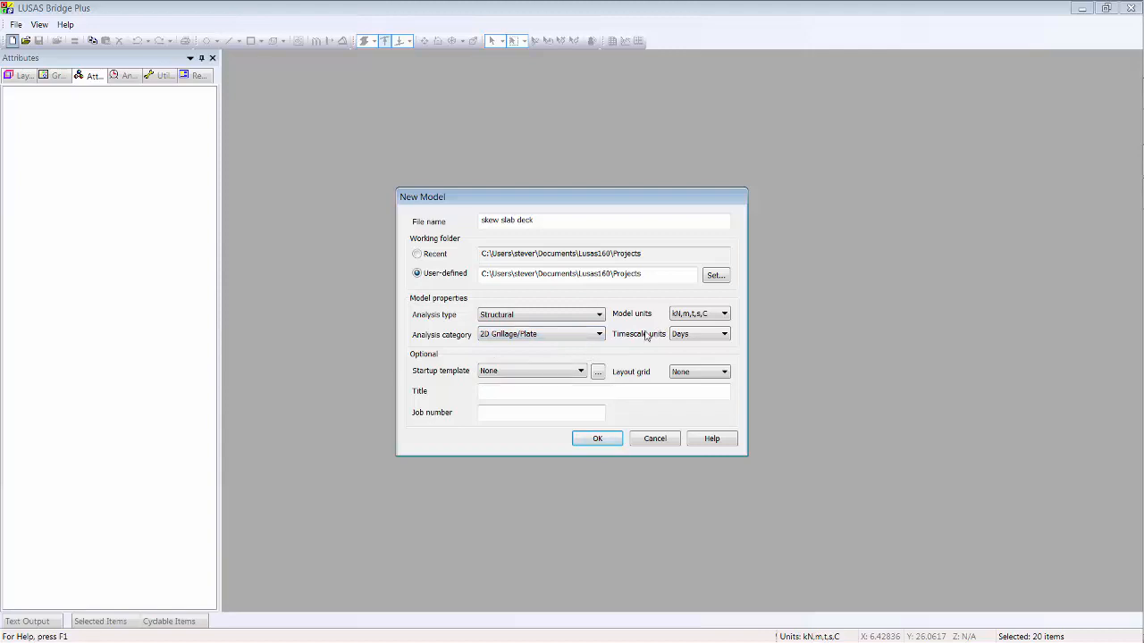
# Step: Create the "skew slab deck" model in the 2D Grillage/Plate category with no startup template
pyautogui.click(568, 374)
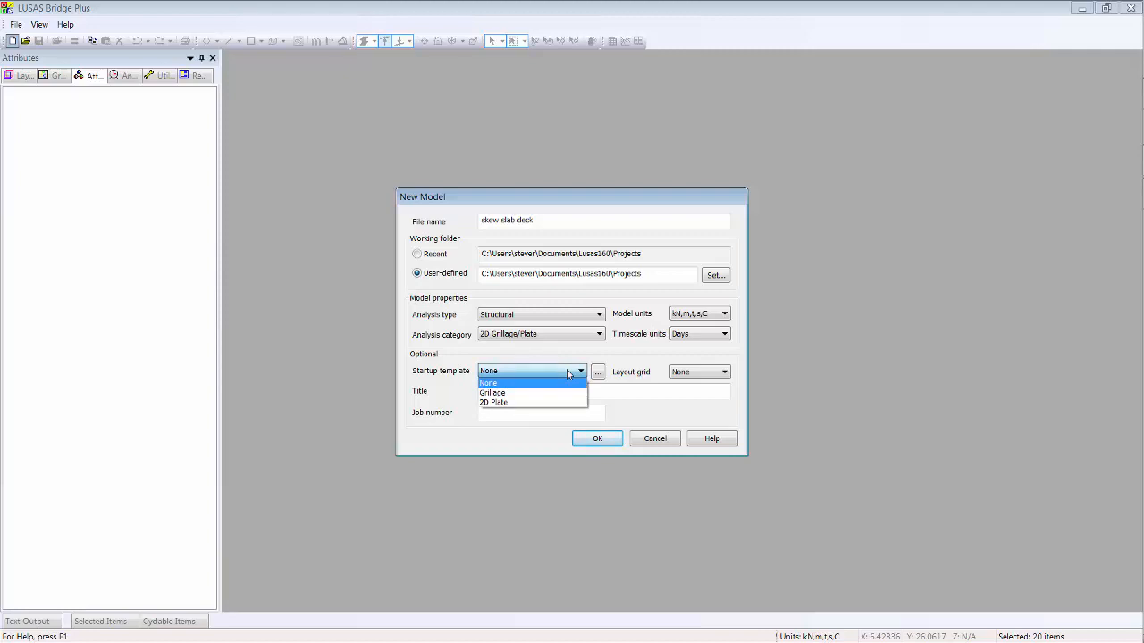
pyautogui.click(567, 373)
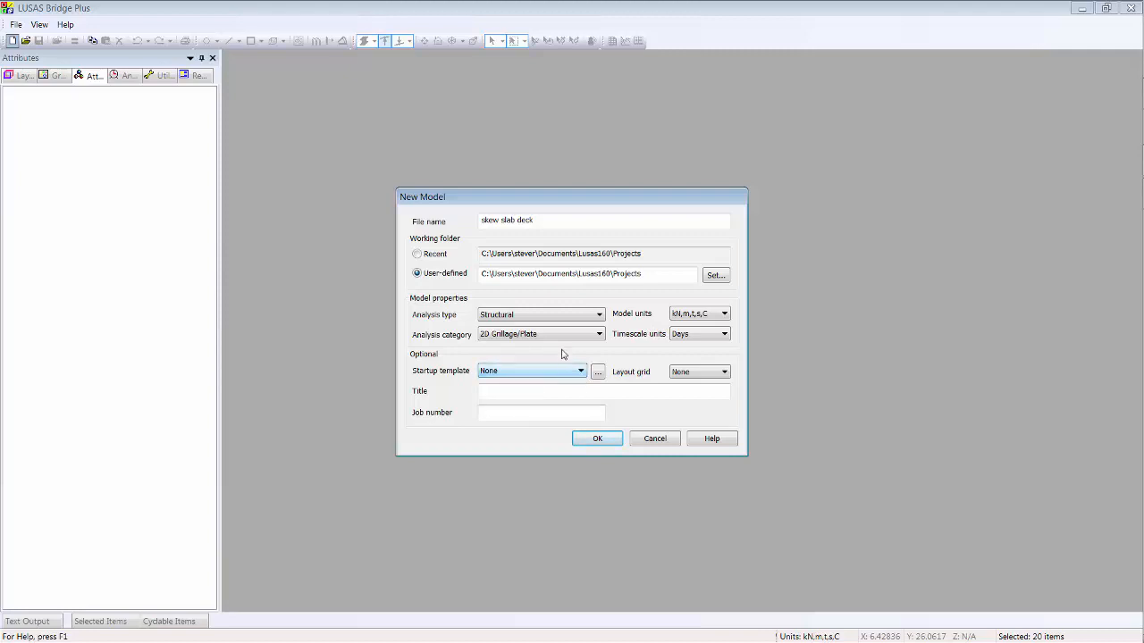
pyautogui.click(603, 441)
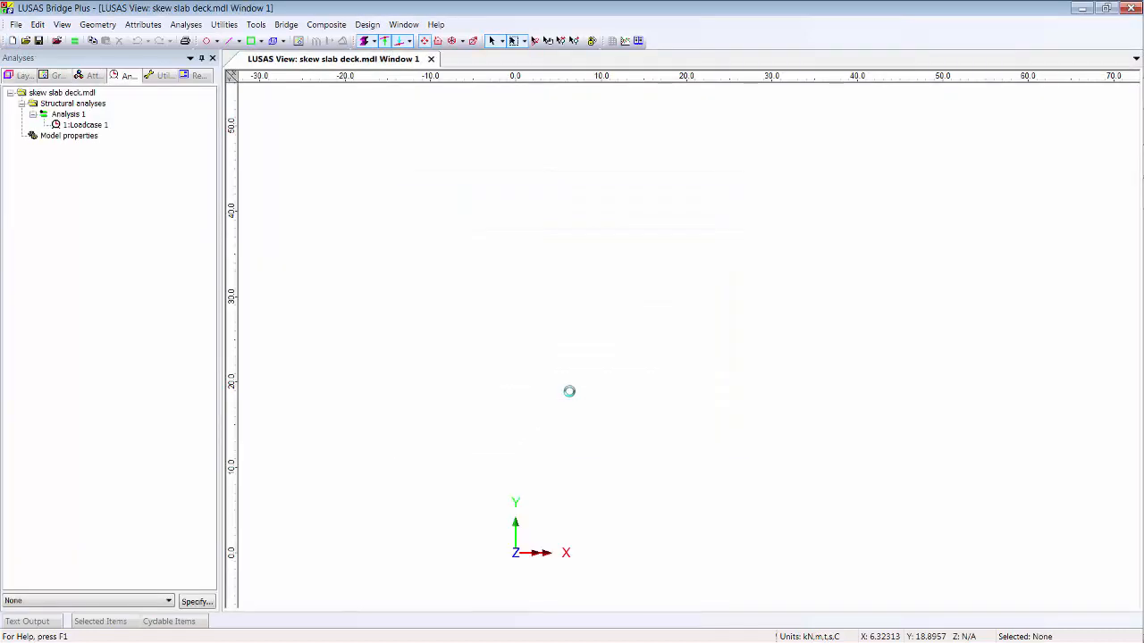
# Step: Start a rectangular layout grid and give it 12 lines in X at a fixed spacing of 5 m
pyautogui.click(224, 24)
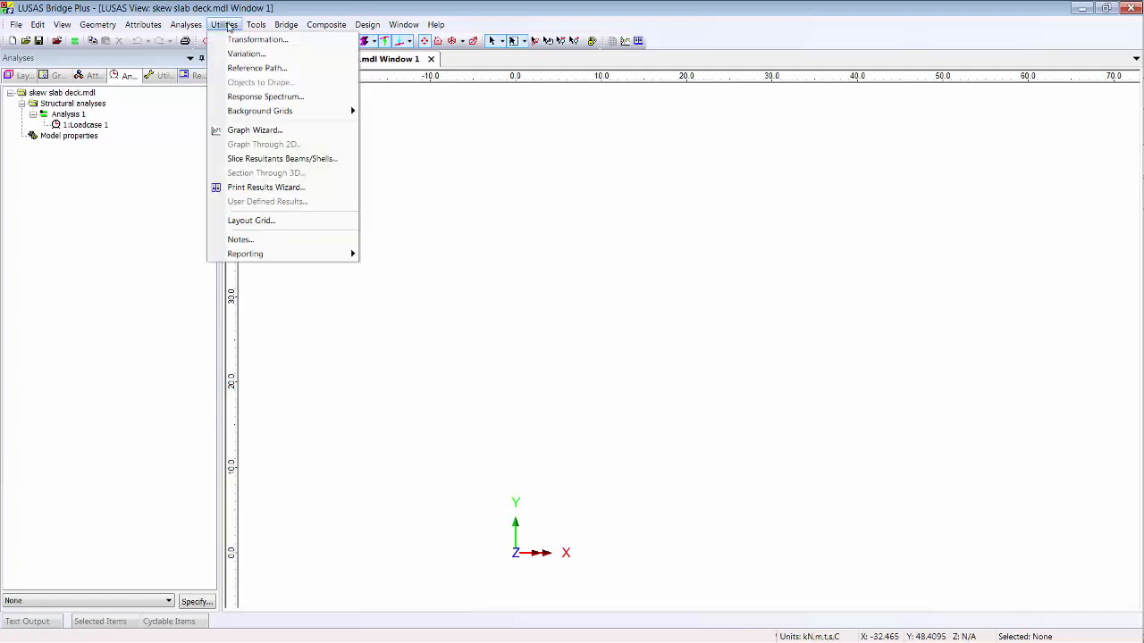
pyautogui.click(264, 221)
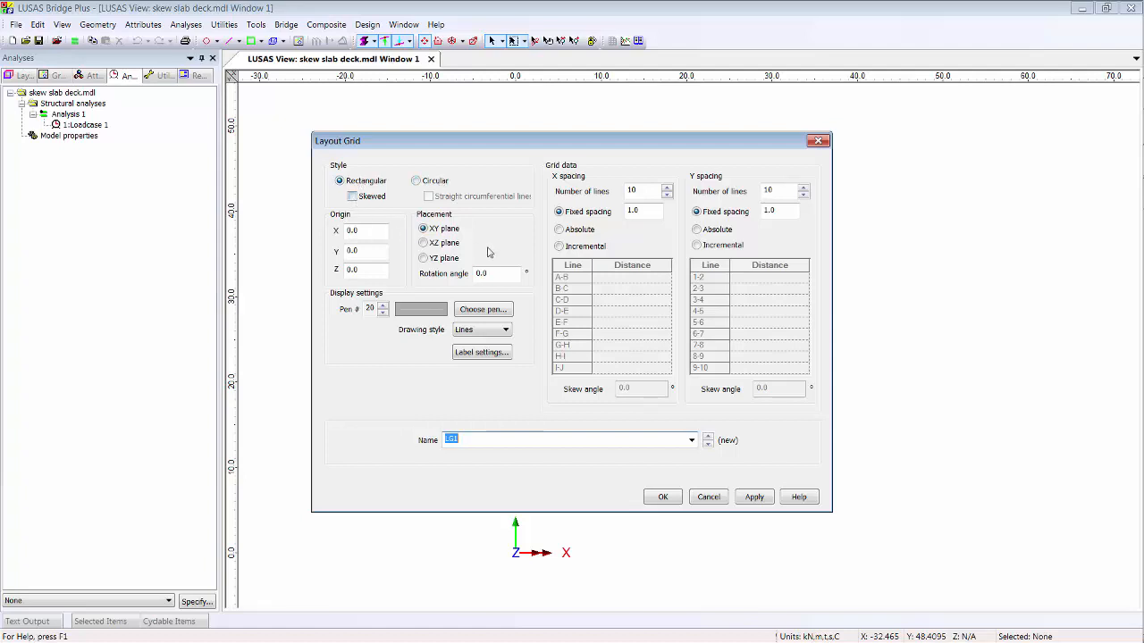
pyautogui.doubleClick(645, 191)
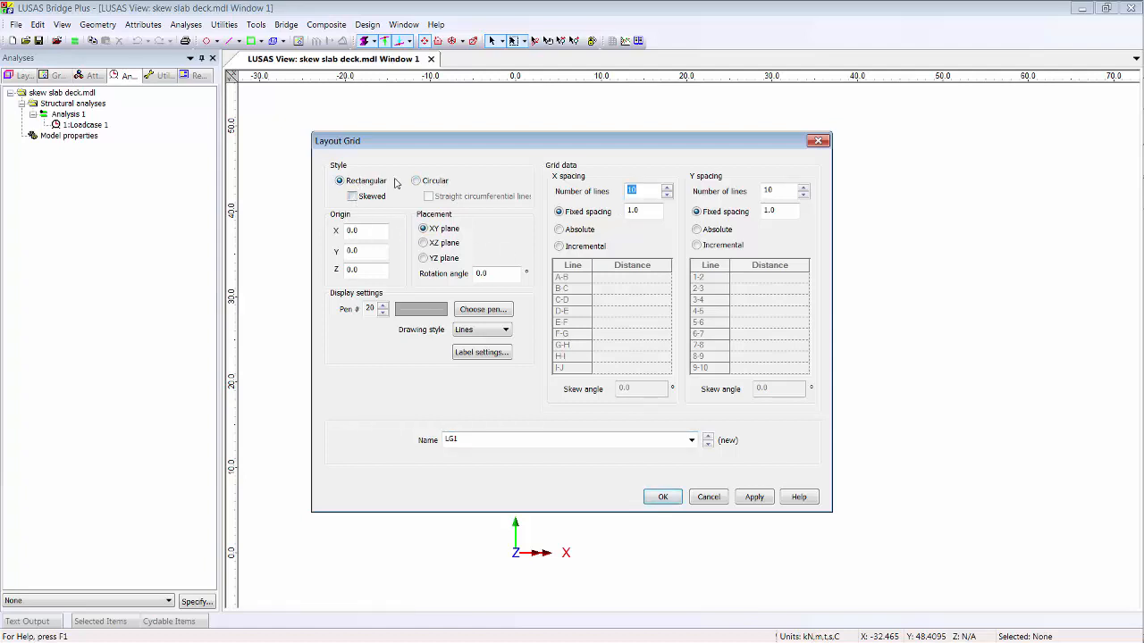
pyautogui.write('12')
pyautogui.press('Tab')
pyautogui.press('Tab')
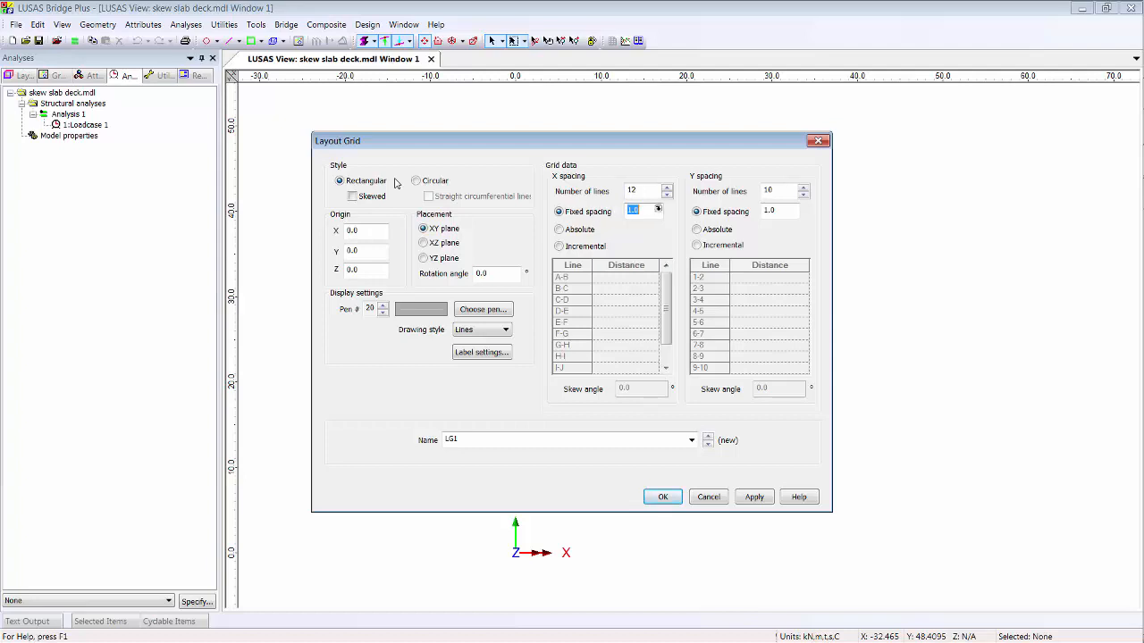
pyautogui.write('5')
pyautogui.press('Tab')
# Step: Give the layout grid 3 lines in Y at a fixed spacing of 5 m and create it
pyautogui.write('3')
pyautogui.press('Tab')
pyautogui.press('Tab')
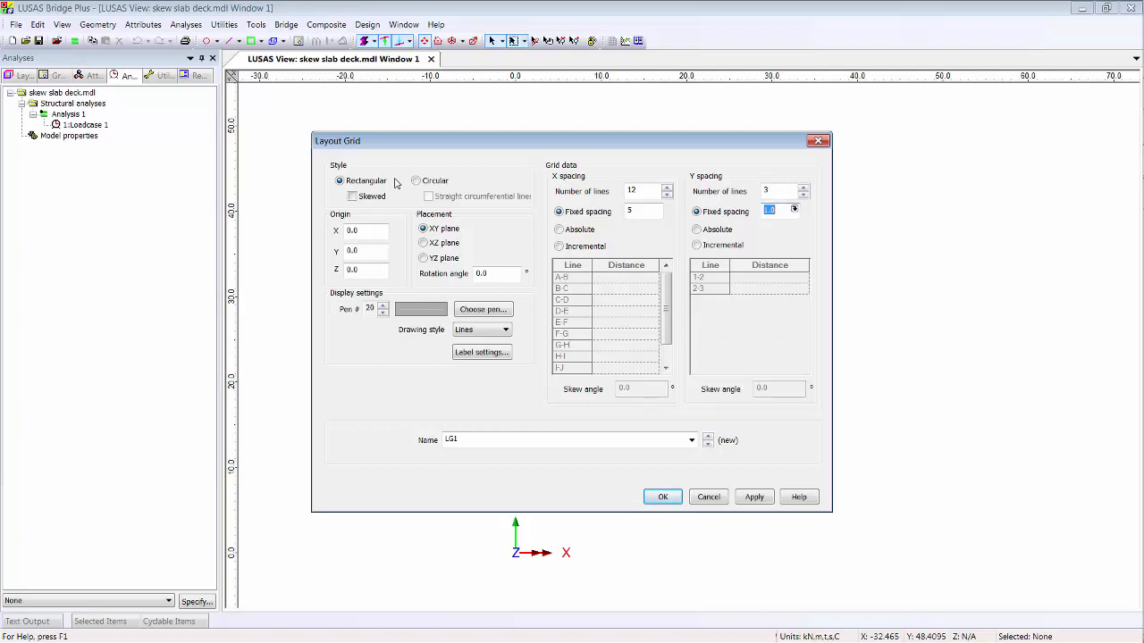
pyautogui.write('2')
pyautogui.click(663, 497)
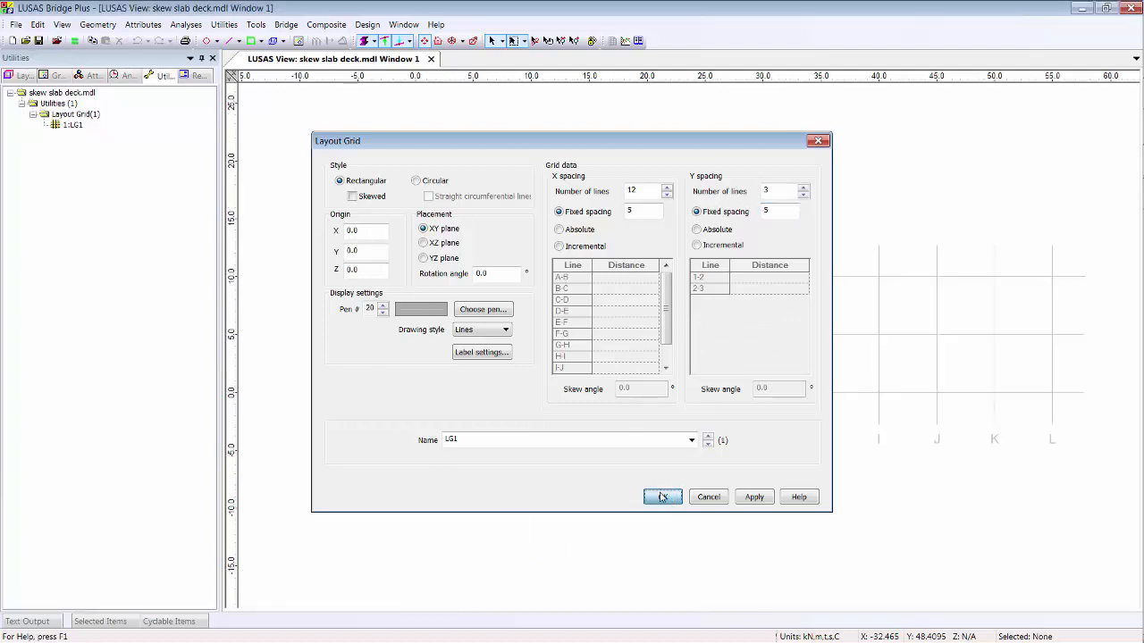
# Step: Draw three adjoining surfaces by grid across lines 1 to 3, spanning A–D, D–H and H–K, and hide the layout grid
pyautogui.click(261, 41)
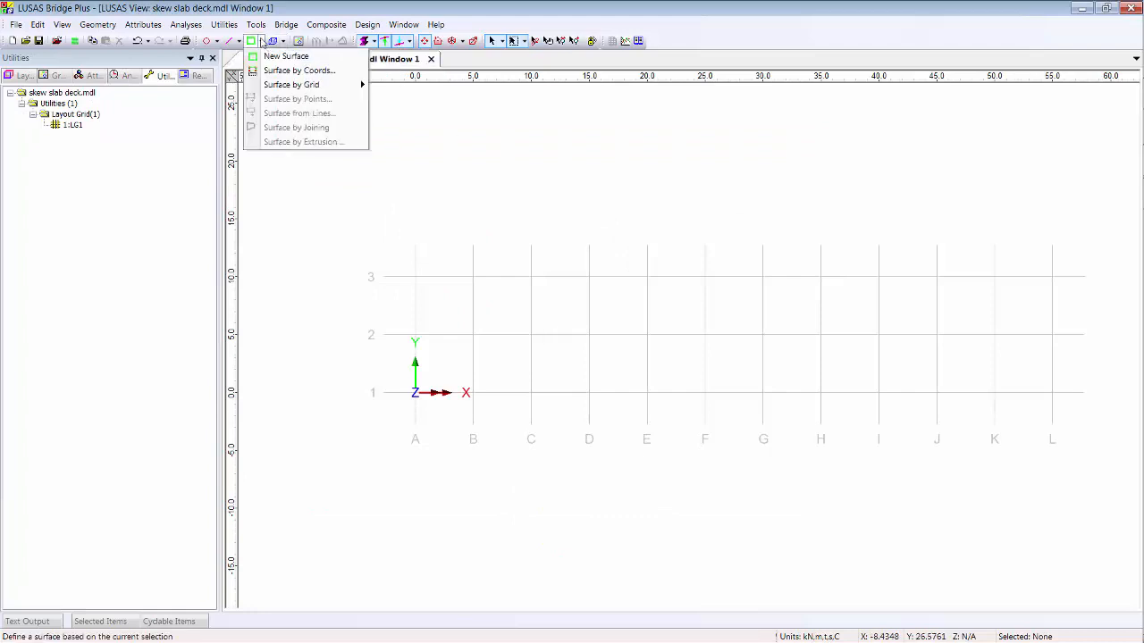
pyautogui.moveTo(287, 84)
pyautogui.click(393, 85)
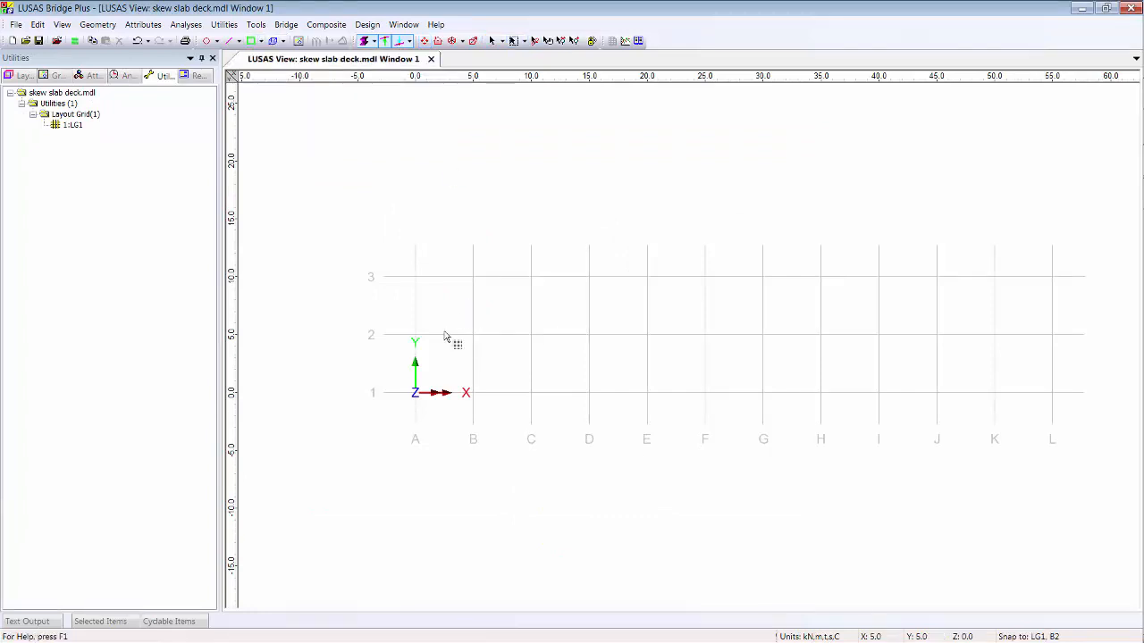
pyautogui.moveTo(415, 392); pyautogui.dragTo(589, 277)
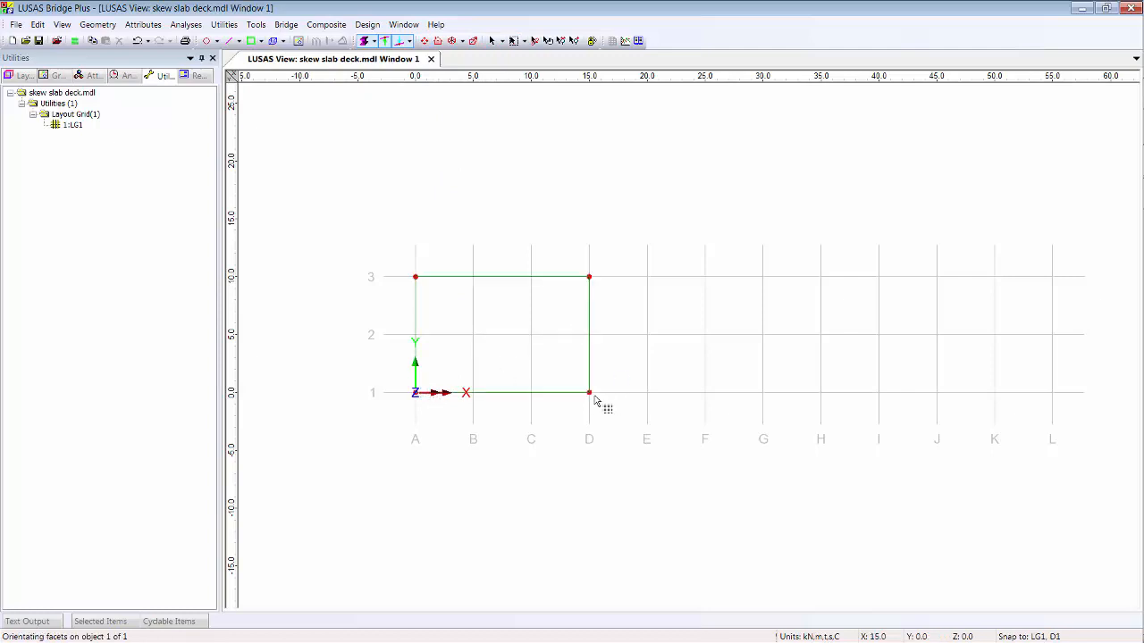
pyautogui.moveTo(594, 397); pyautogui.dragTo(820, 278)
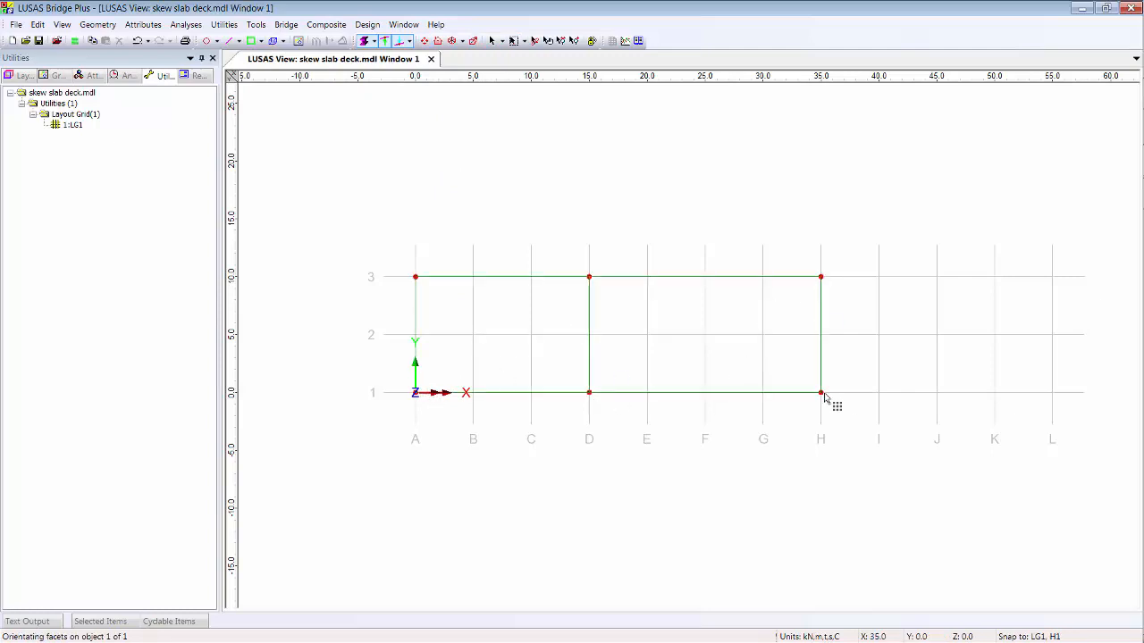
pyautogui.moveTo(824, 396); pyautogui.dragTo(1002, 282)
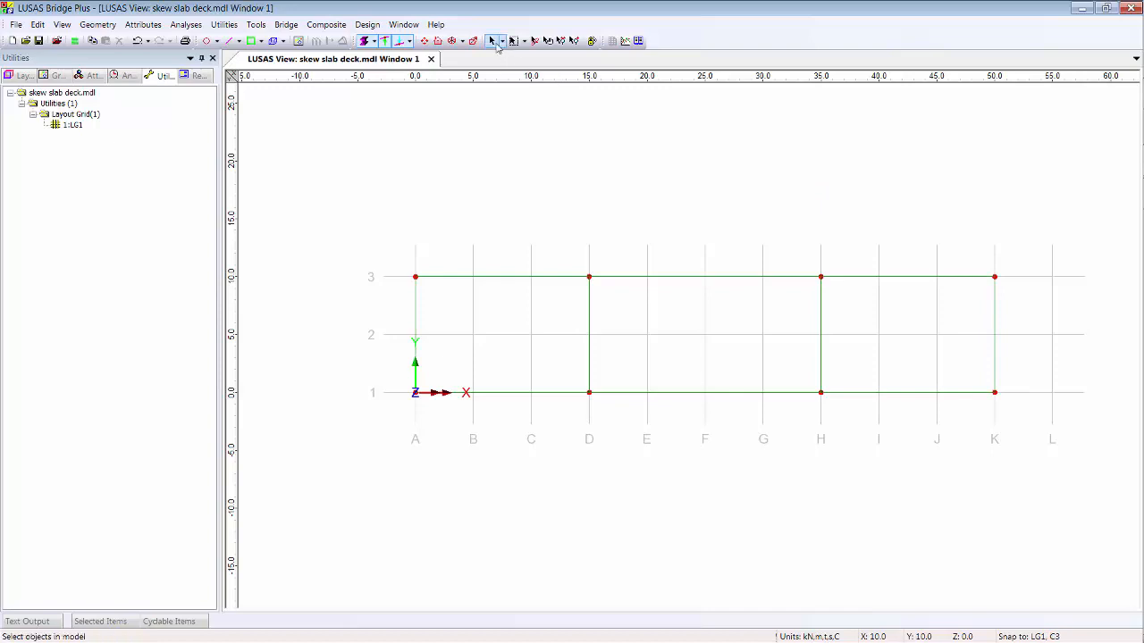
pyautogui.click(495, 43)
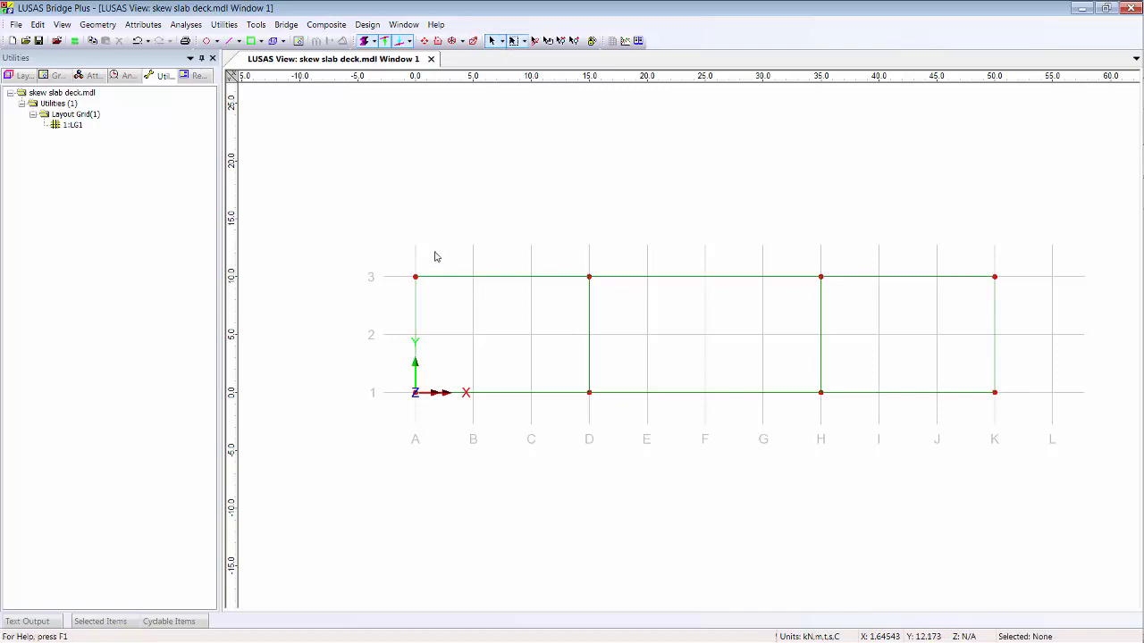
pyautogui.rightClick(67, 127)
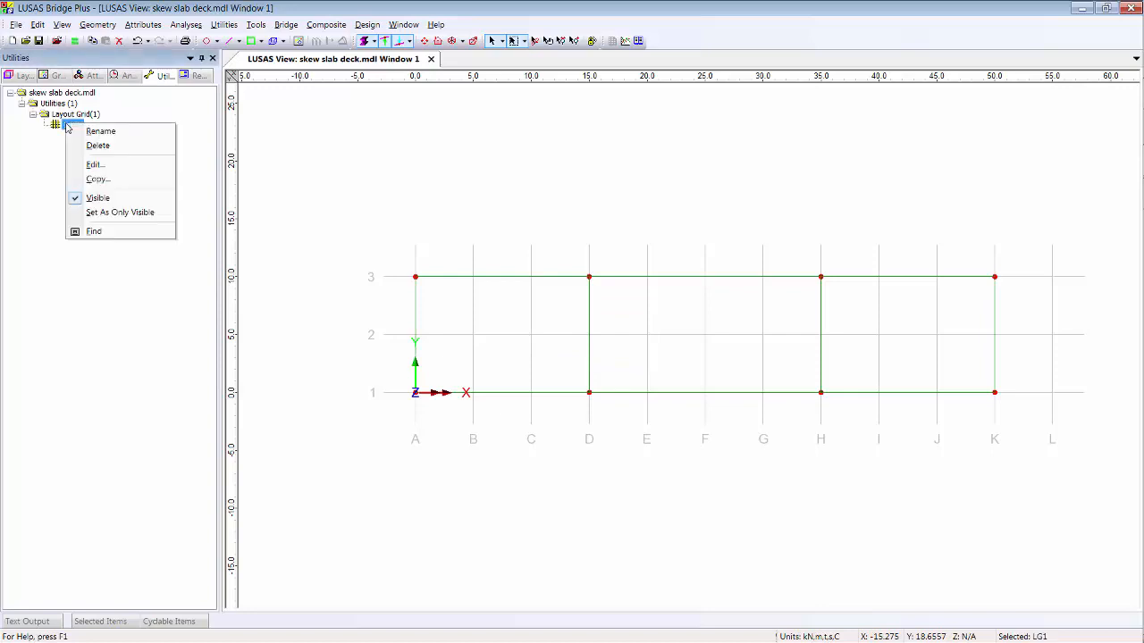
pyautogui.click(99, 197)
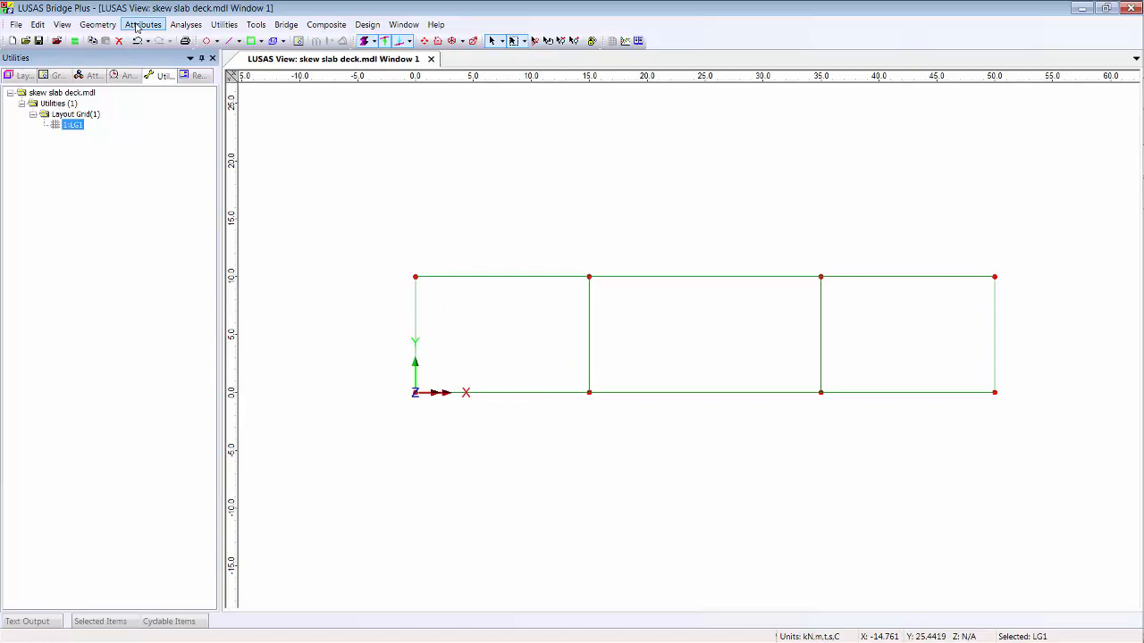
# Step: Define a surface mesh attribute named "plate" using thick plate, quadrilateral, linear elements with an automatic regular mesh
pyautogui.click(137, 26)
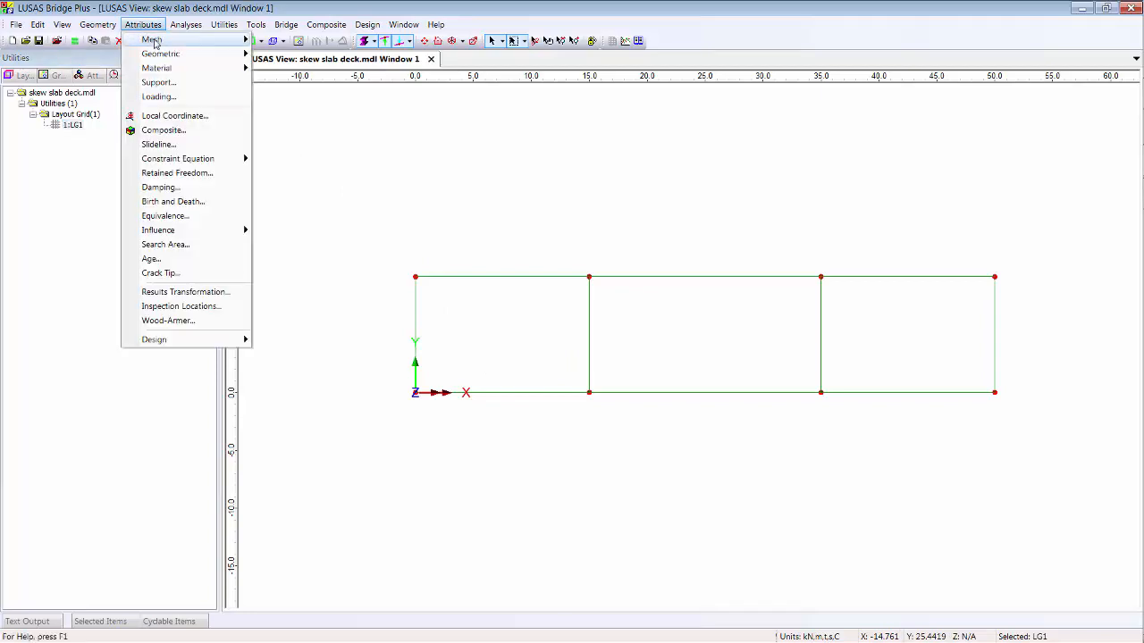
pyautogui.moveTo(172, 73)
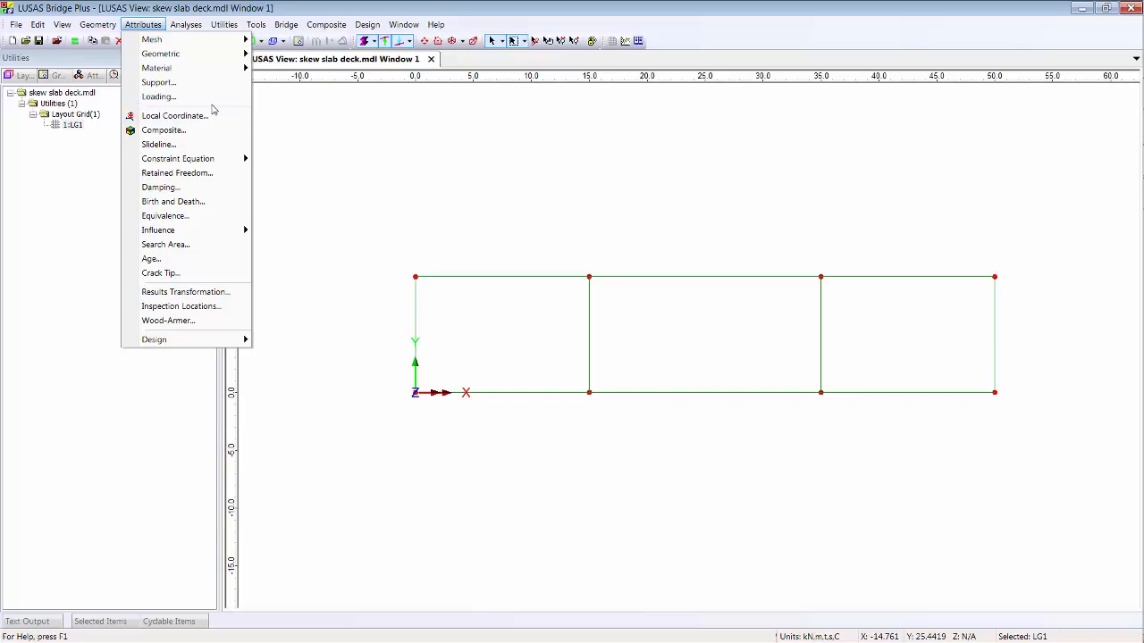
pyautogui.moveTo(197, 43)
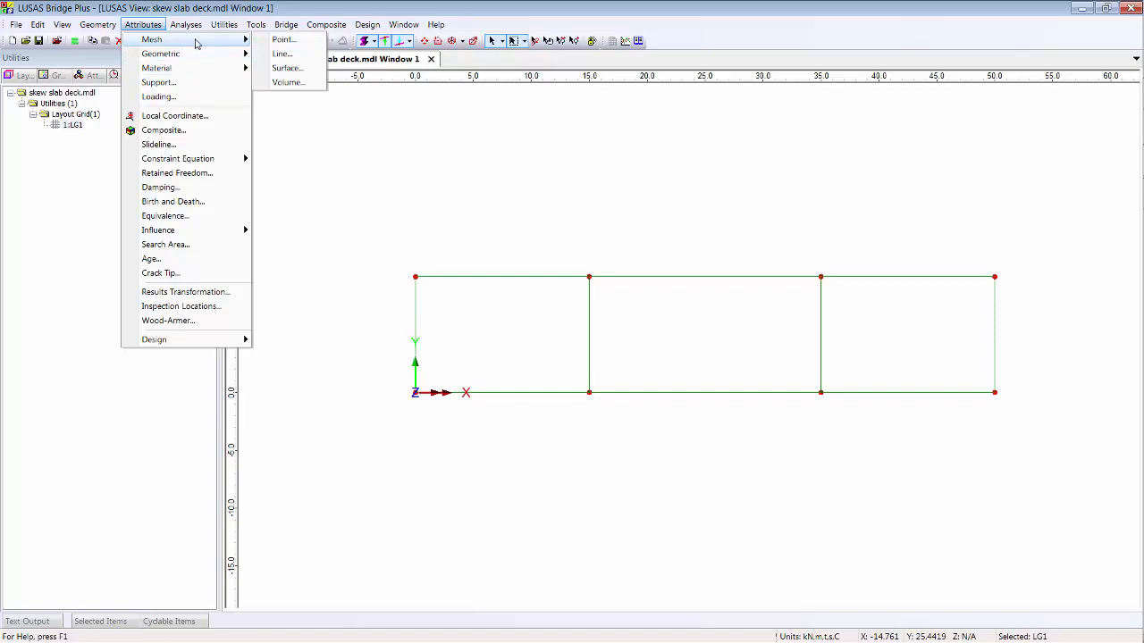
pyautogui.click(288, 68)
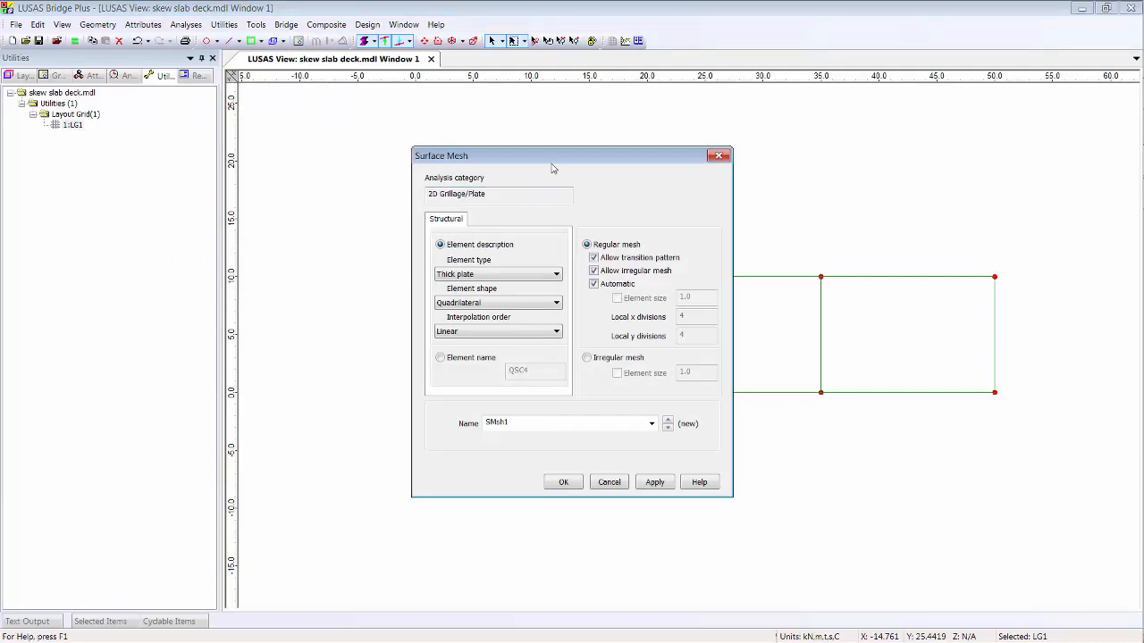
pyautogui.moveTo(551, 161); pyautogui.dragTo(523, 88)
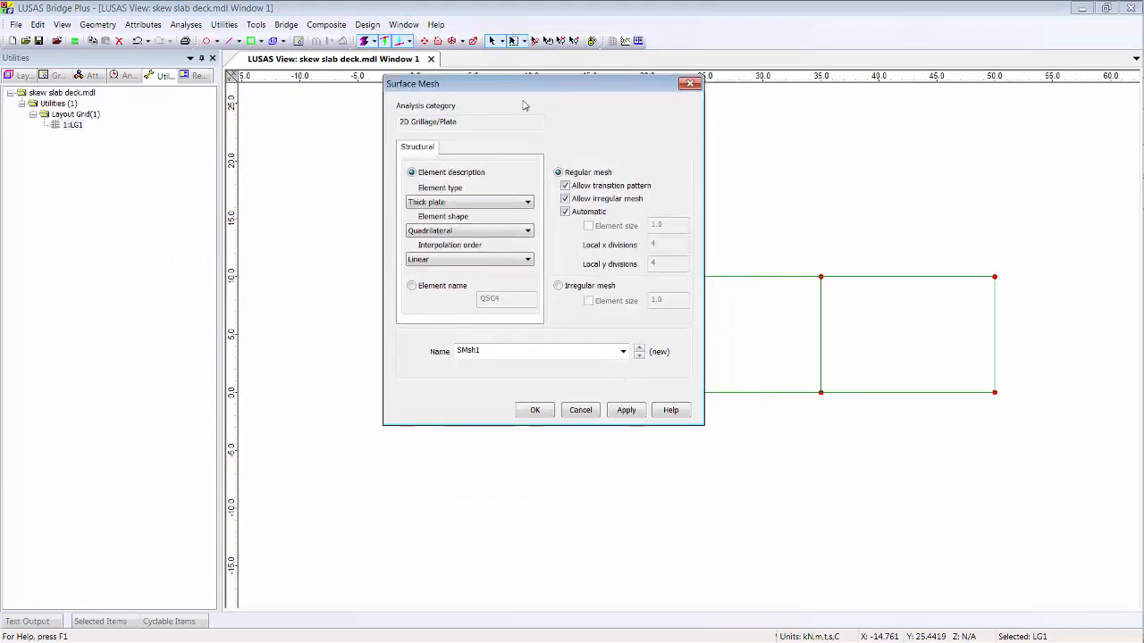
pyautogui.click(527, 203)
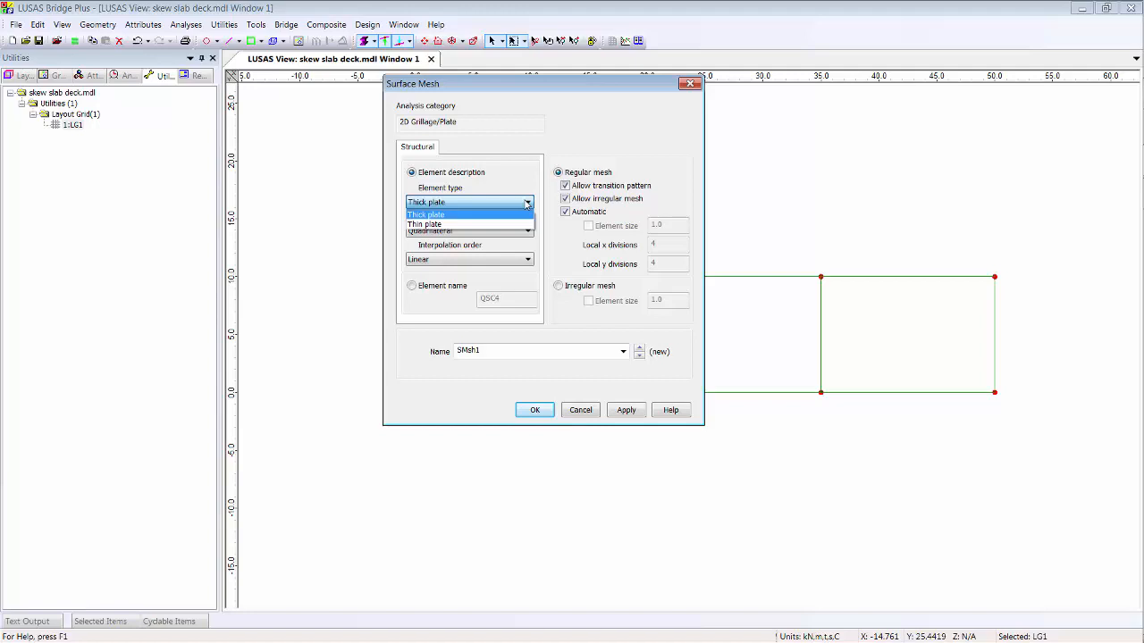
pyautogui.click(481, 215)
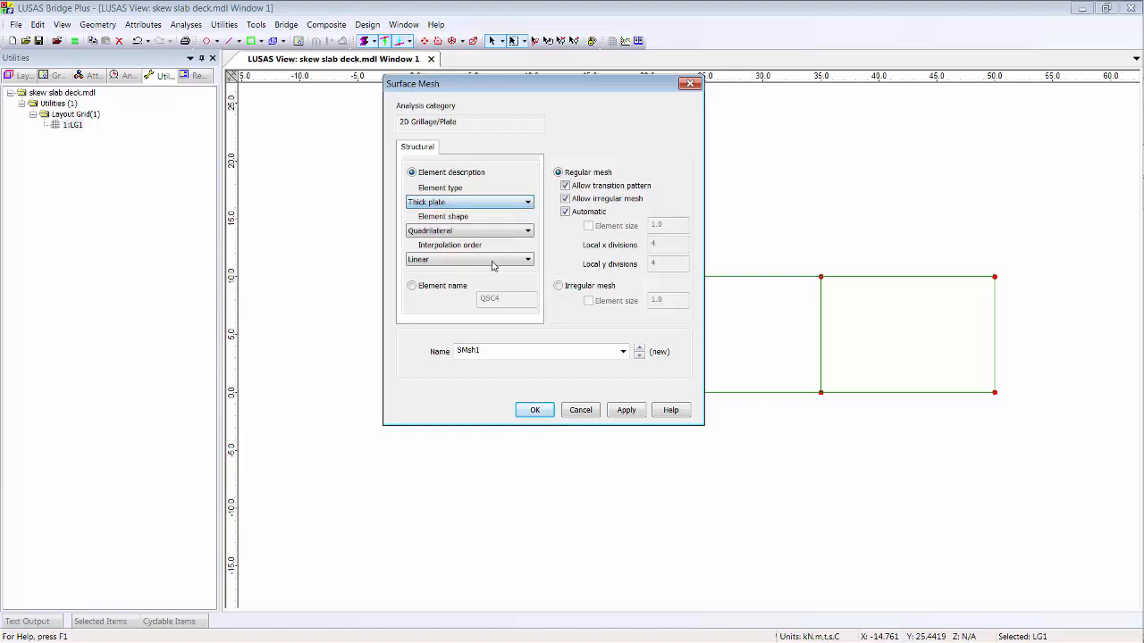
pyautogui.doubleClick(497, 356)
pyautogui.write('plate')
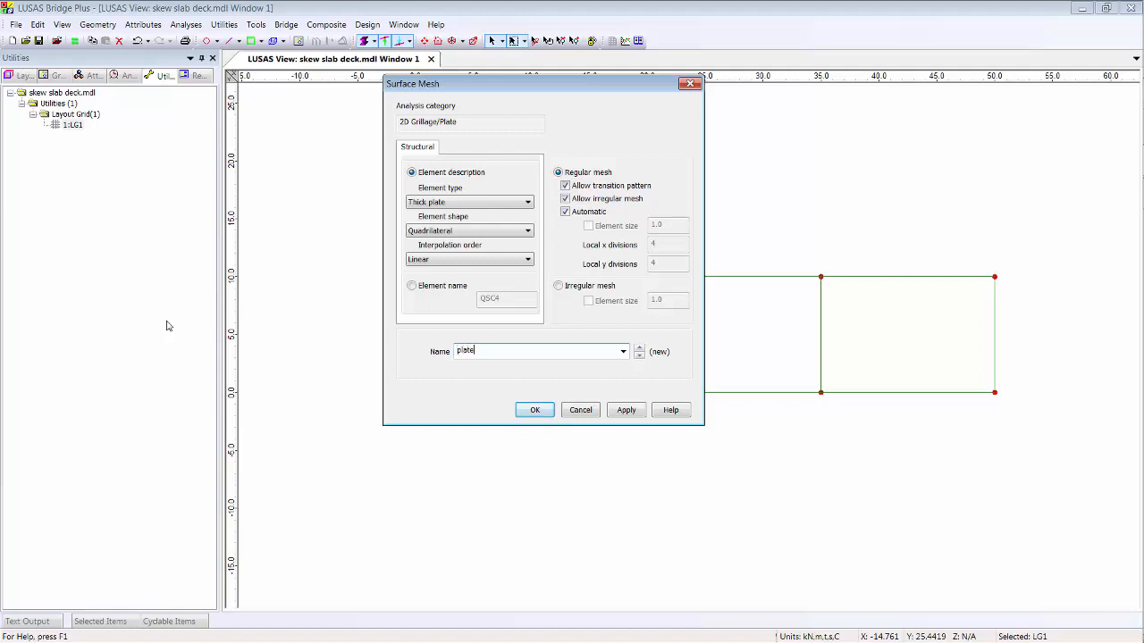
pyautogui.click(535, 410)
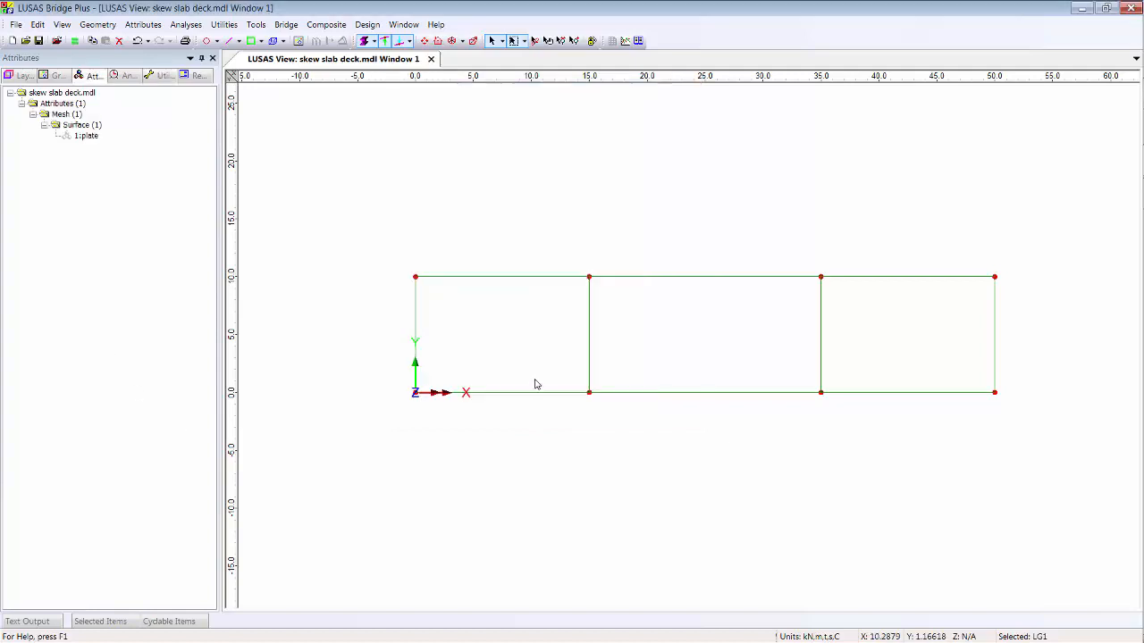
# Step: Assign the "plate" surface mesh to all three deck surfaces and clear the selection
pyautogui.moveTo(375, 246); pyautogui.dragTo(1041, 408)
pyautogui.moveTo(86, 136); pyautogui.dragTo(564, 231)
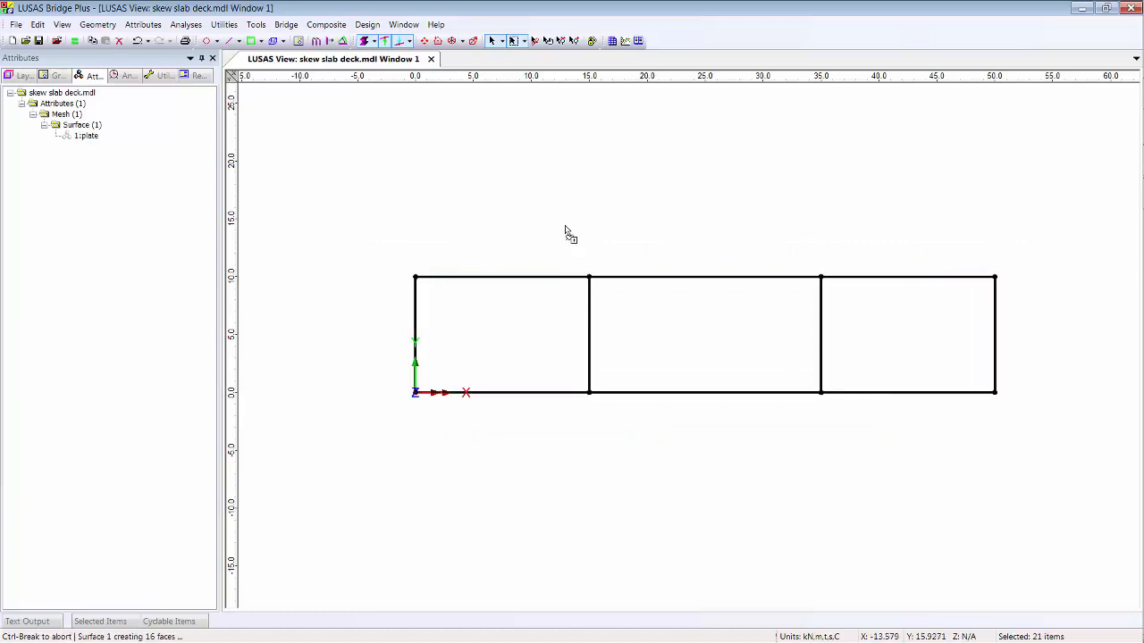
pyautogui.click(635, 245)
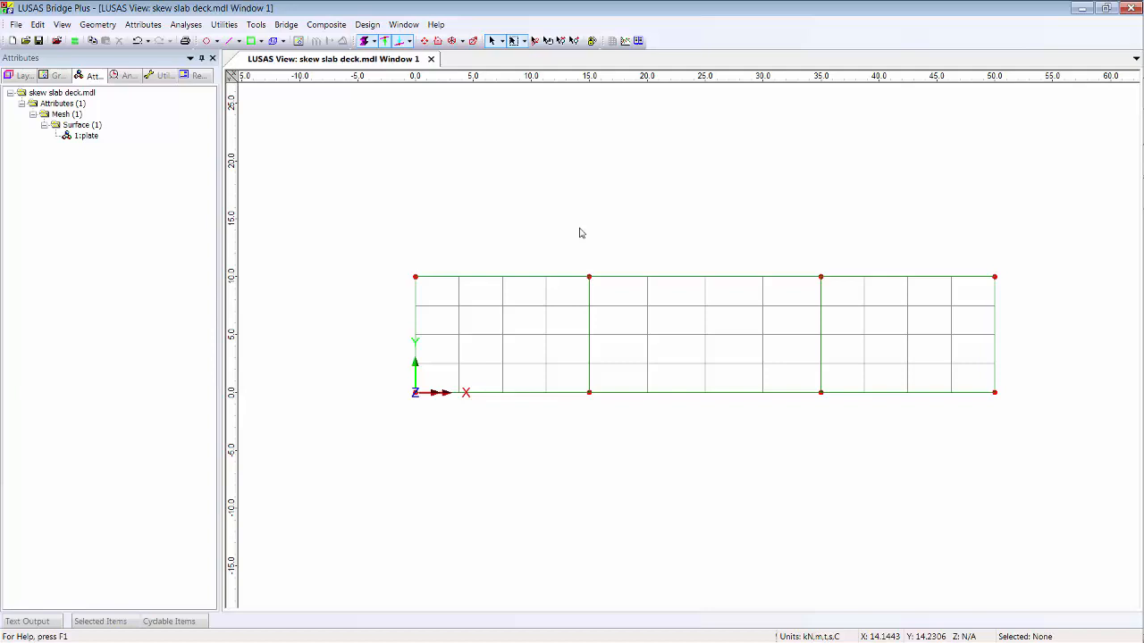
# Step: Skew the deck by moving the points and lines of its upper edge -7 m in X
pyautogui.moveTo(384, 245); pyautogui.dragTo(1040, 298)
pyautogui.click(329, 40)
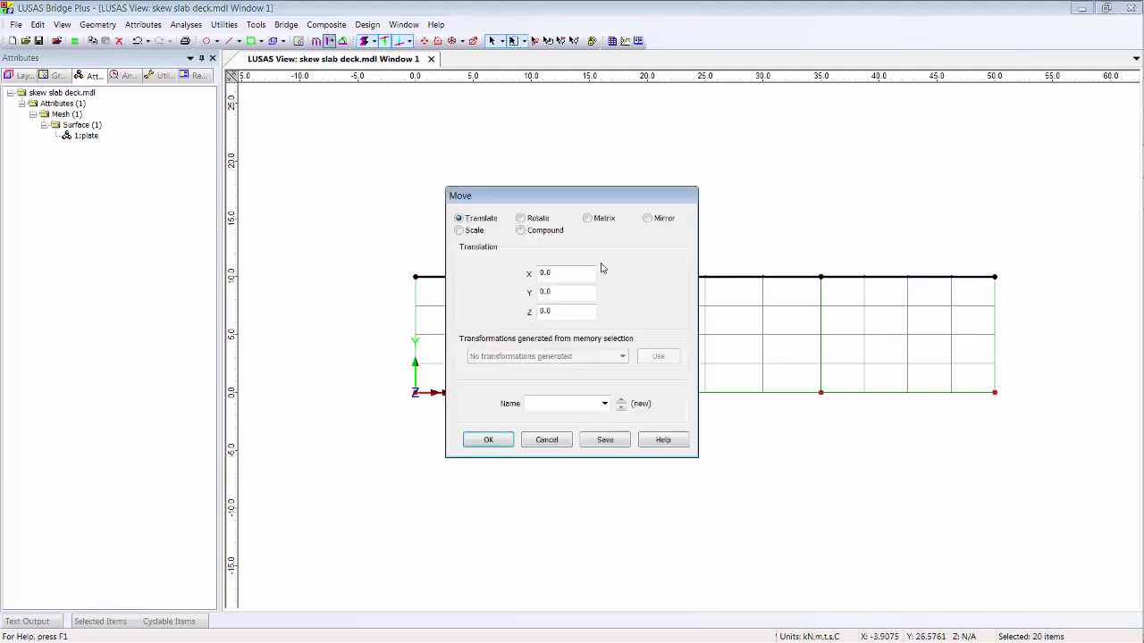
pyautogui.write('-7')
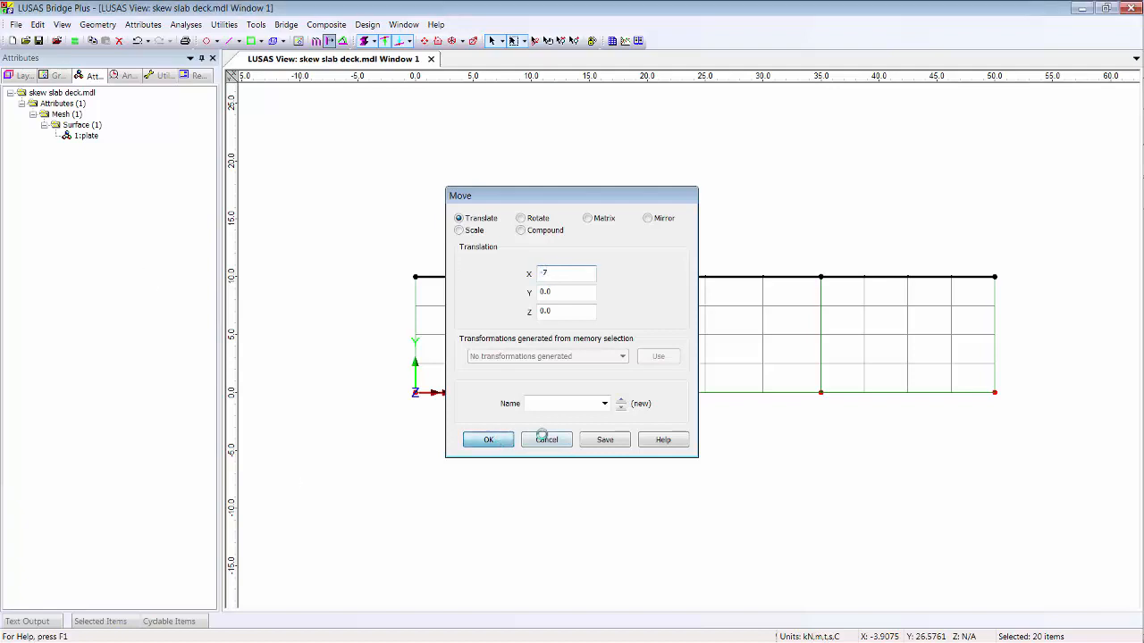
pyautogui.click(504, 441)
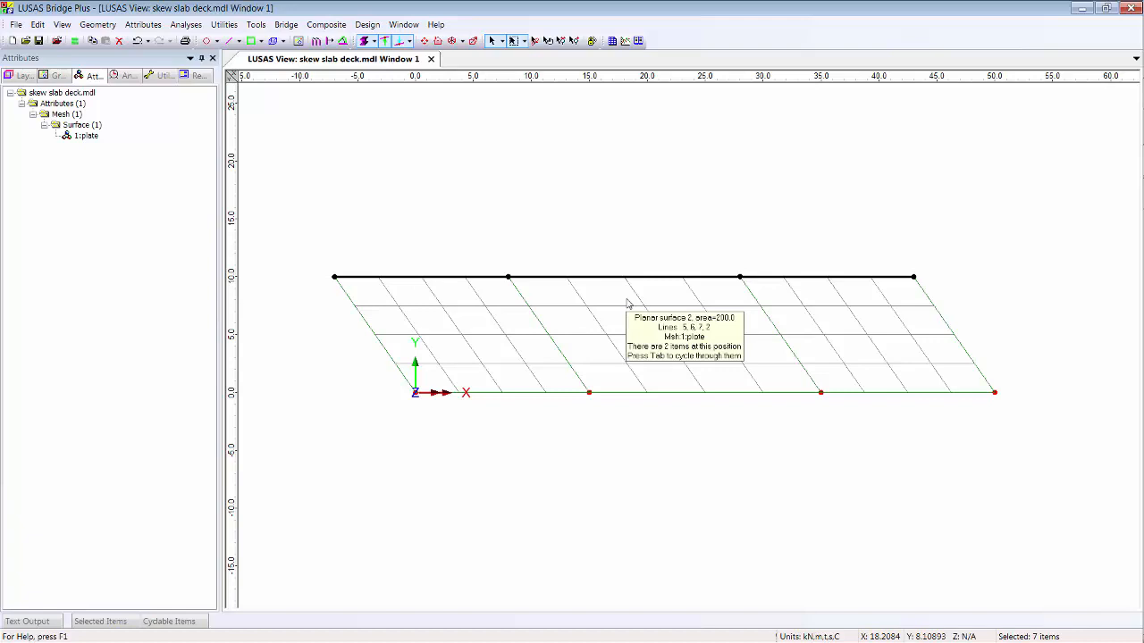
pyautogui.click(450, 230)
# Step: Start a line mesh attribute with element type None and an element length of 2 m
pyautogui.click(143, 25)
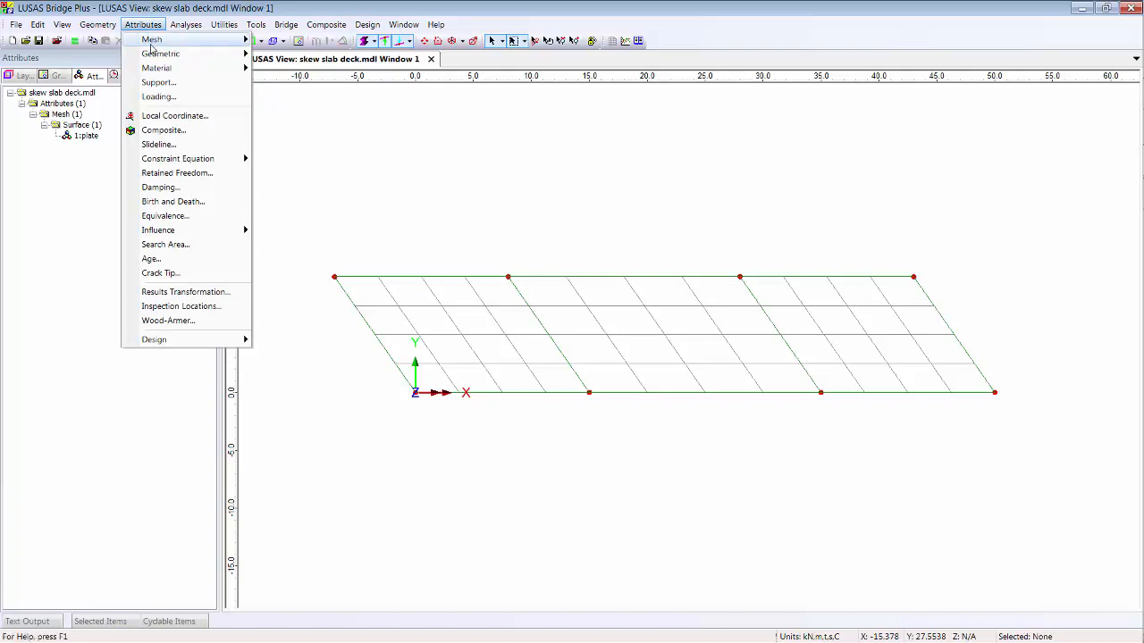
pyautogui.moveTo(151, 45)
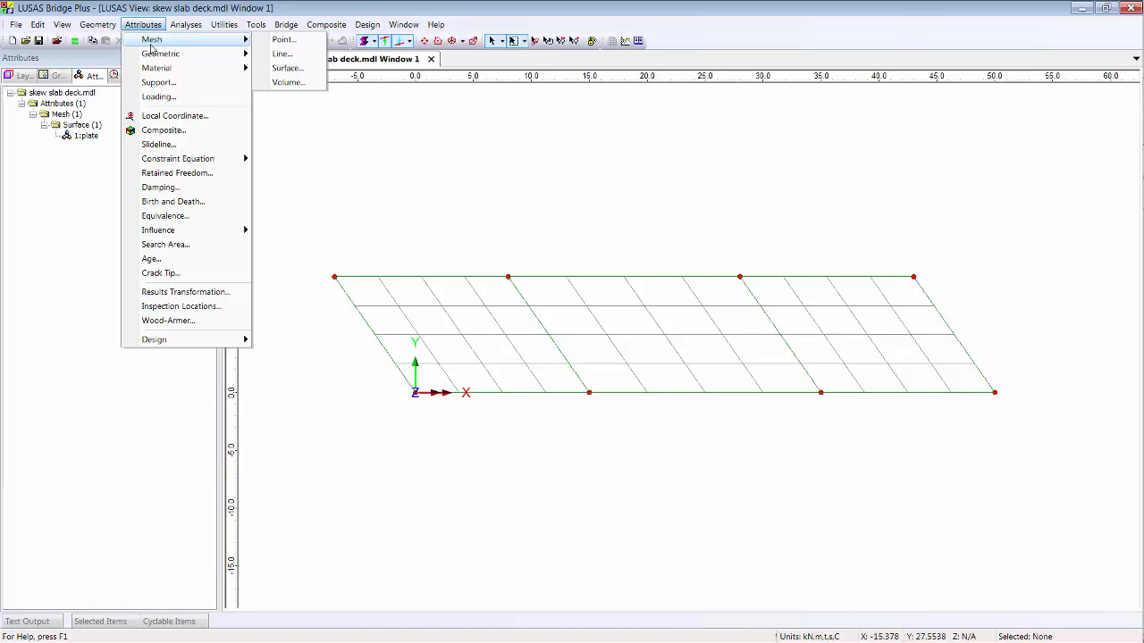
pyautogui.click(282, 54)
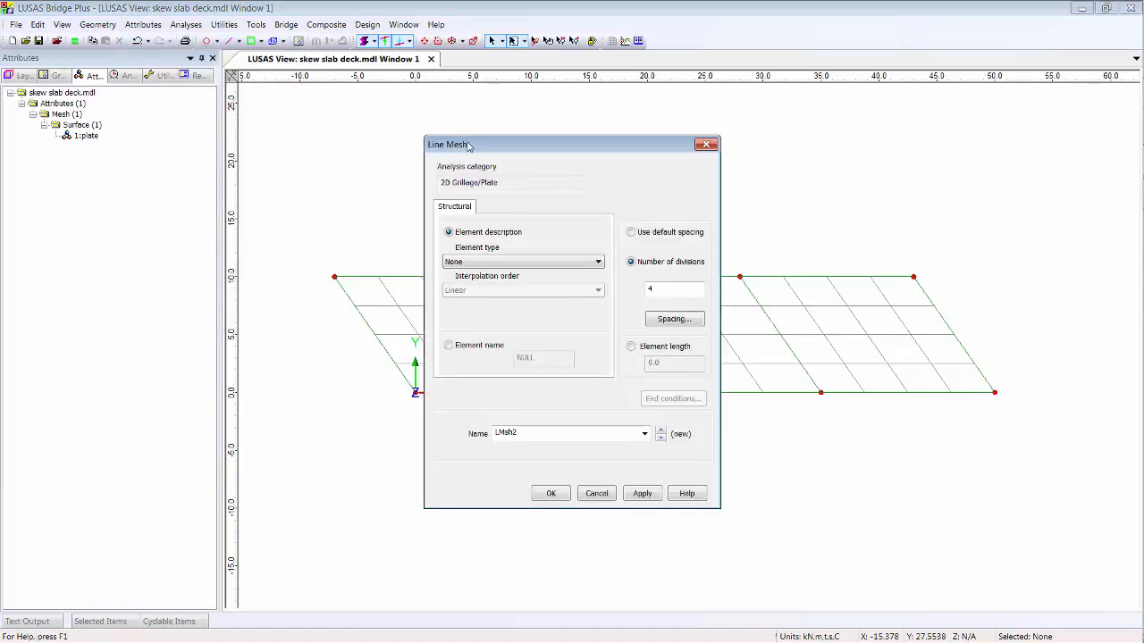
pyautogui.click(557, 263)
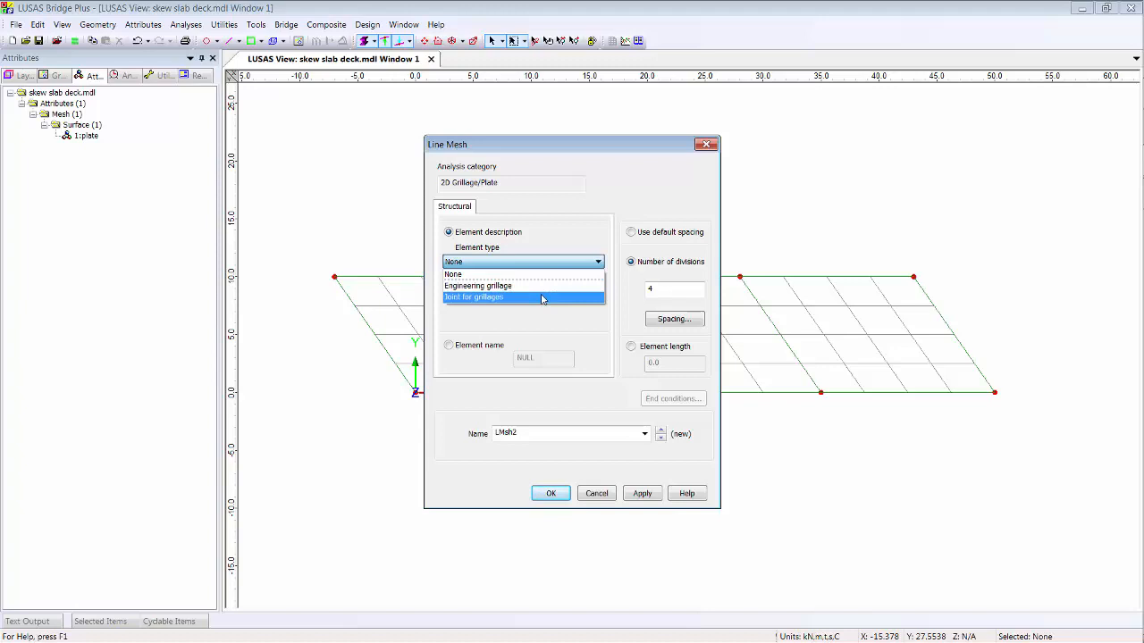
pyautogui.click(572, 239)
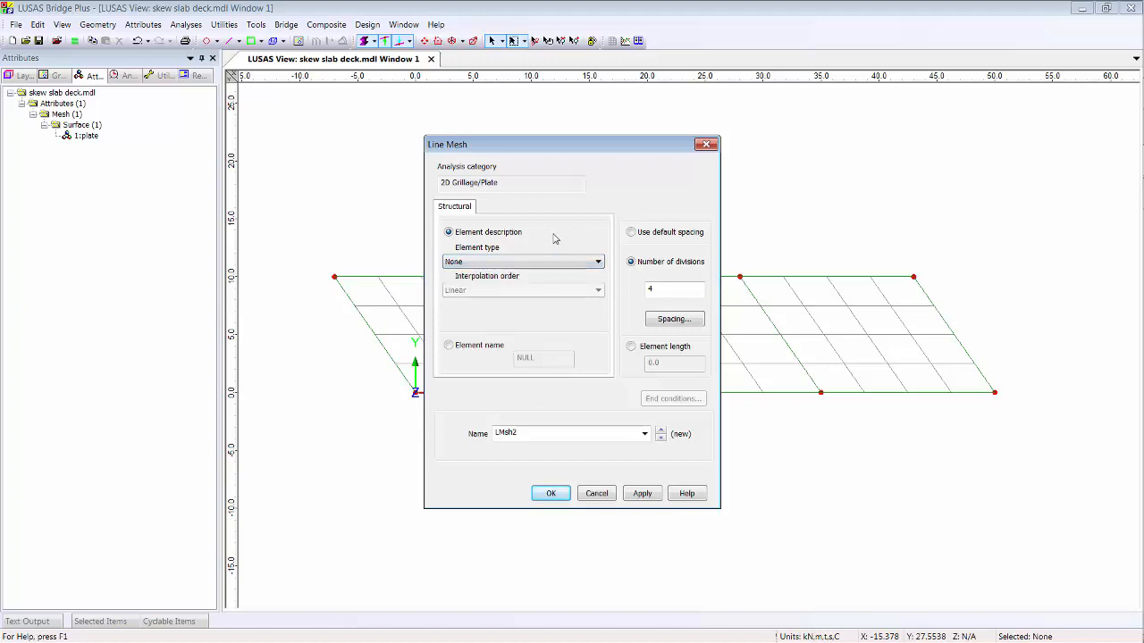
pyautogui.click(662, 348)
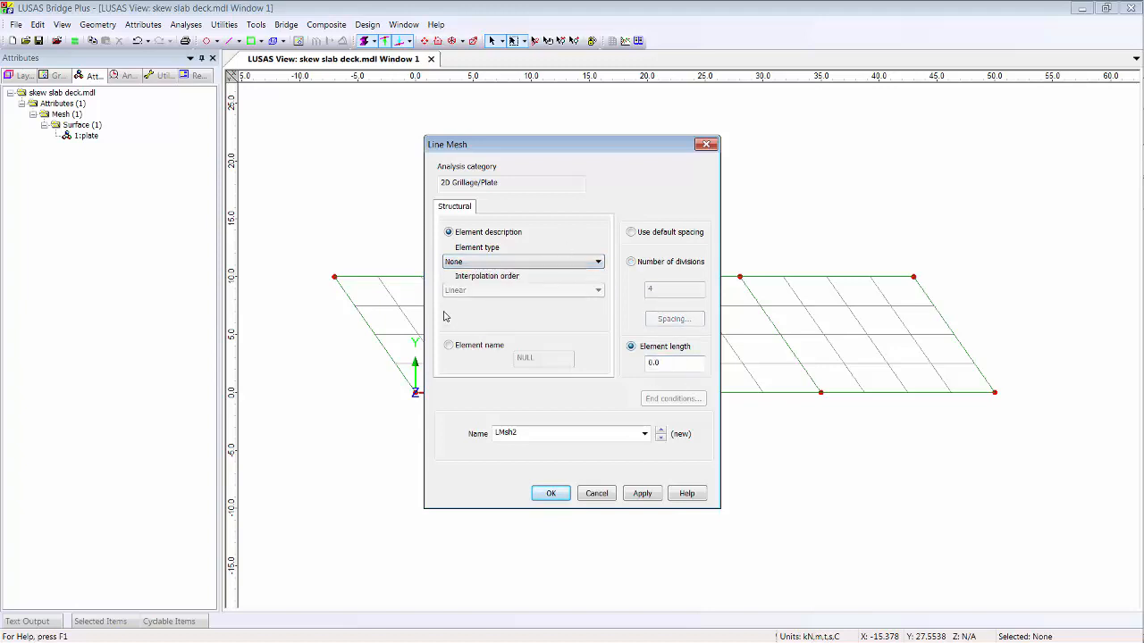
pyautogui.doubleClick(662, 365)
pyautogui.write('2')
# Step: Name the line mesh attribute "2m divisions", create it and assign it to all lines of the deck
pyautogui.click(540, 436)
pyautogui.write('2m d')
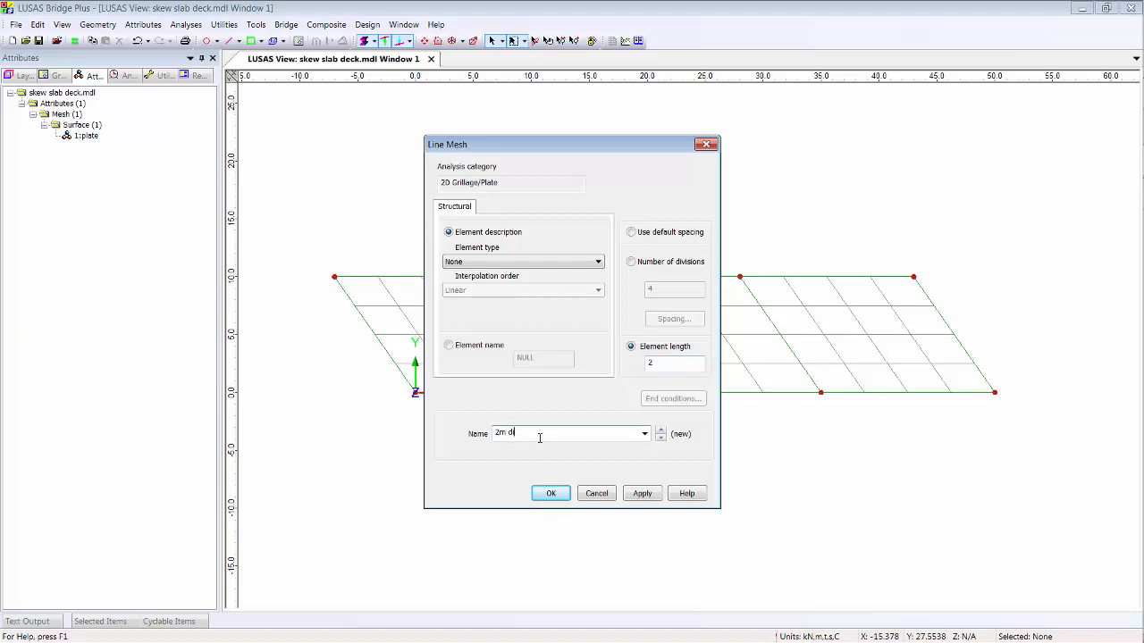
pyautogui.write('ivisions')
pyautogui.click(550, 493)
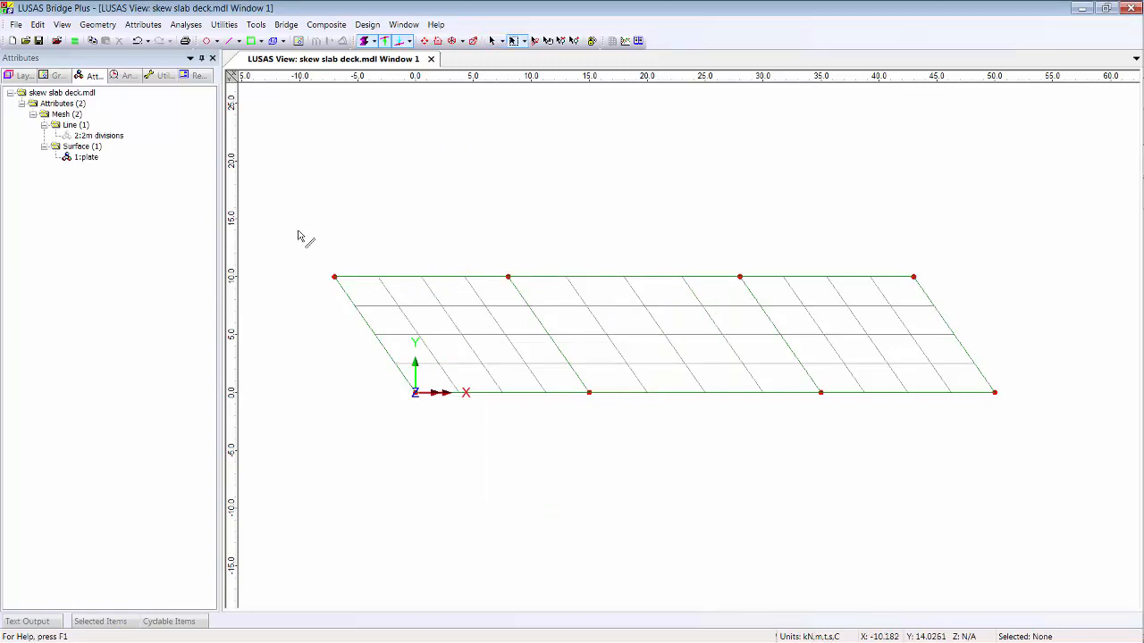
pyautogui.moveTo(302, 235); pyautogui.dragTo(1123, 425)
pyautogui.moveTo(114, 141); pyautogui.dragTo(613, 238)
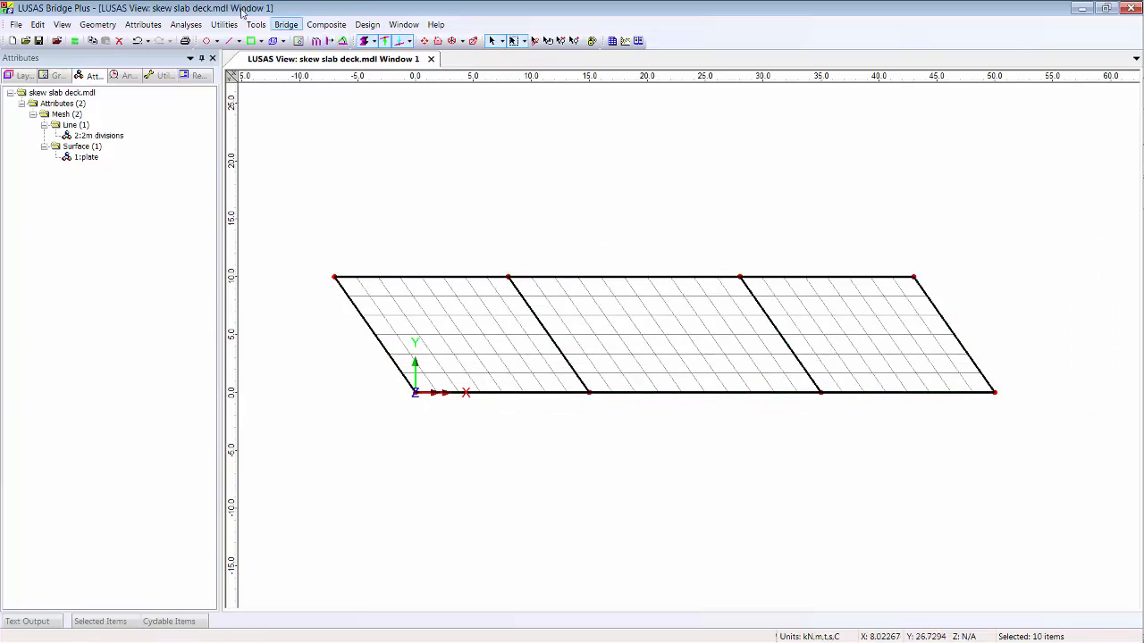
# Step: Start a surface geometric attribute with a thickness of 0.5 m
pyautogui.click(154, 28)
pyautogui.moveTo(158, 58)
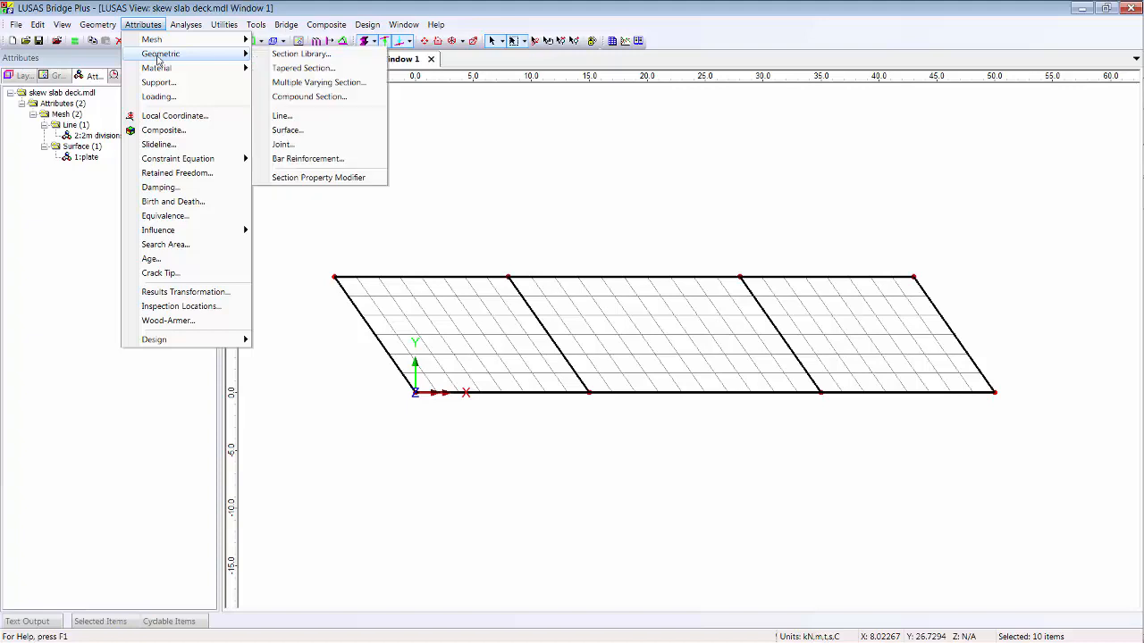
pyautogui.click(339, 136)
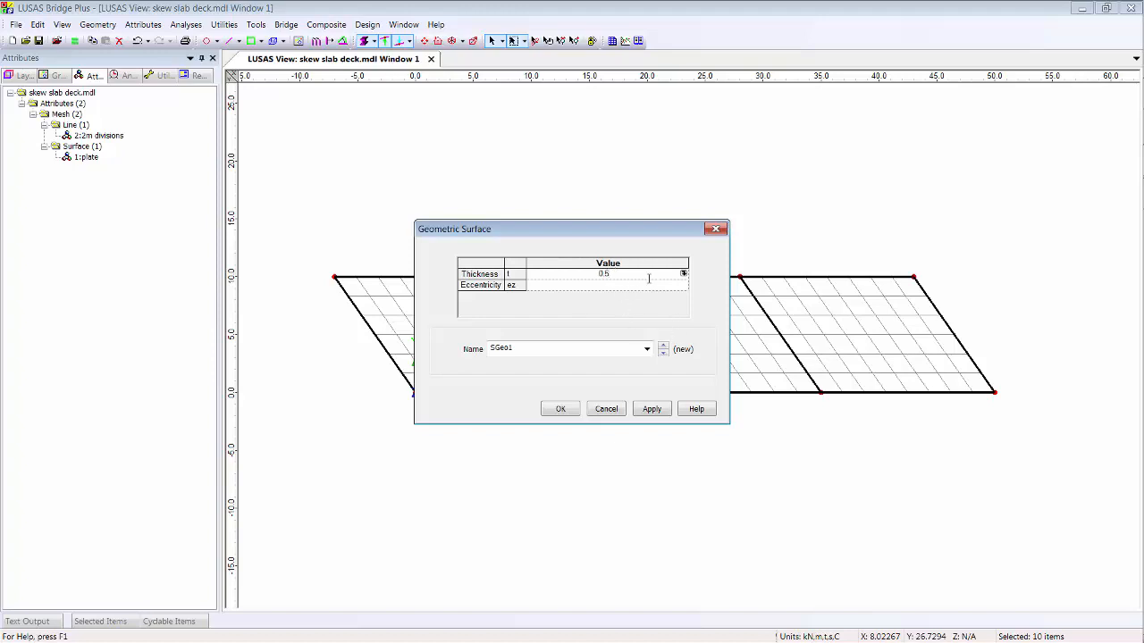
# Step: Examine the unit conversion and variation options for the thickness value, including the available length units, and leave without changes
pyautogui.click(683, 273)
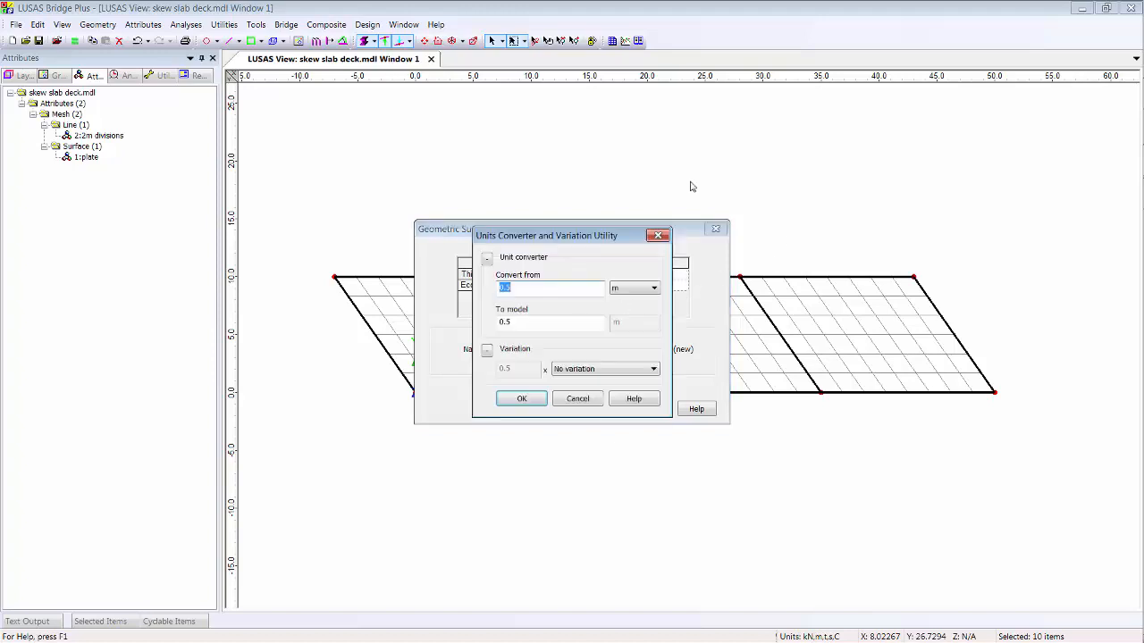
pyautogui.click(653, 289)
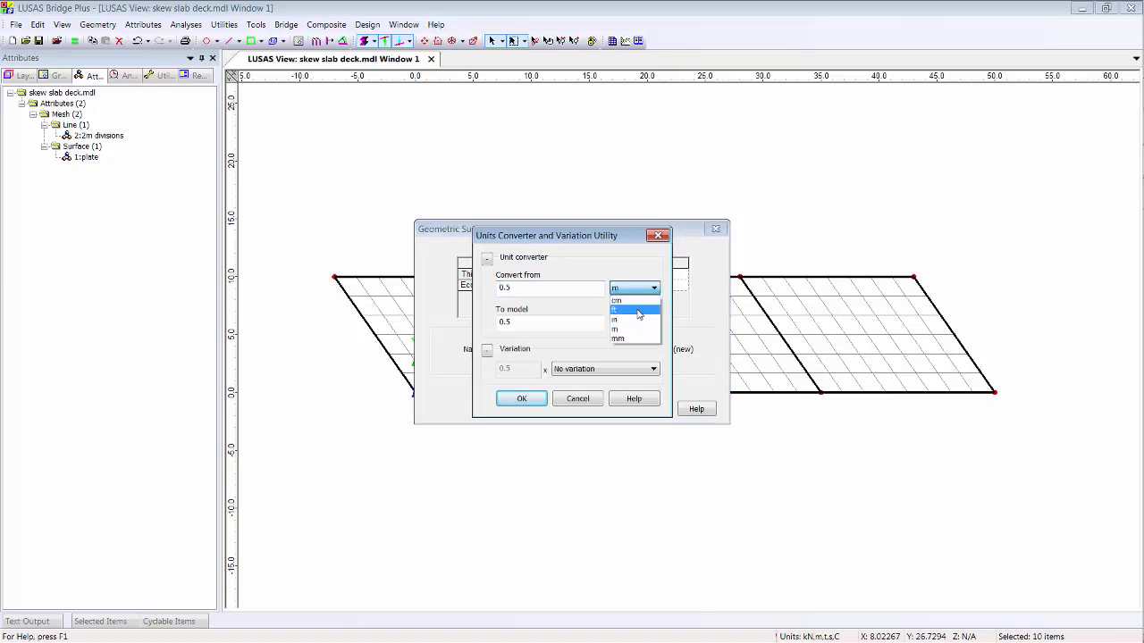
pyautogui.click(618, 270)
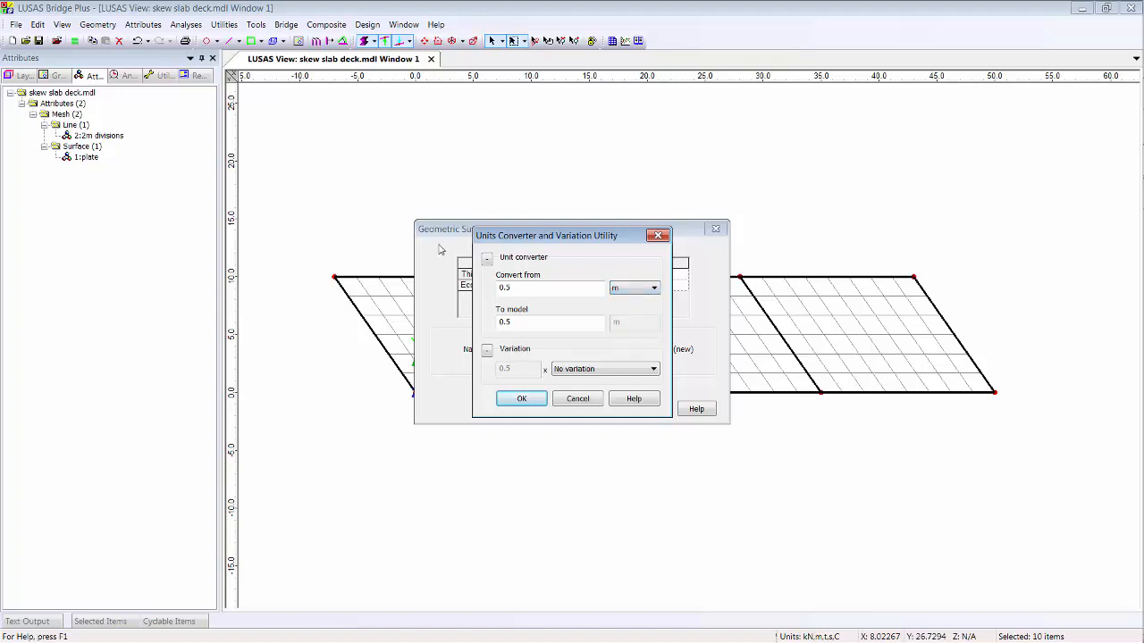
pyautogui.click(577, 399)
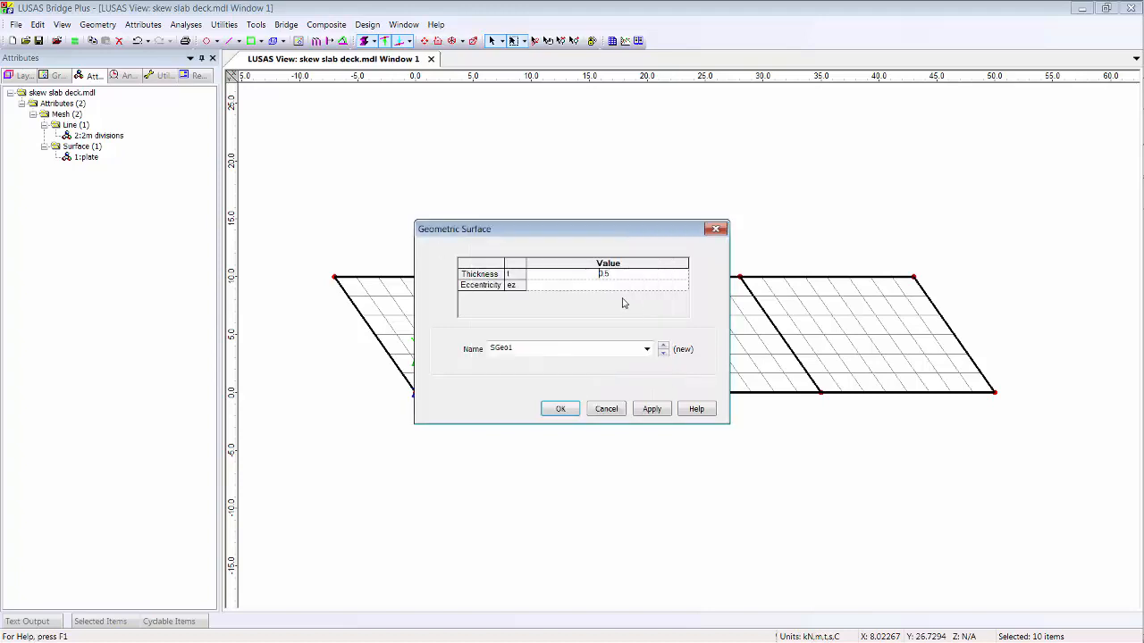
pyautogui.click(684, 278)
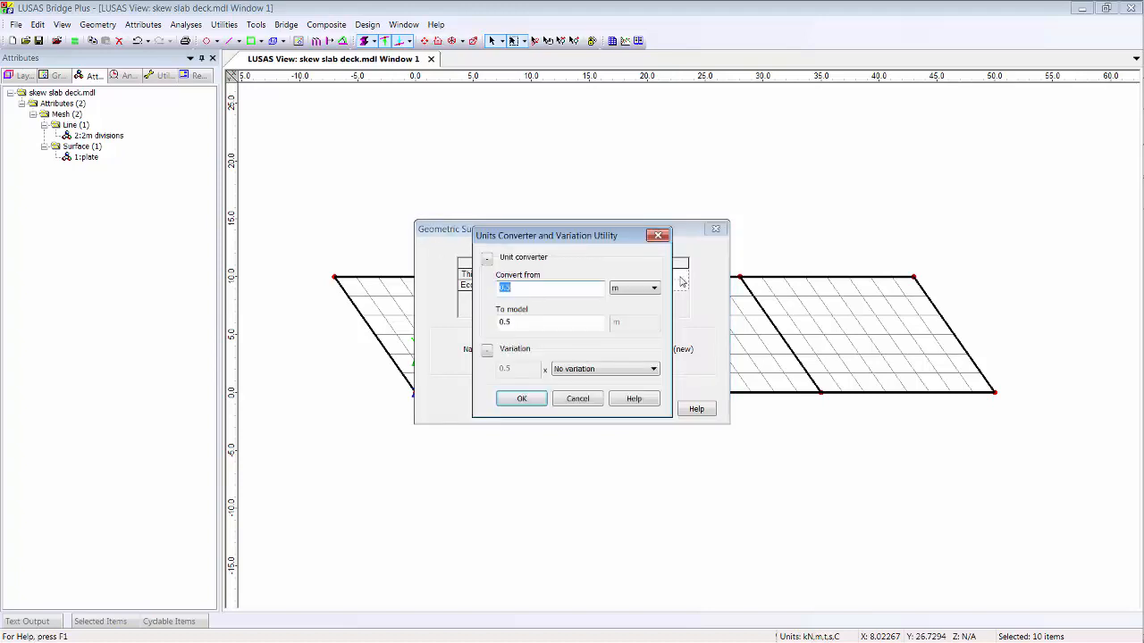
pyautogui.click(583, 404)
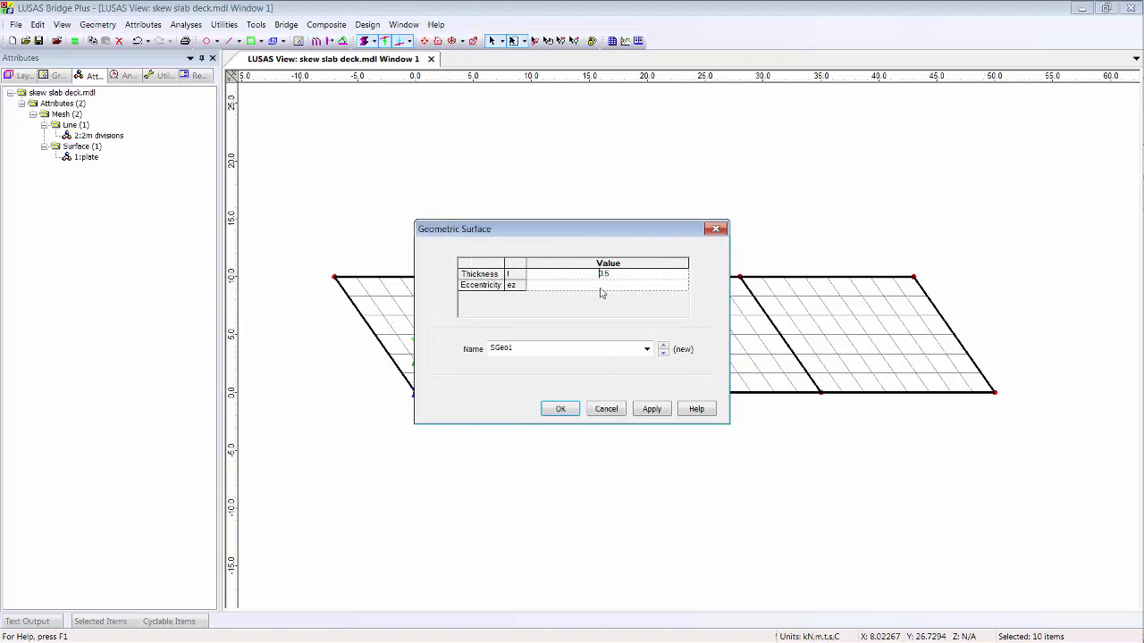
# Step: Name the surface geometric attribute "thickness", create it, assign it to all three deck surfaces and clear the selection
pyautogui.doubleClick(545, 349)
pyautogui.write('t')
pyautogui.write('s')
pyautogui.click(561, 408)
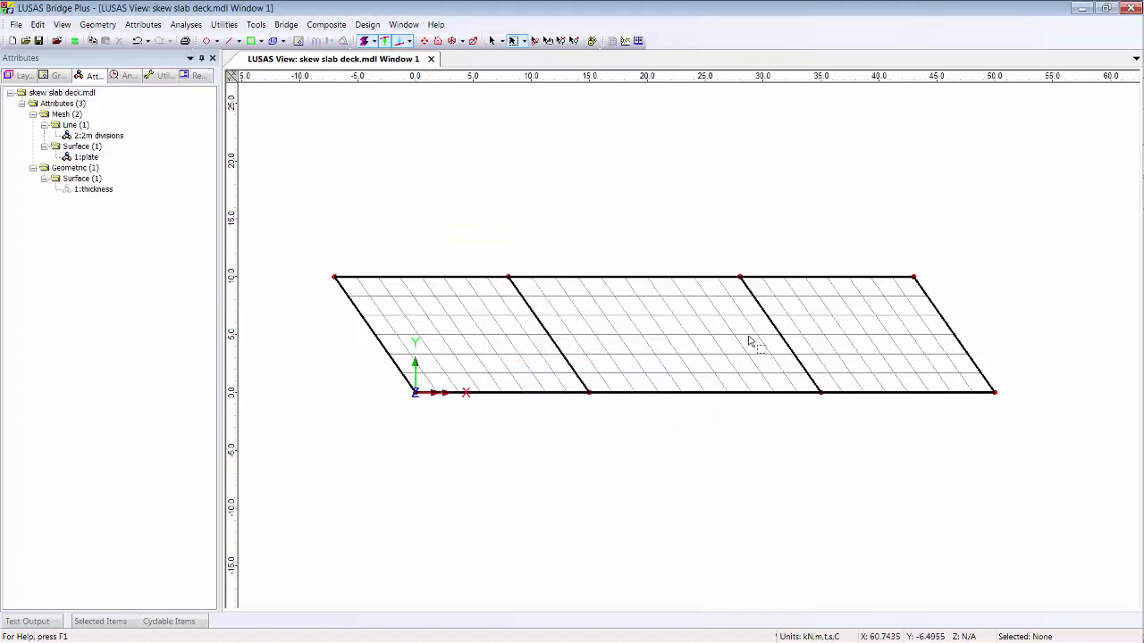
pyautogui.moveTo(84, 195); pyautogui.dragTo(492, 224)
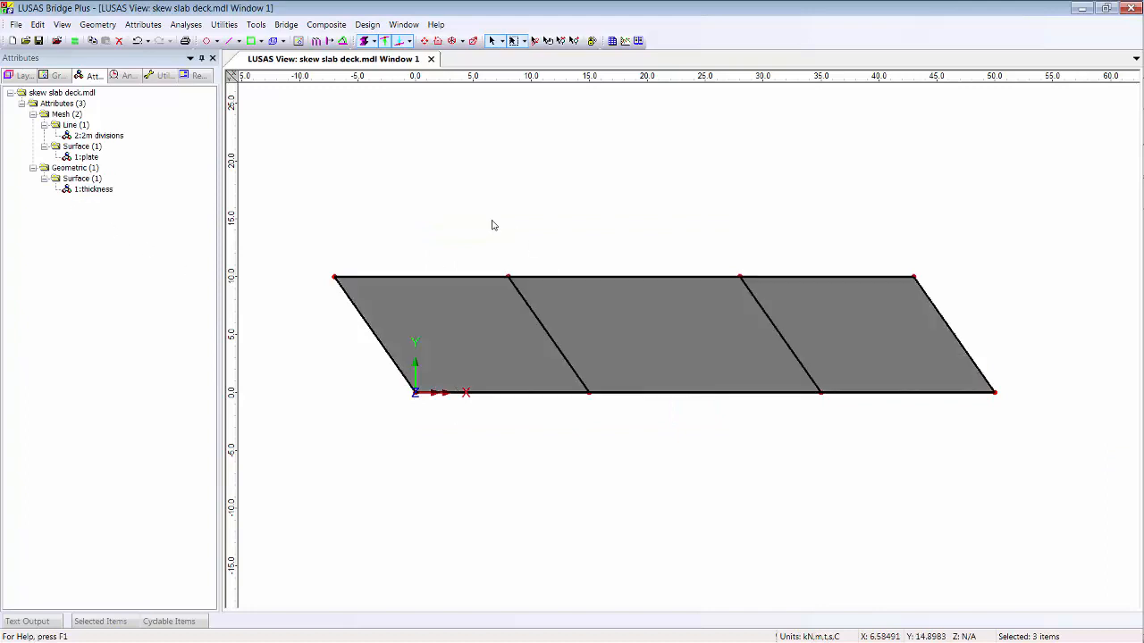
pyautogui.click(432, 117)
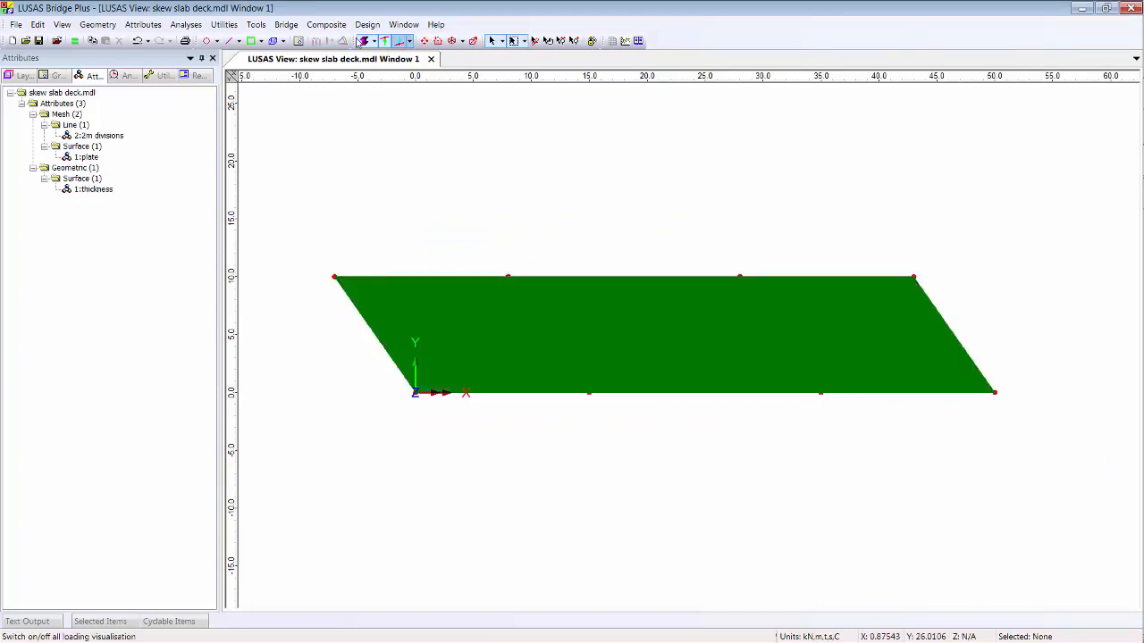
# Step: Inspect the slab's fleshed thickness in 3D at the origin corner, restore the plan view and switch off fleshing
pyautogui.click(536, 41)
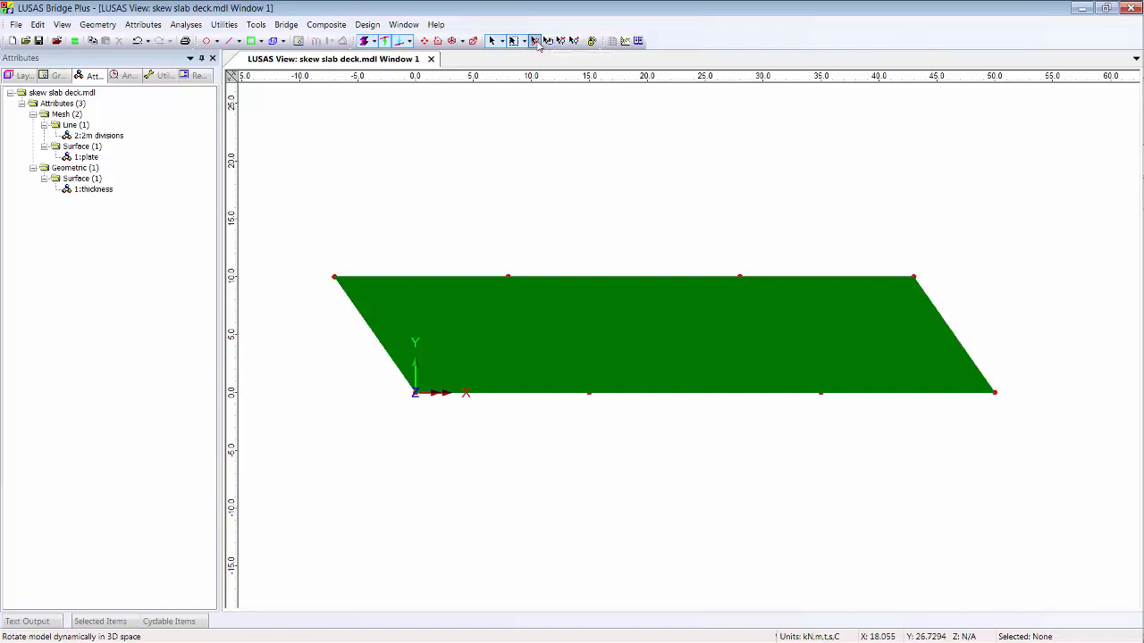
pyautogui.moveTo(672, 434); pyautogui.dragTo(764, 210)
pyautogui.click(574, 40)
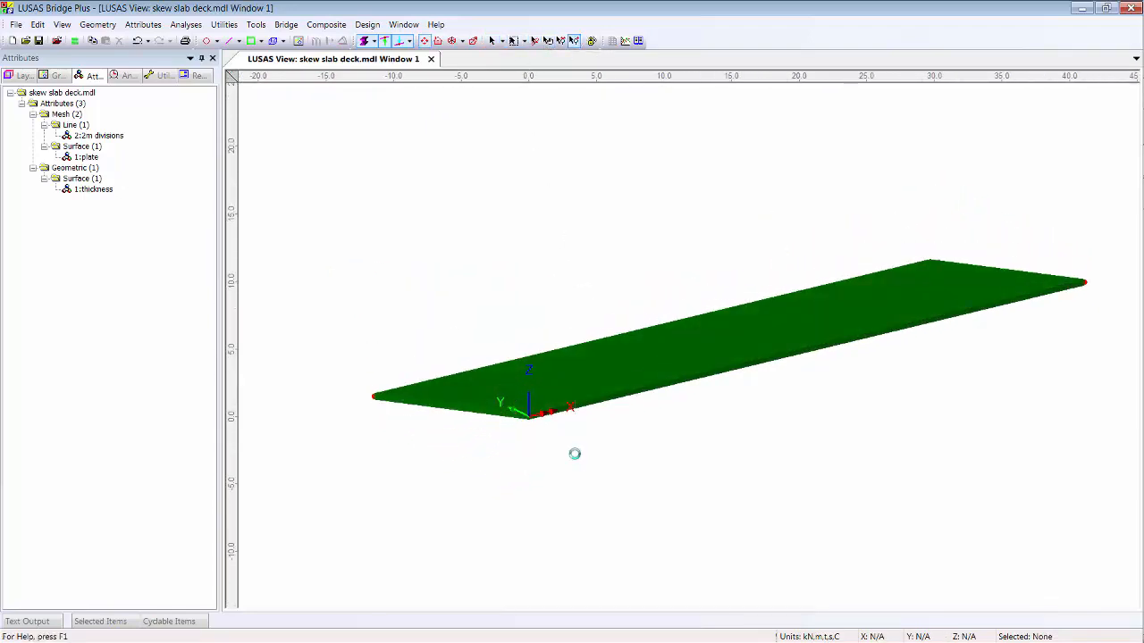
pyautogui.moveTo(577, 455); pyautogui.dragTo(584, 327)
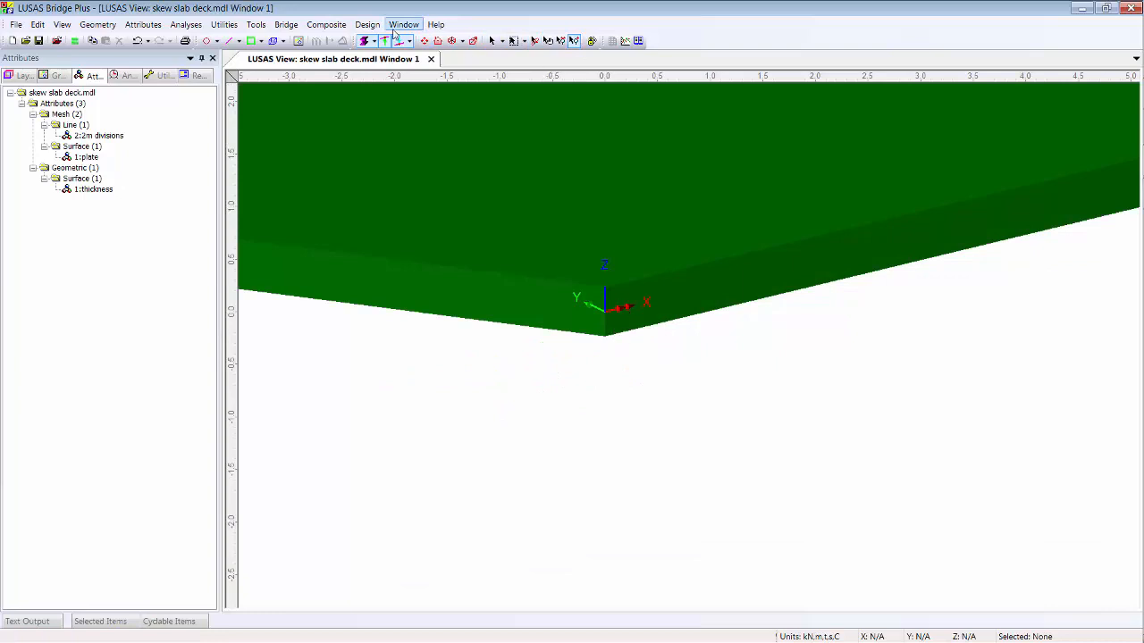
pyautogui.click(437, 42)
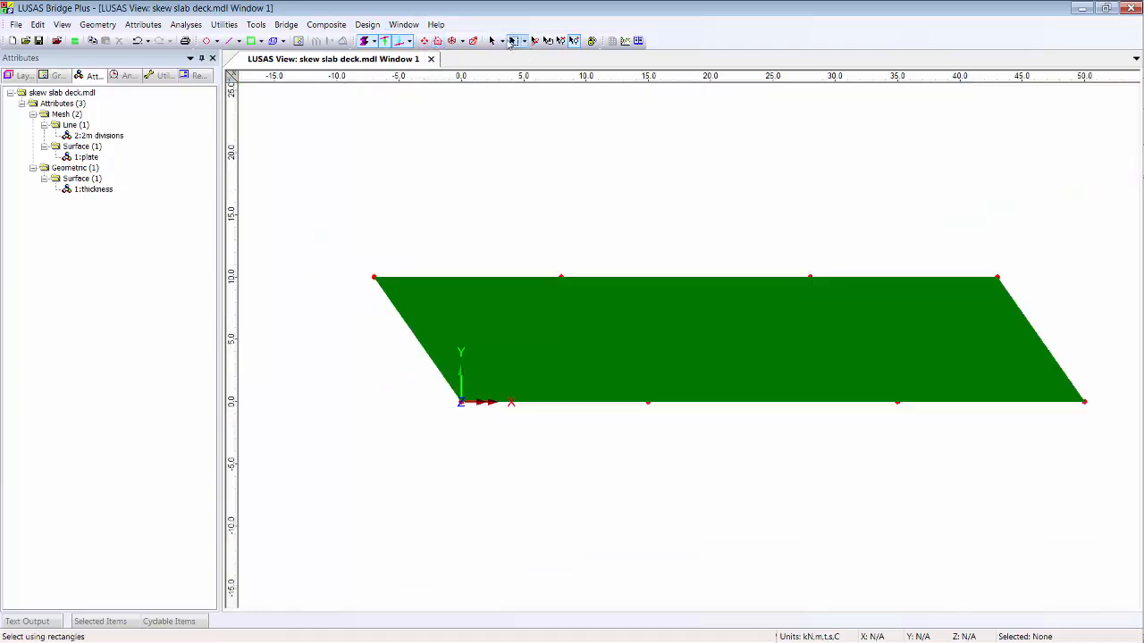
pyautogui.click(492, 40)
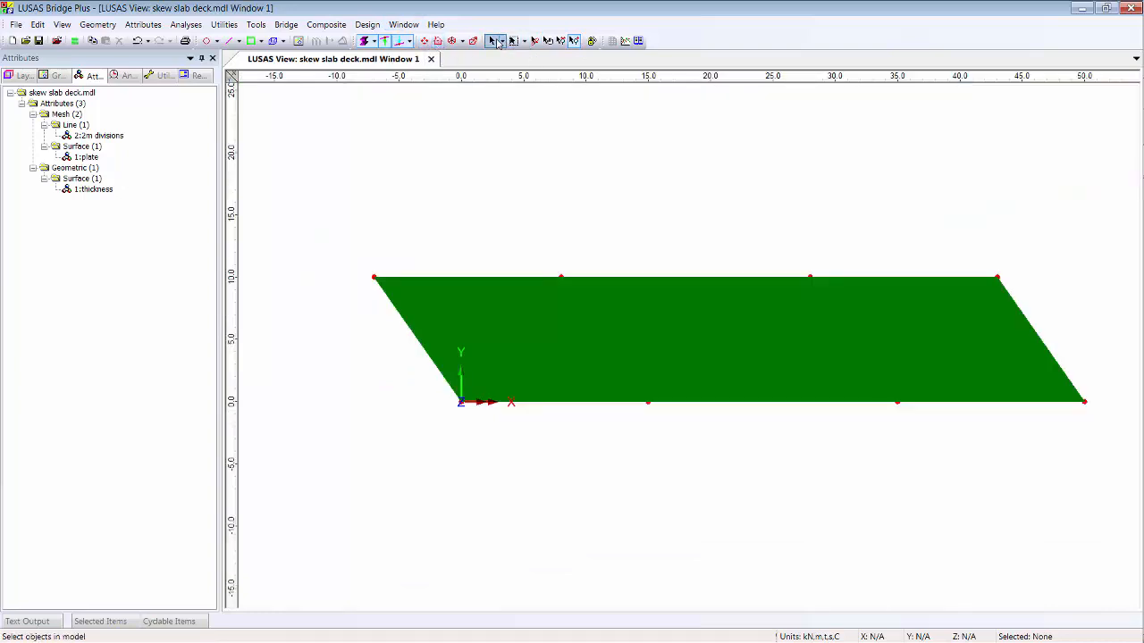
pyautogui.click(364, 42)
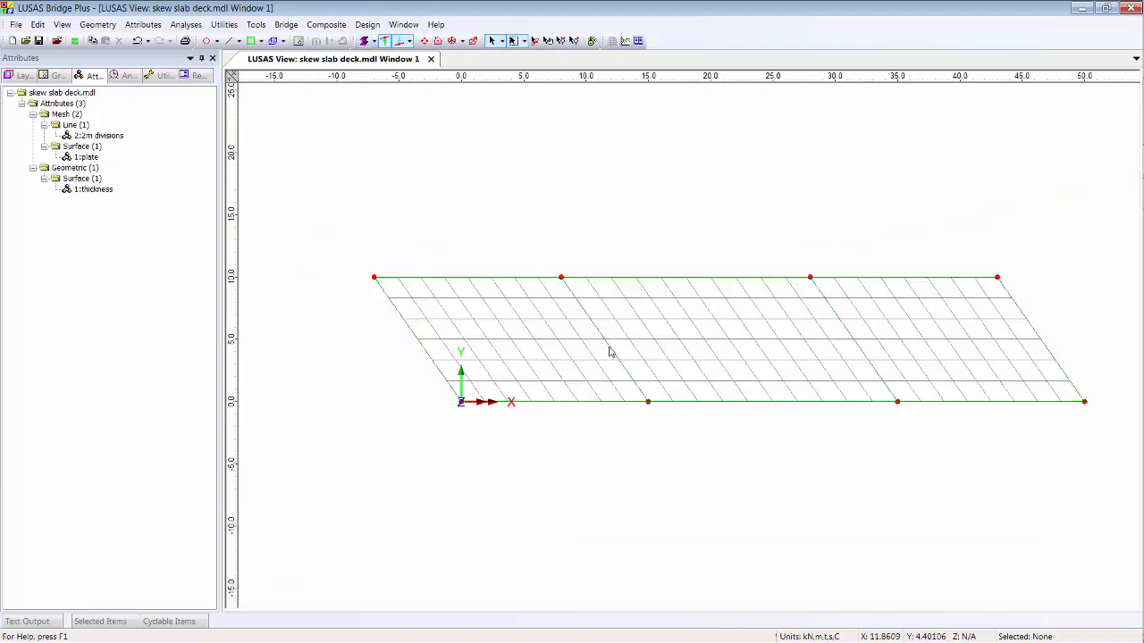
pyautogui.moveTo(609, 351)
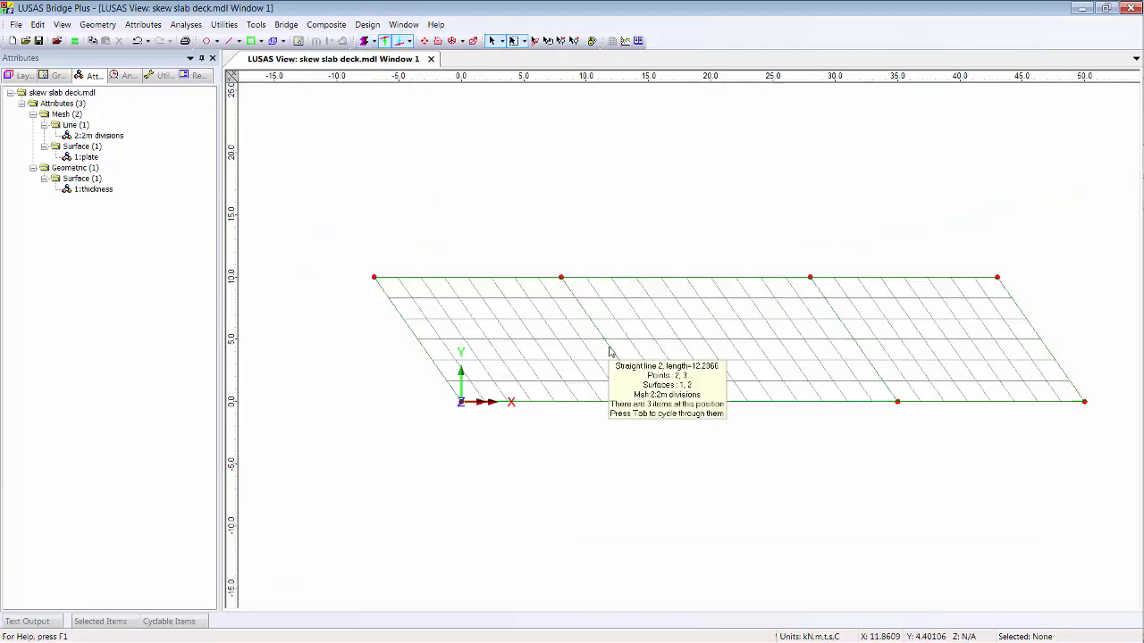
# Step: Start a library material with type Concrete, region Europe and standard EN1992-2:2005
pyautogui.click(143, 25)
pyautogui.moveTo(155, 71)
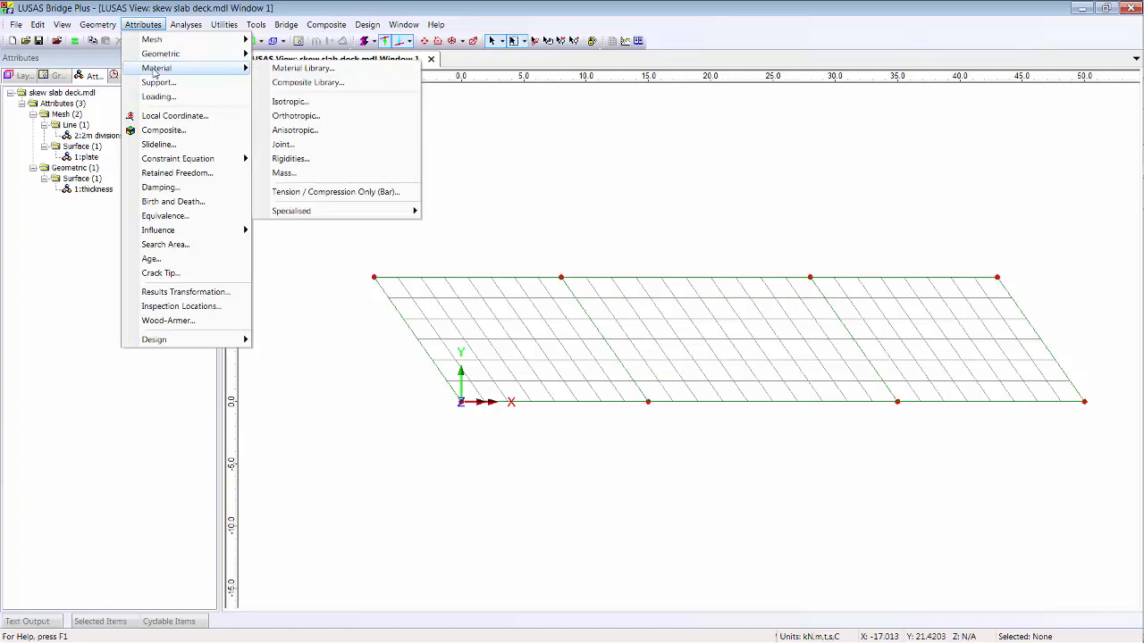
pyautogui.click(302, 68)
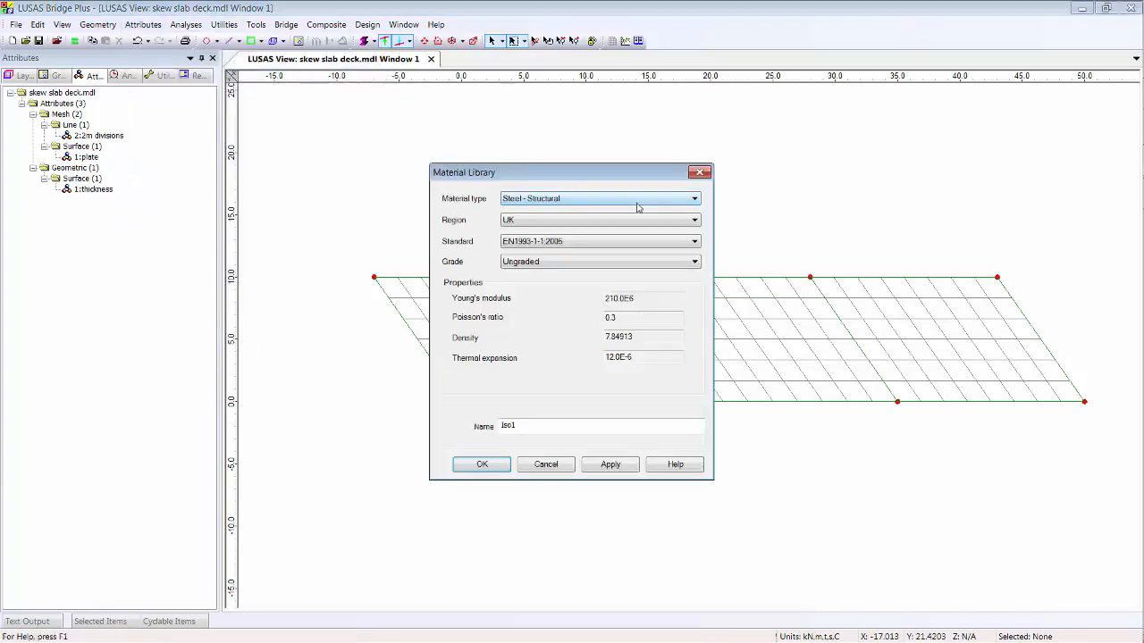
pyautogui.click(638, 198)
pyautogui.click(630, 232)
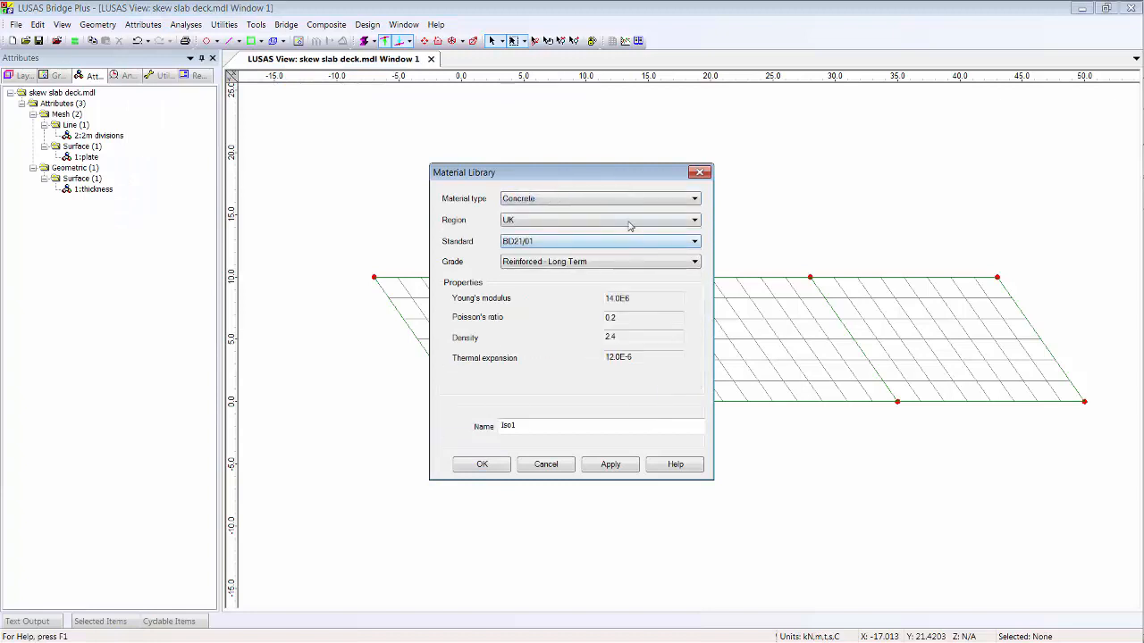
pyautogui.click(630, 226)
pyautogui.click(599, 272)
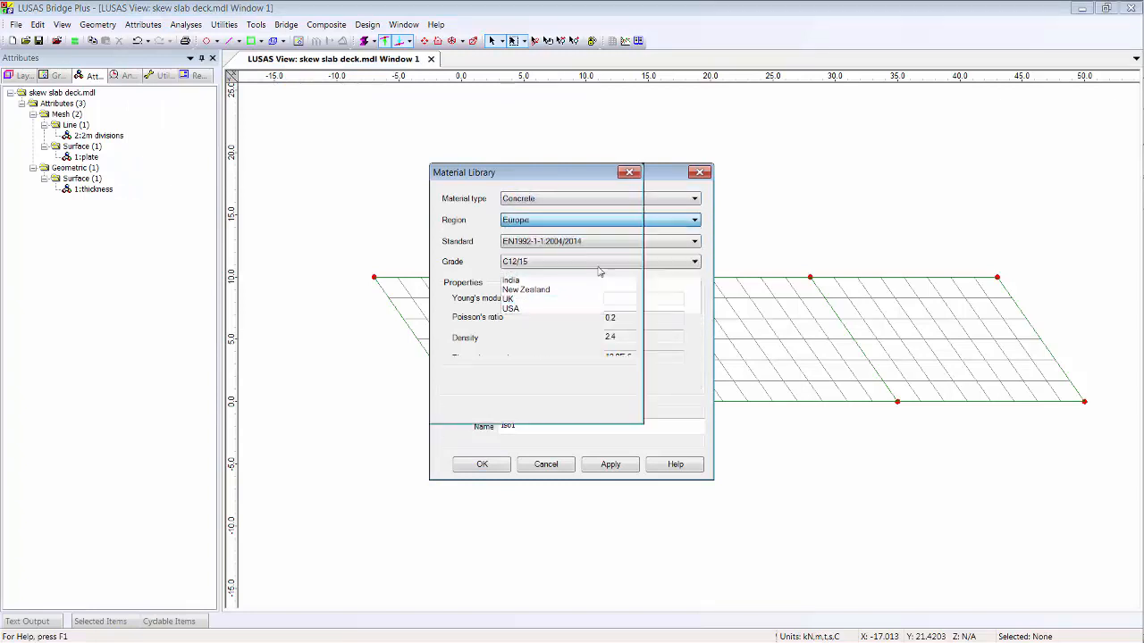
pyautogui.click(638, 242)
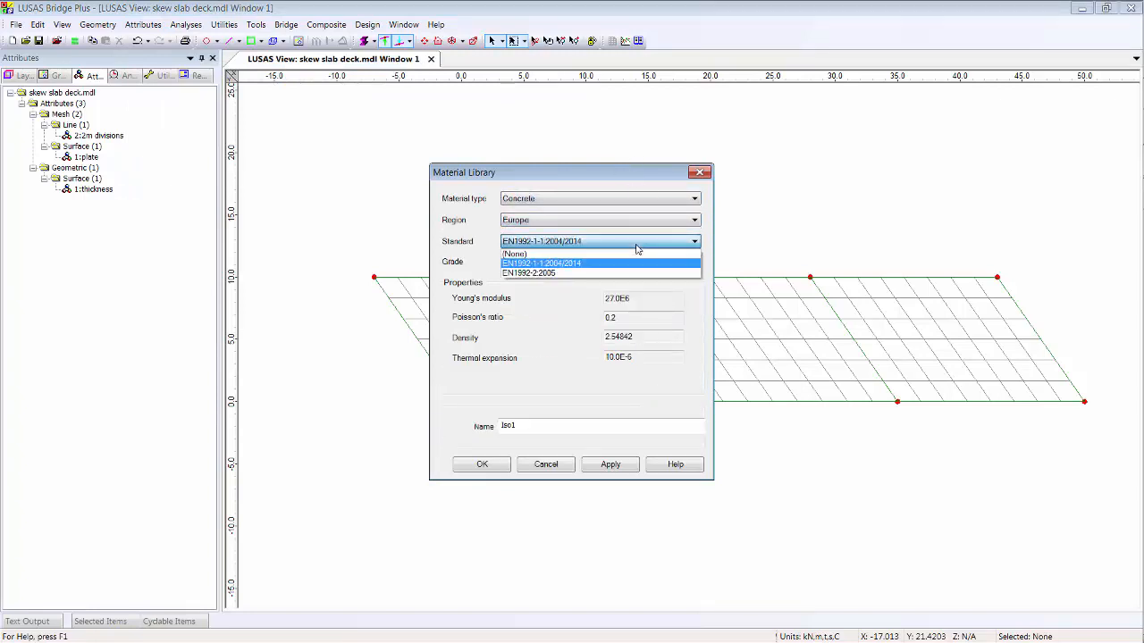
pyautogui.click(550, 274)
# Step: Review the available concrete grades and set the grade to Advanced define
pyautogui.click(612, 262)
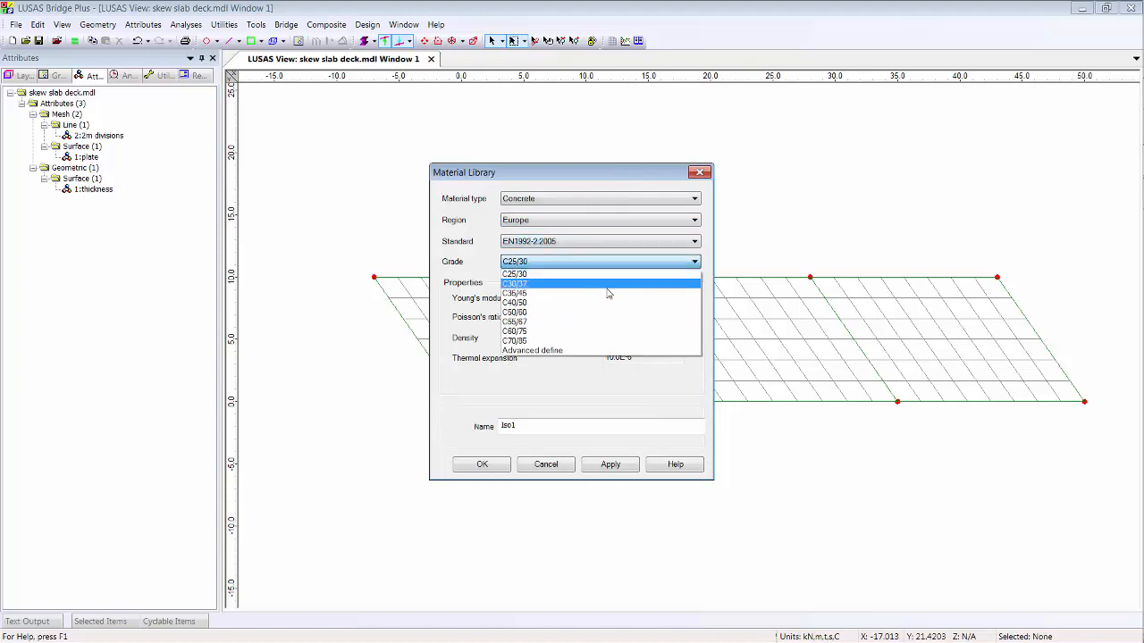
pyautogui.click(574, 362)
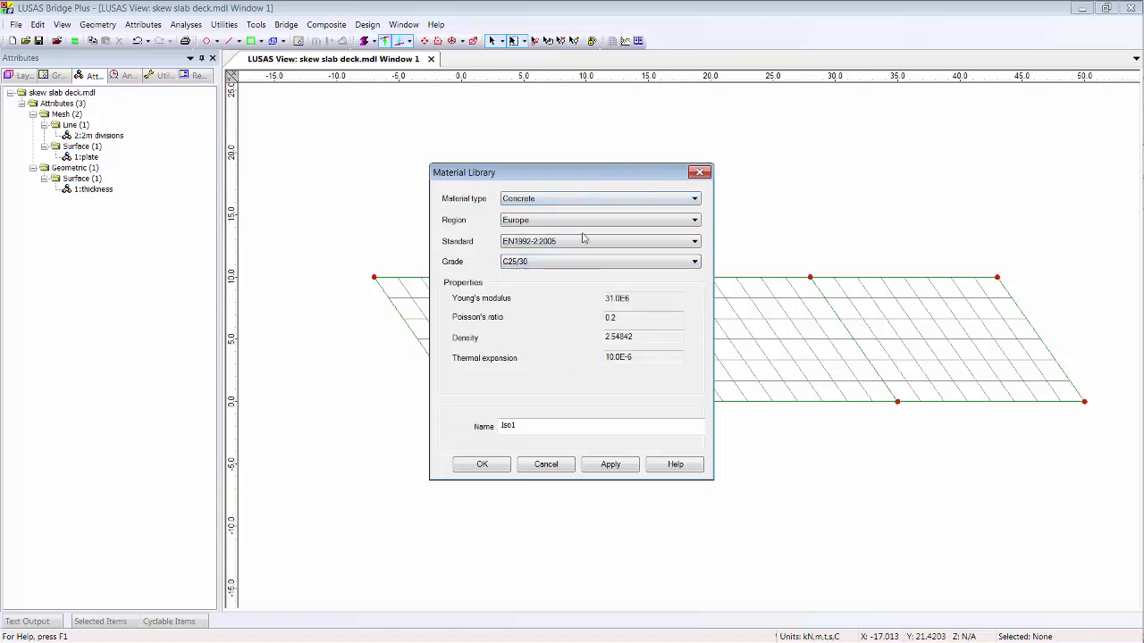
pyautogui.click(578, 262)
pyautogui.click(560, 351)
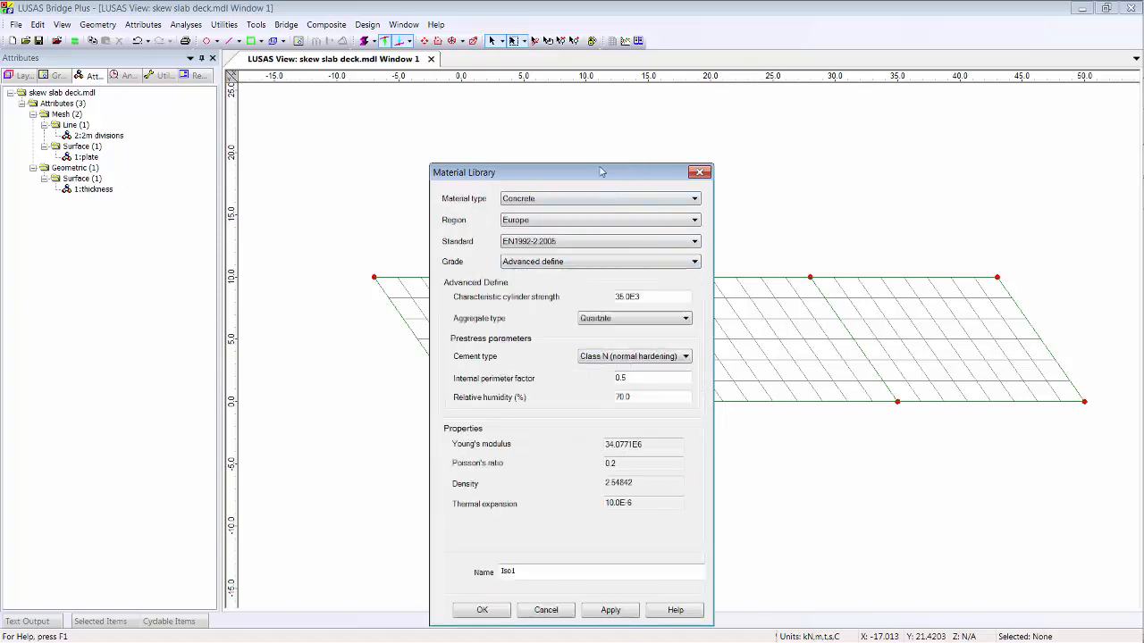
# Step: Check the concrete aggregate types, set the grade to C50/60 and create the library material attribute
pyautogui.moveTo(600, 172); pyautogui.dragTo(613, 105)
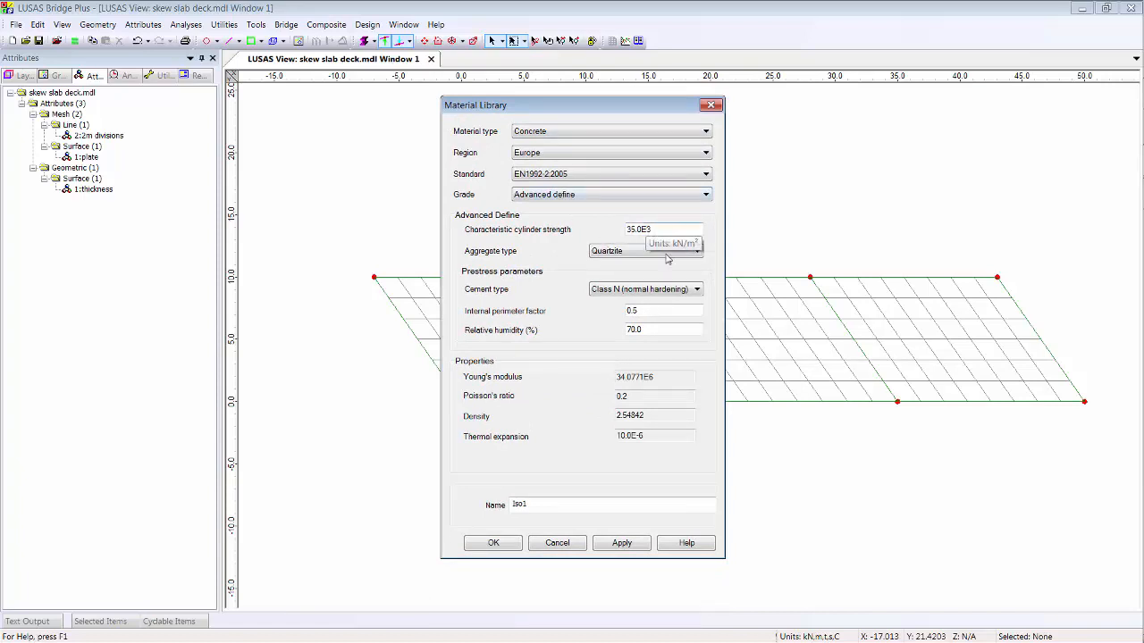
pyautogui.click(644, 251)
pyautogui.click(618, 261)
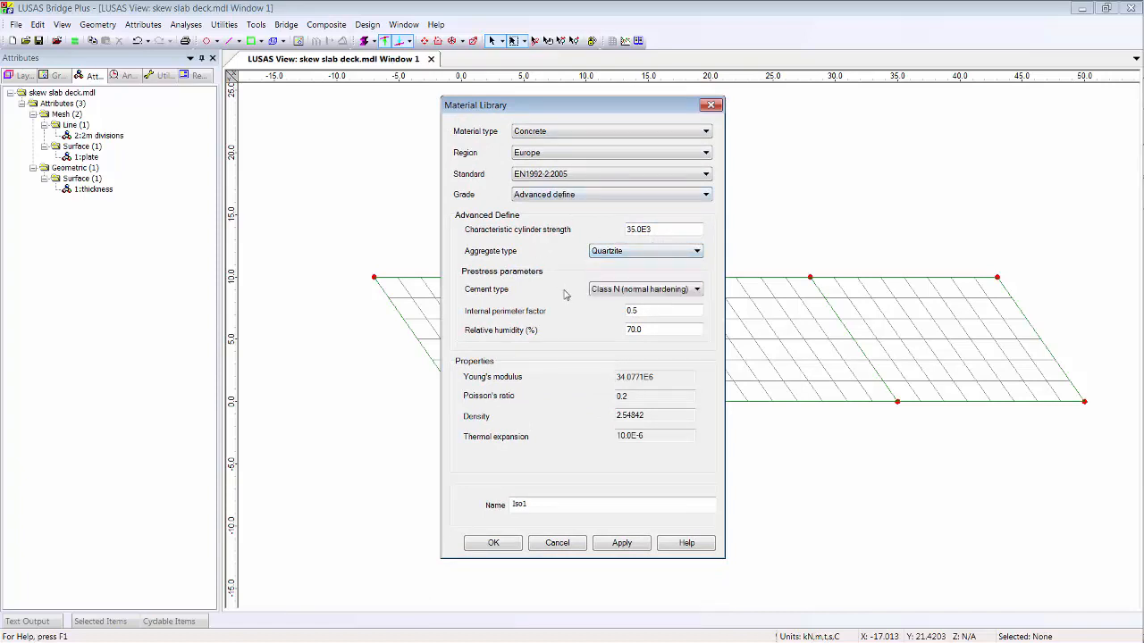
pyautogui.click(600, 197)
pyautogui.click(577, 245)
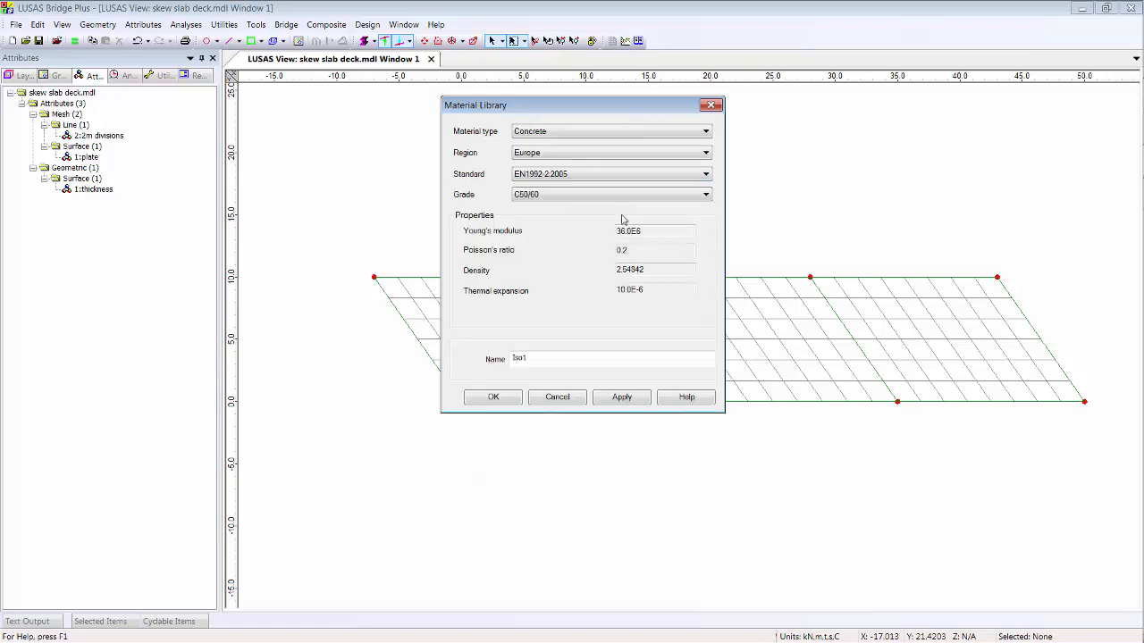
pyautogui.click(494, 397)
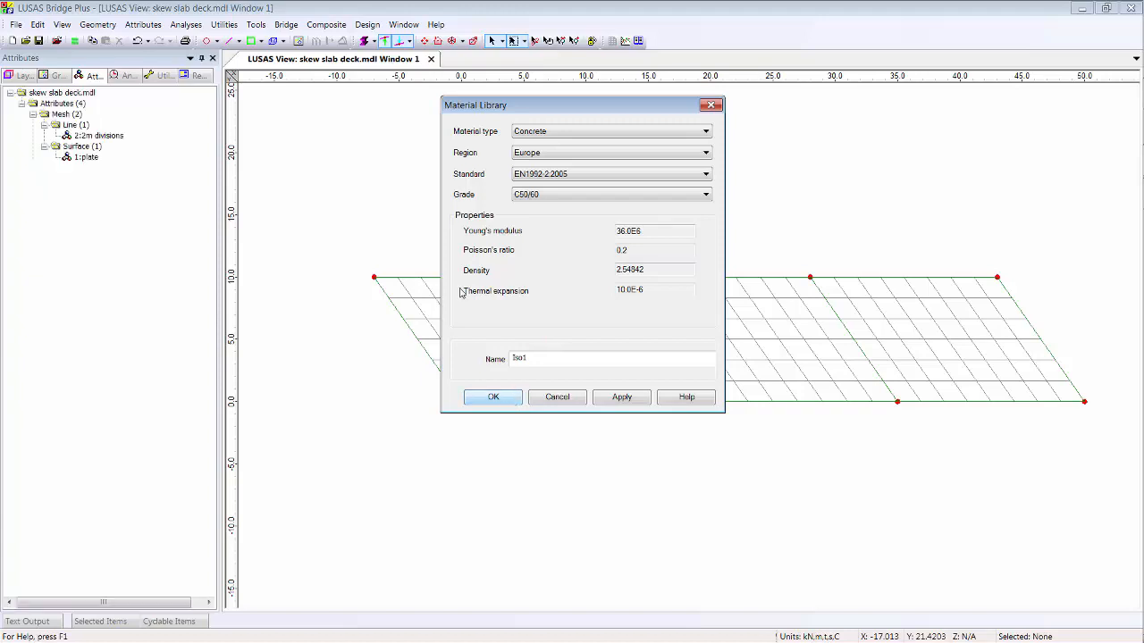
# Step: Assign the C50/60 concrete material to all deck surfaces in Analysis 1
pyautogui.moveTo(338, 254); pyautogui.dragTo(1142, 469)
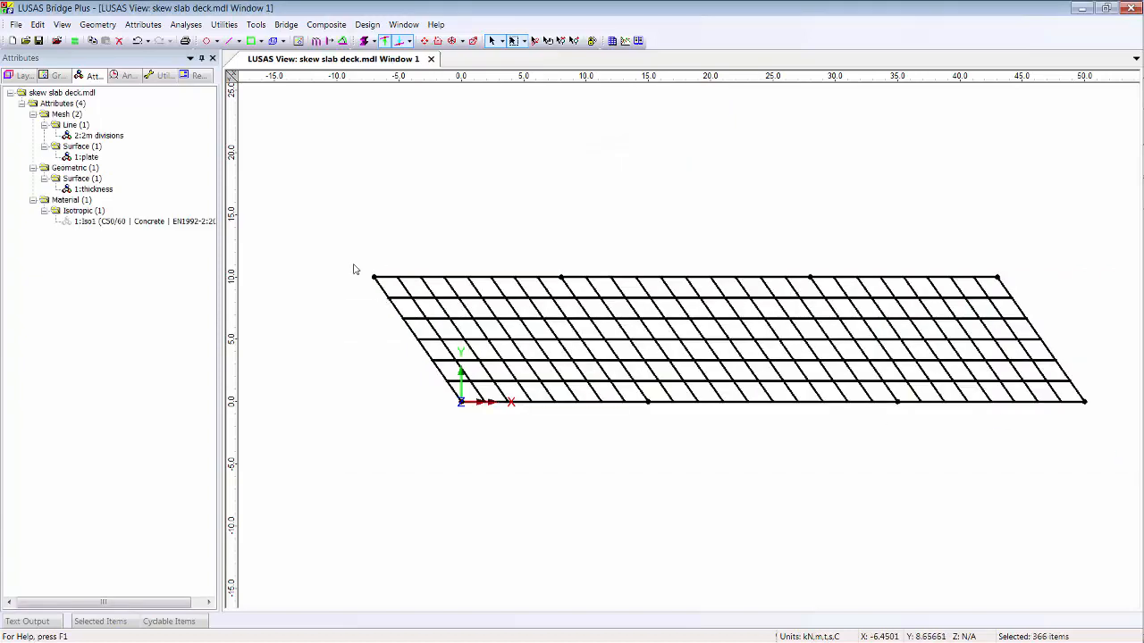
pyautogui.moveTo(186, 222); pyautogui.dragTo(630, 300)
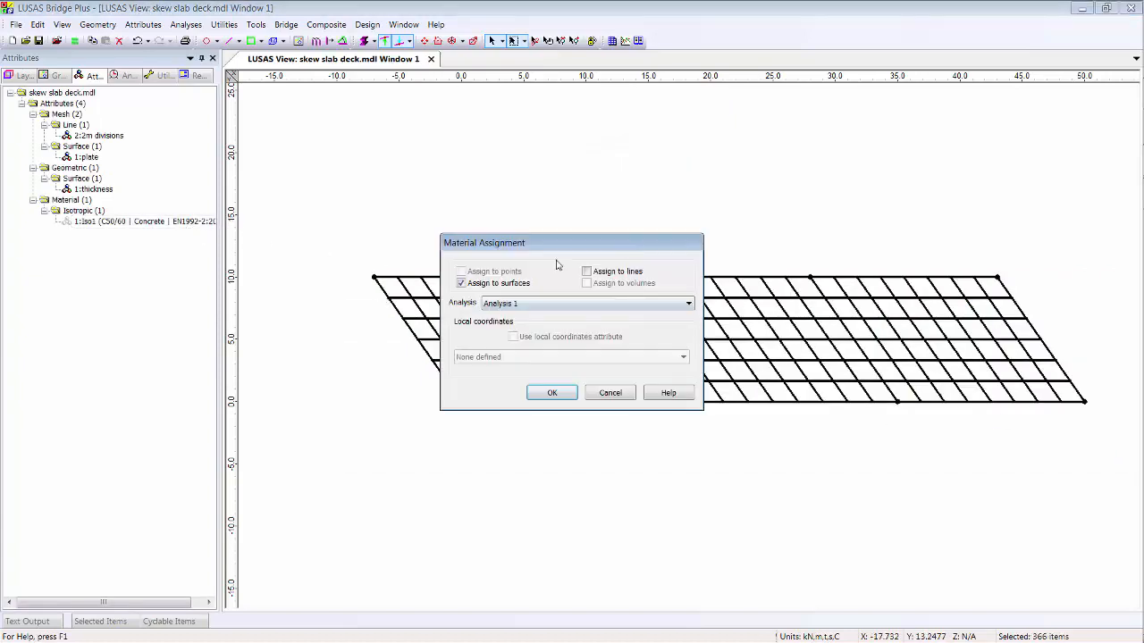
pyautogui.click(554, 395)
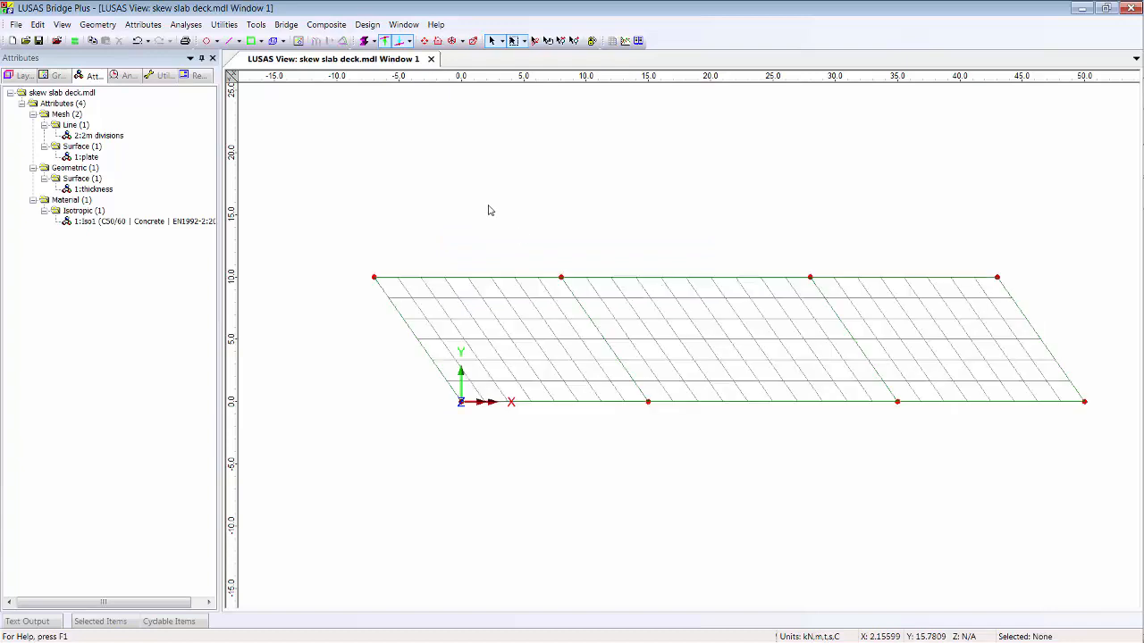
# Step: Define a structural support attribute named "sliding" with only translation in Z fixed
pyautogui.click(143, 24)
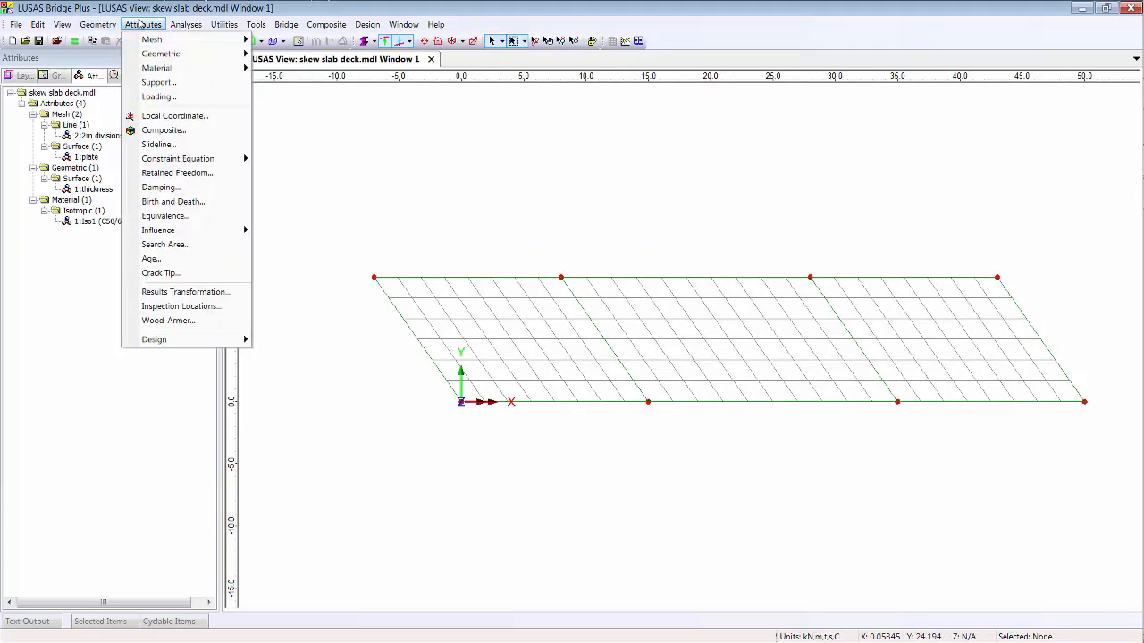
pyautogui.click(159, 82)
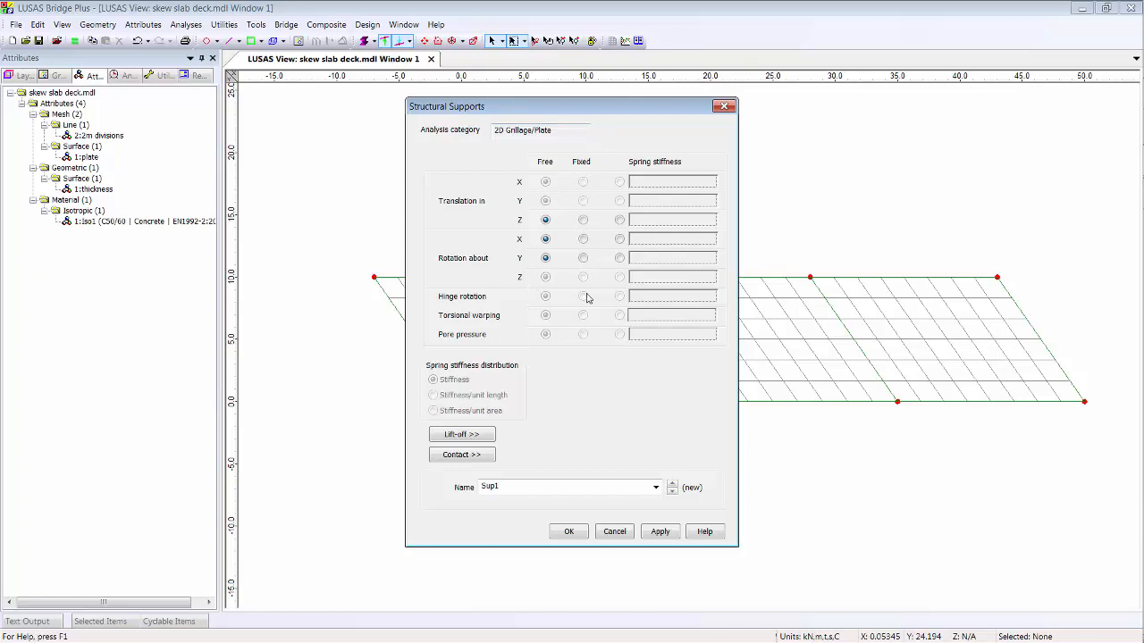
pyautogui.click(583, 221)
pyautogui.doubleClick(525, 487)
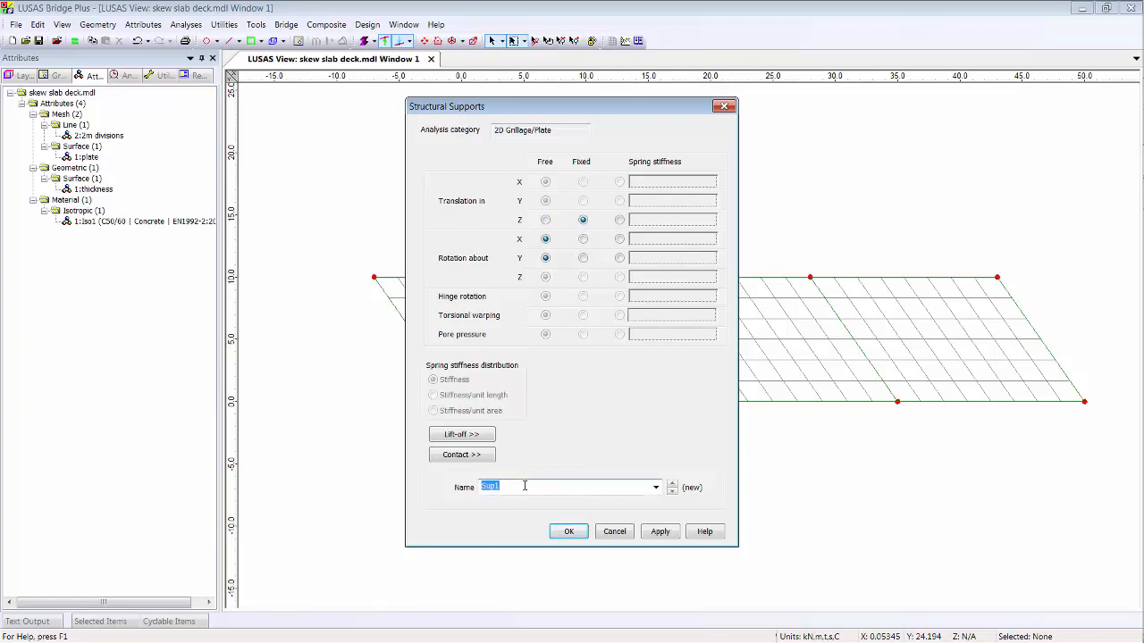
pyautogui.write('slo')
pyautogui.click(569, 531)
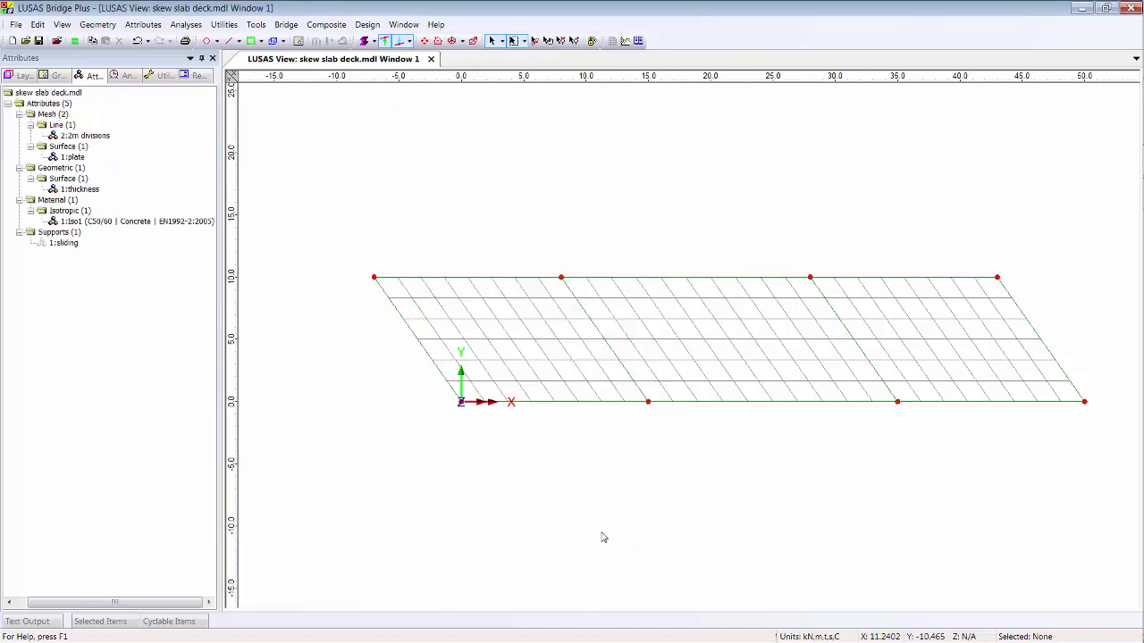
# Step: Assign the "sliding" support to the four skew transverse lines of the deck for all loadcases in Analysis 1
pyautogui.click(439, 374)
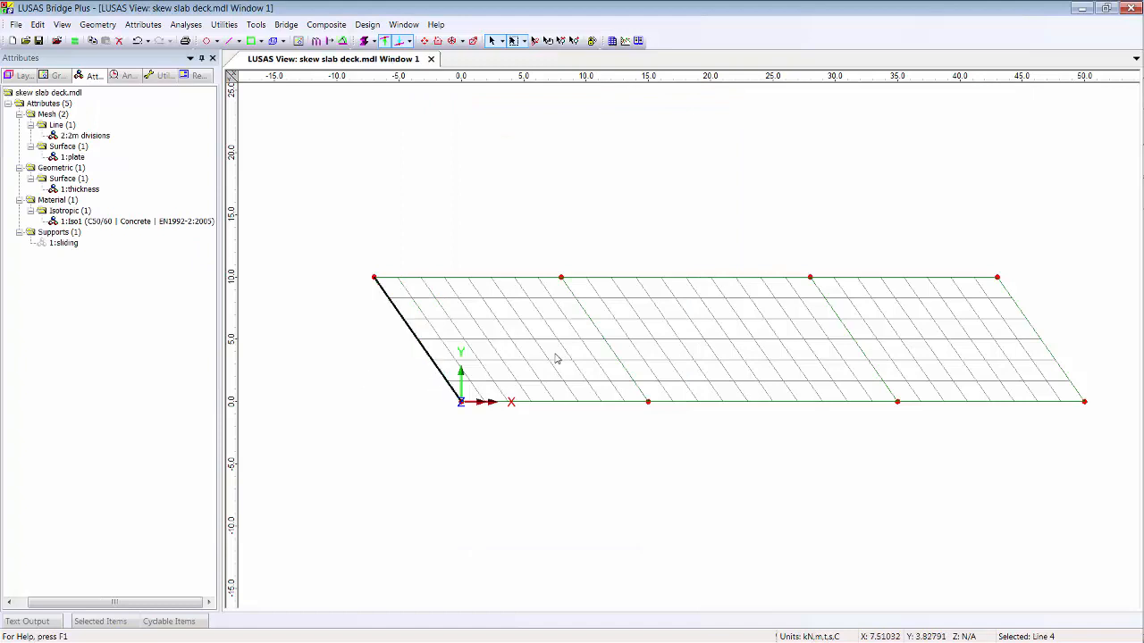
pyautogui.keyDown('shift'); pyautogui.click(610, 348); pyautogui.keyUp('shift')
pyautogui.keyDown('shift'); pyautogui.click(858, 345); pyautogui.keyUp('shift')
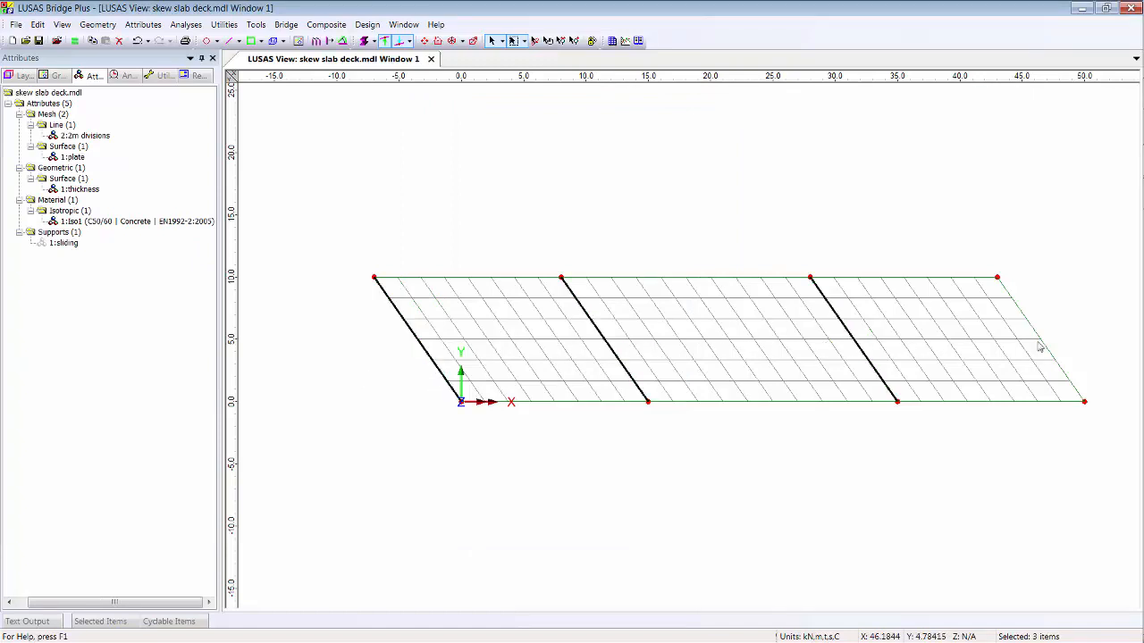
pyautogui.keyDown('shift'); pyautogui.click(1045, 348); pyautogui.keyUp('shift')
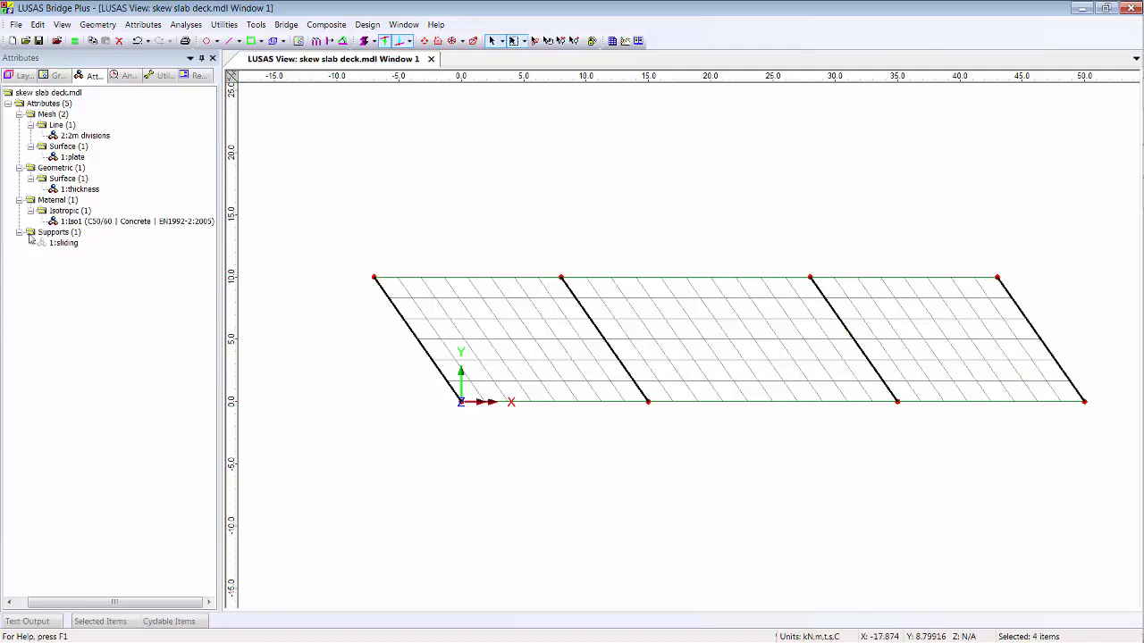
pyautogui.moveTo(64, 242); pyautogui.dragTo(516, 273)
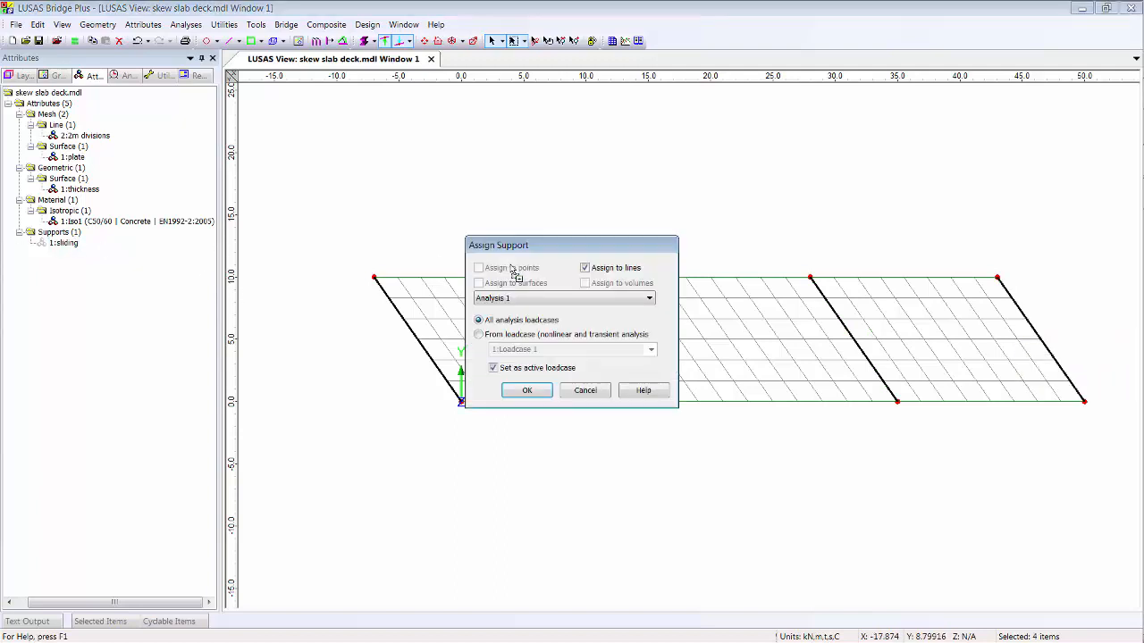
pyautogui.click(527, 391)
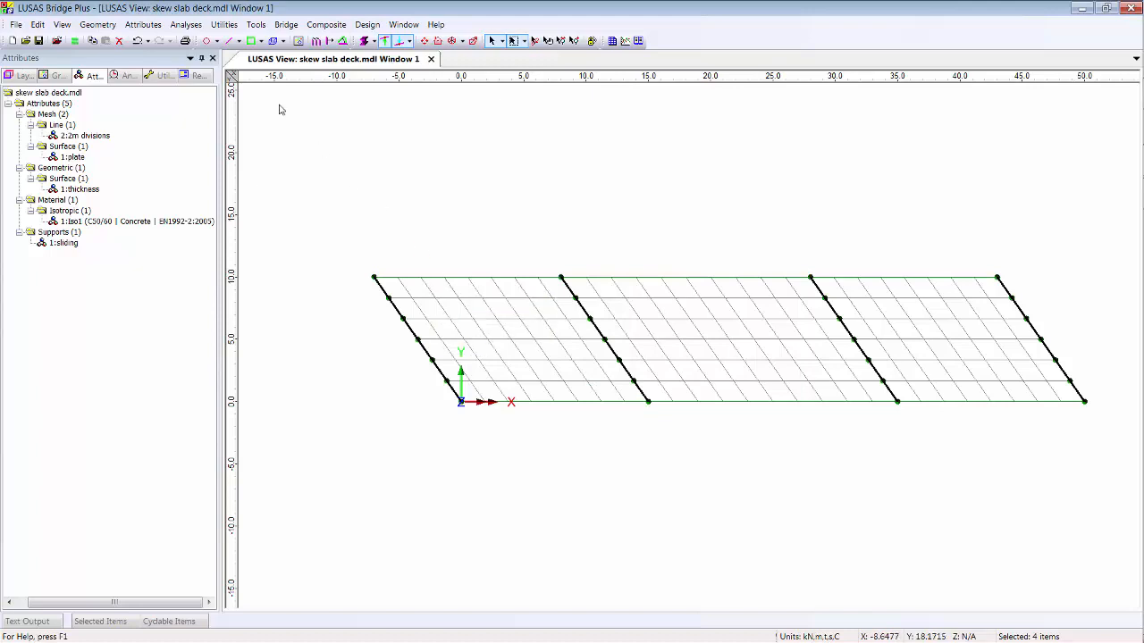
# Step: Define a global distributed load per unit area named "surfacing" with a Z direction value of -0.075*26
pyautogui.click(143, 25)
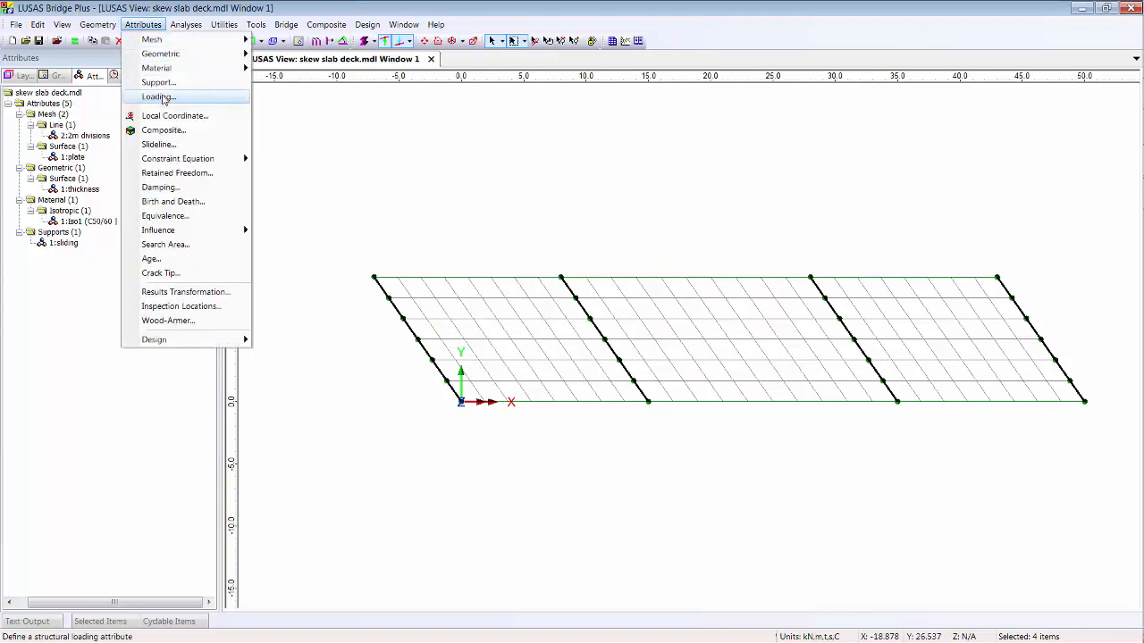
pyautogui.press('Return')
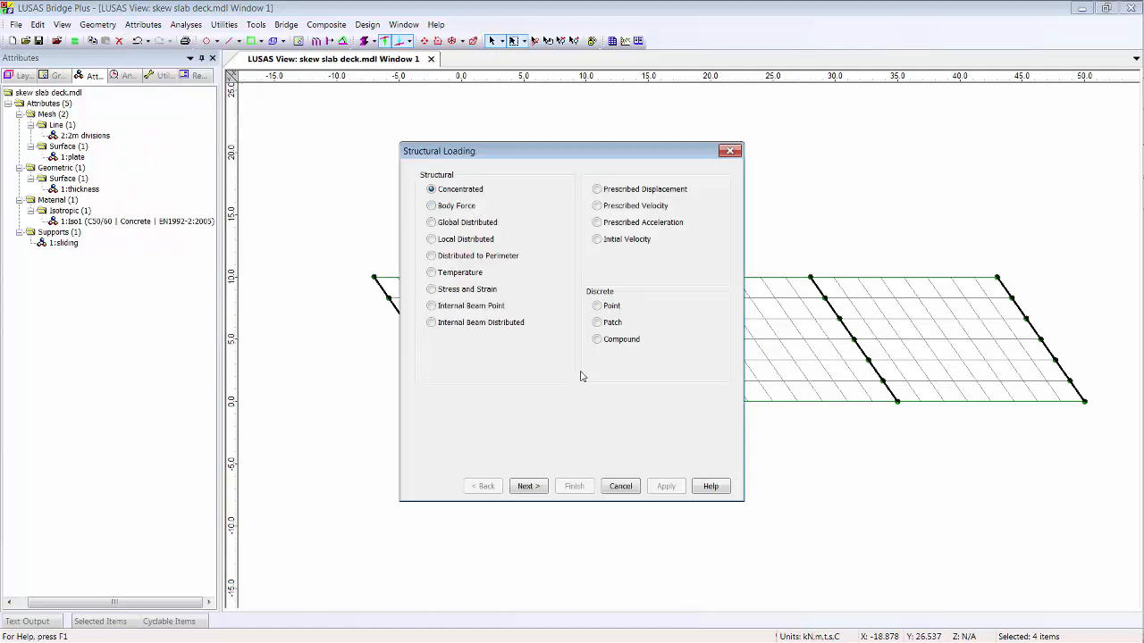
pyautogui.click(480, 224)
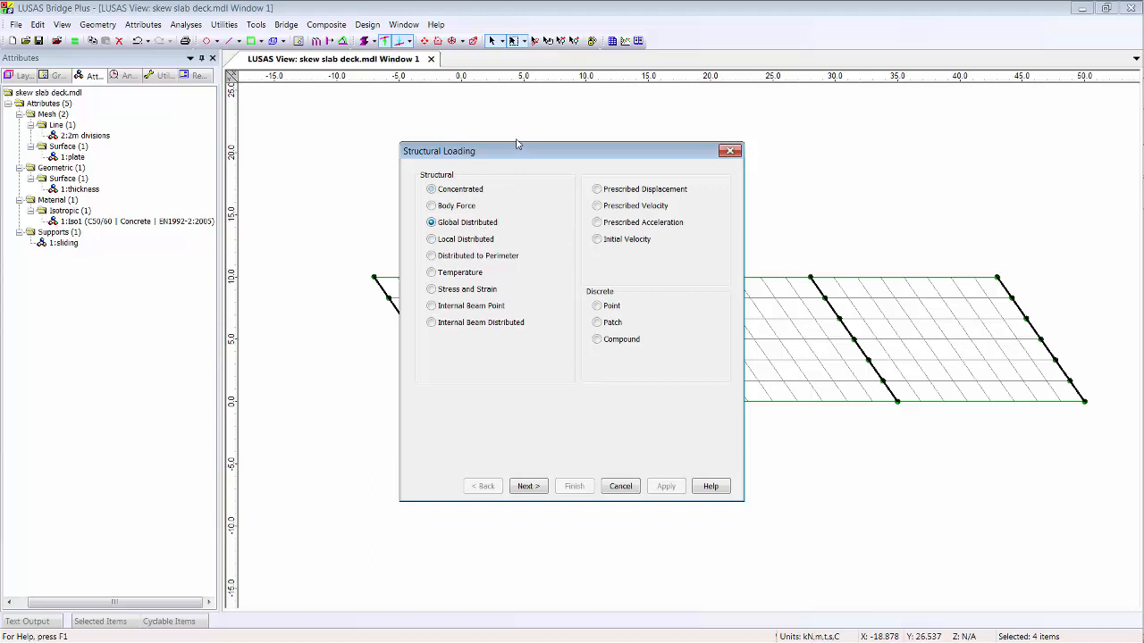
pyautogui.click(528, 487)
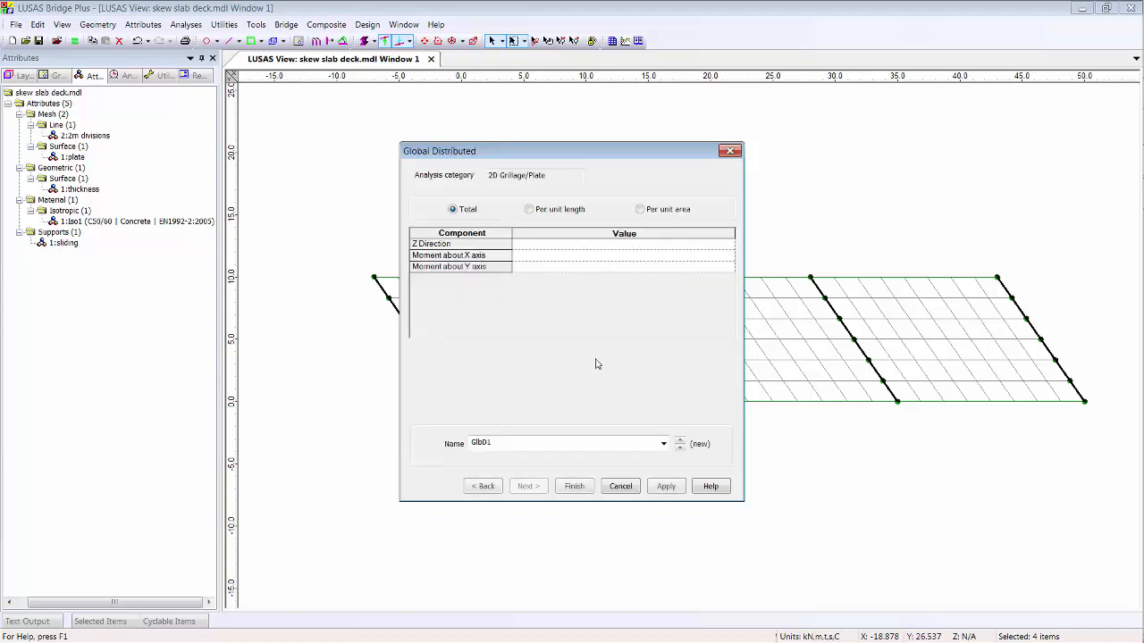
pyautogui.click(640, 209)
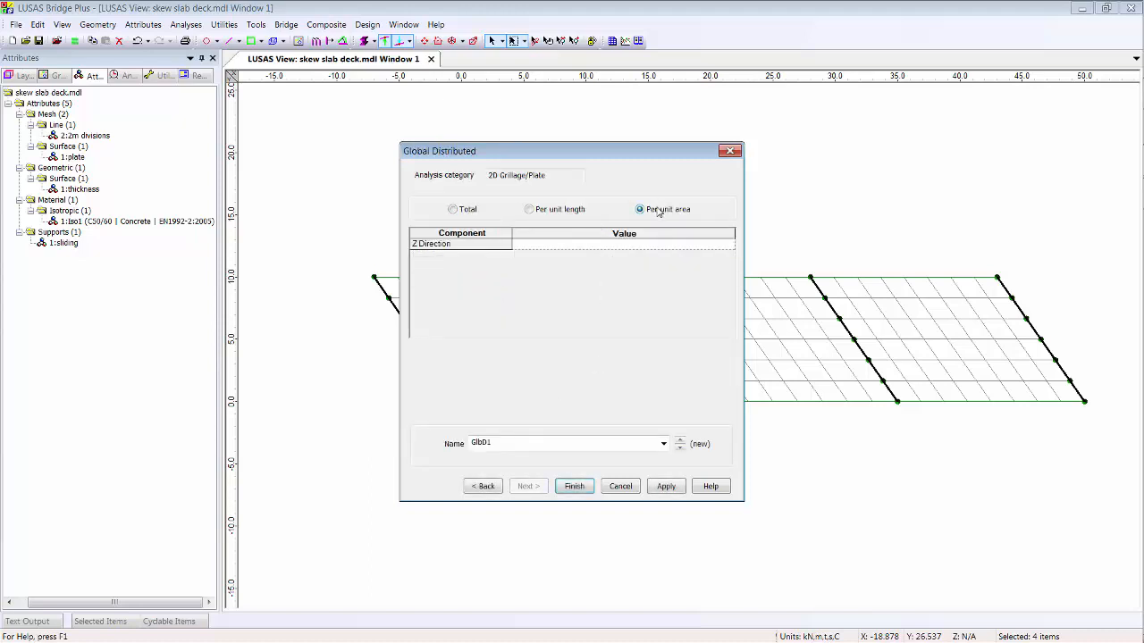
pyautogui.click(620, 245)
pyautogui.write('75*26')
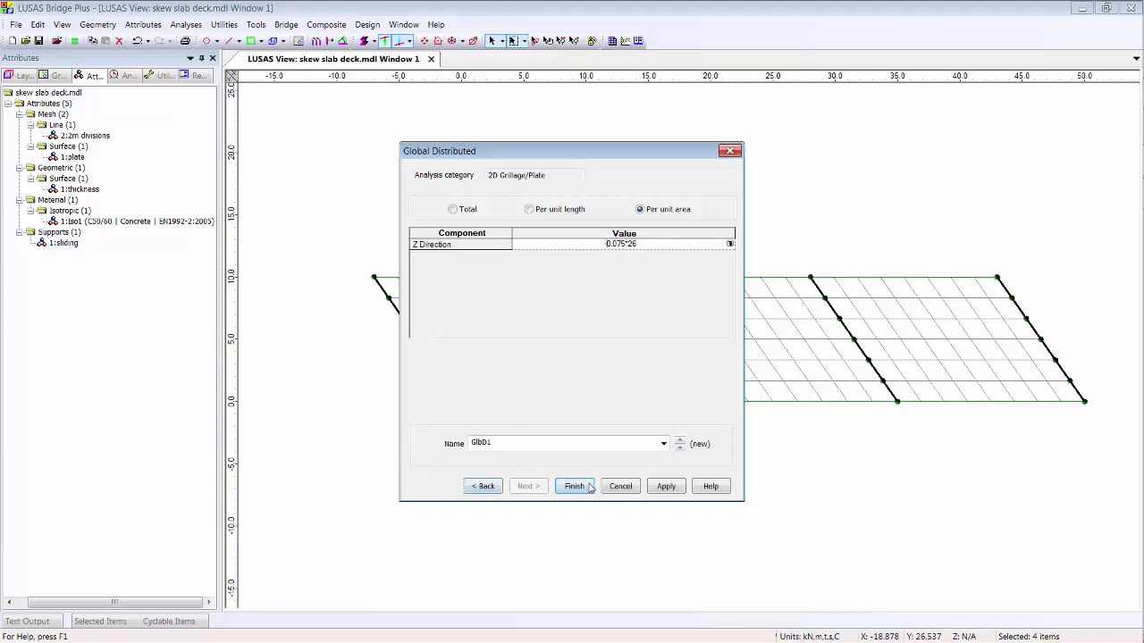
pyautogui.doubleClick(533, 439)
pyautogui.write('surfacing')
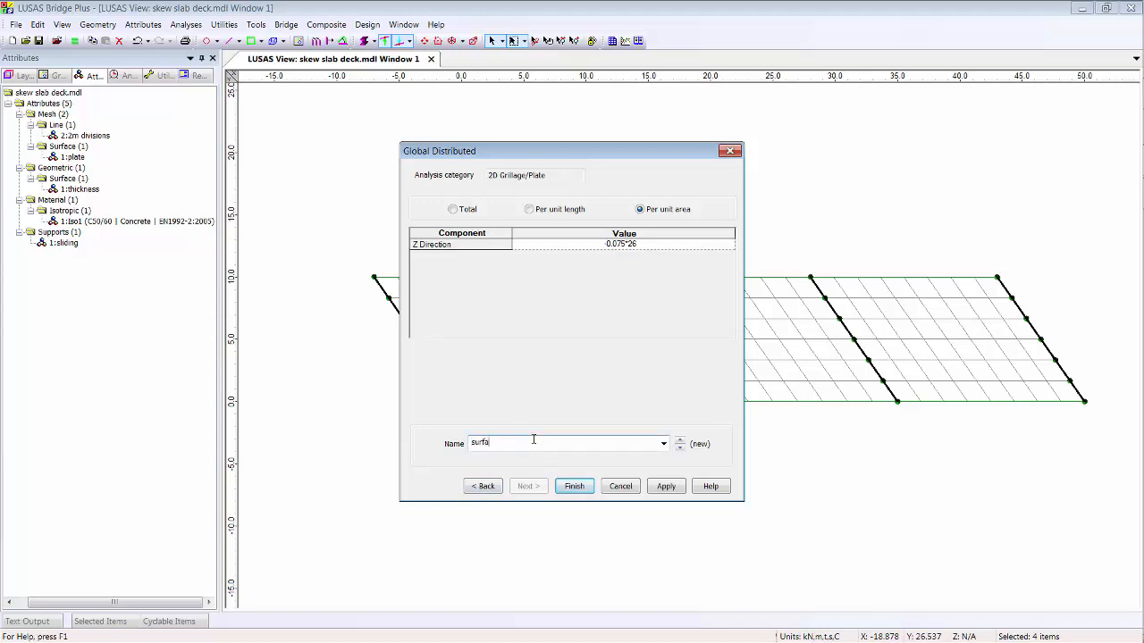
pyautogui.click(574, 486)
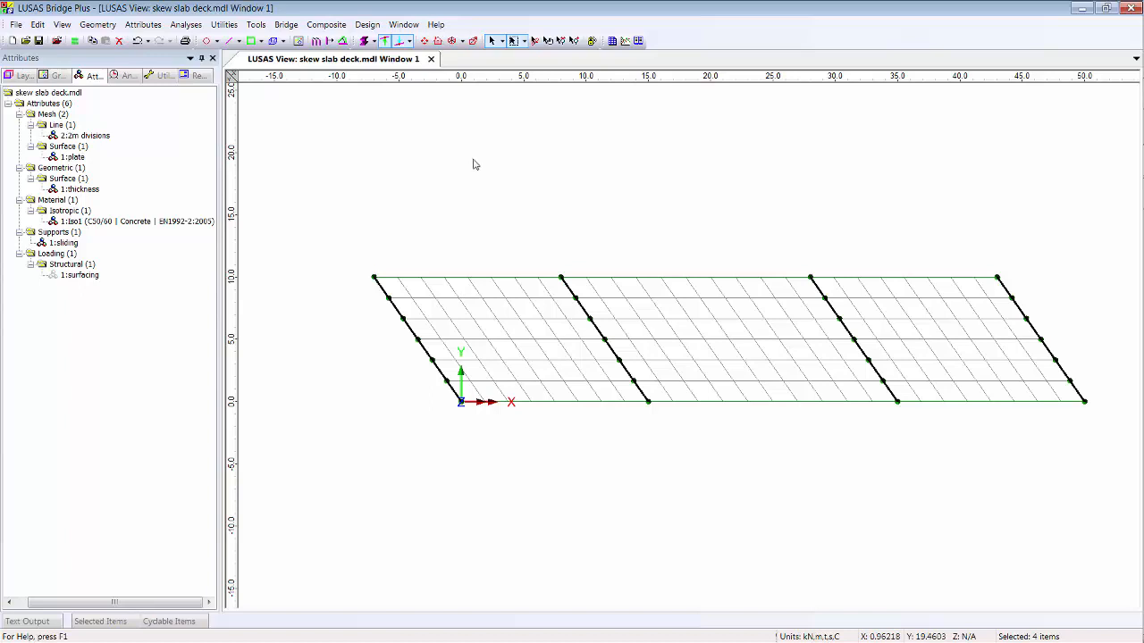
# Step: Assign the "surfacing" load to all three deck surfaces in a single loadcase named "Surfacing" and inspect it in 3D
pyautogui.click(474, 165)
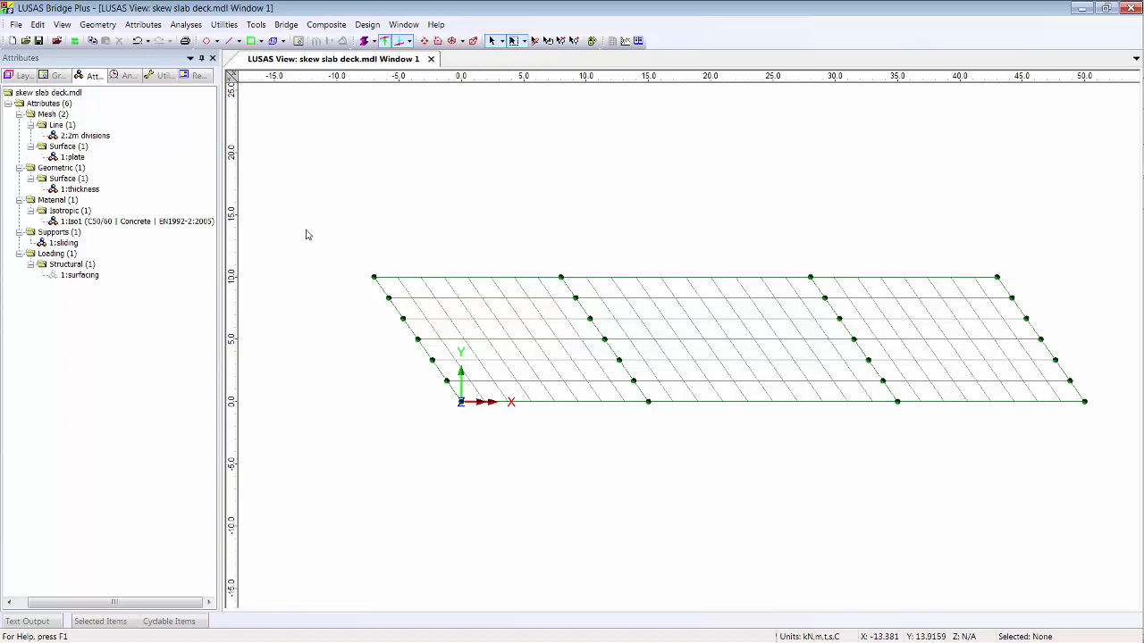
pyautogui.moveTo(358, 242); pyautogui.dragTo(1135, 514)
pyautogui.moveTo(80, 278); pyautogui.dragTo(510, 295)
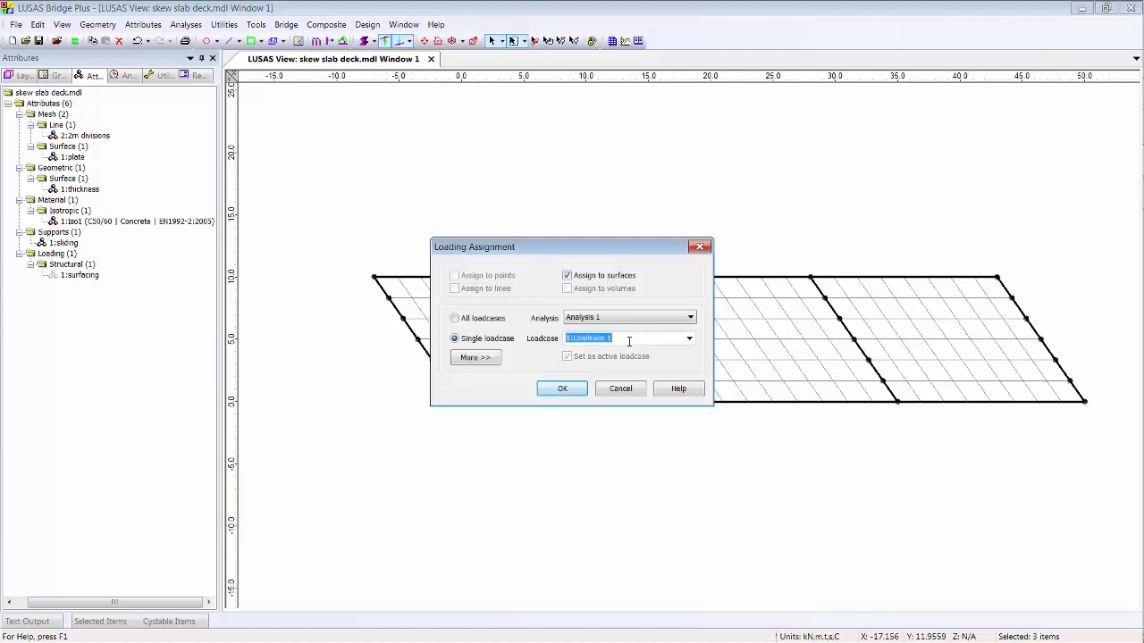
pyautogui.write('Surfacing')
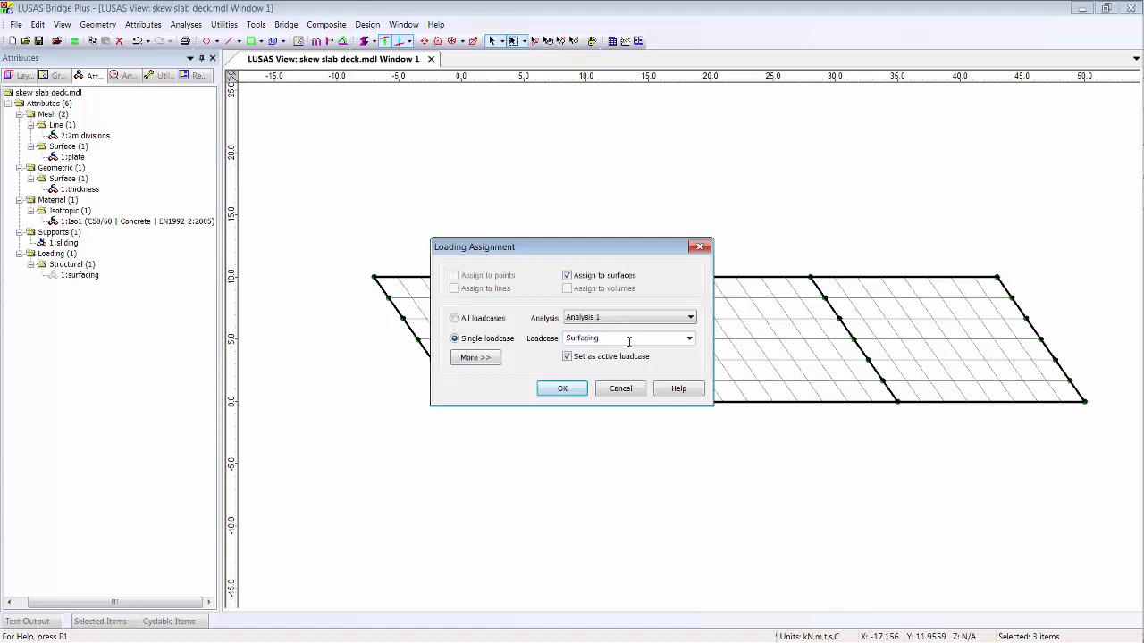
pyautogui.click(562, 389)
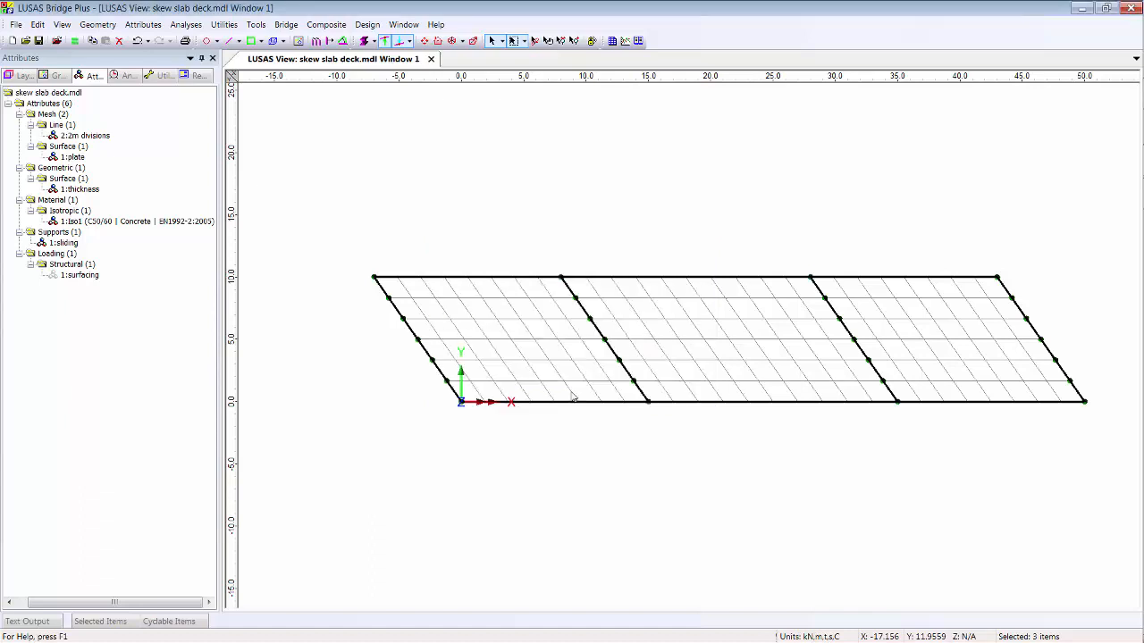
pyautogui.click(354, 204)
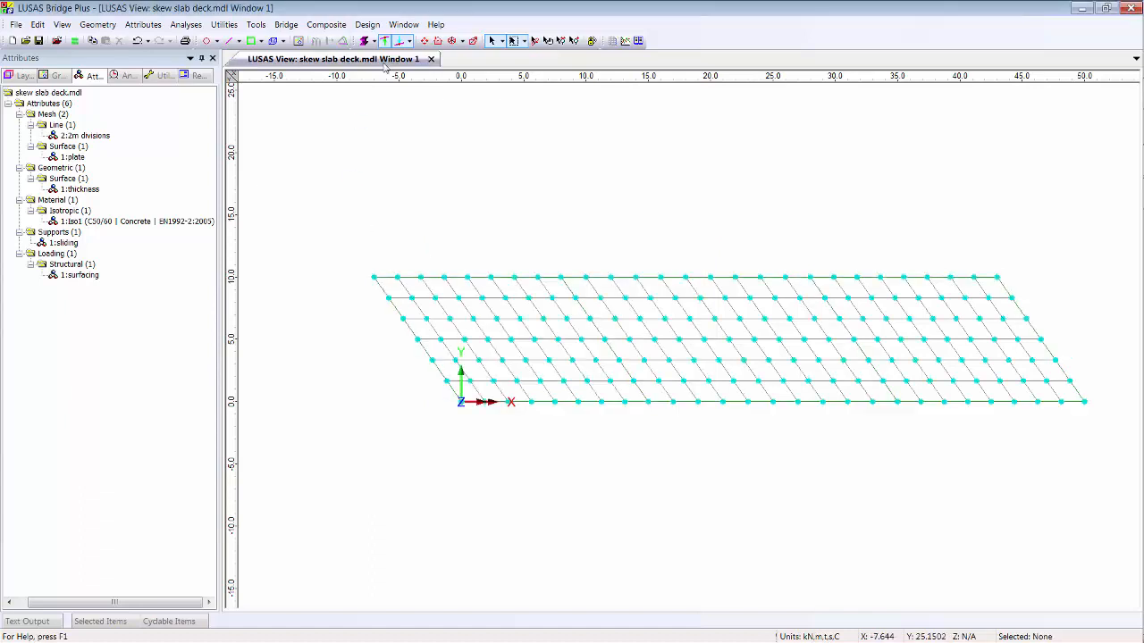
pyautogui.click(534, 40)
pyautogui.moveTo(527, 153); pyautogui.dragTo(702, 306)
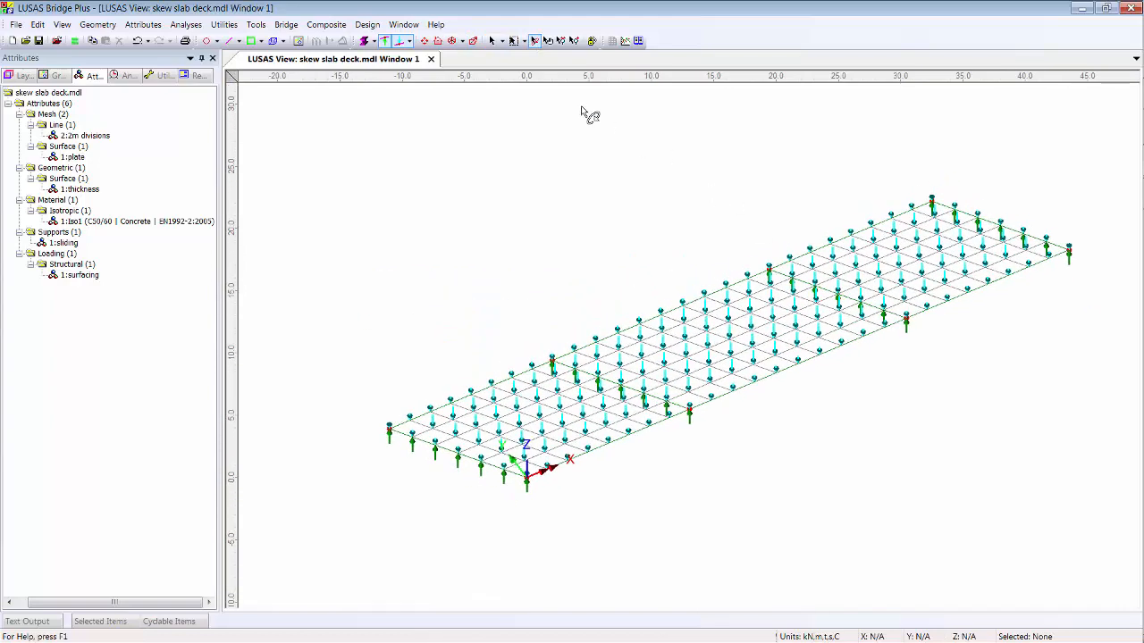
pyautogui.click(491, 41)
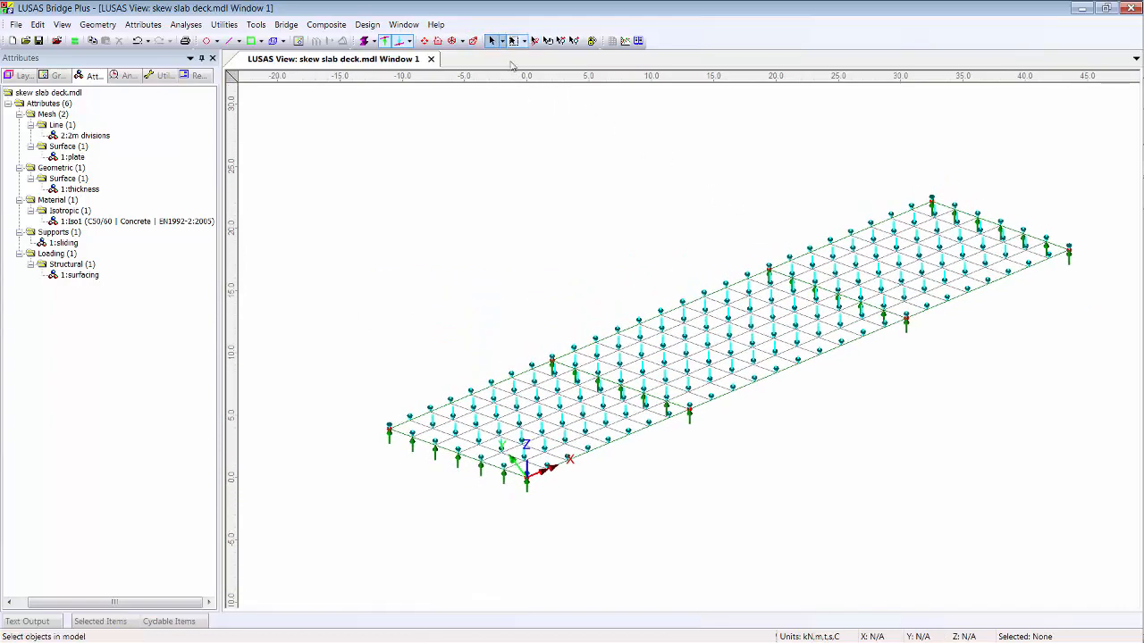
# Step: Rename Loadcase 1 as "dead load" and apply gravity to it
pyautogui.click(125, 75)
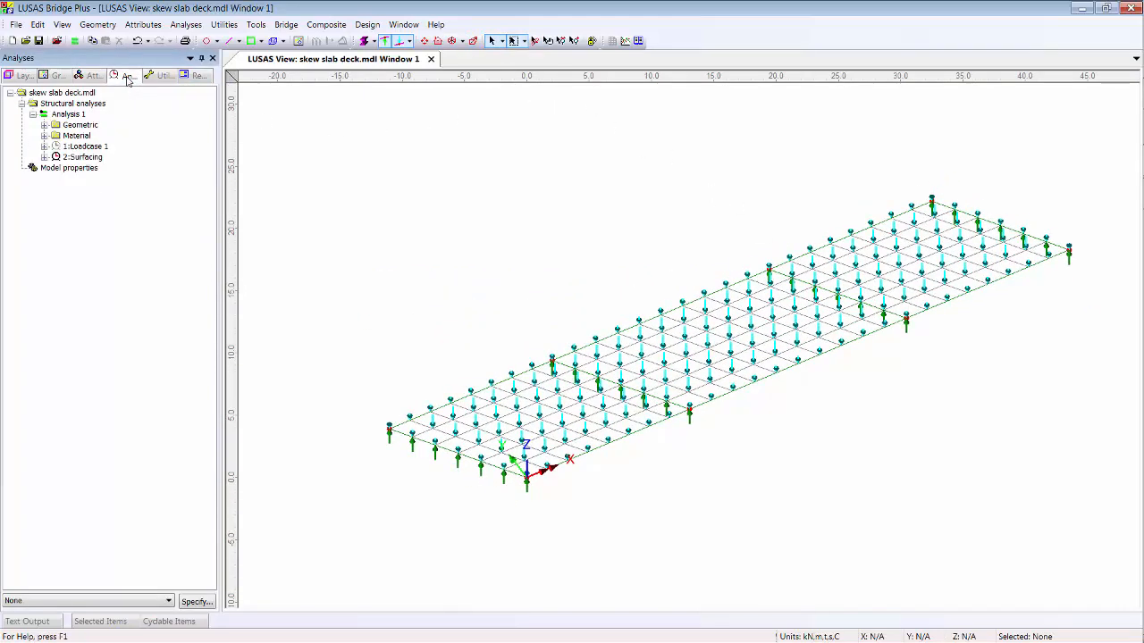
pyautogui.click(81, 147)
pyautogui.press('F2')
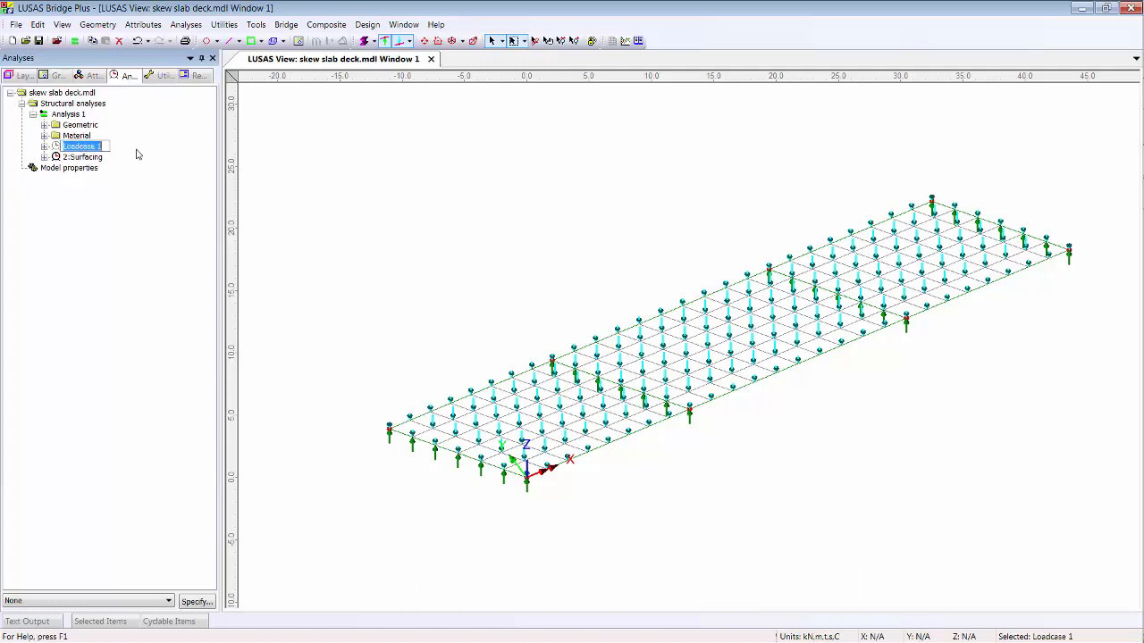
pyautogui.write('dead load')
pyautogui.press('Return')
pyautogui.rightClick(84, 144)
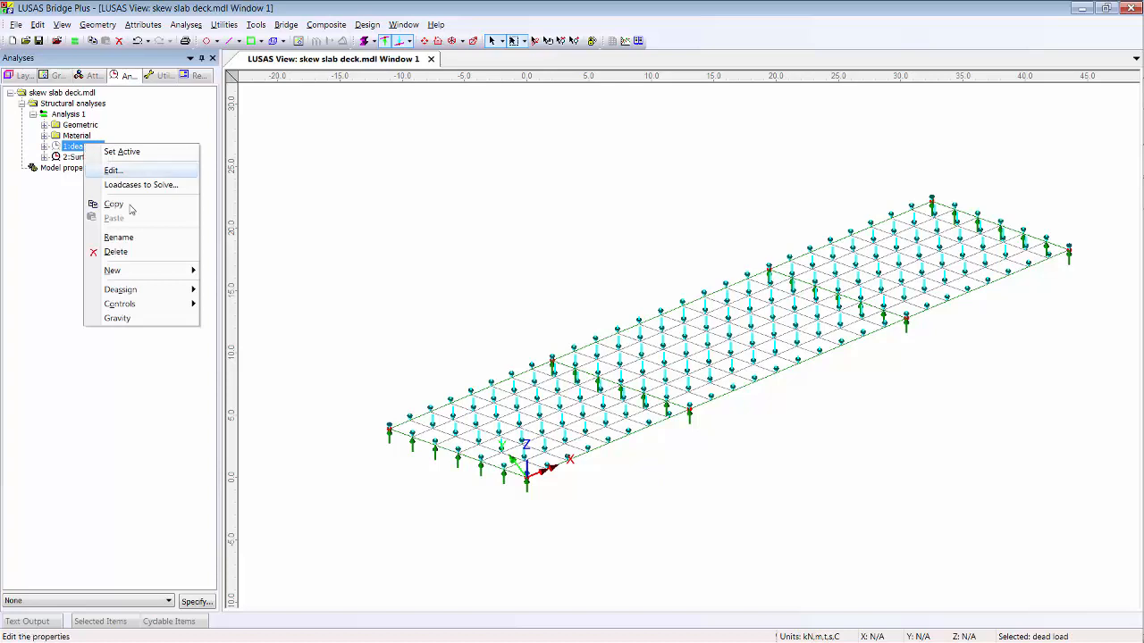
pyautogui.click(140, 317)
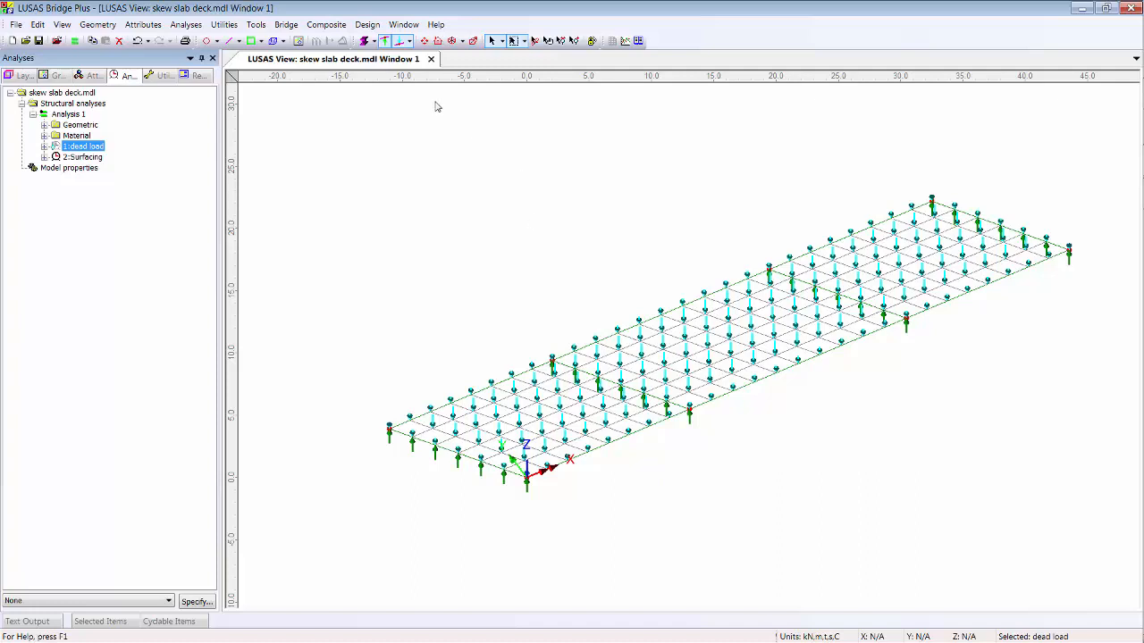
# Step: Hide the load arrows in the view and solve Analysis 1, saving the model
pyautogui.click(399, 40)
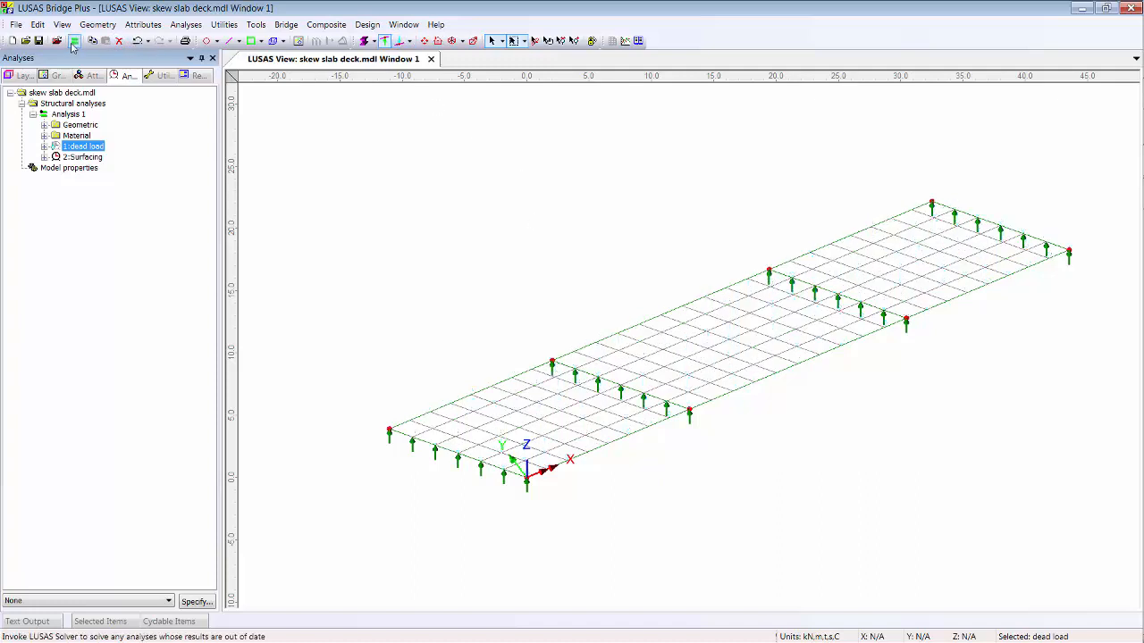
pyautogui.click(74, 41)
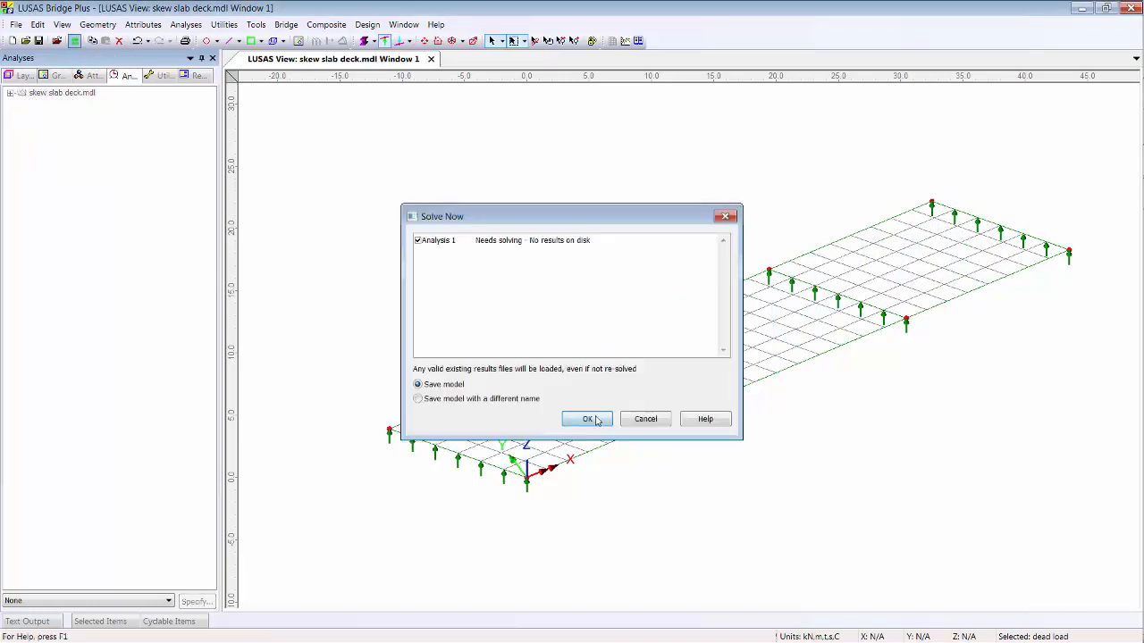
pyautogui.click(587, 419)
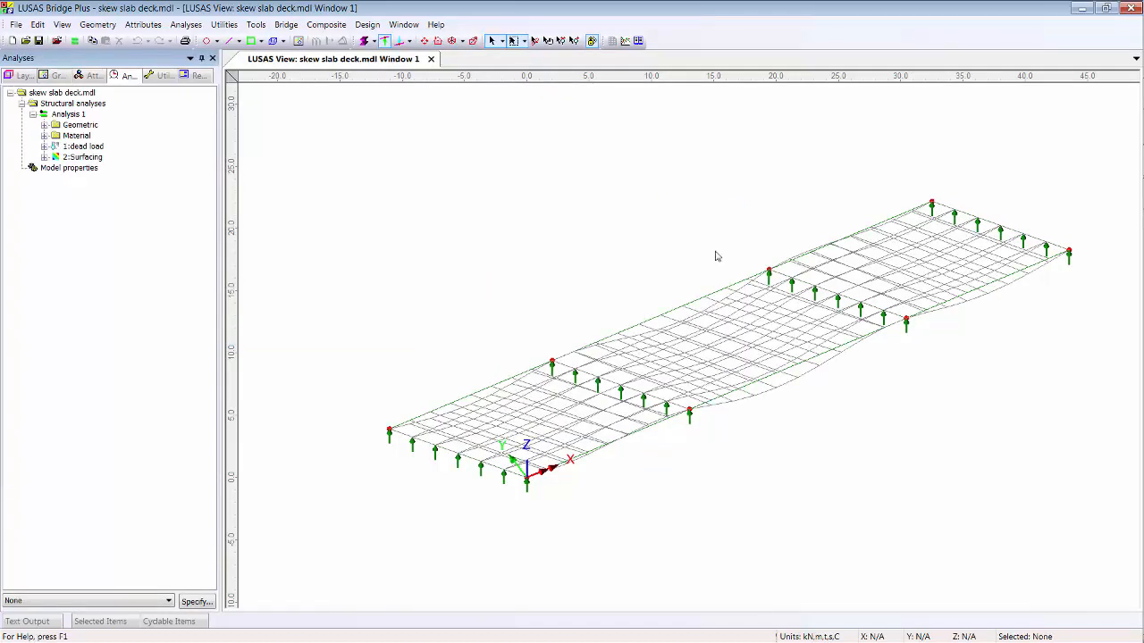
# Step: Display averaged nodal contours of the MX component of Force/Moment - Thick Plate on the deck in plan view
pyautogui.click(20, 75)
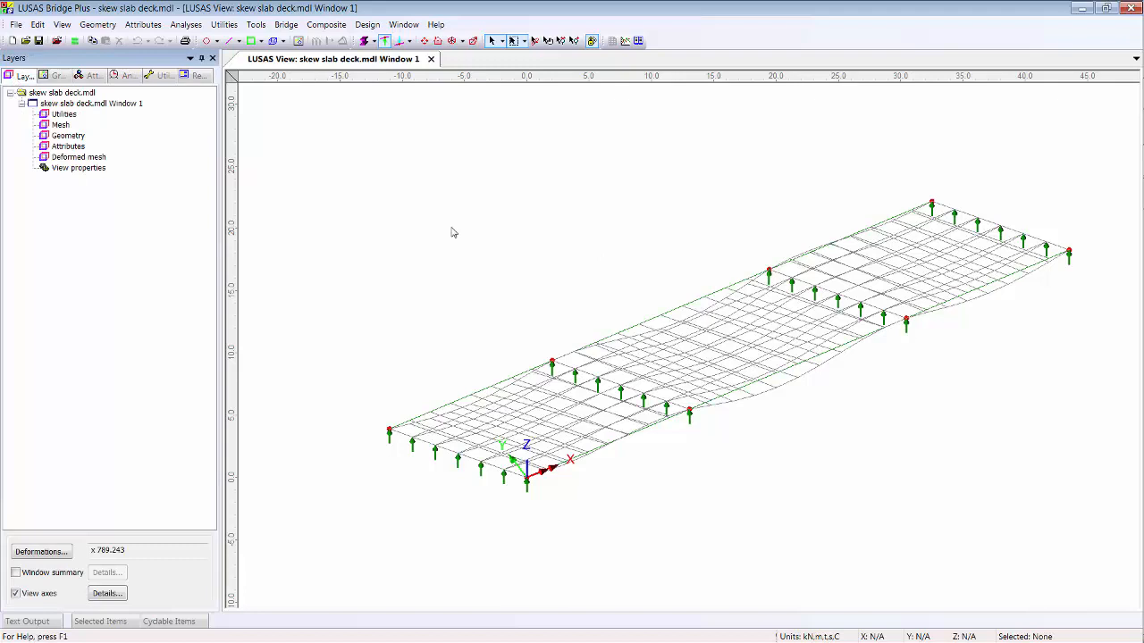
pyautogui.click(424, 41)
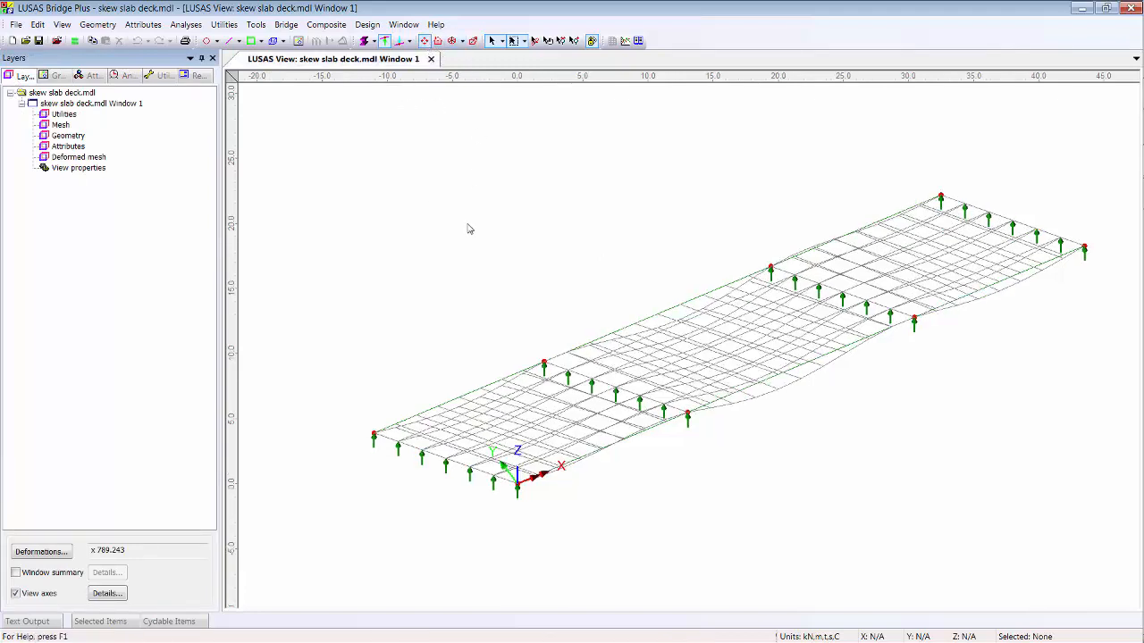
pyautogui.click(438, 41)
pyautogui.rightClick(458, 167)
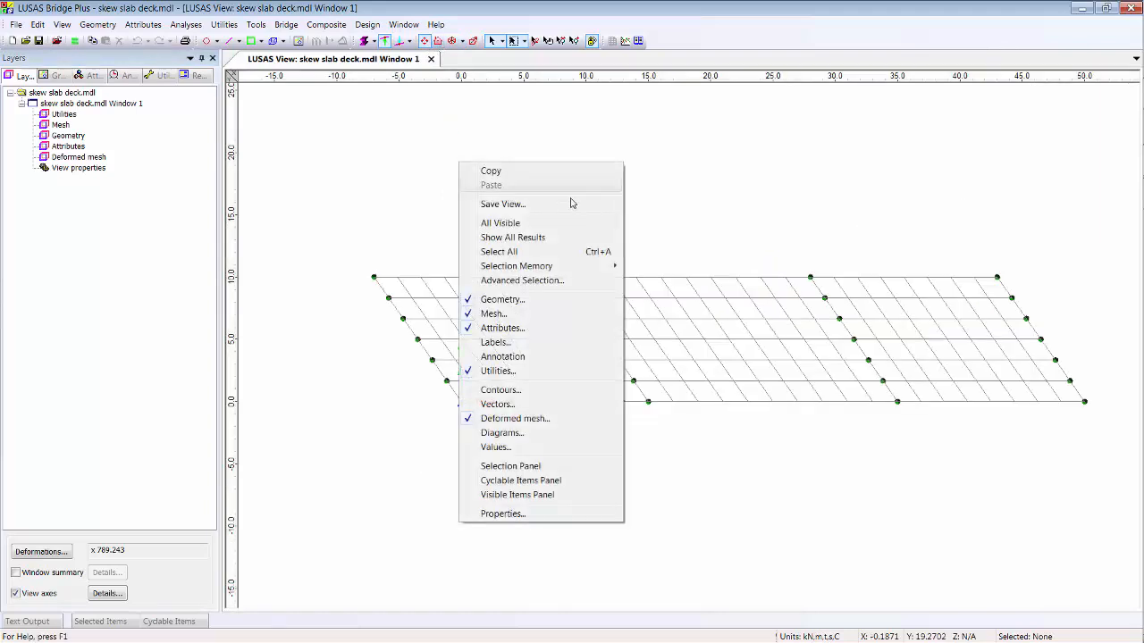
pyautogui.click(535, 390)
pyautogui.click(547, 276)
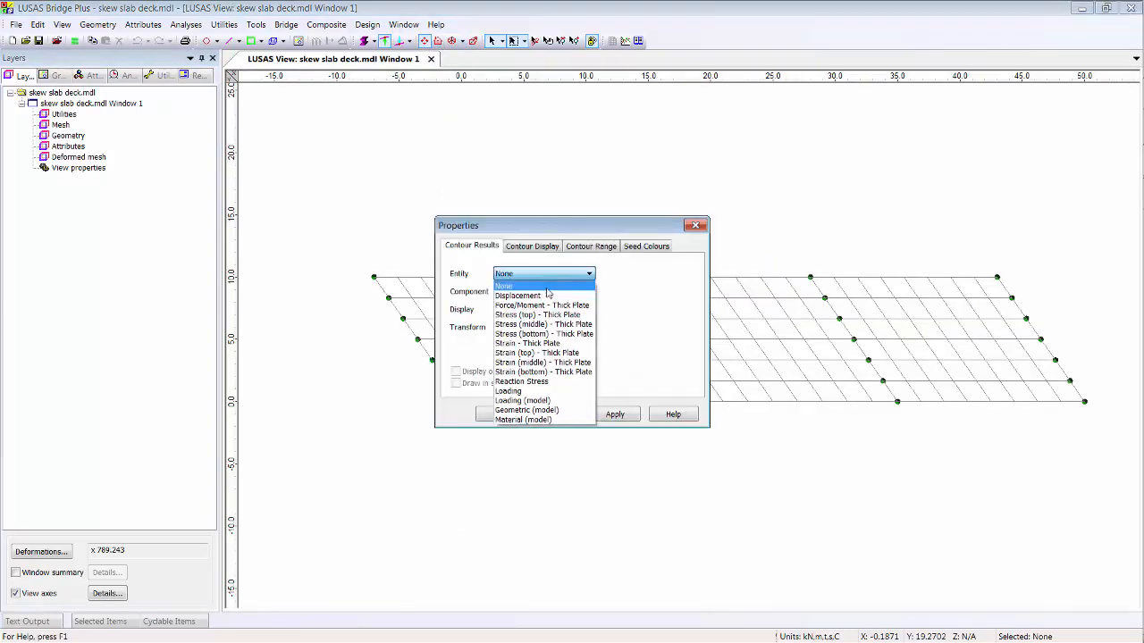
pyautogui.click(547, 308)
pyautogui.click(575, 292)
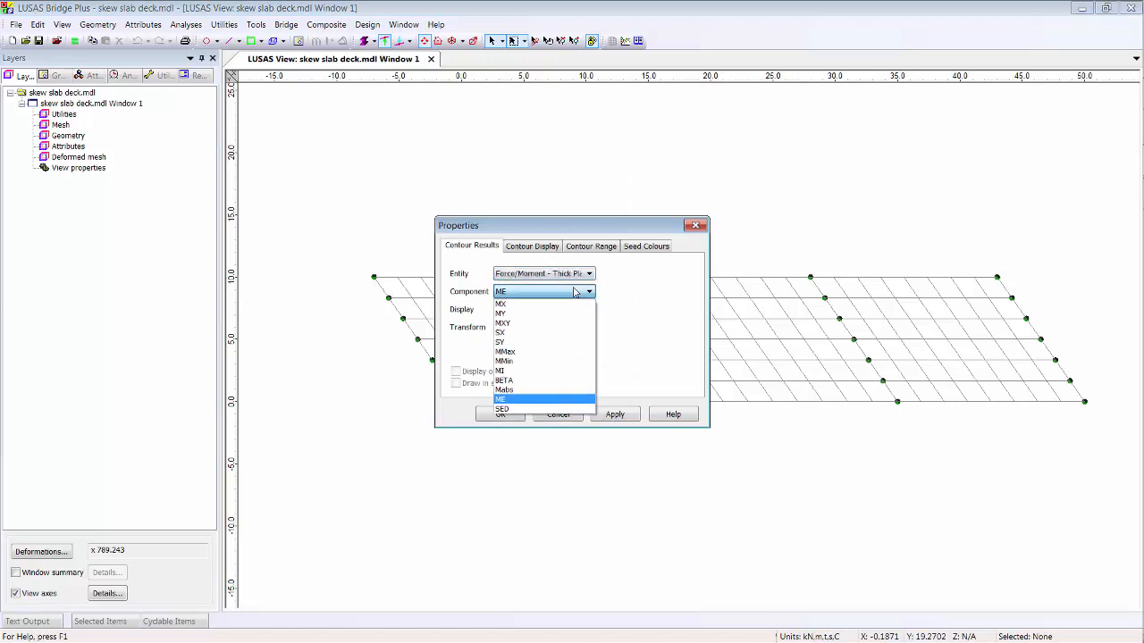
pyautogui.click(566, 311)
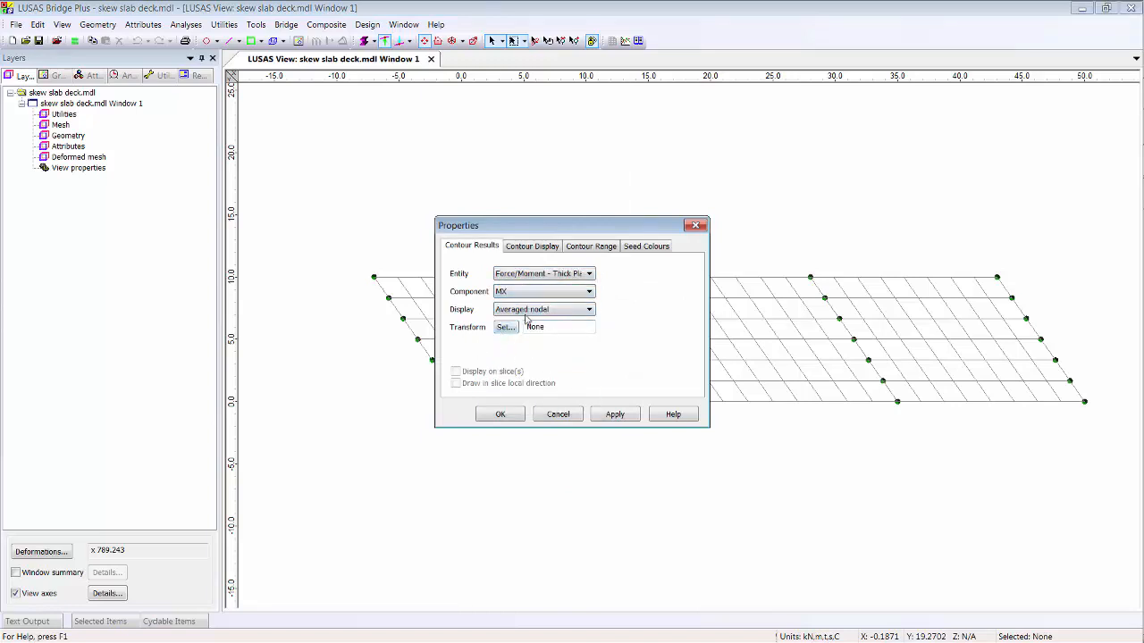
pyautogui.click(500, 416)
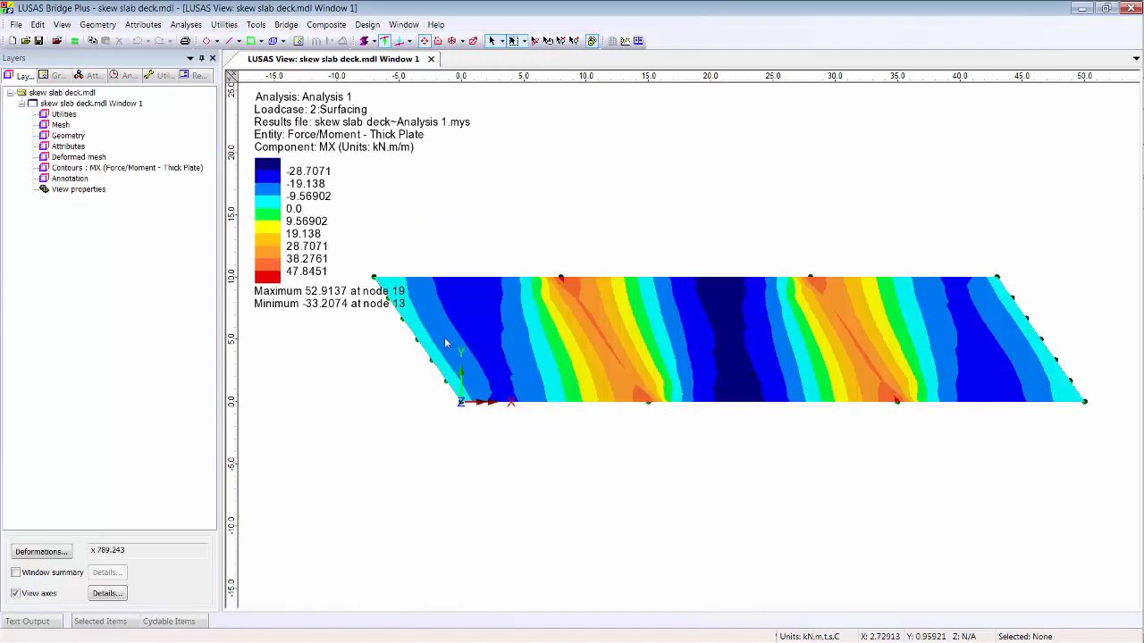
# Step: Move the contours layer directly below Utilities in the layer order and save the current view as "My plan view"
pyautogui.moveTo(100, 171); pyautogui.dragTo(63, 115)
pyautogui.moveTo(451, 320)
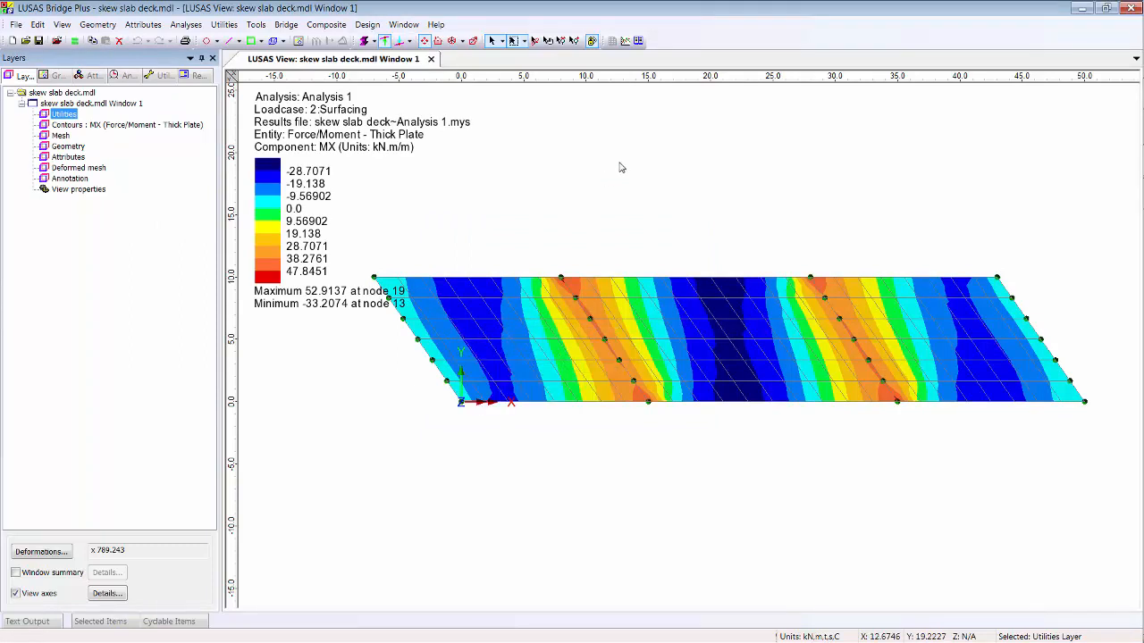
pyautogui.rightClick(546, 148)
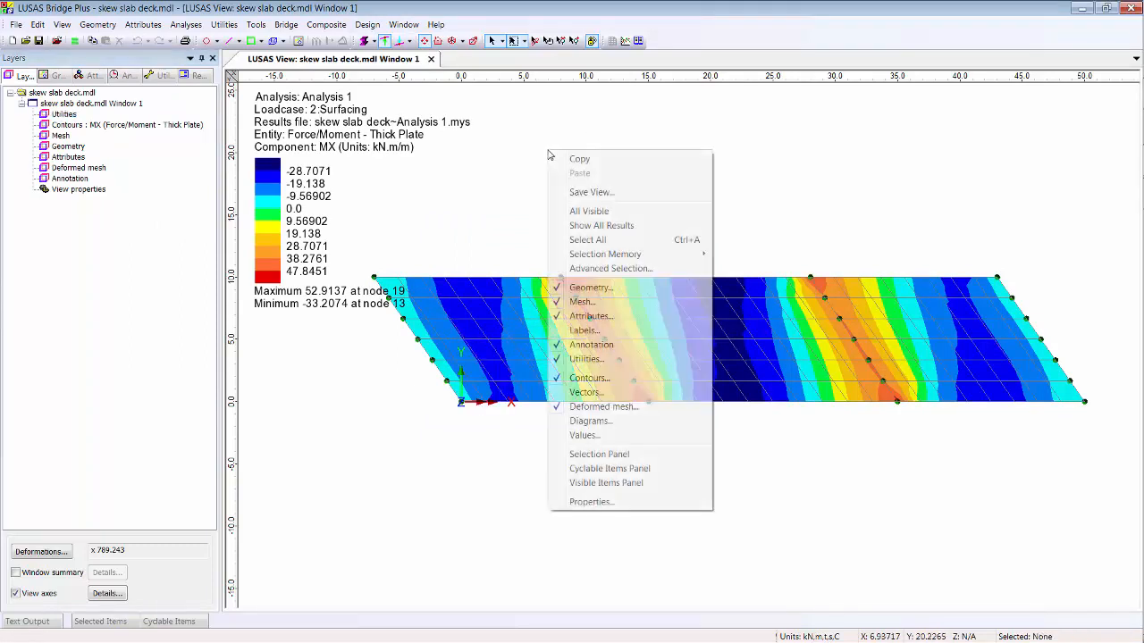
pyautogui.click(613, 192)
pyautogui.doubleClick(501, 366)
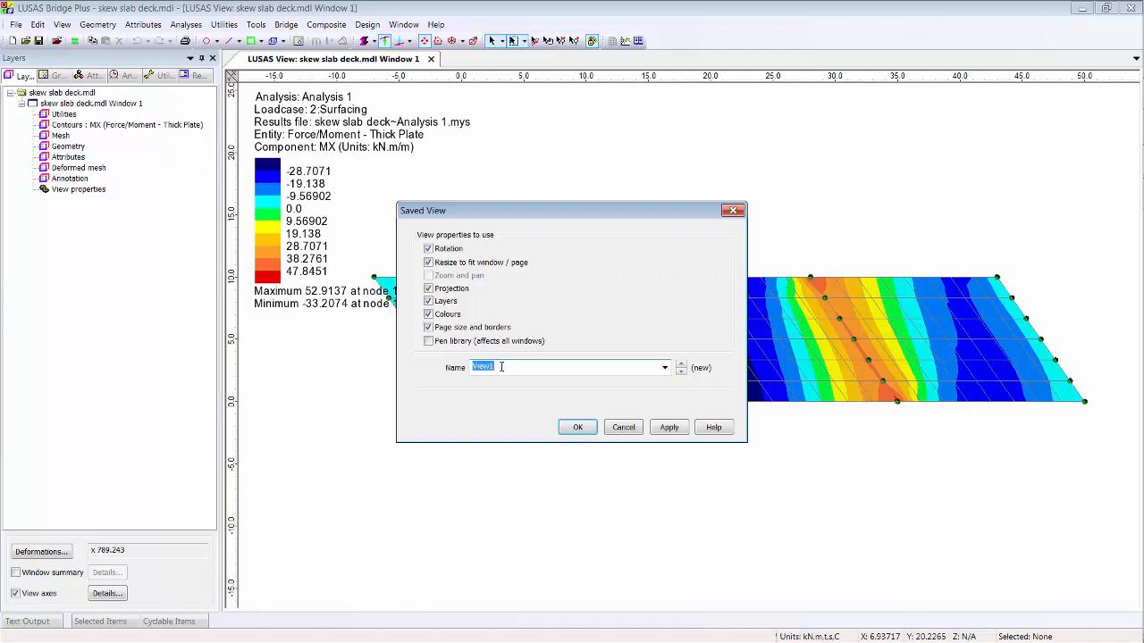
pyautogui.write('My plan v')
pyautogui.click(588, 430)
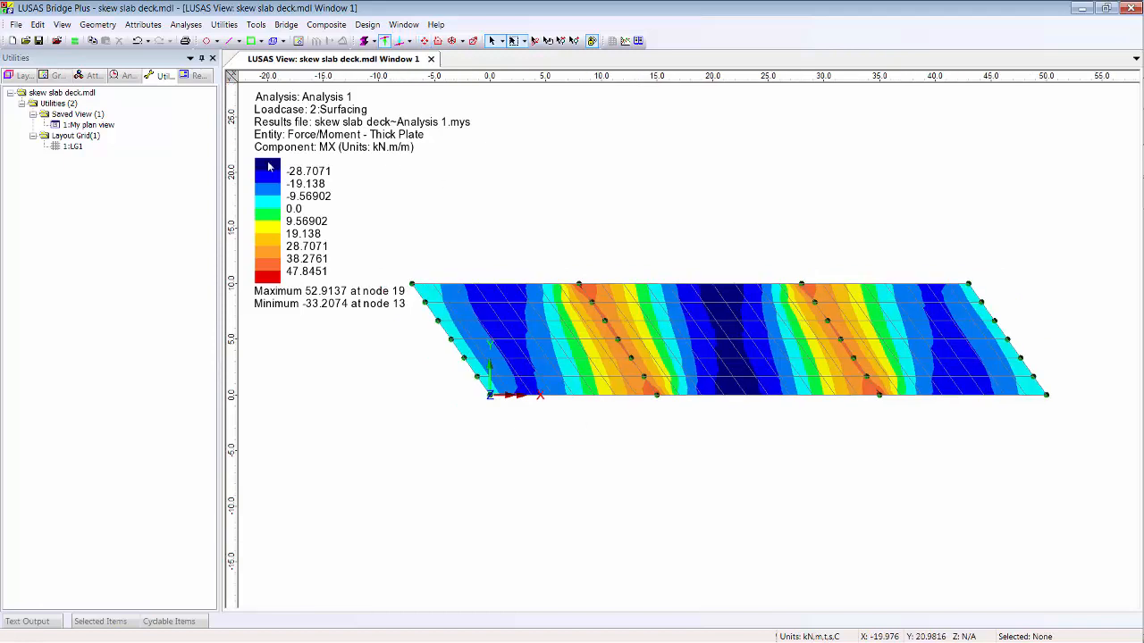
# Step: Define a Graph Through 2D by cursor with snapping to a 1.0 grid, slicing lengthwise through the deck from (-8,5) to (58,5)
pyautogui.click(226, 25)
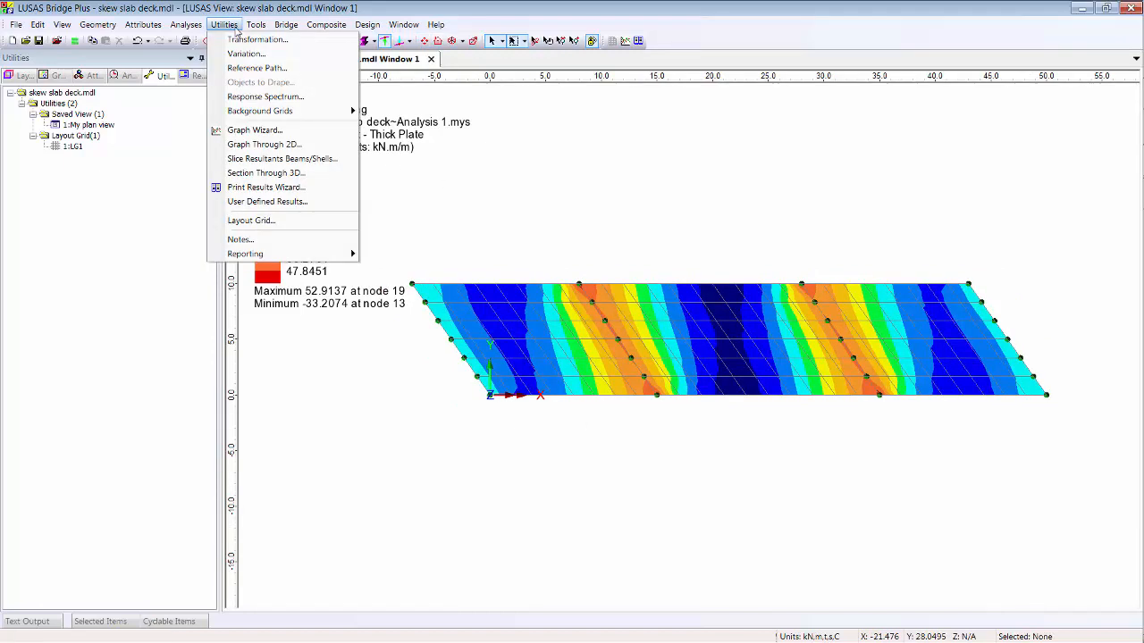
pyautogui.click(273, 145)
pyautogui.click(535, 466)
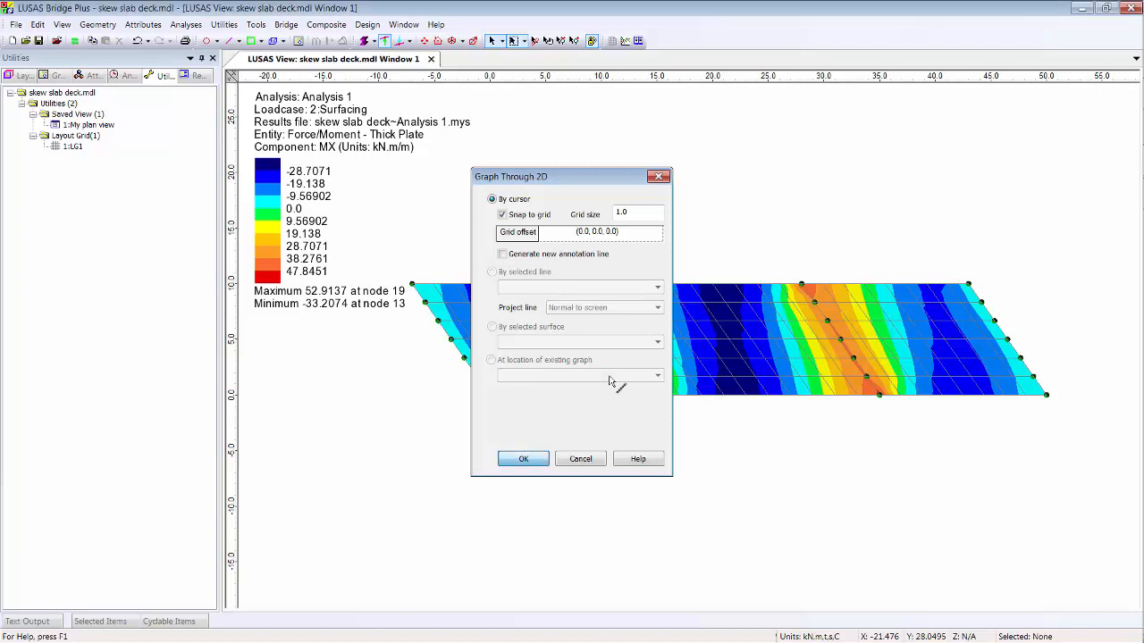
pyautogui.moveTo(402, 340); pyautogui.dragTo(1133, 346)
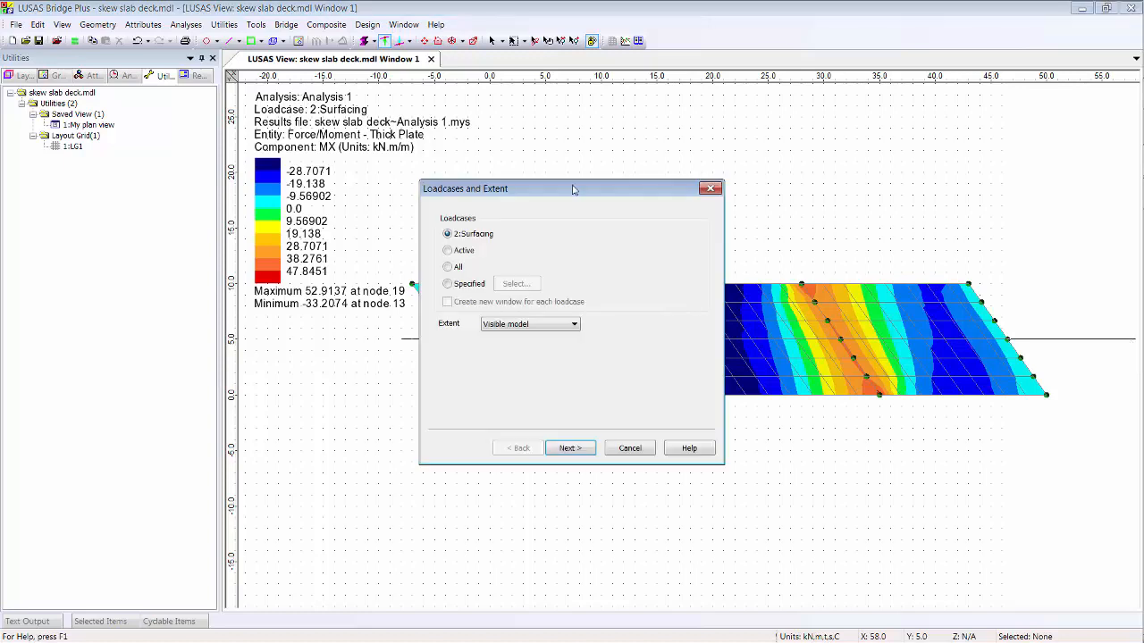
# Step: Include all loadcases in the slice graph, keeping the visible model as its extent
pyautogui.click(456, 267)
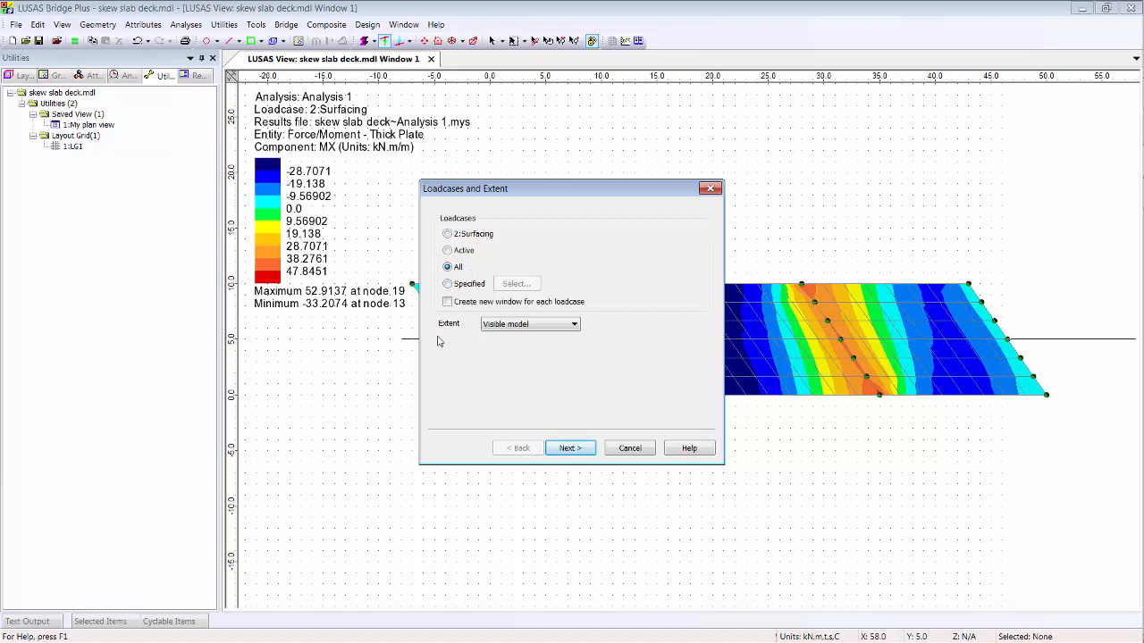
pyautogui.click(539, 331)
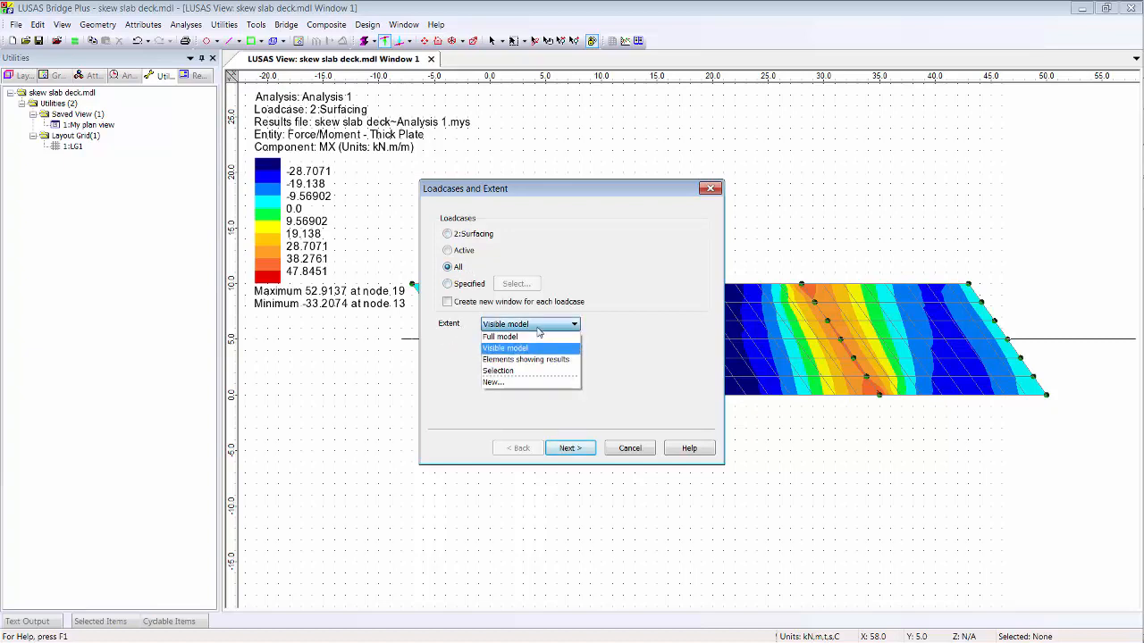
pyautogui.click(539, 329)
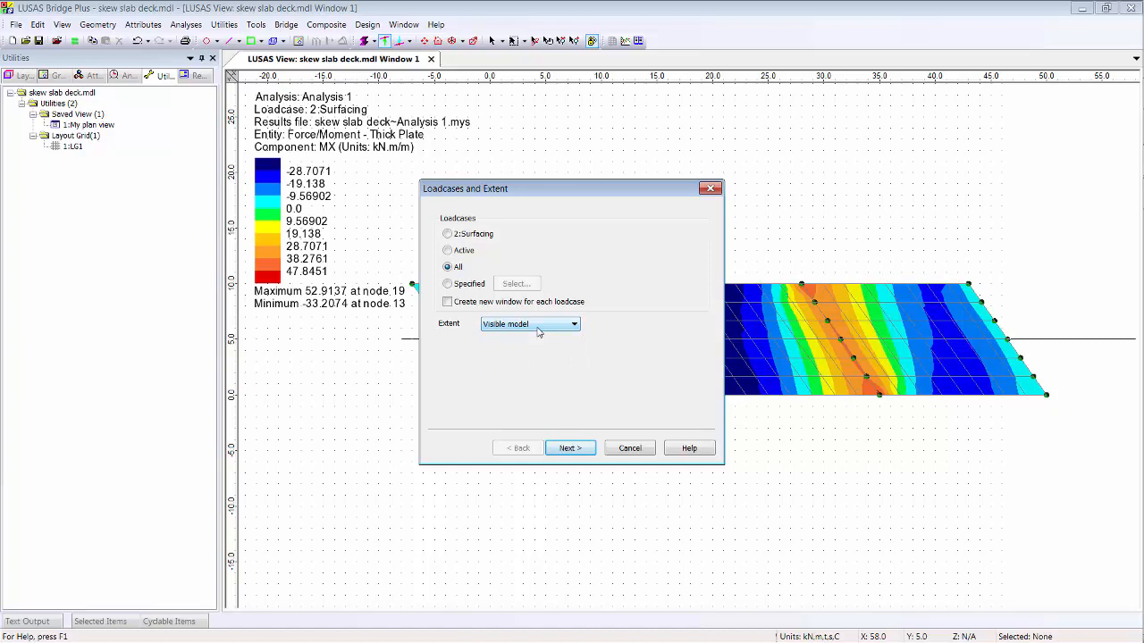
pyautogui.click(570, 449)
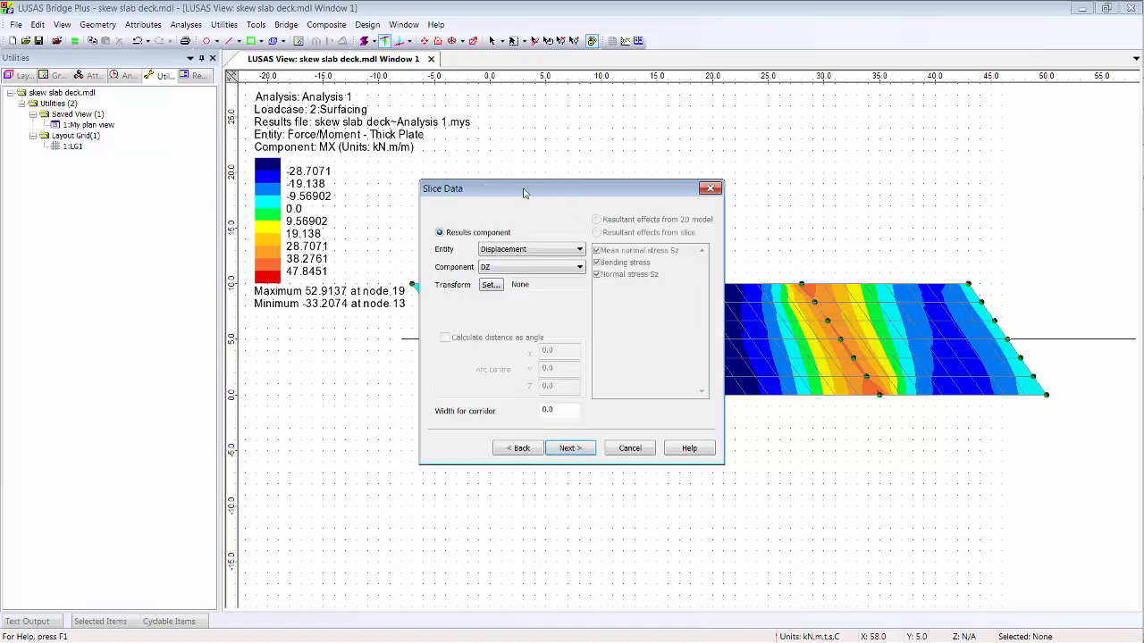
# Step: Plot the Force/Moment - Thick Plate component MX along the slice with a corridor width of 1, and display it as Graph1
pyautogui.click(511, 252)
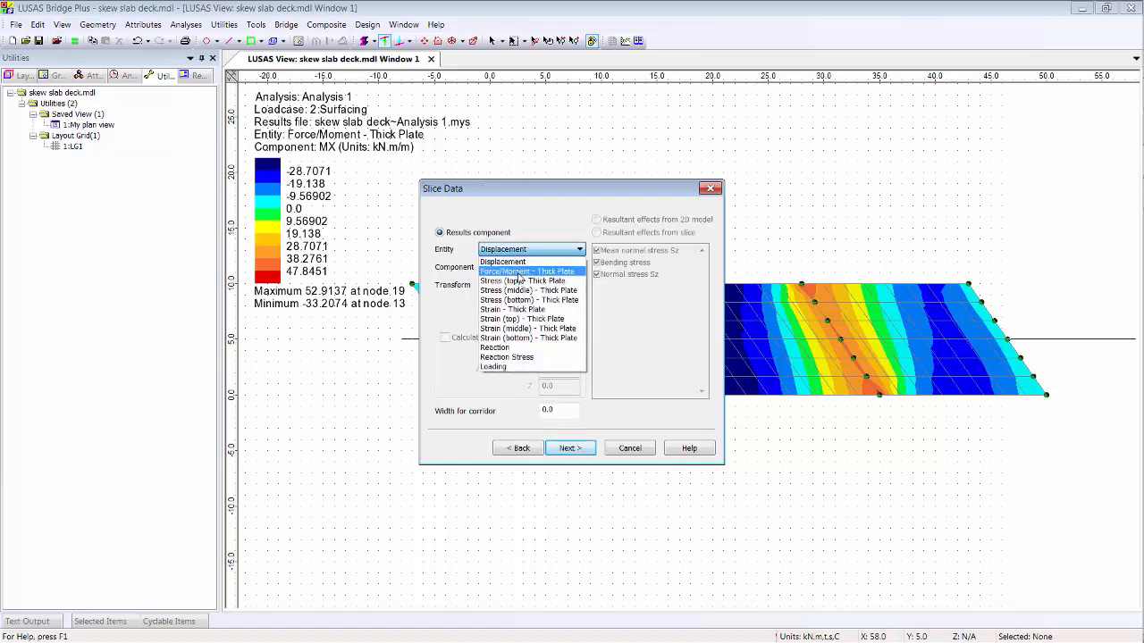
pyautogui.click(522, 272)
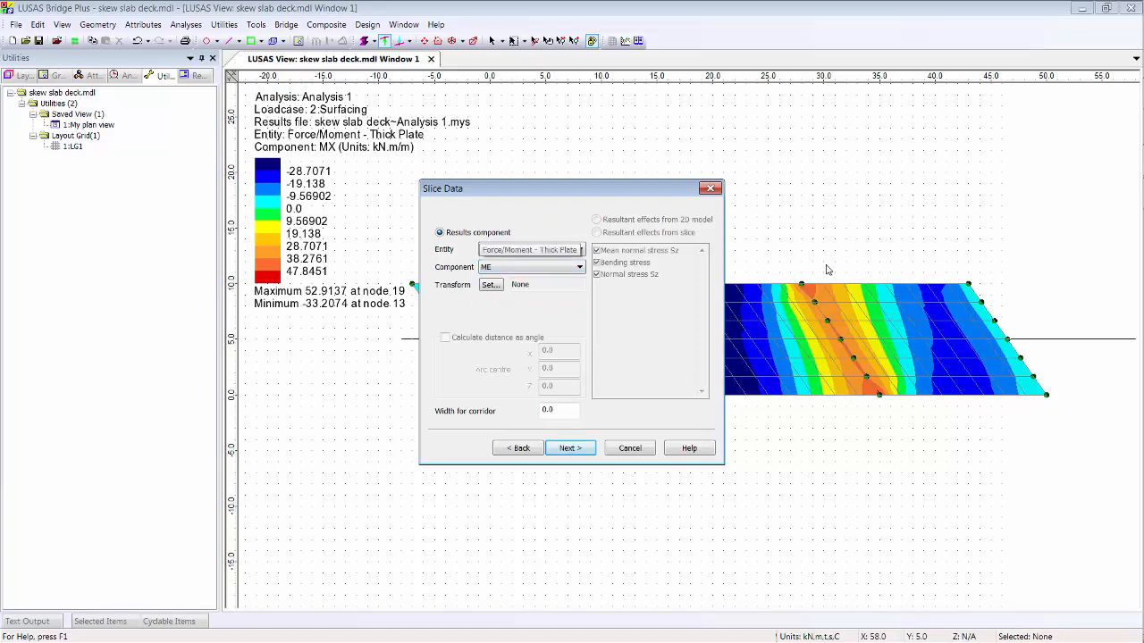
pyautogui.click(578, 268)
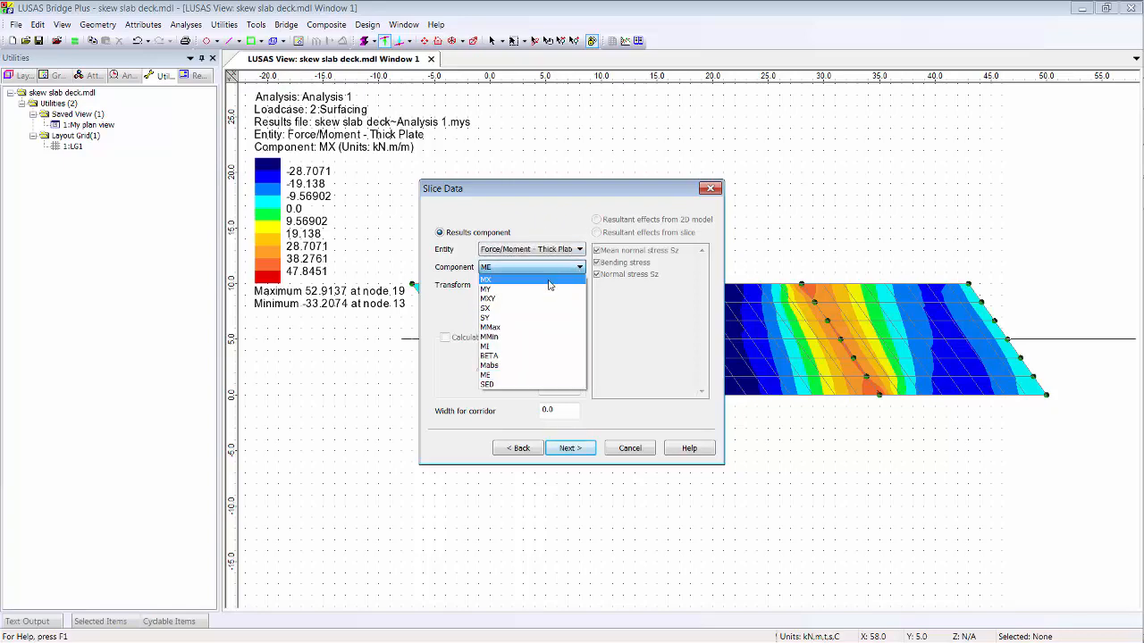
pyautogui.click(553, 280)
pyautogui.moveTo(574, 189); pyautogui.dragTo(405, 122)
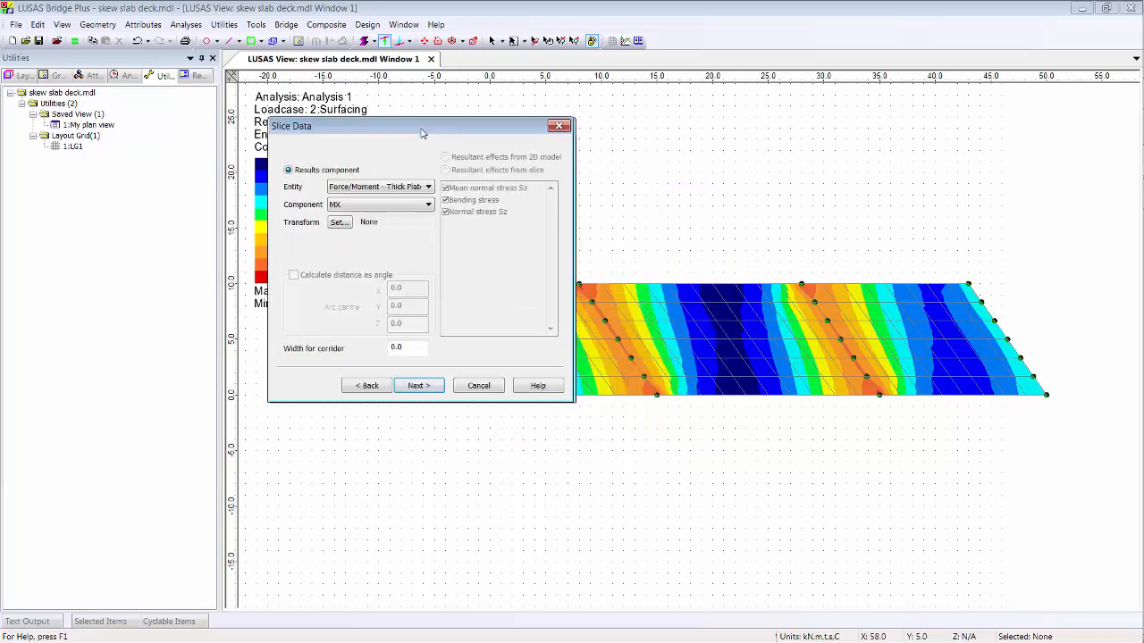
pyautogui.click(410, 346)
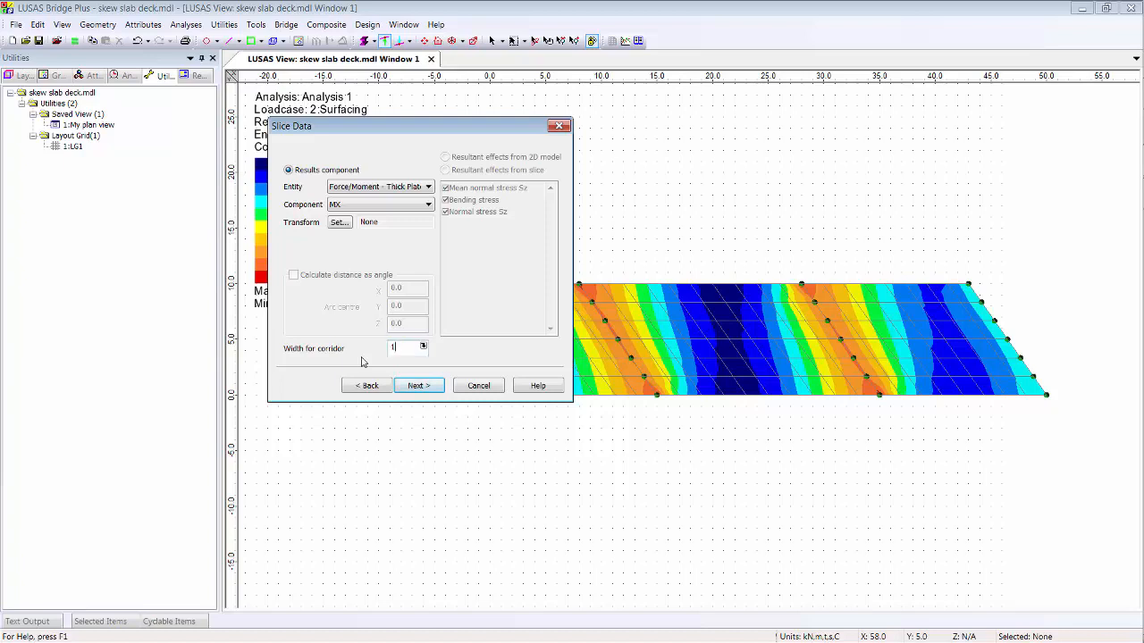
pyautogui.click(421, 386)
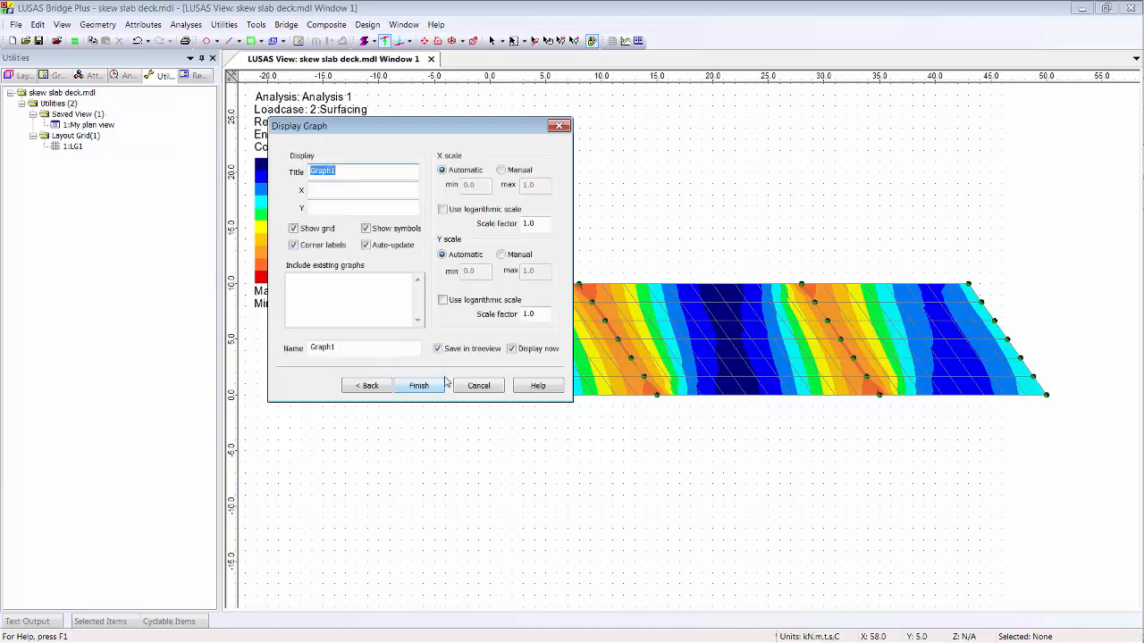
pyautogui.click(432, 386)
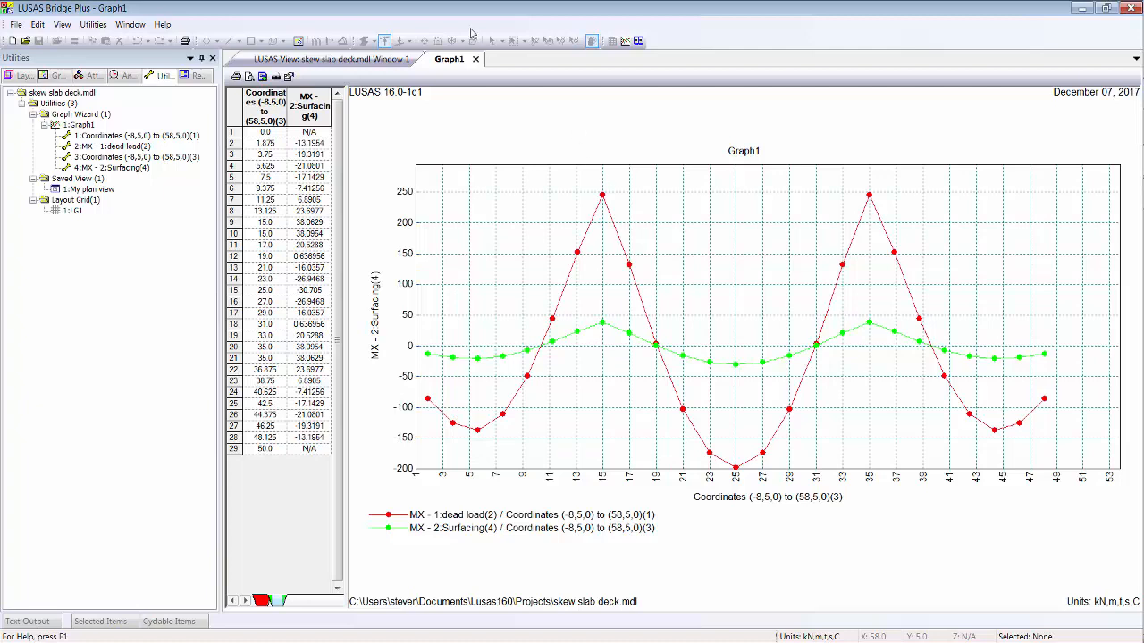
# Step: Close the Graph1 window and return the model view to normal selection mode
pyautogui.click(475, 59)
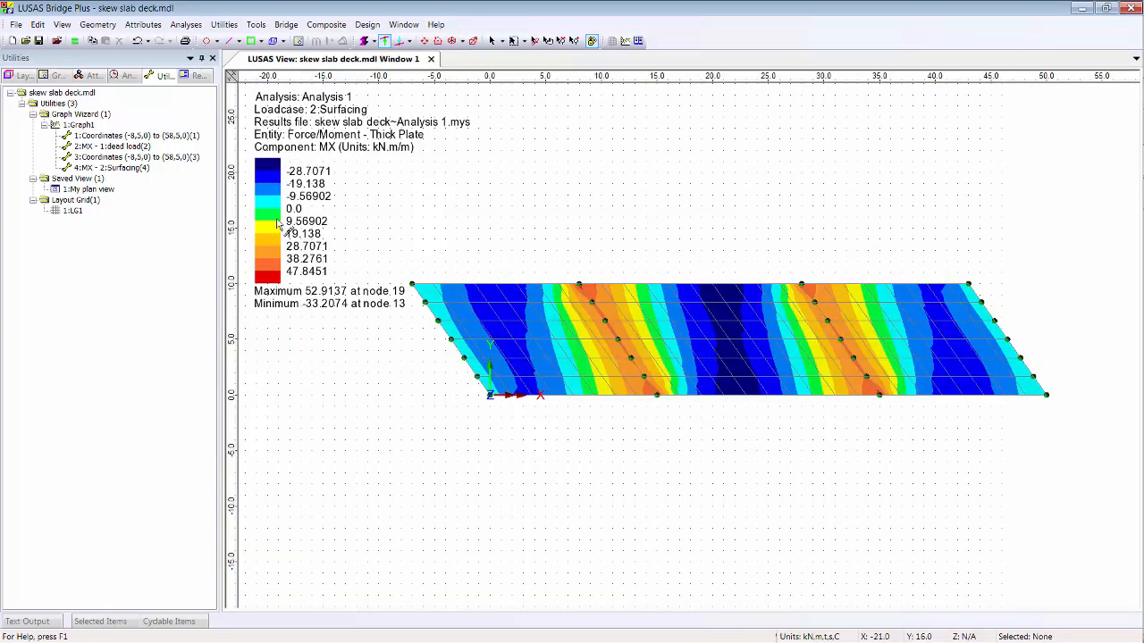
pyautogui.rightClick(414, 191)
pyautogui.click(447, 211)
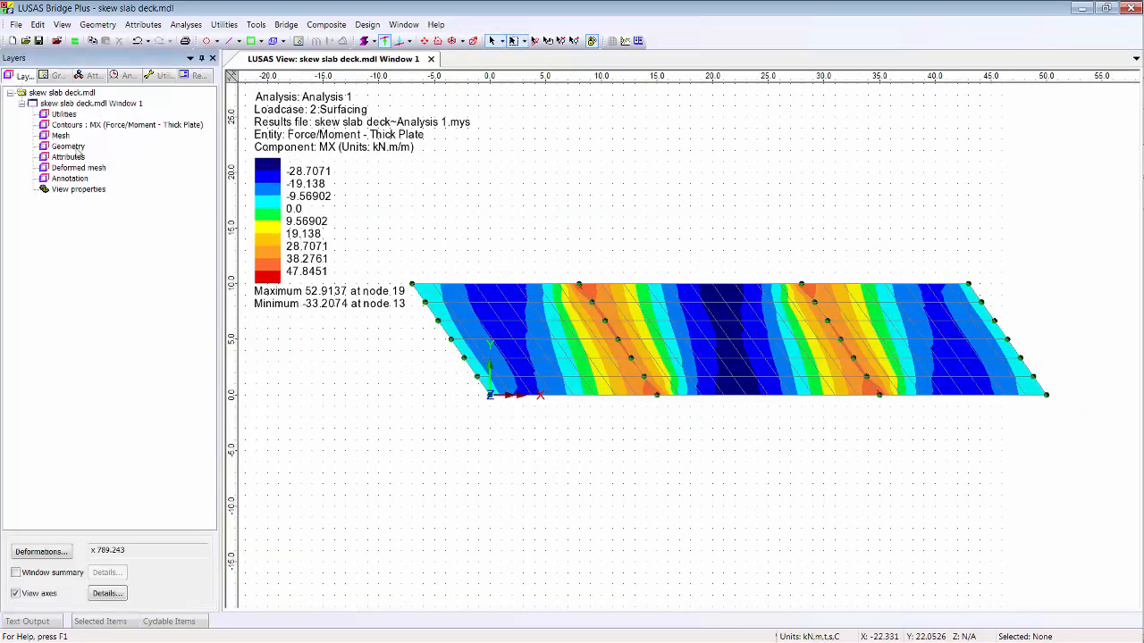
# Step: Add a diagram layer of Force/Moment - Thick Plate component MX at the graph locations along the deck slice
pyautogui.rightClick(429, 178)
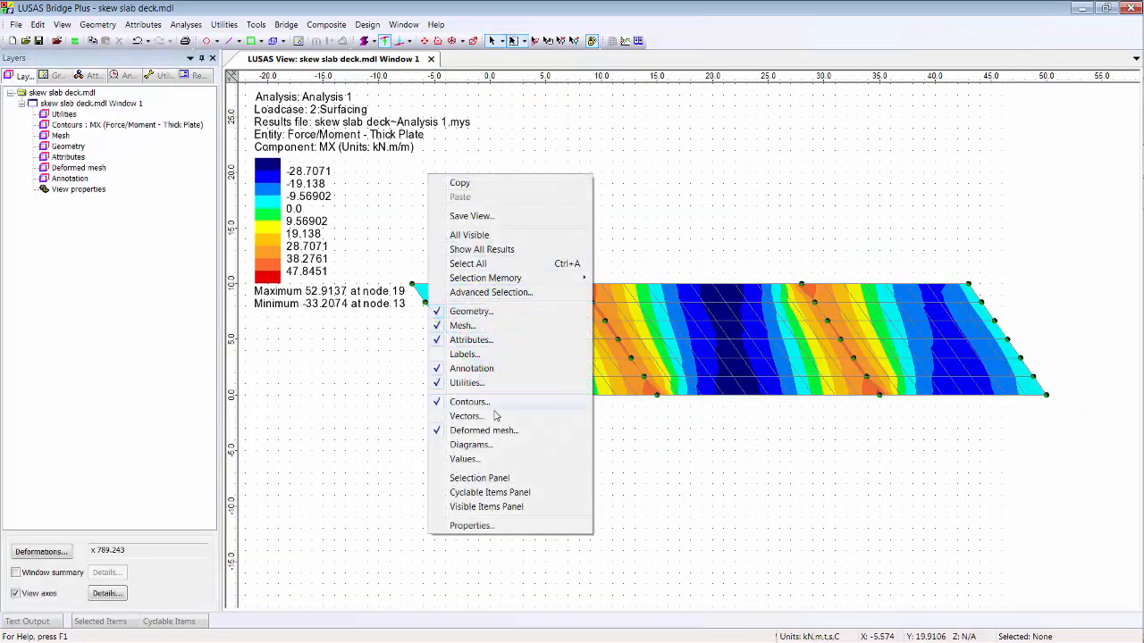
pyautogui.click(489, 445)
pyautogui.click(545, 274)
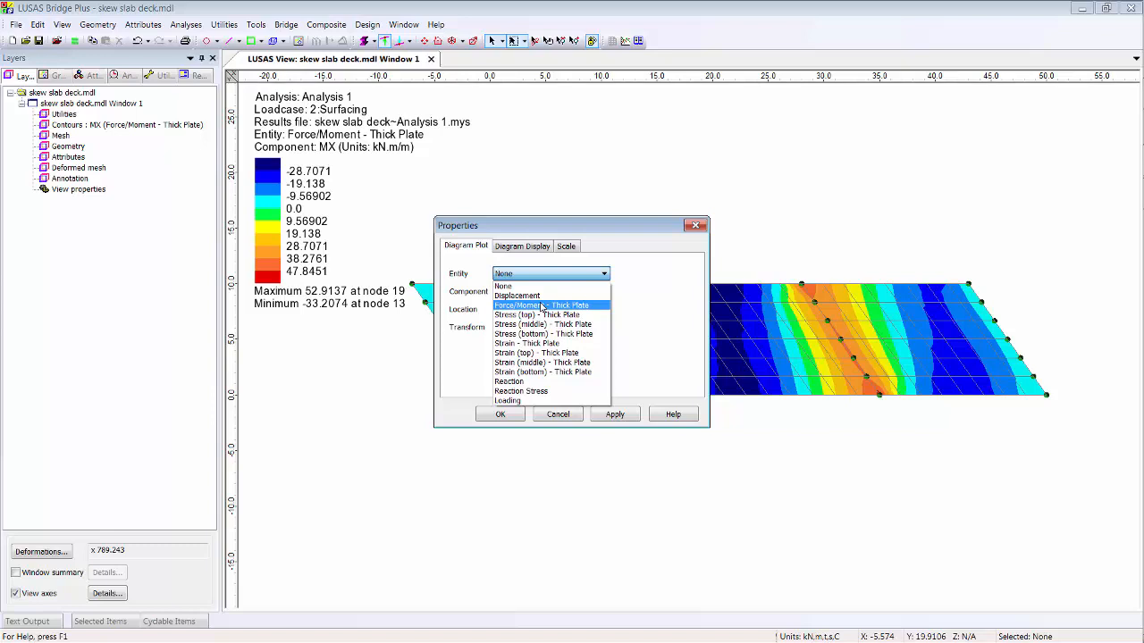
pyautogui.click(541, 306)
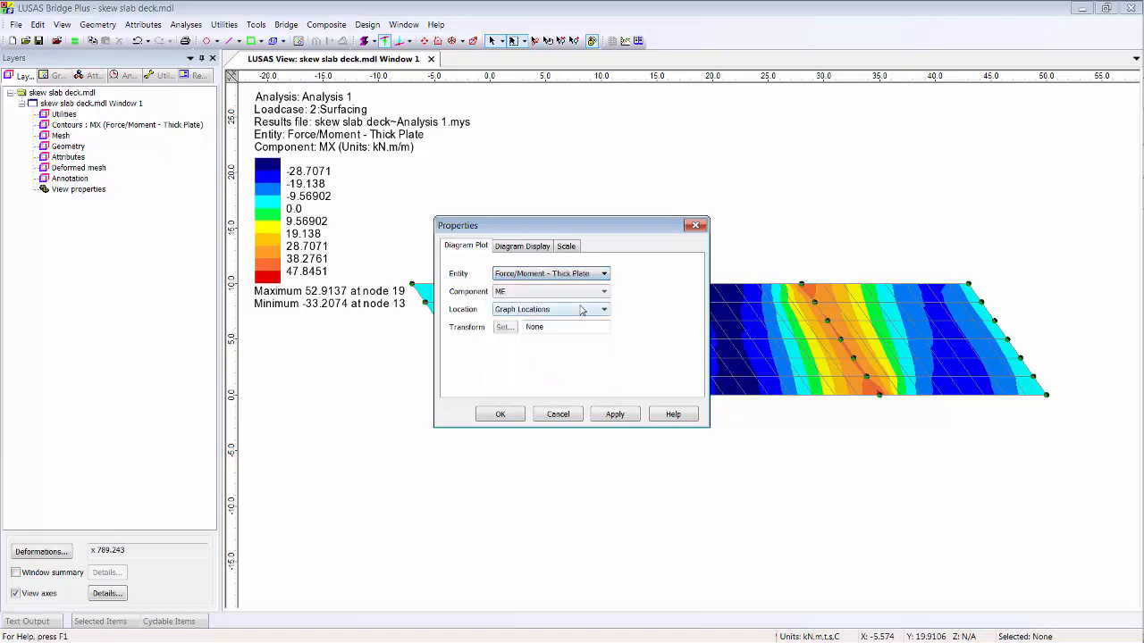
pyautogui.click(552, 293)
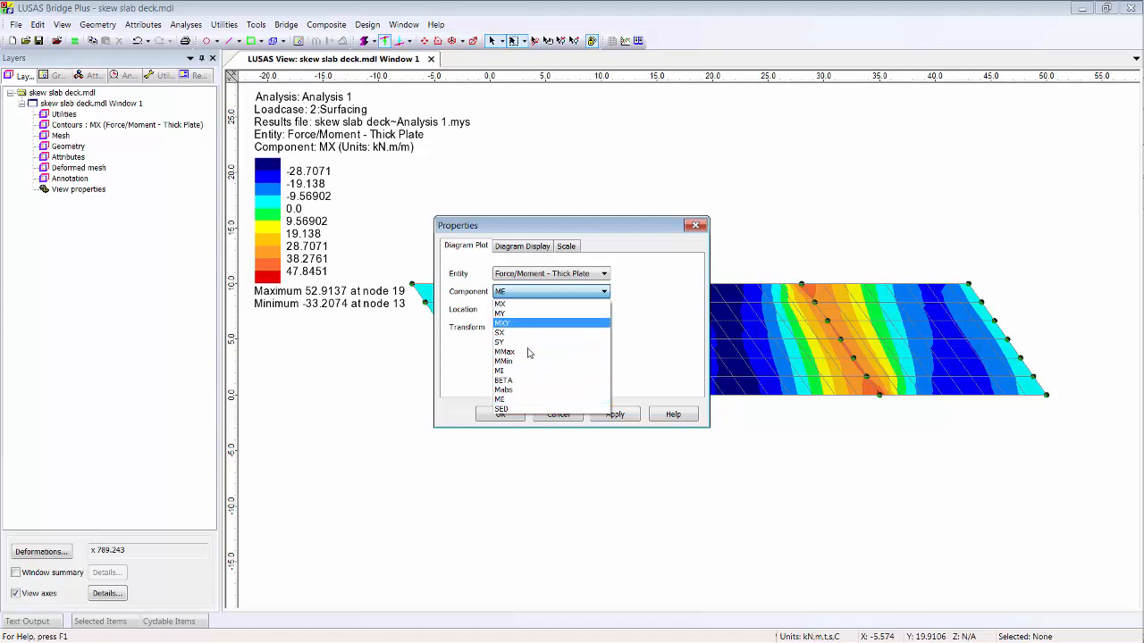
pyautogui.click(515, 308)
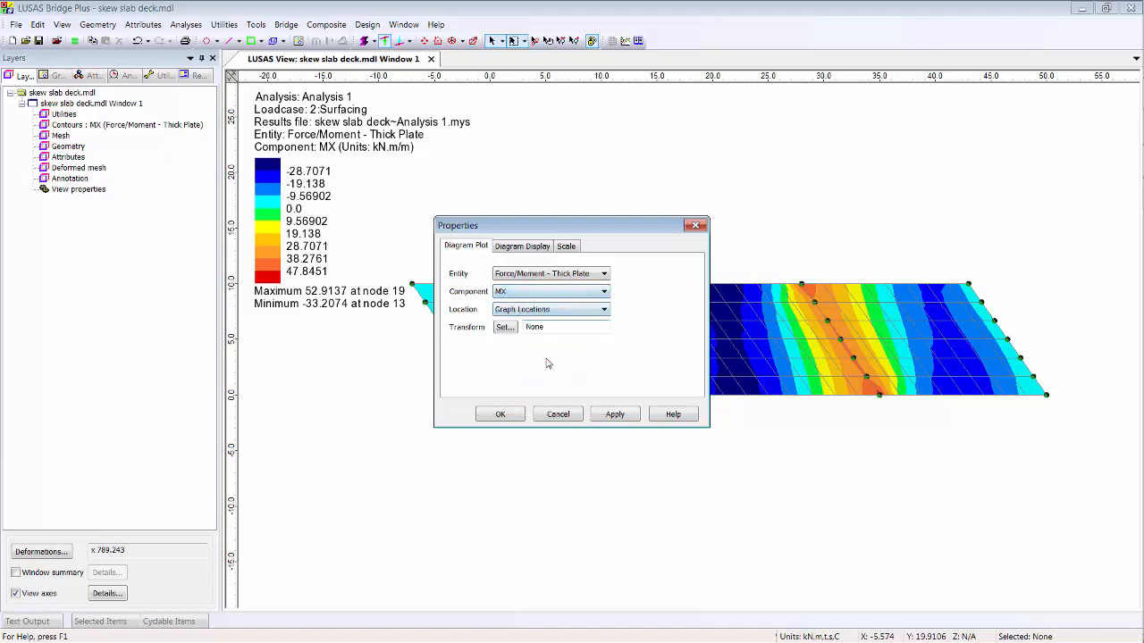
pyautogui.click(502, 415)
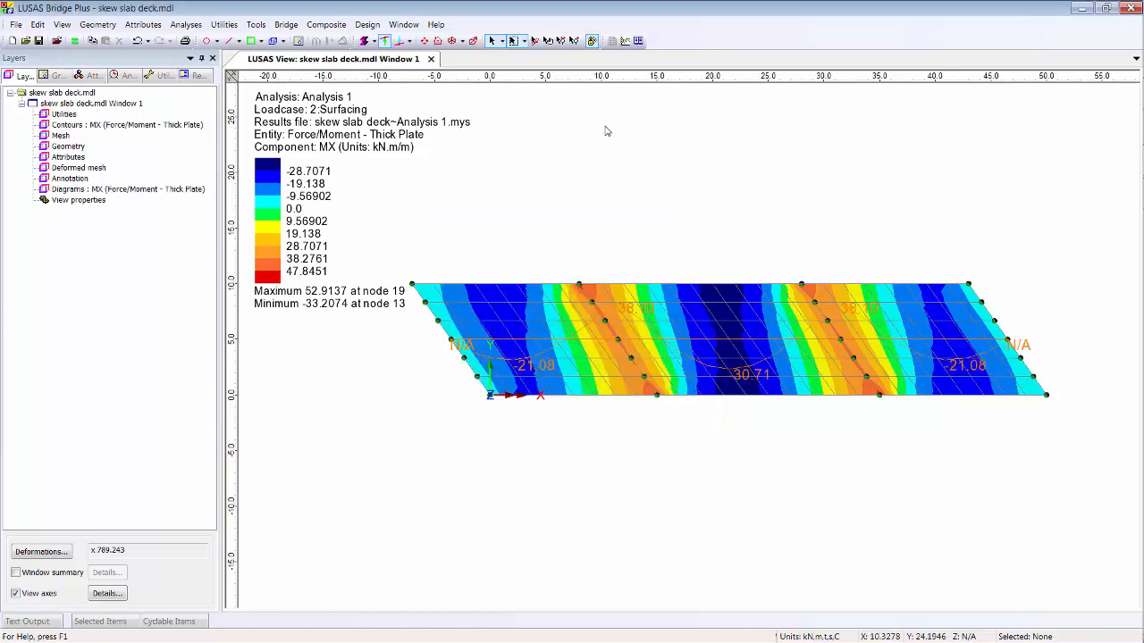
# Step: Save a tilted three-dimensional view of the deck with its moment diagram as "Results with diagrams"
pyautogui.click(536, 41)
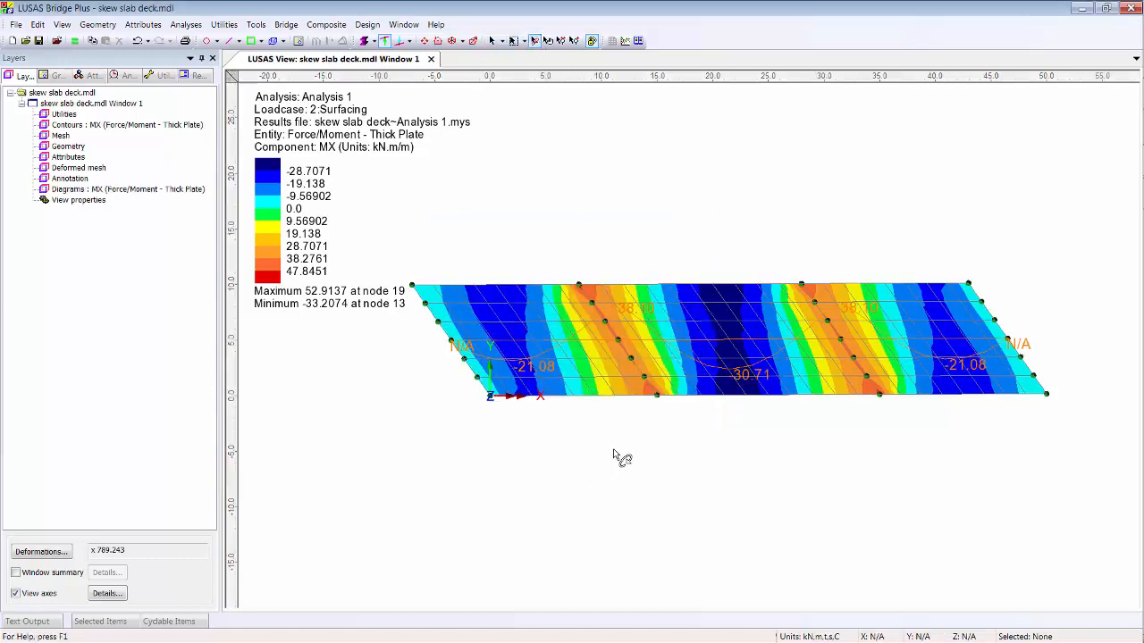
pyautogui.moveTo(616, 459); pyautogui.dragTo(657, 256)
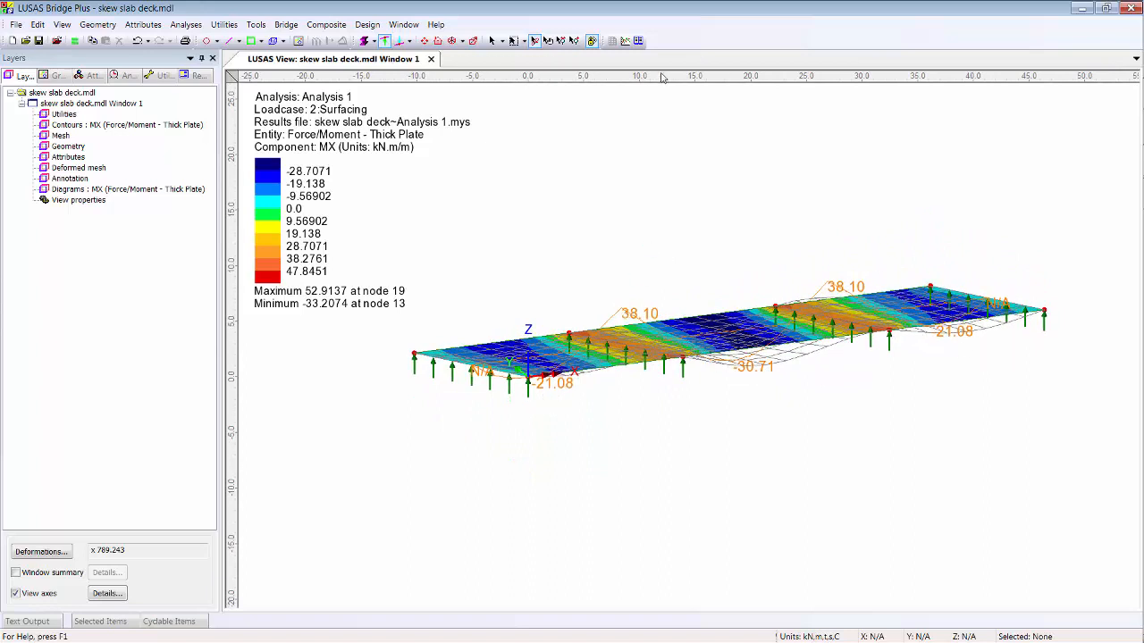
pyautogui.click(497, 43)
pyautogui.moveTo(690, 356)
pyautogui.rightClick(526, 151)
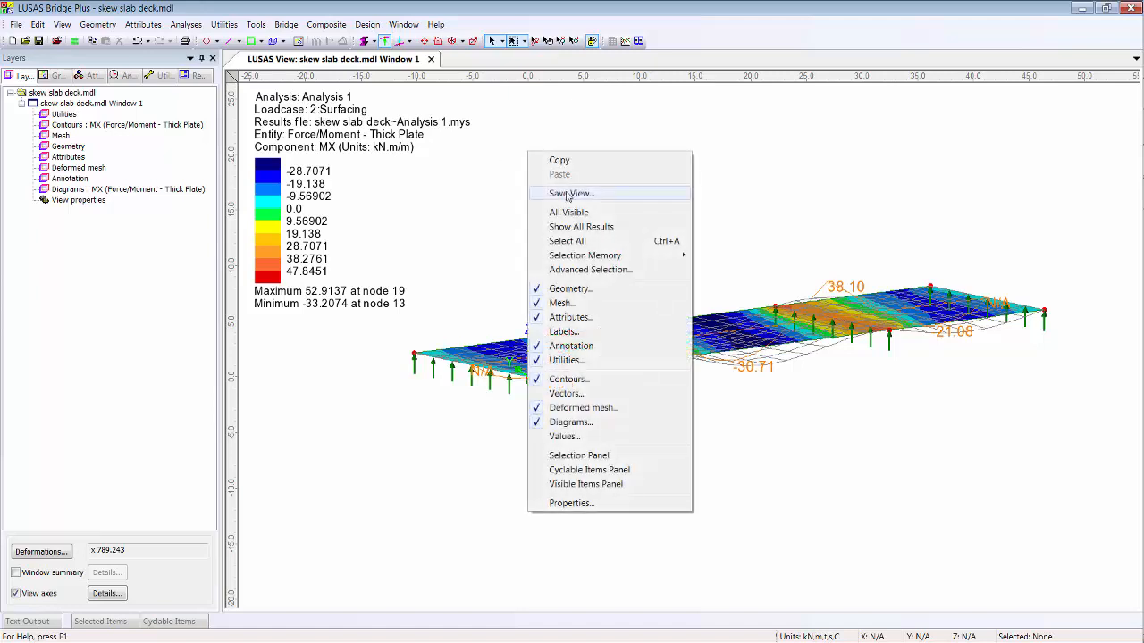
pyautogui.click(571, 193)
pyautogui.doubleClick(524, 368)
pyautogui.write('Re')
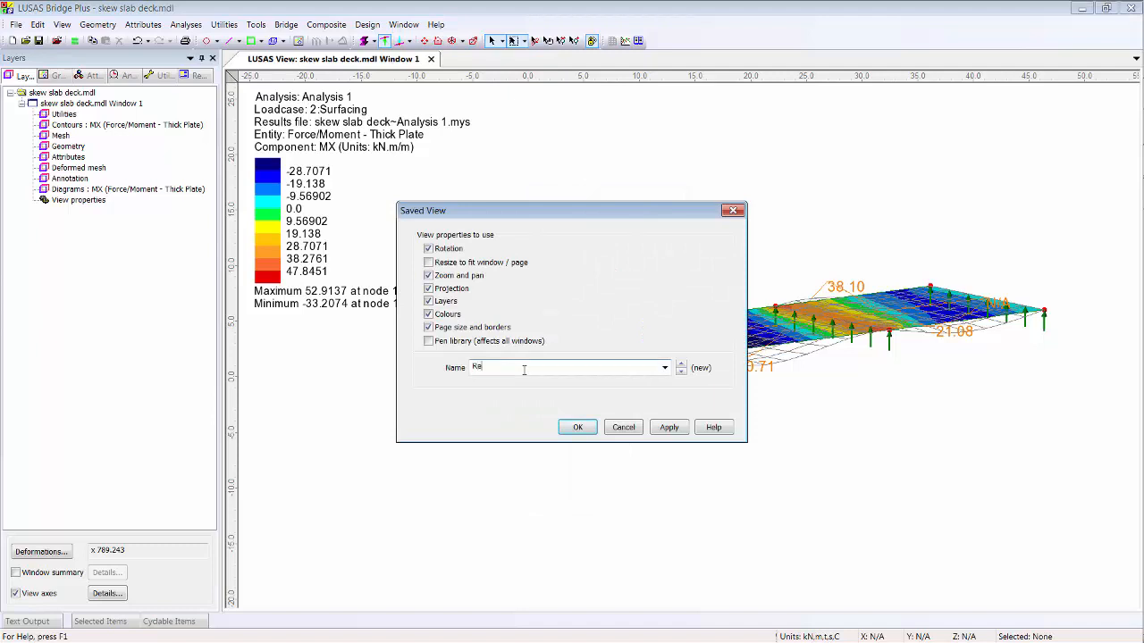
pyautogui.write('sults with diagrams')
pyautogui.press('Return')
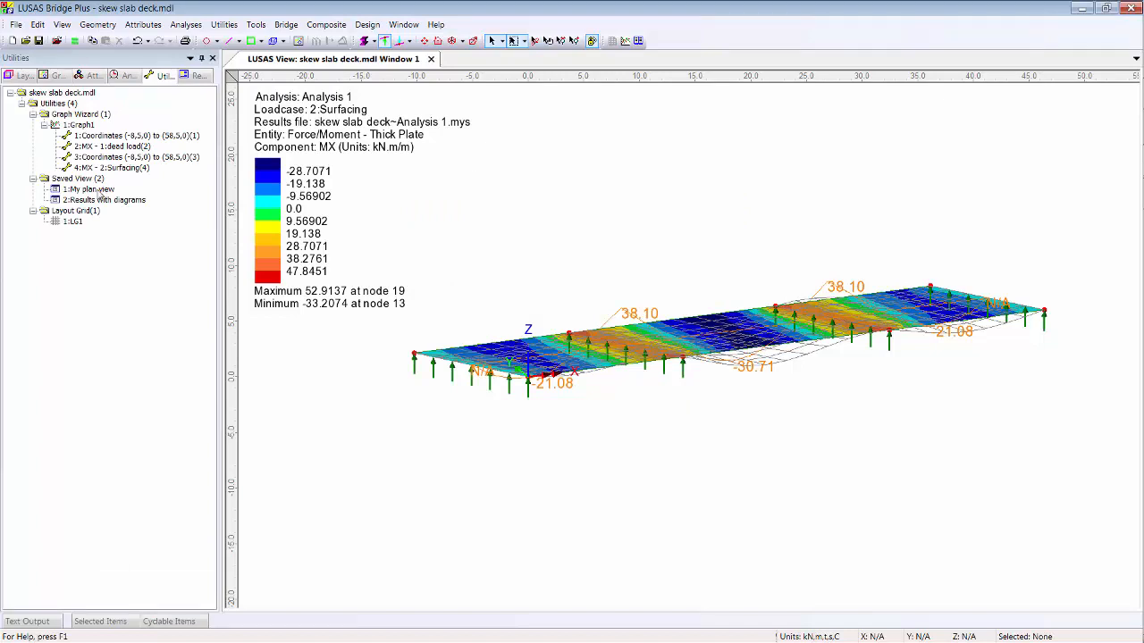
# Step: Recall the saved views My plan view and Results with diagrams in turn, and set dead load as the active loadcase
pyautogui.doubleClick(100, 191)
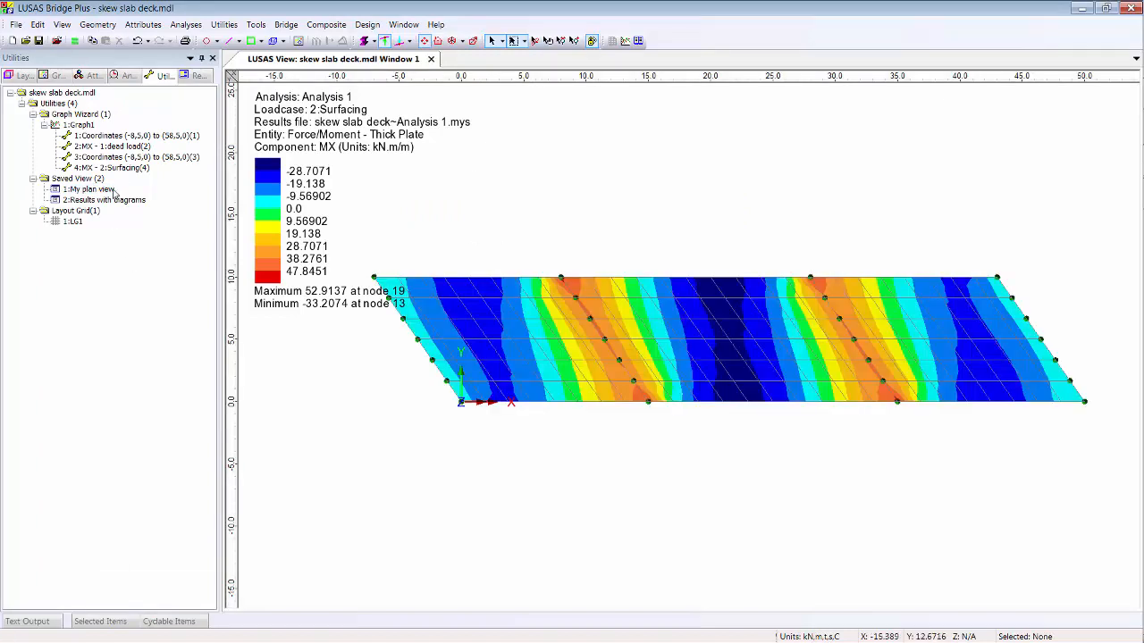
pyautogui.doubleClick(123, 200)
pyautogui.click(131, 79)
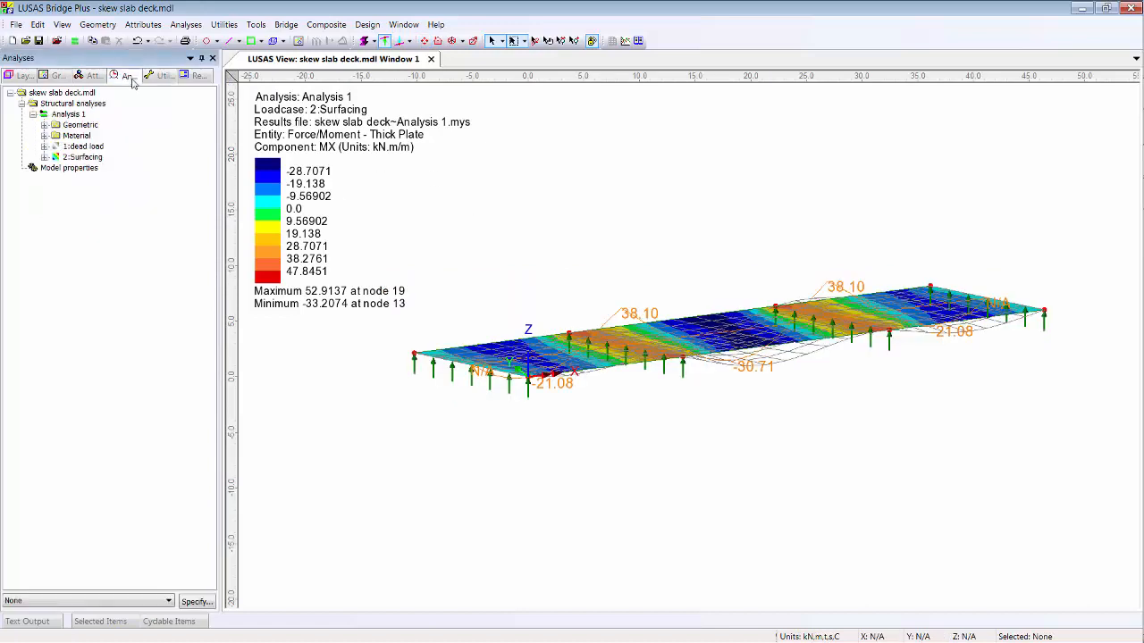
pyautogui.doubleClick(85, 146)
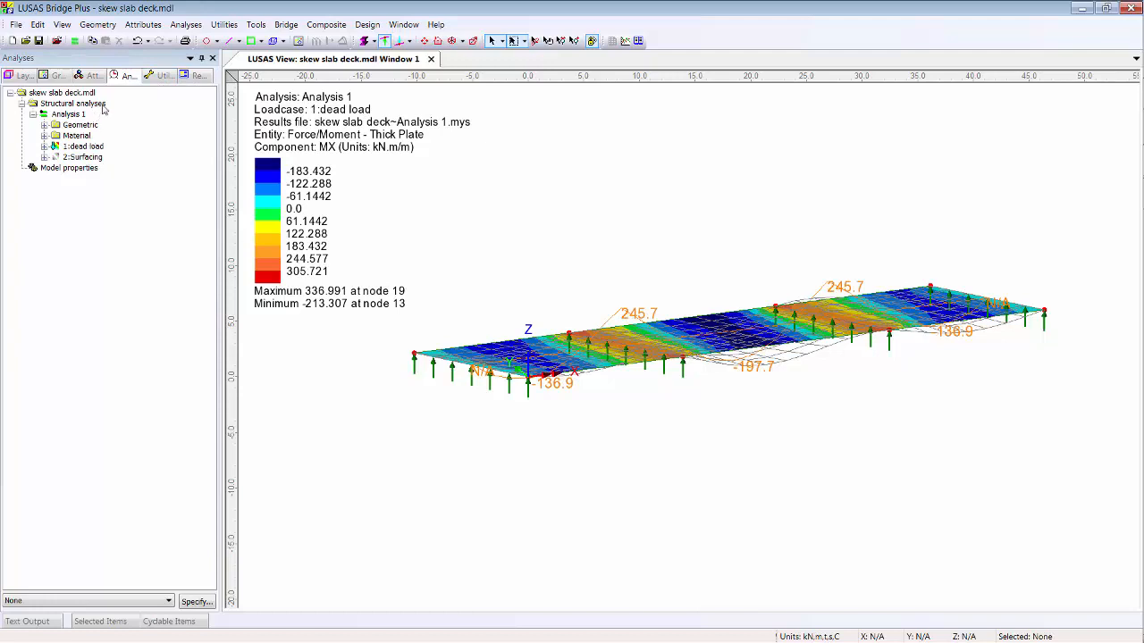
# Step: Show the dead load results in the saved My plan view and again in Results with diagrams
pyautogui.click(159, 77)
pyautogui.doubleClick(90, 190)
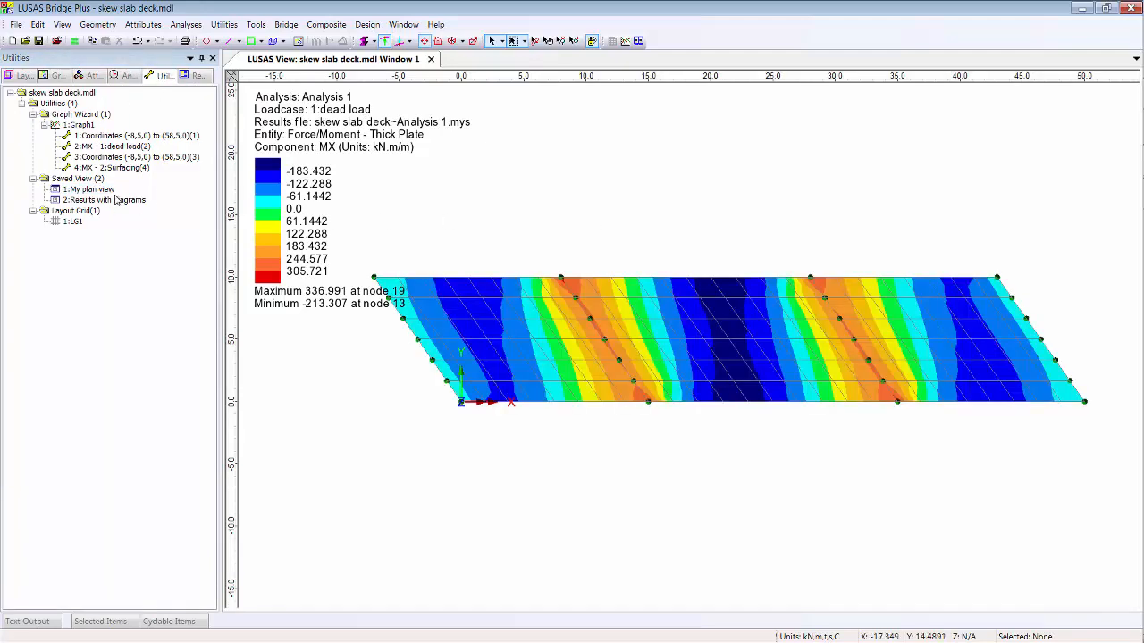
pyautogui.moveTo(115, 198); pyautogui.dragTo(455, 213)
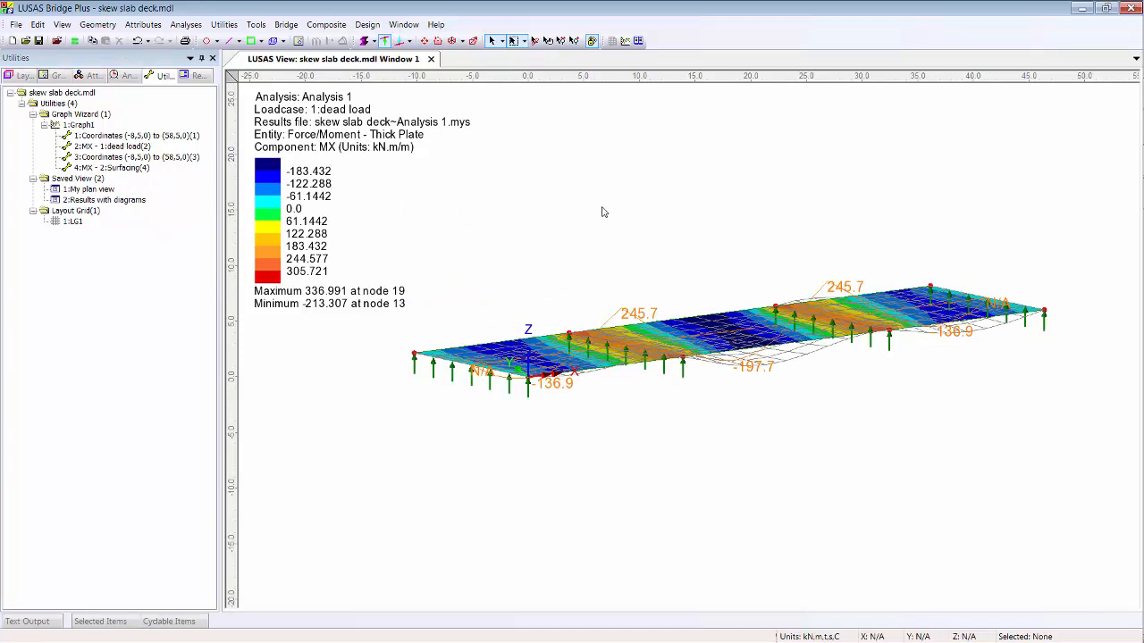
# Step: Set up a results printout covering all loadcases with Reaction as the entity
pyautogui.click(639, 41)
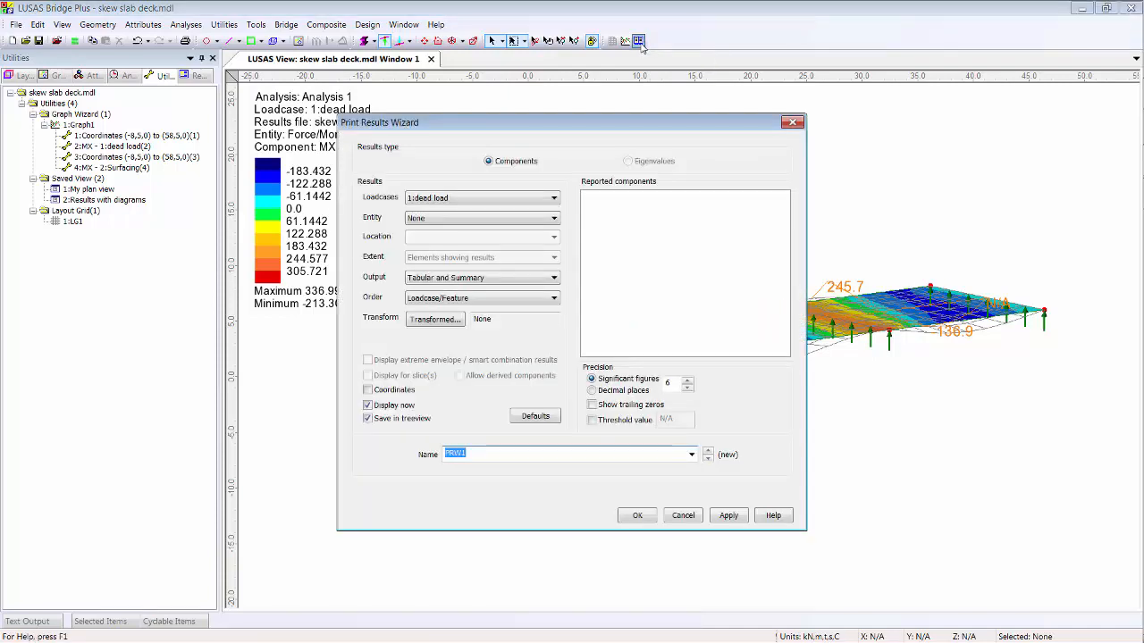
pyautogui.click(534, 199)
pyautogui.click(506, 239)
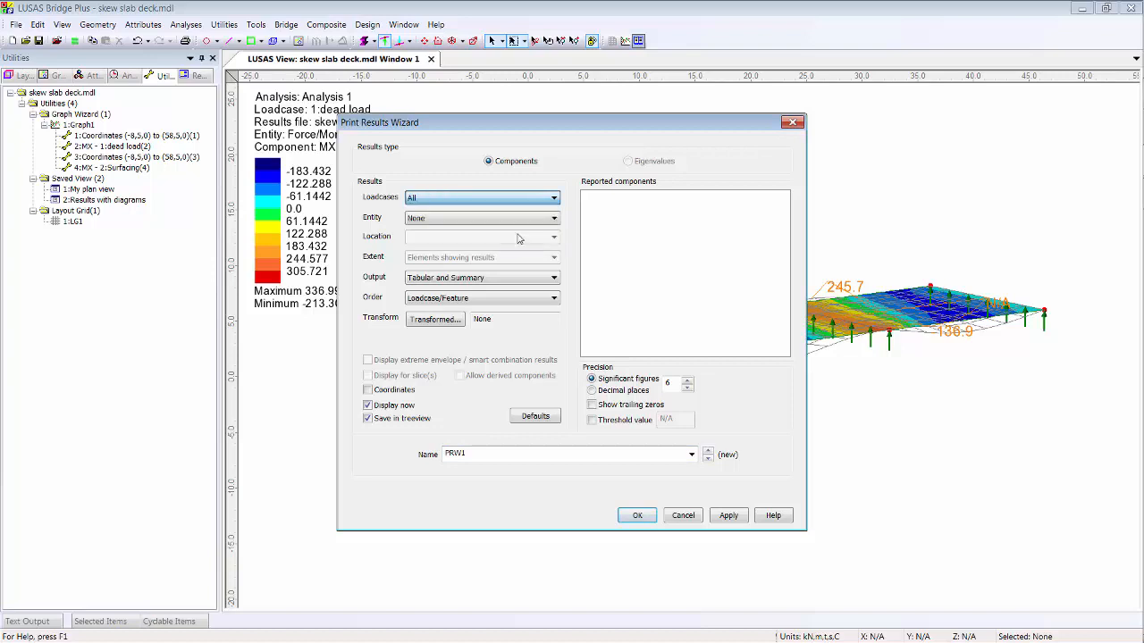
pyautogui.click(490, 219)
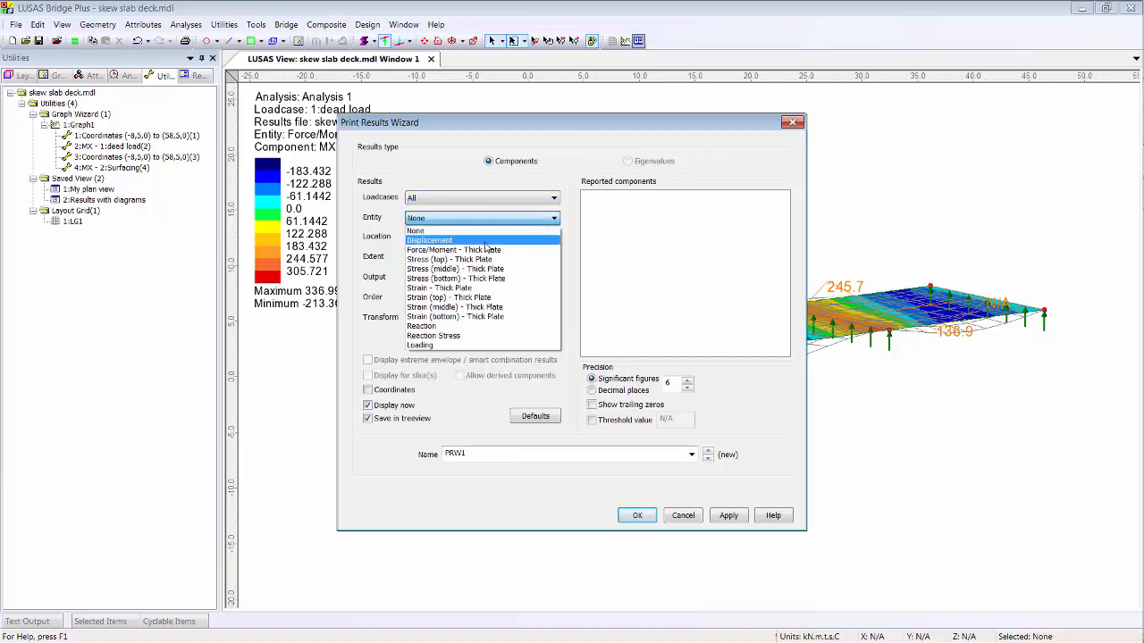
pyautogui.click(466, 327)
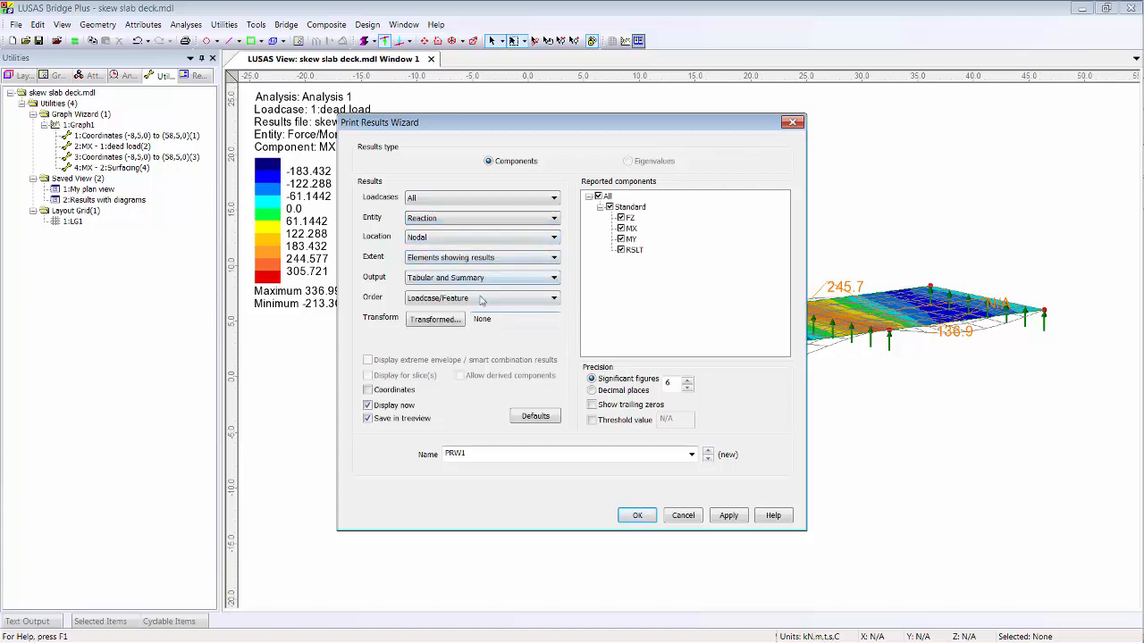
# Step: Keep Tabular and Summary output for the printout, name it "Reaction" and generate the tables
pyautogui.click(456, 282)
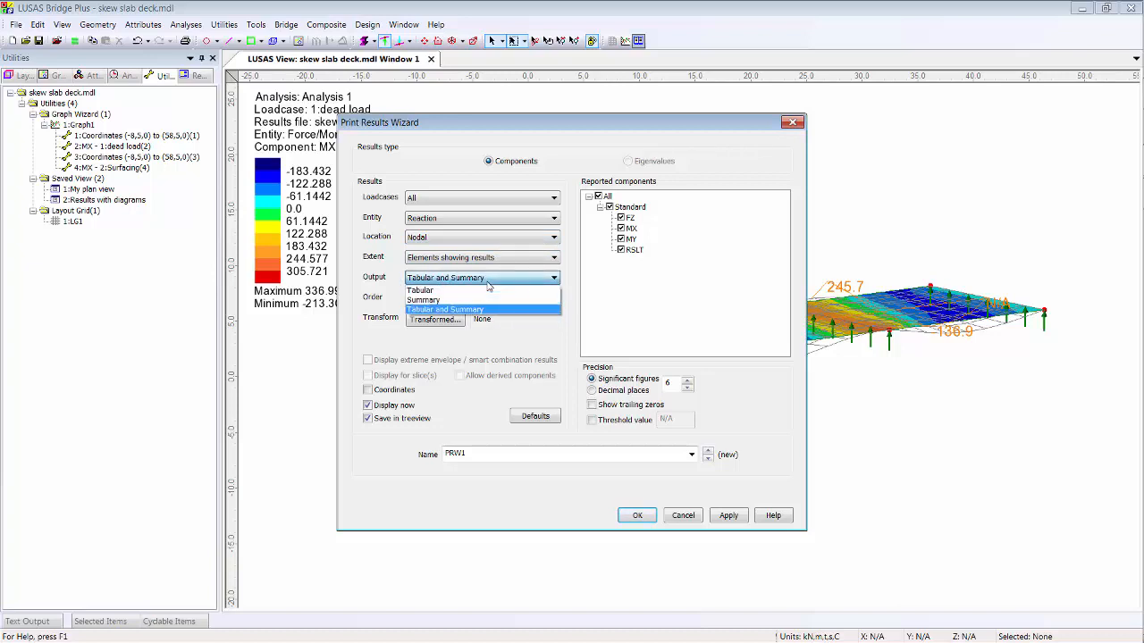
pyautogui.click(459, 292)
pyautogui.doubleClick(500, 457)
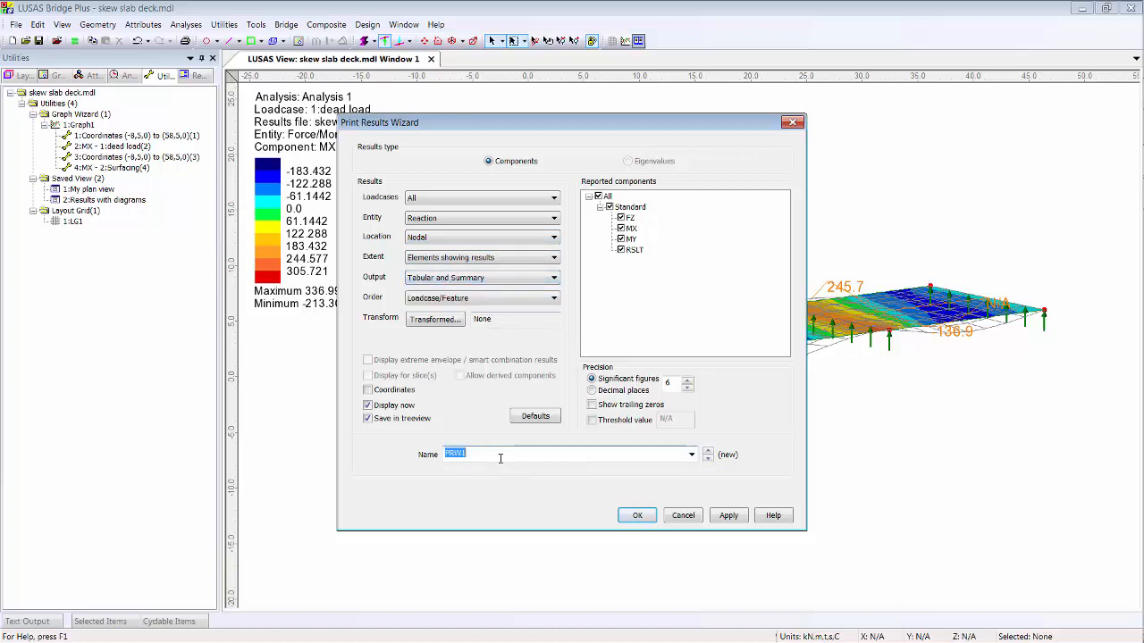
pyautogui.write('Reaction')
pyautogui.click(634, 515)
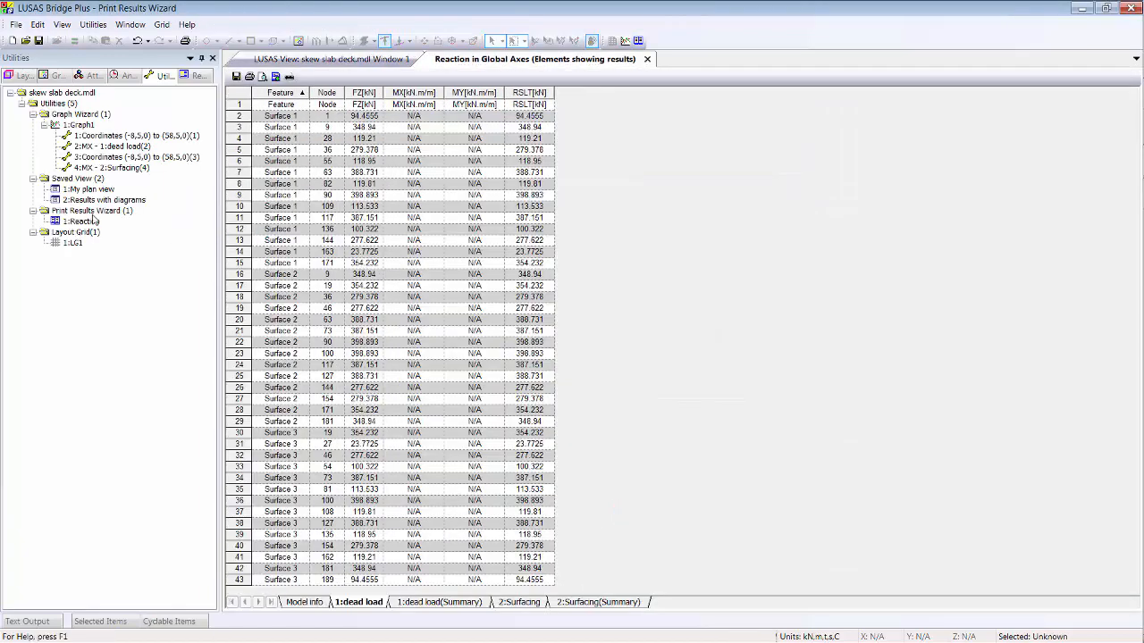
# Step: Review the dead load summary, surfacing and surfacing summary sheets of the reaction tables, and close the results window
pyautogui.click(447, 604)
pyautogui.click(536, 605)
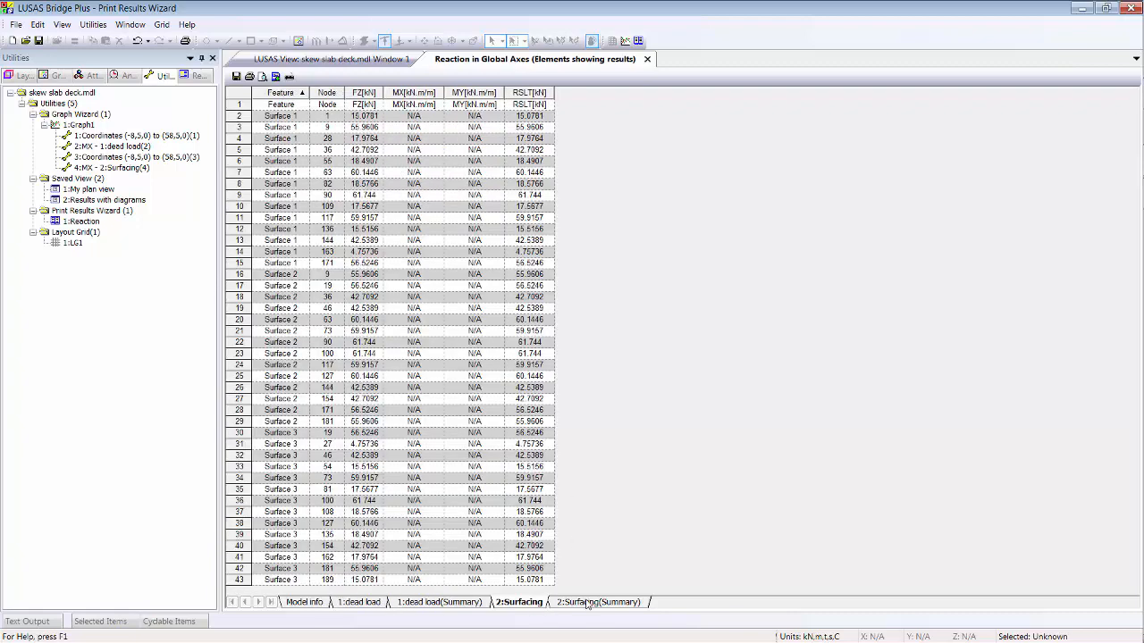
pyautogui.click(588, 605)
pyautogui.rightClick(337, 132)
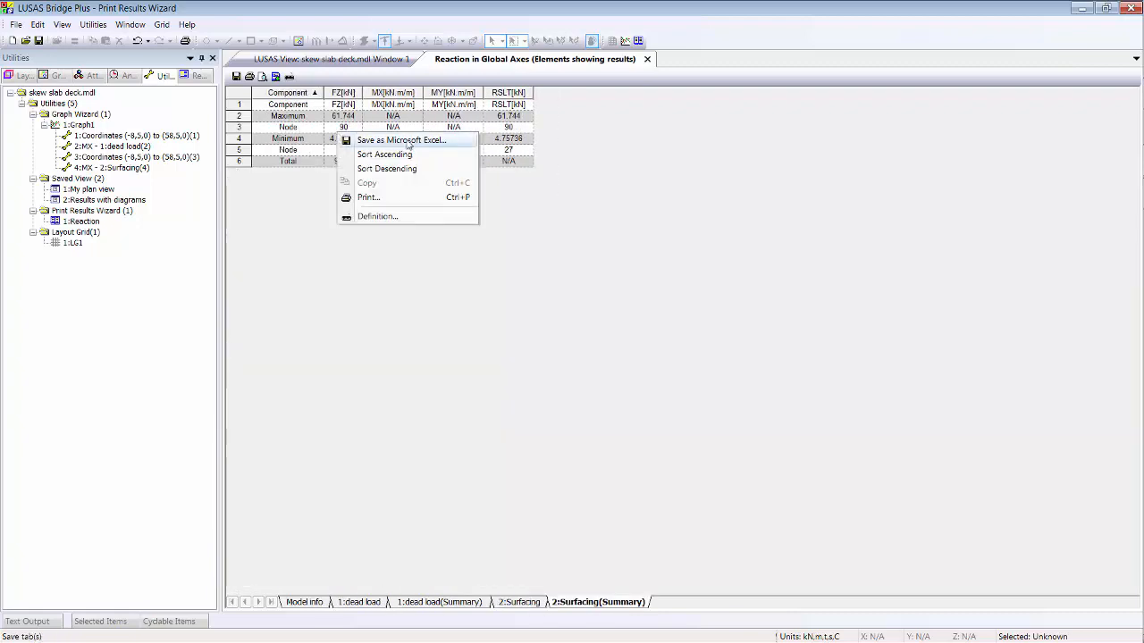
pyautogui.click(648, 60)
pyautogui.click(648, 59)
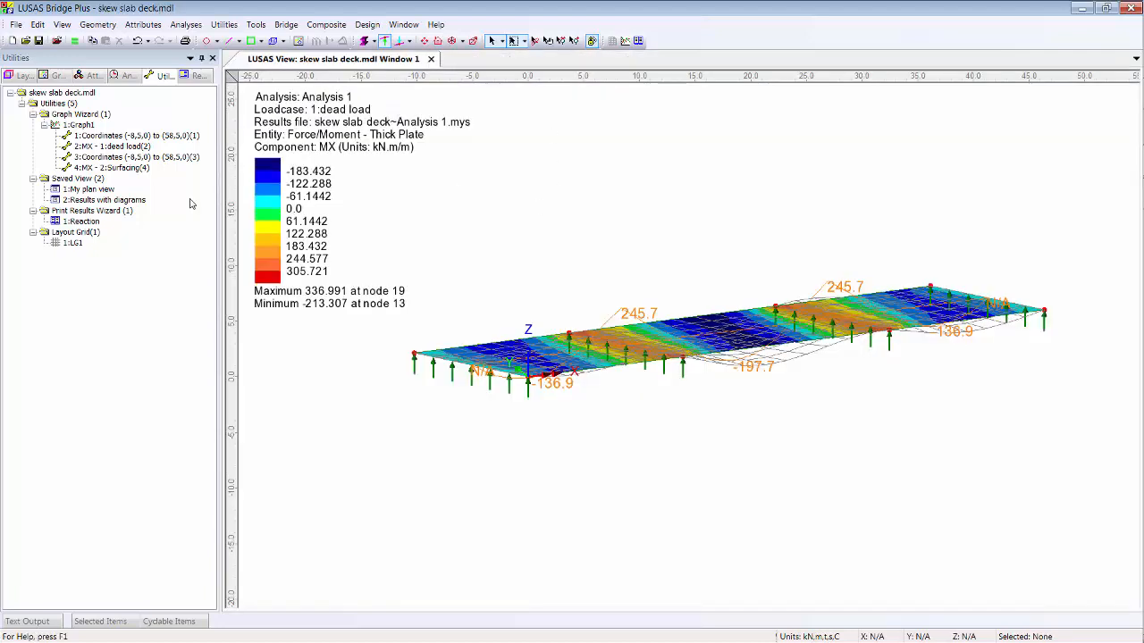
pyautogui.click(82, 221)
pyautogui.rightClick(96, 224)
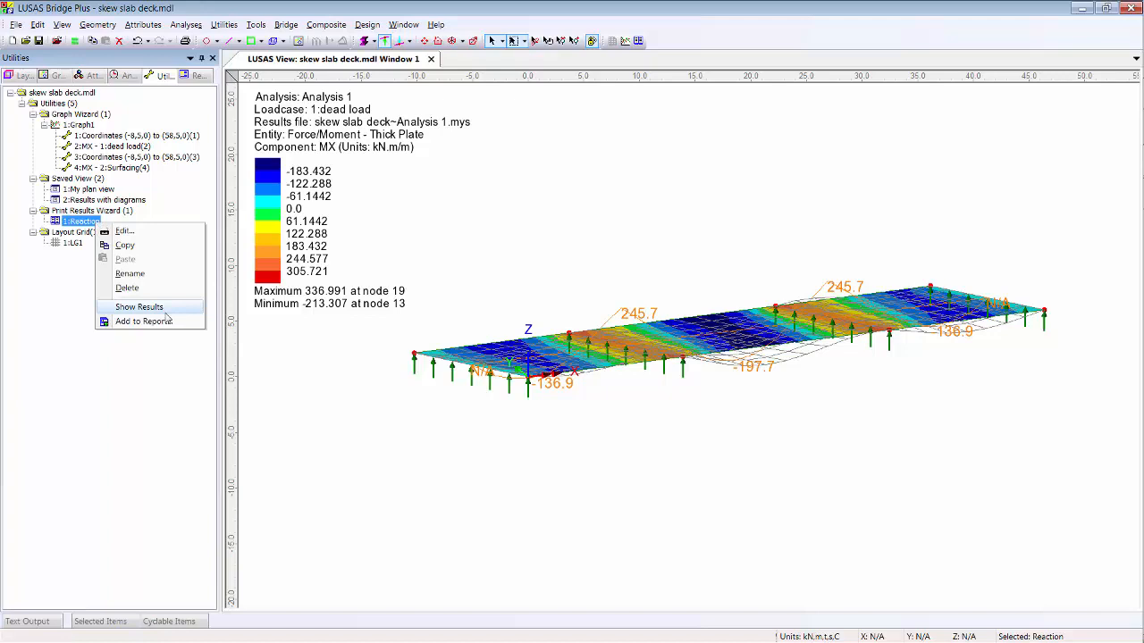
pyautogui.click(529, 205)
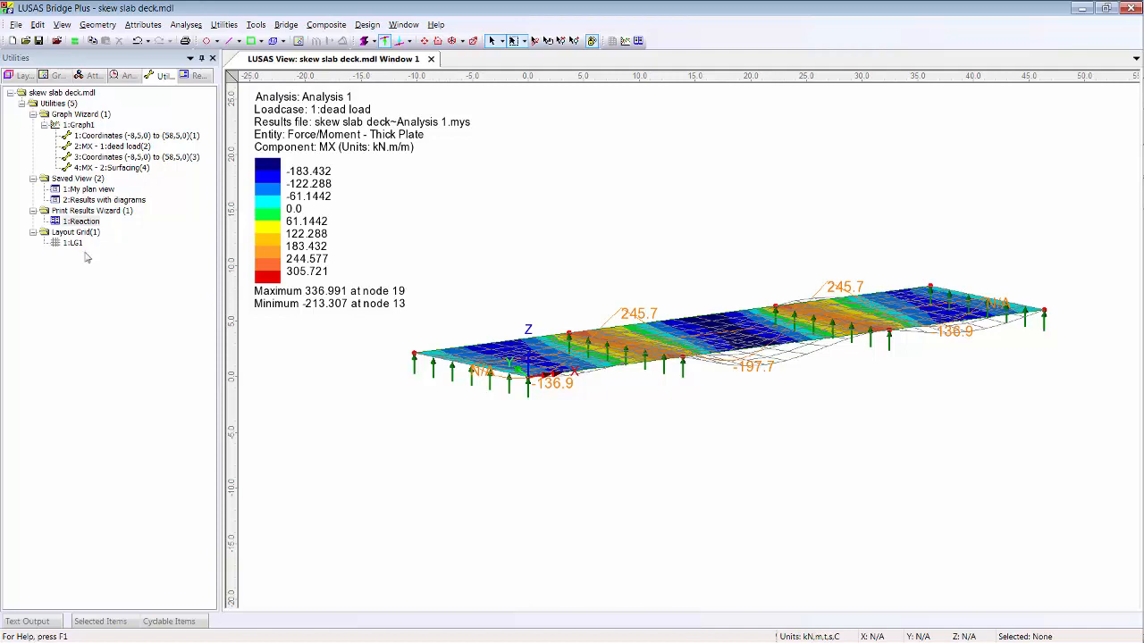
# Step: Create a report titled and named "My report" with My plan view as its front page view
pyautogui.click(195, 78)
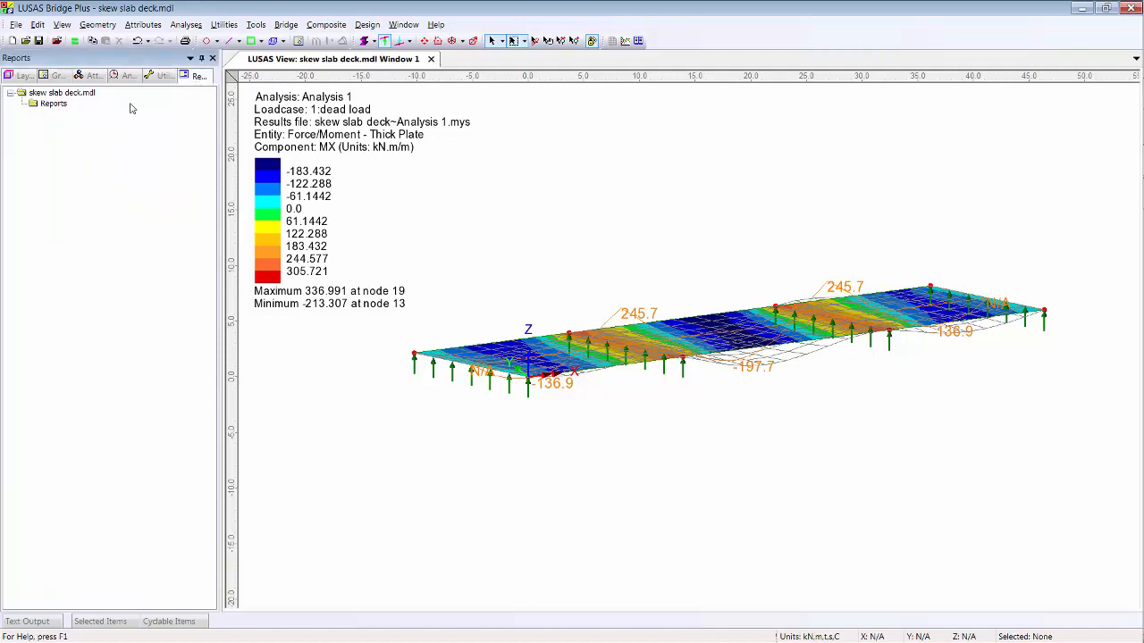
pyautogui.rightClick(53, 104)
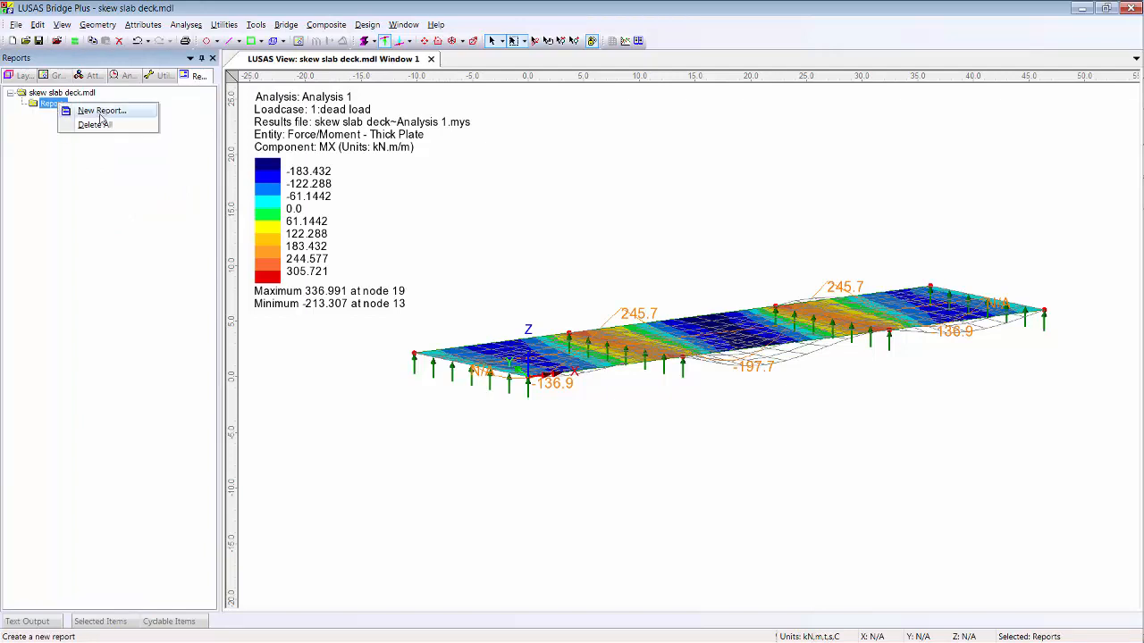
pyautogui.click(99, 110)
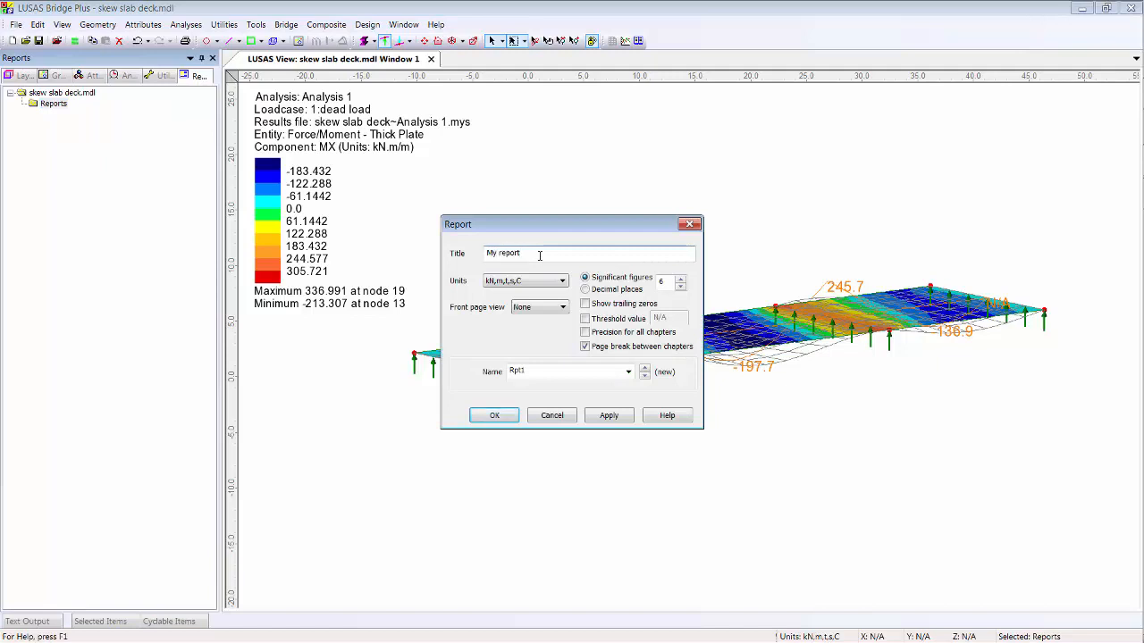
pyautogui.click(552, 308)
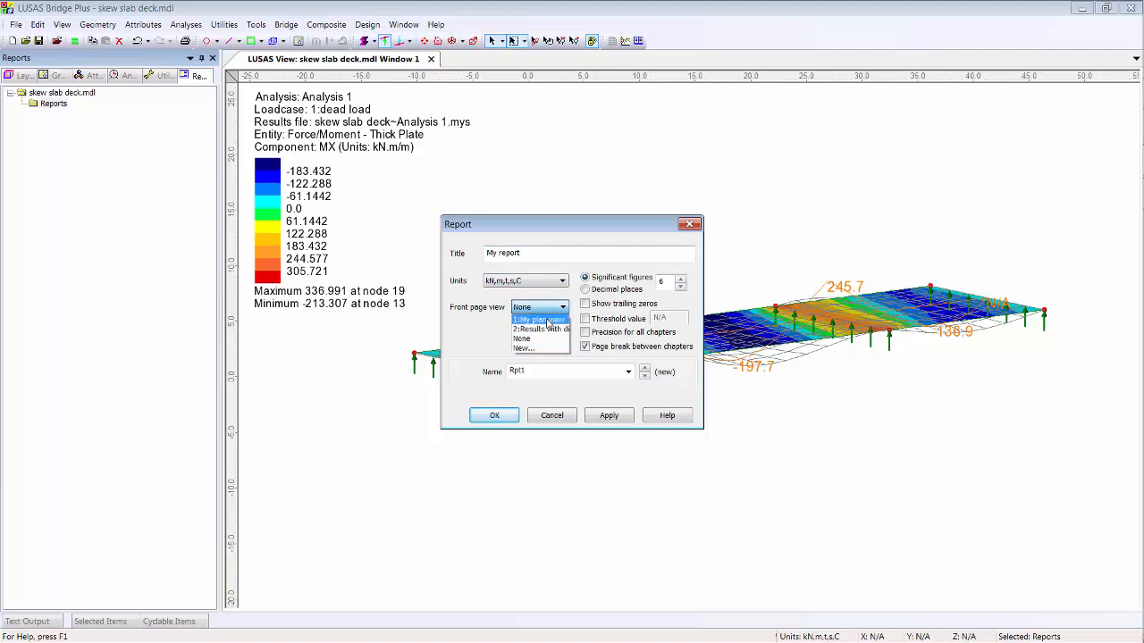
pyautogui.click(527, 320)
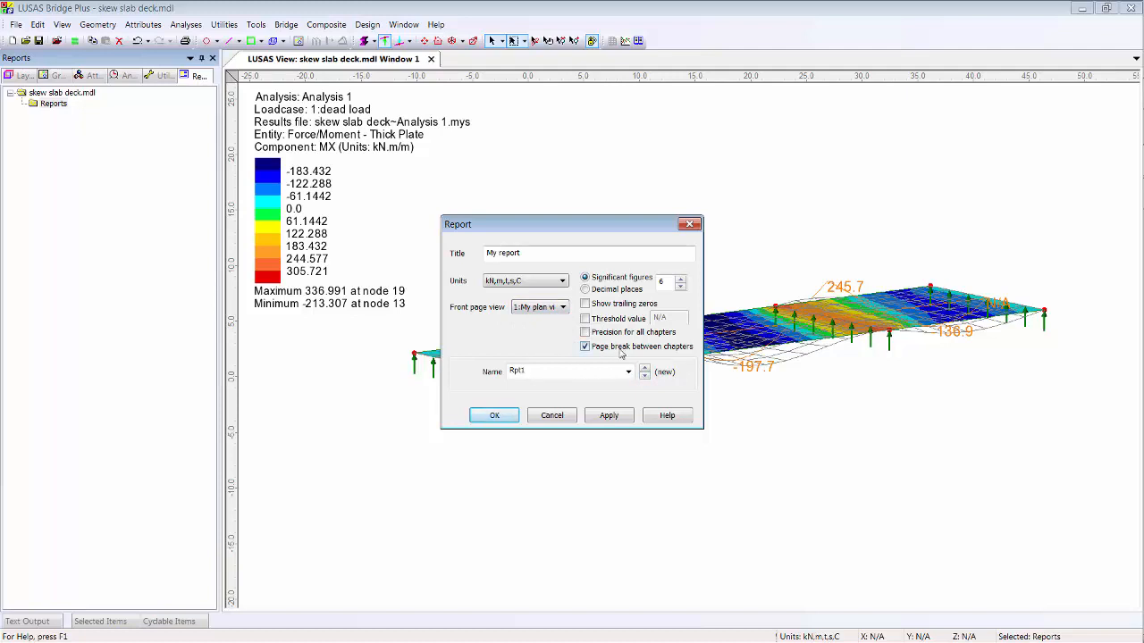
pyautogui.doubleClick(561, 370)
pyautogui.write('My repo')
pyautogui.click(494, 416)
# Step: Start adding chapters to My report and include the Points geometry and the Material attributes from the model properties
pyautogui.rightClick(73, 116)
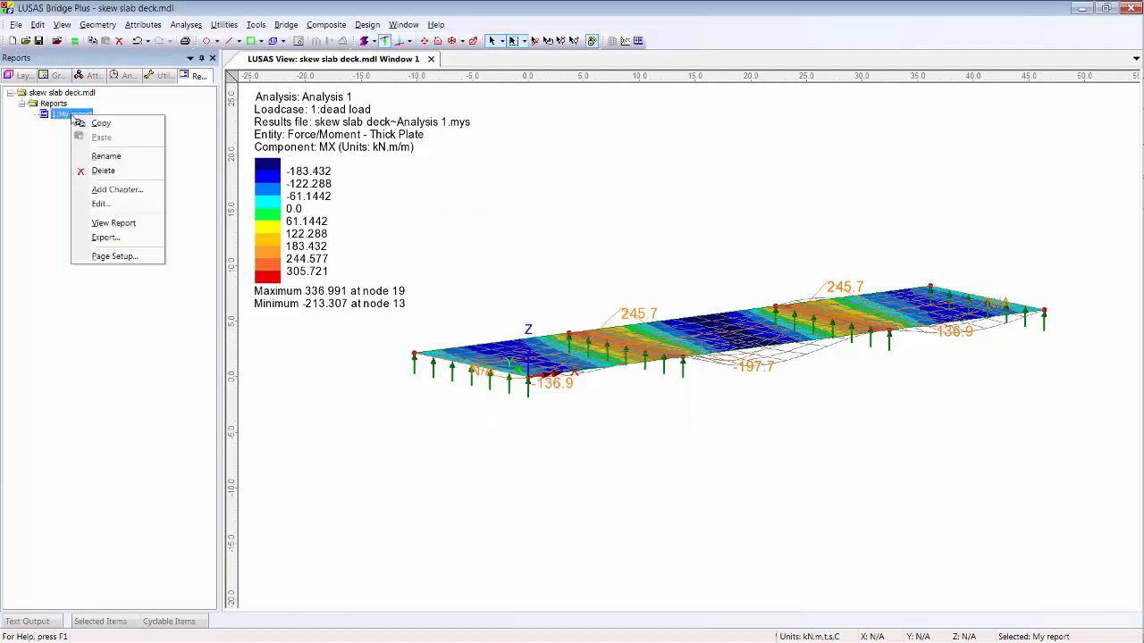
pyautogui.click(114, 189)
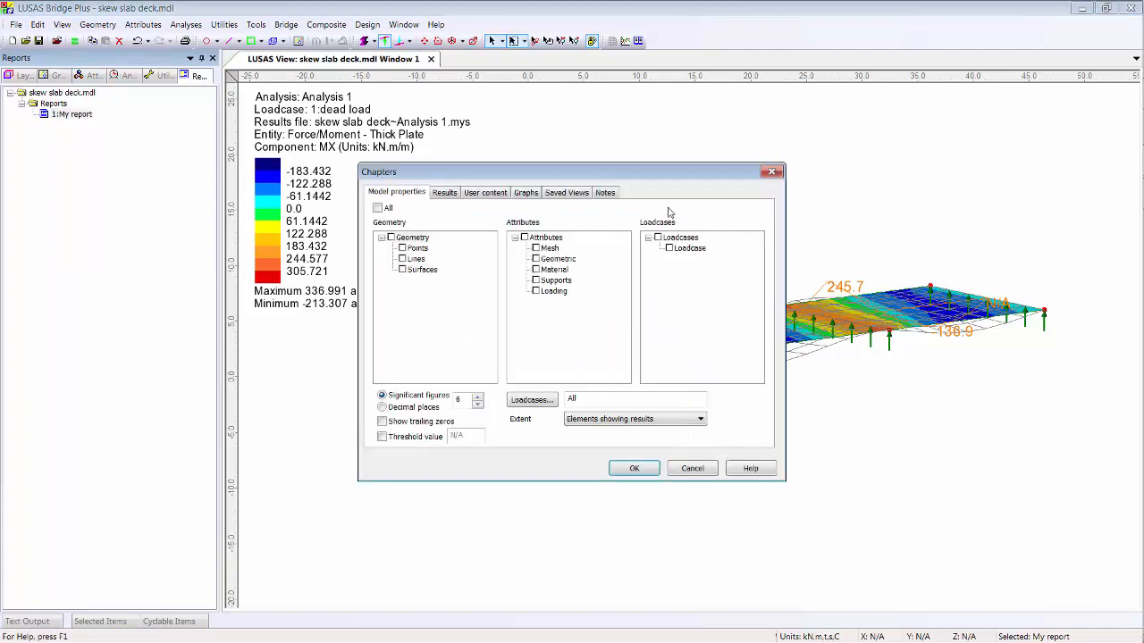
pyautogui.click(402, 248)
pyautogui.click(536, 269)
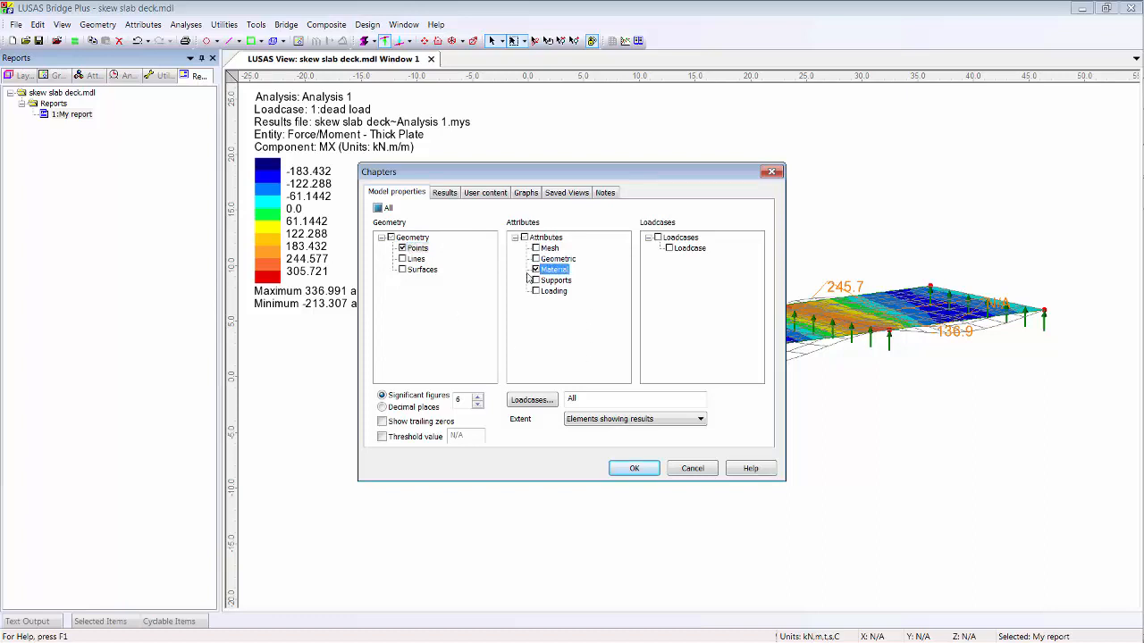
# Step: Include the existing Reaction results printout as a report chapter, without defining another printout
pyautogui.click(445, 195)
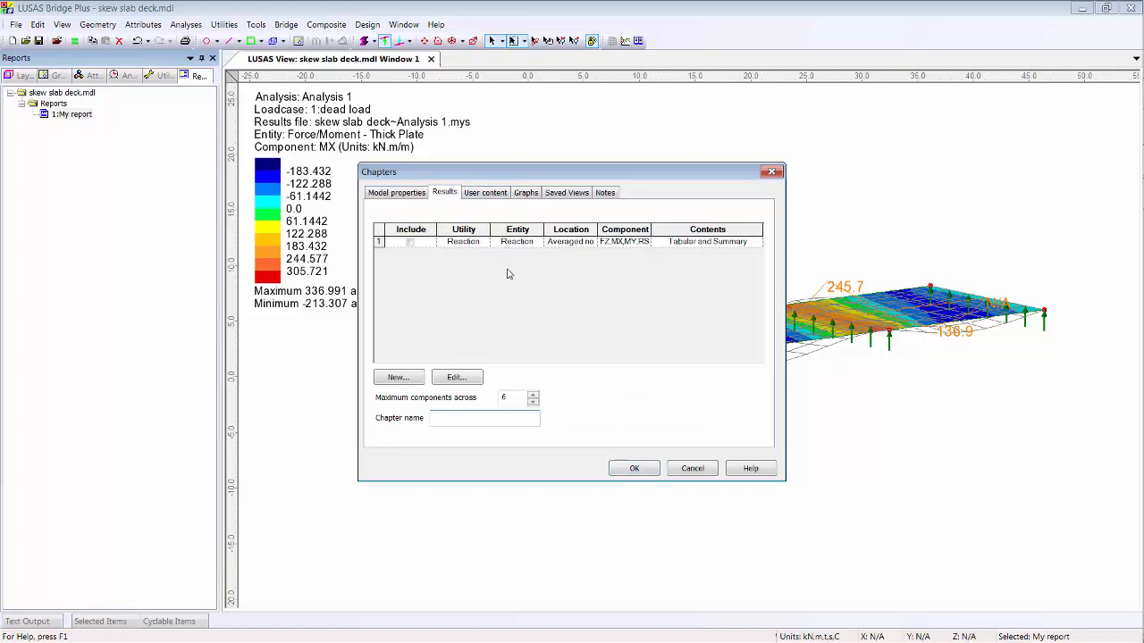
pyautogui.click(411, 242)
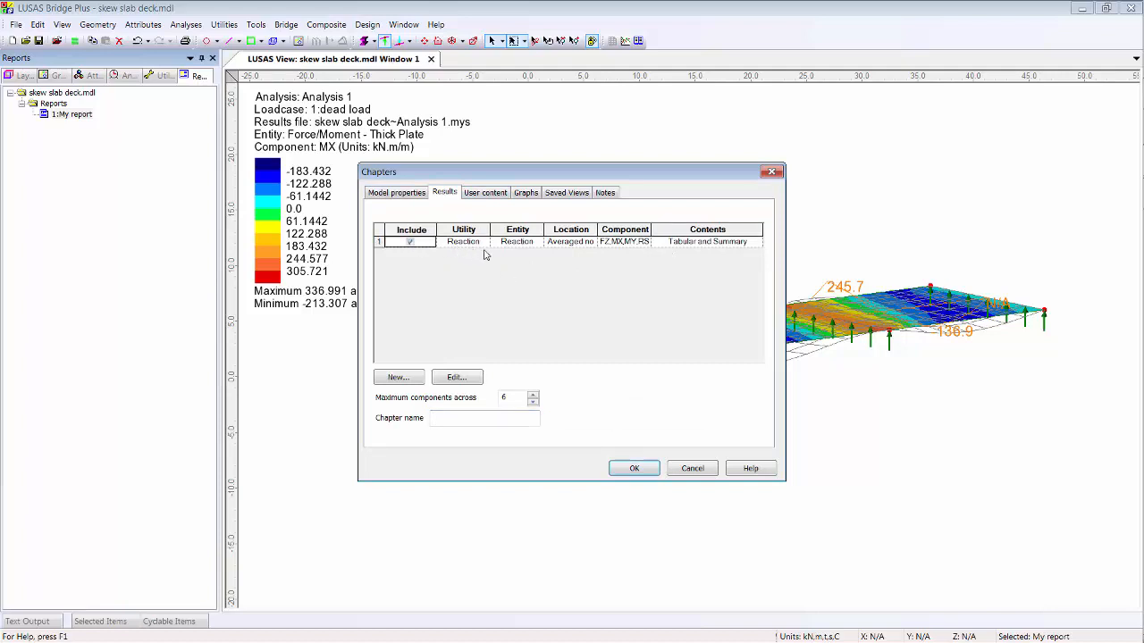
pyautogui.click(407, 378)
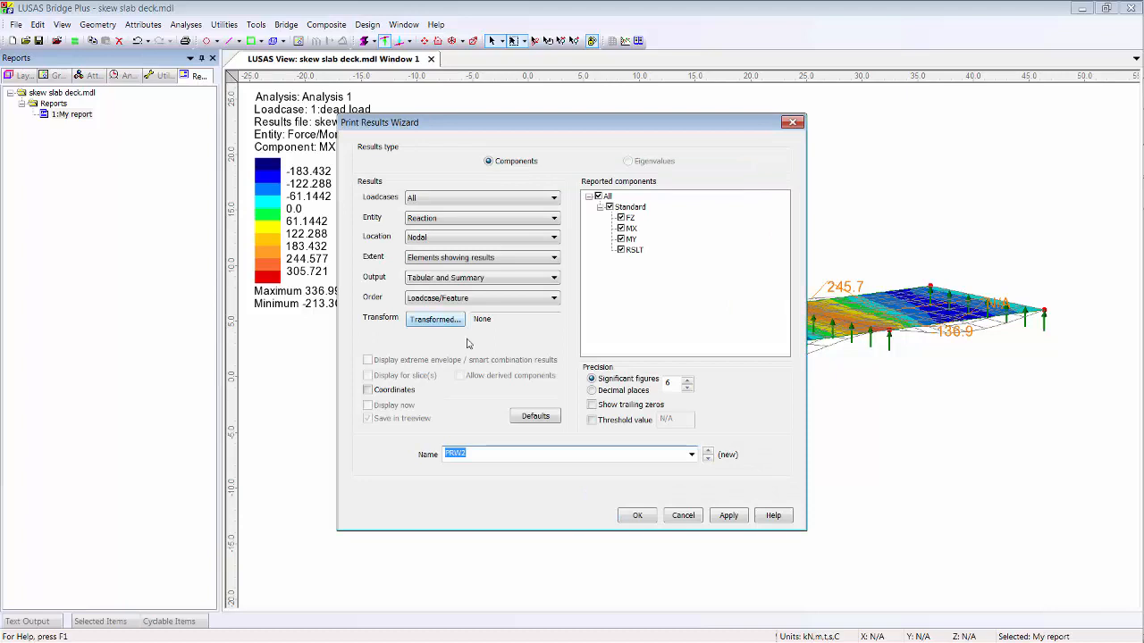
pyautogui.click(686, 517)
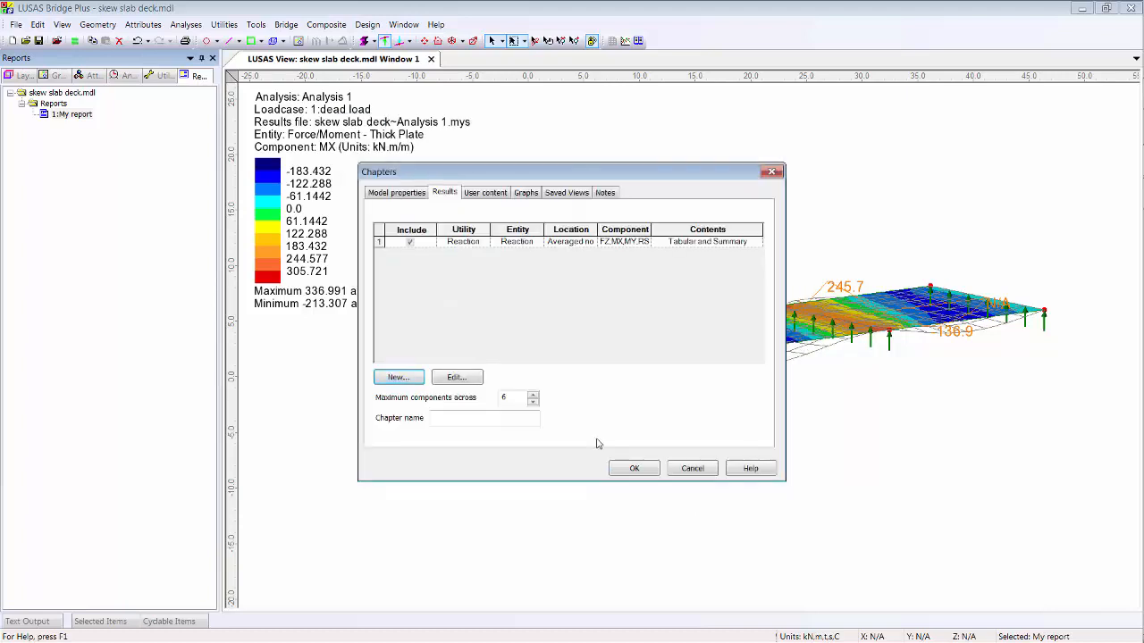
# Step: Include Graph1 and the saved views My plan view and Results with diagrams, covering all loadcases for the views
pyautogui.click(526, 193)
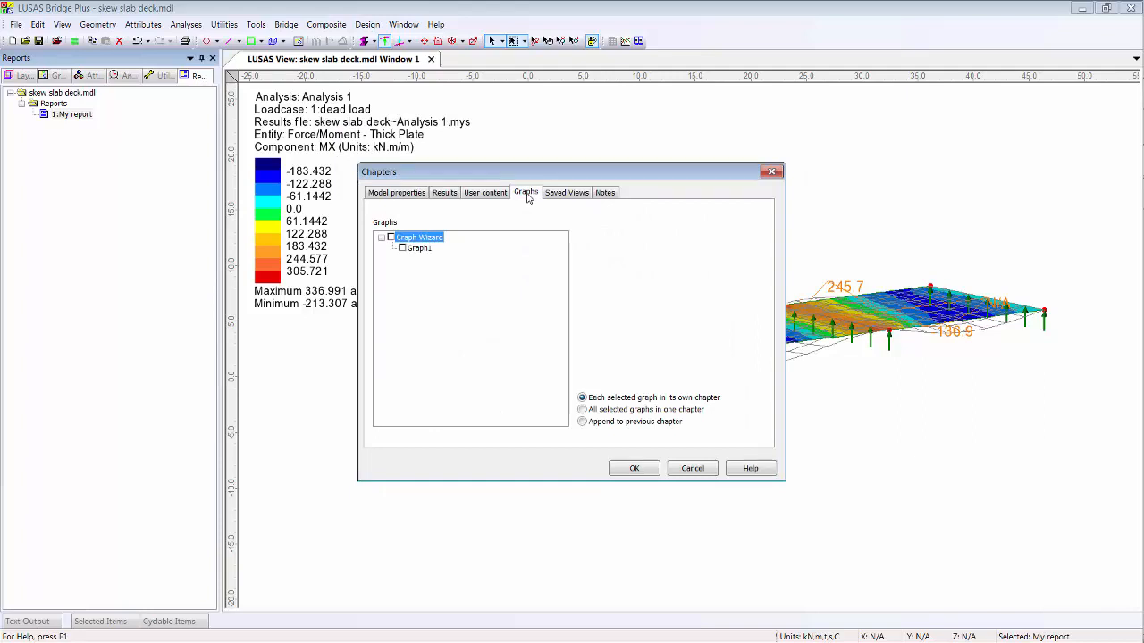
pyautogui.click(402, 248)
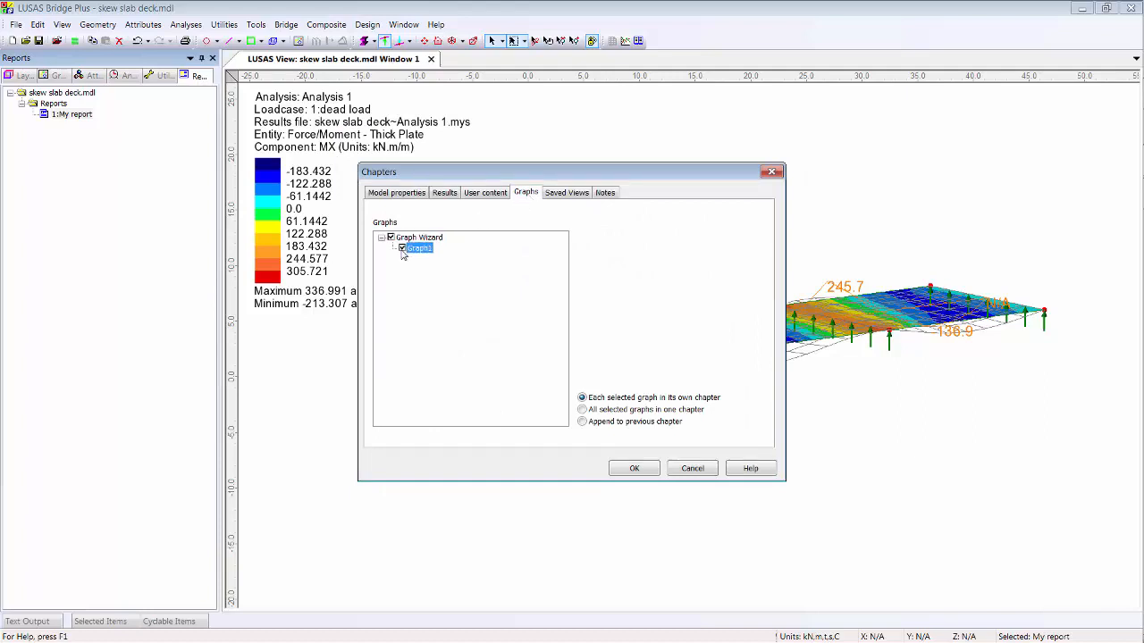
pyautogui.click(572, 194)
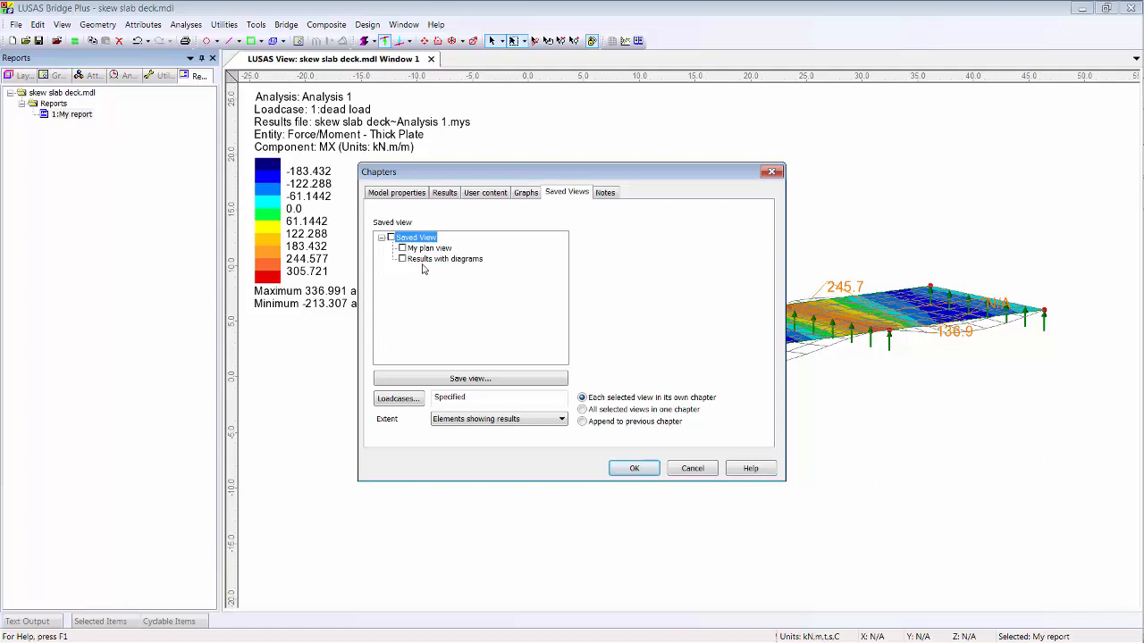
pyautogui.click(415, 401)
pyautogui.click(445, 235)
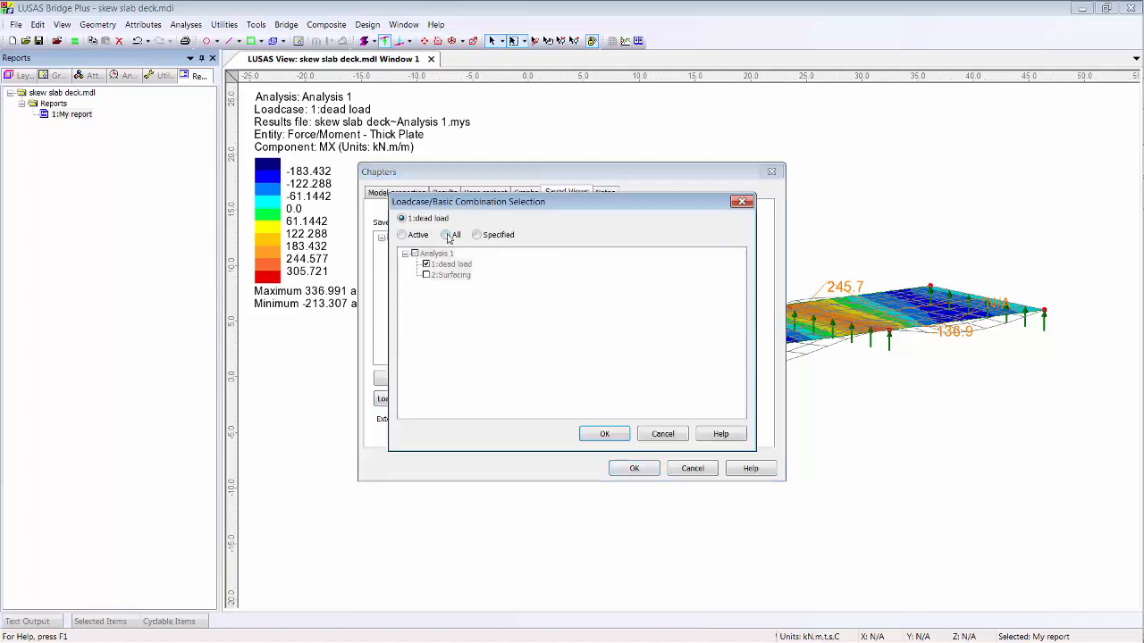
pyautogui.click(615, 435)
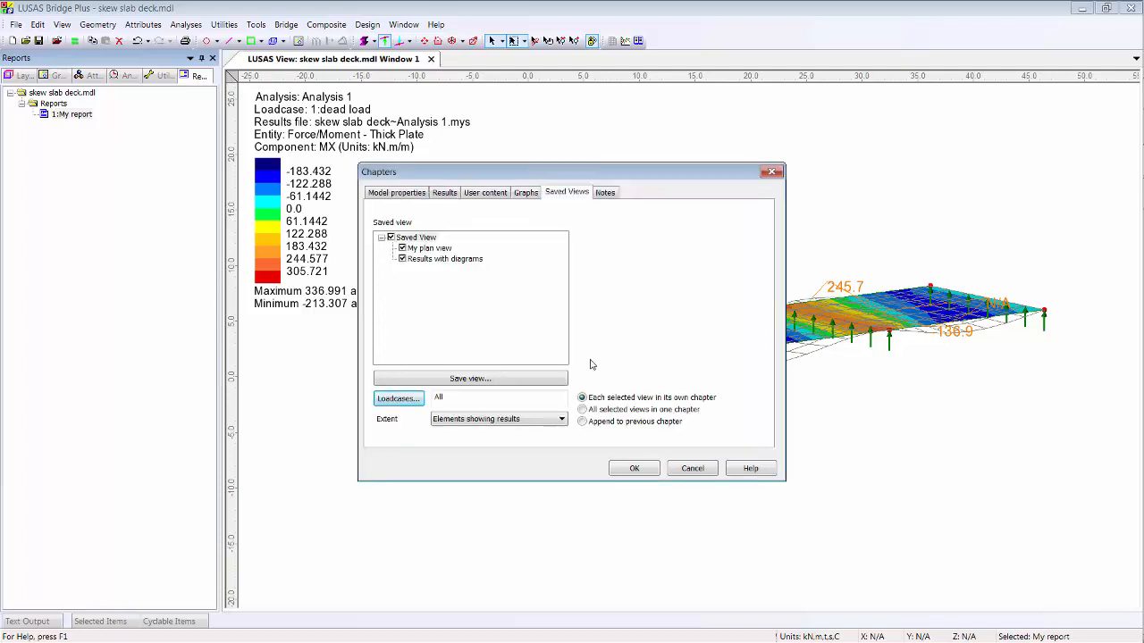
# Step: Create a report note reading "Thick plate elements are used for ..." and name it "Element selection"
pyautogui.click(604, 193)
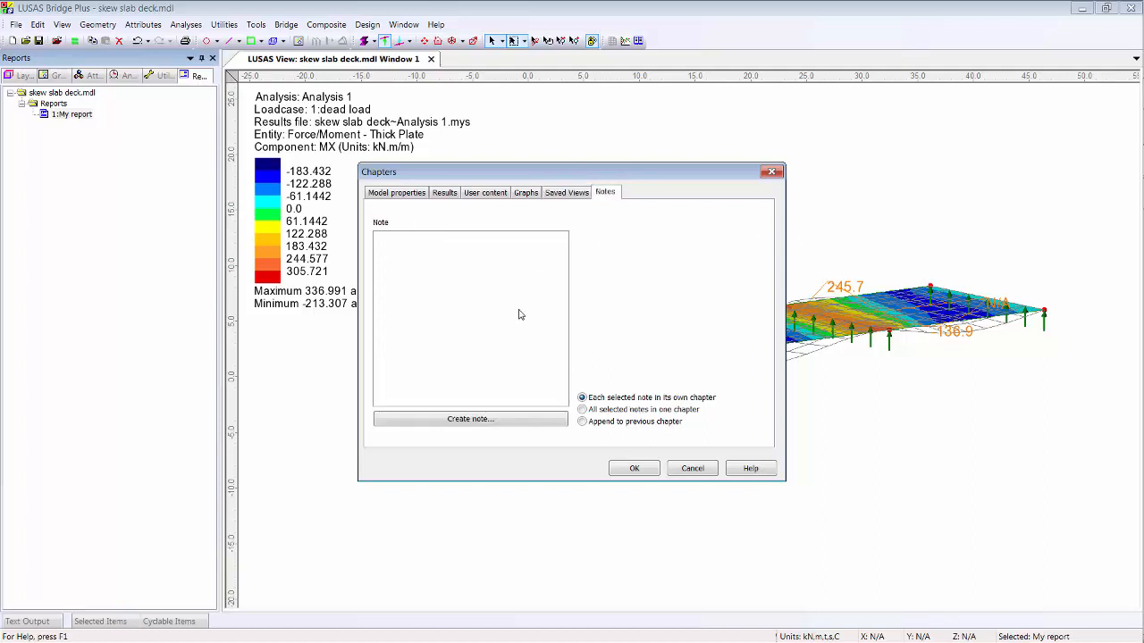
pyautogui.click(486, 418)
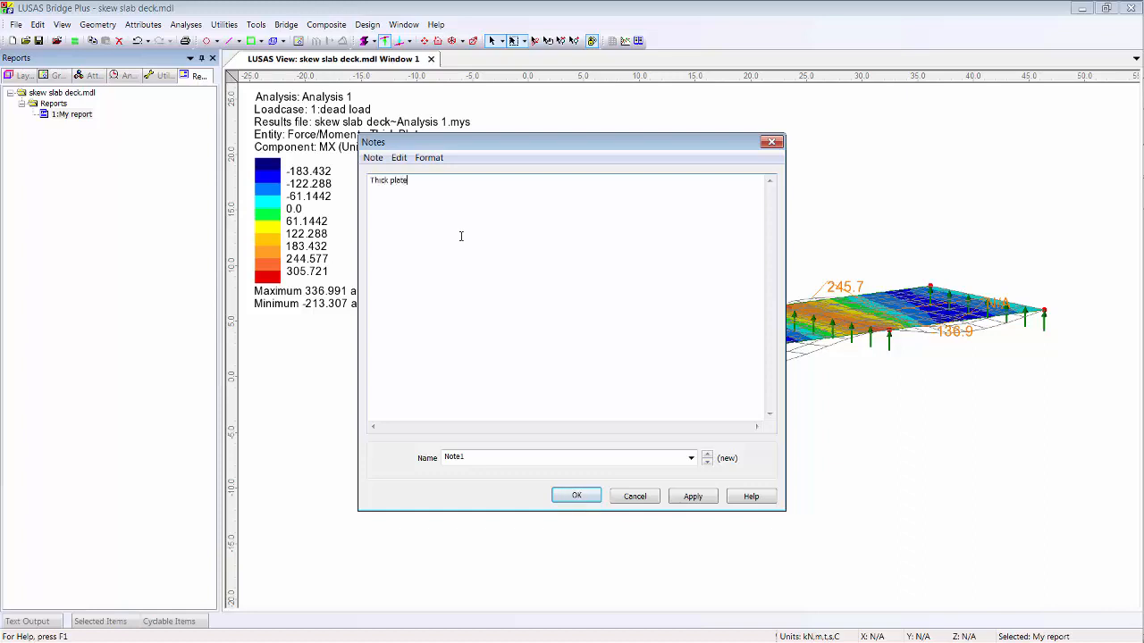
pyautogui.write('Thick plate elements are ')
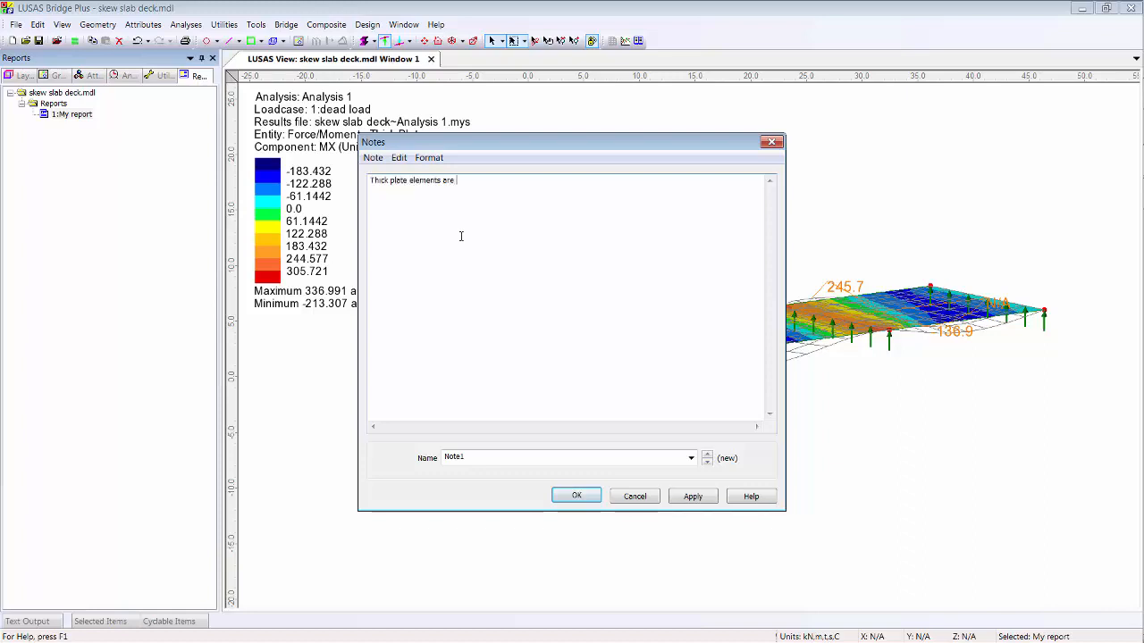
pyautogui.write('used for ...')
pyautogui.click(498, 458)
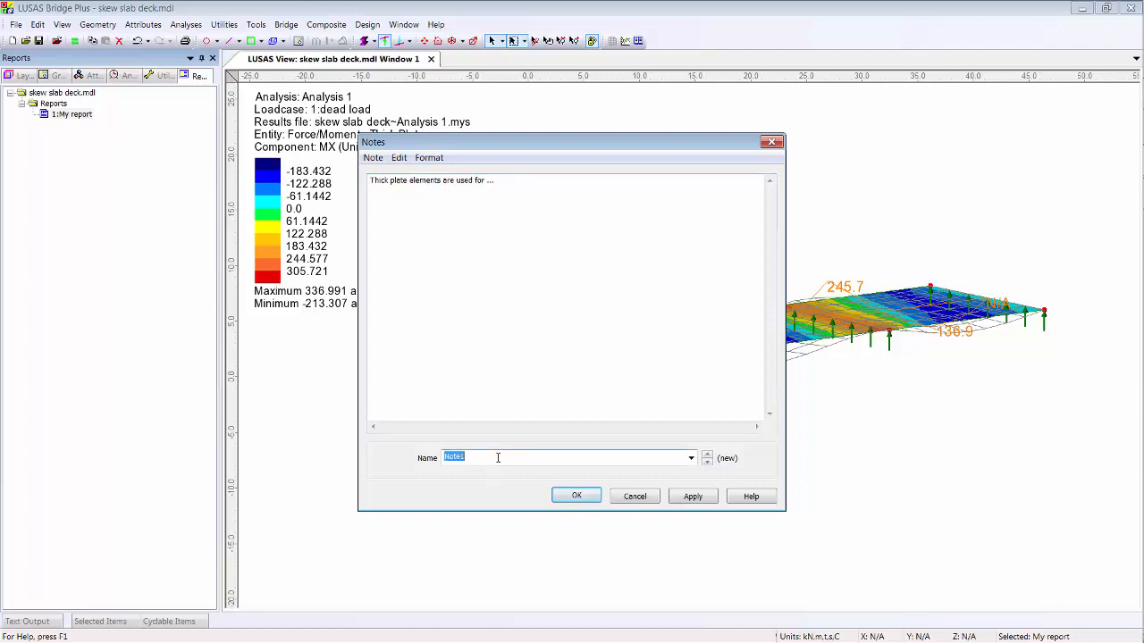
pyautogui.write('Element select')
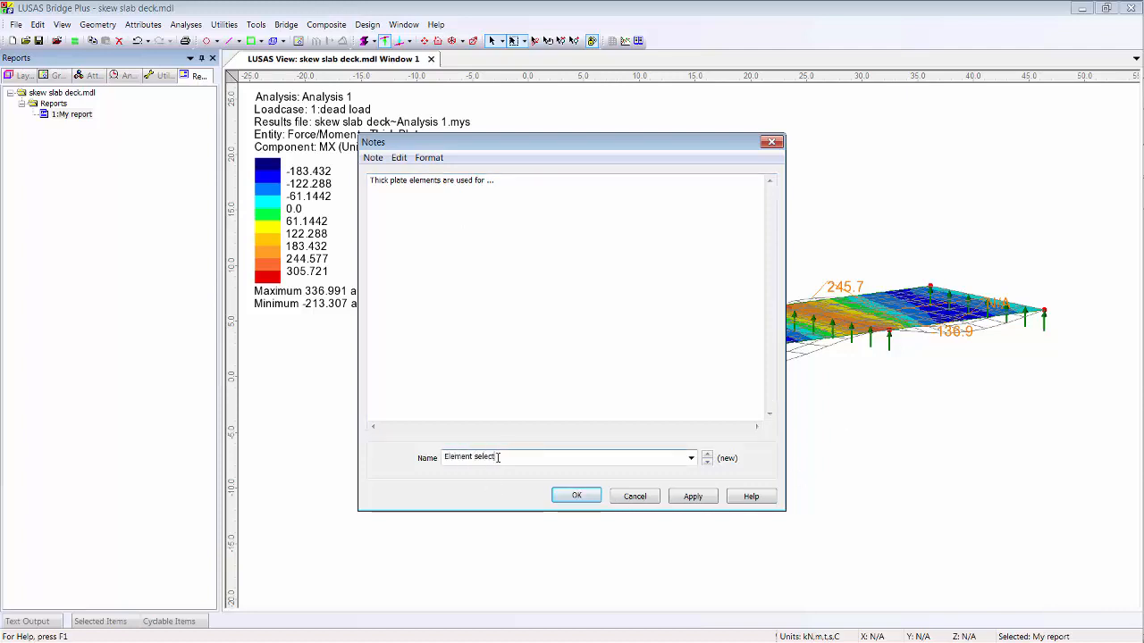
pyautogui.write('ion')
pyautogui.click(576, 496)
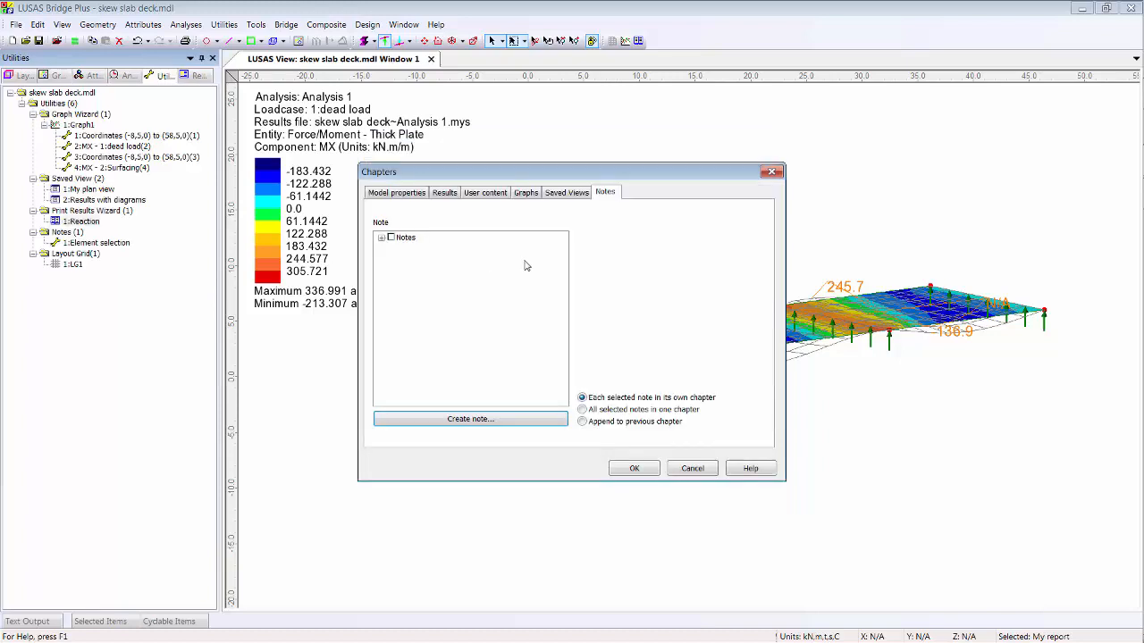
# Step: Include the Element selection note in its own chapter and add all the chosen chapters to the report
pyautogui.click(381, 237)
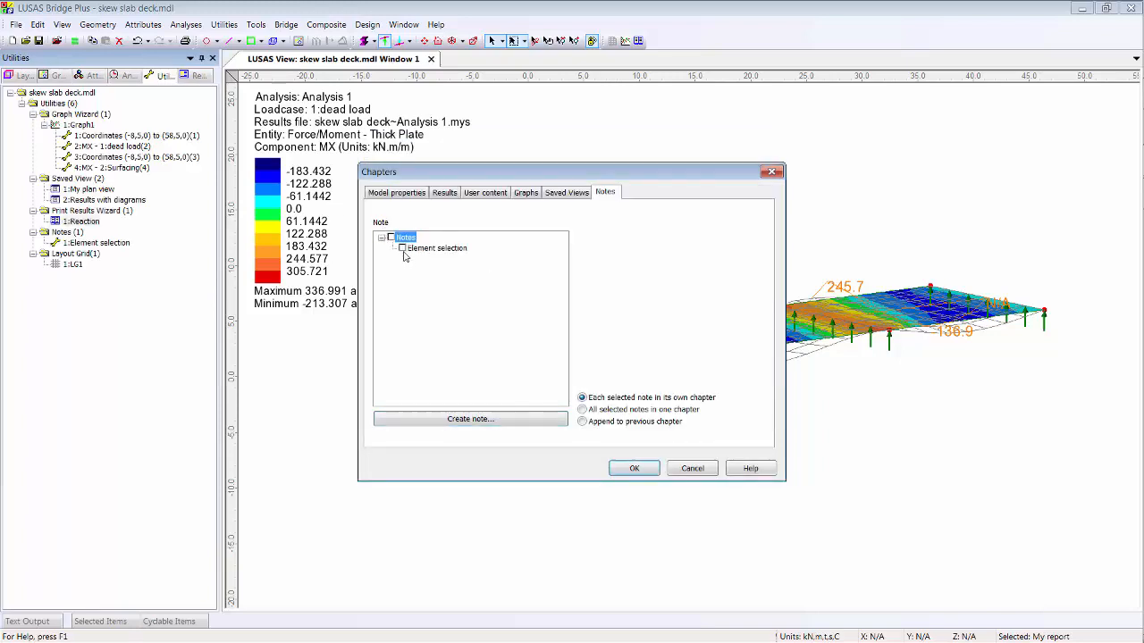
pyautogui.click(403, 249)
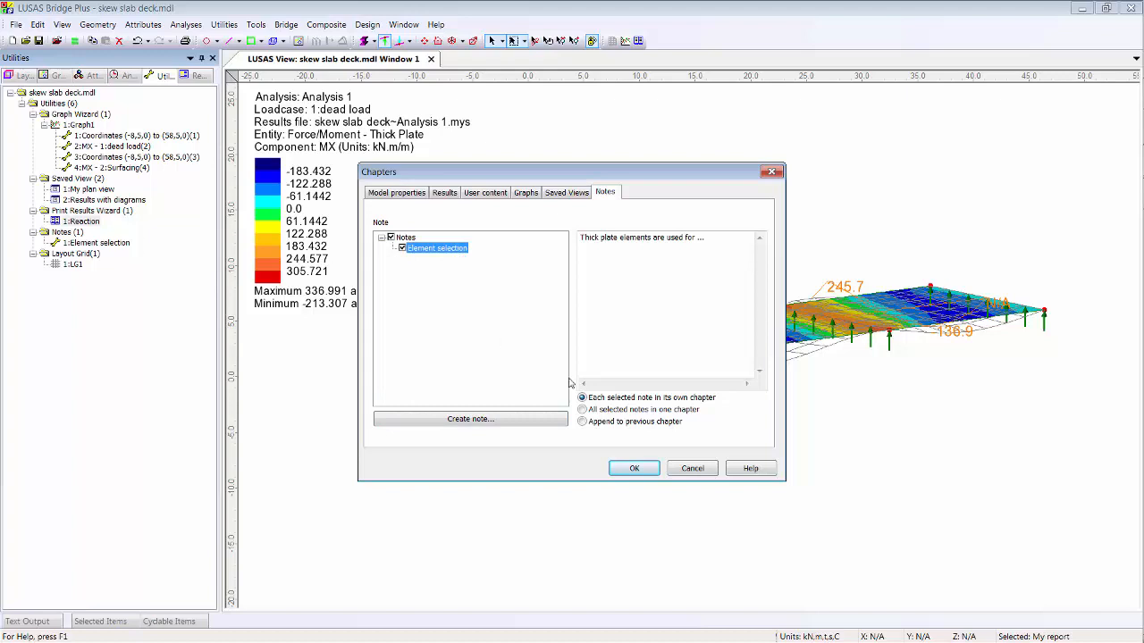
pyautogui.click(634, 468)
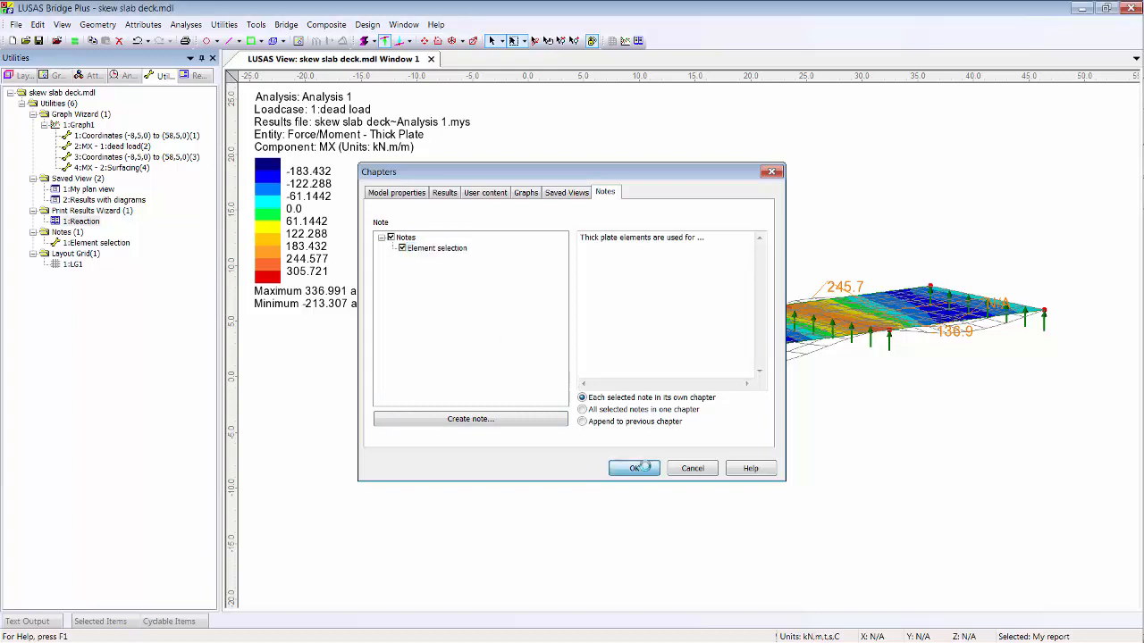
# Step: View My report as a PDF with whole pages shown, and page through it from the front page to the Element selection note
pyautogui.rightClick(79, 116)
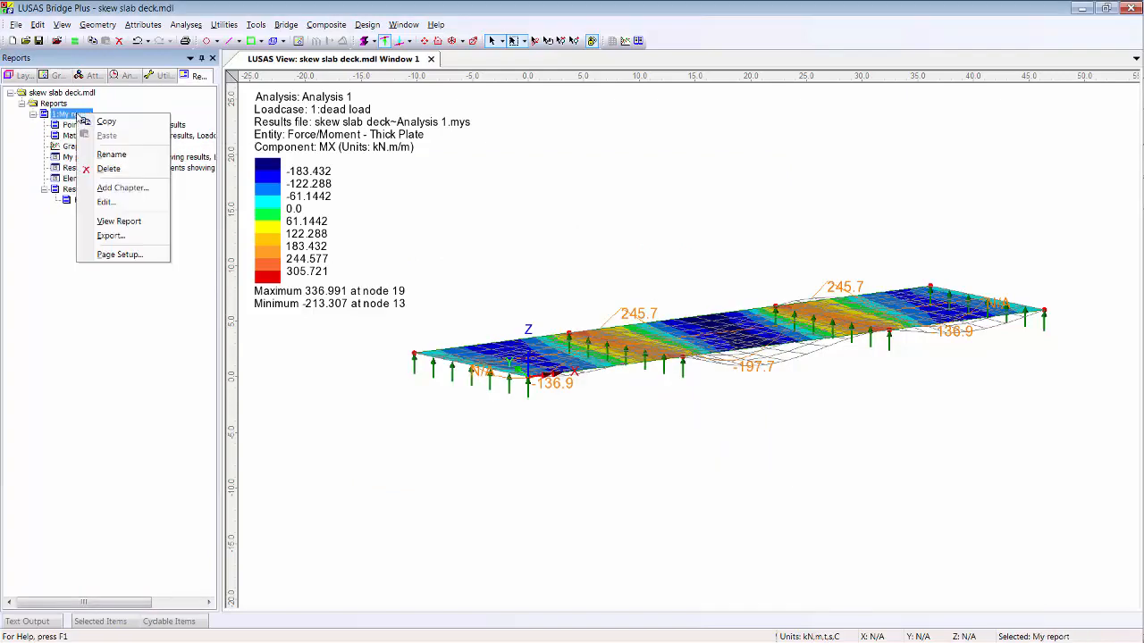
pyautogui.click(129, 220)
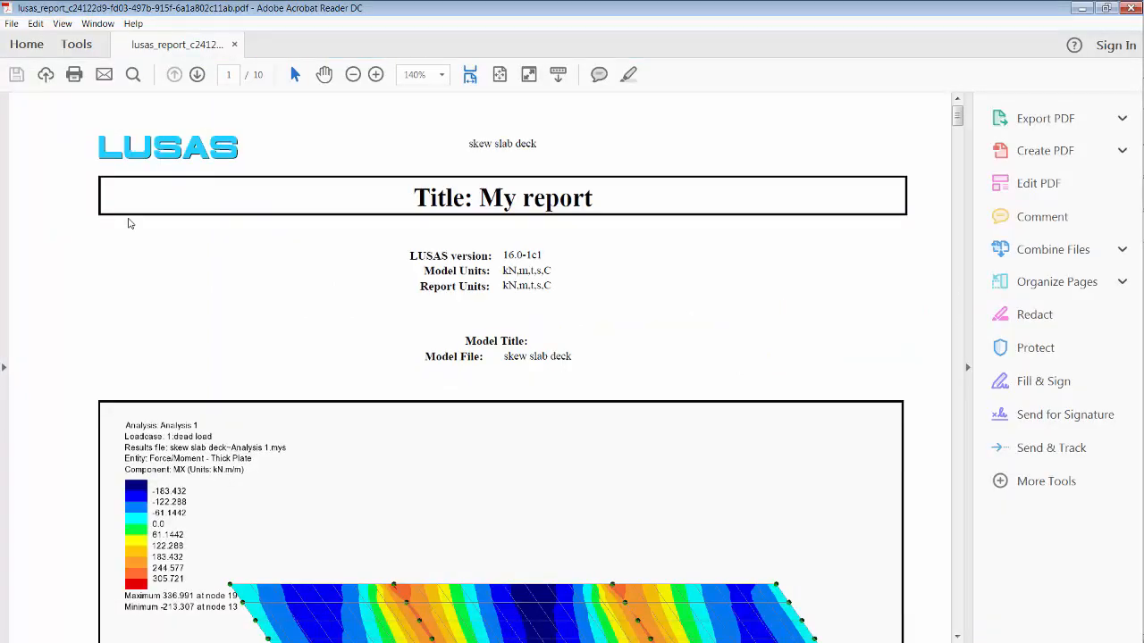
pyautogui.click(500, 74)
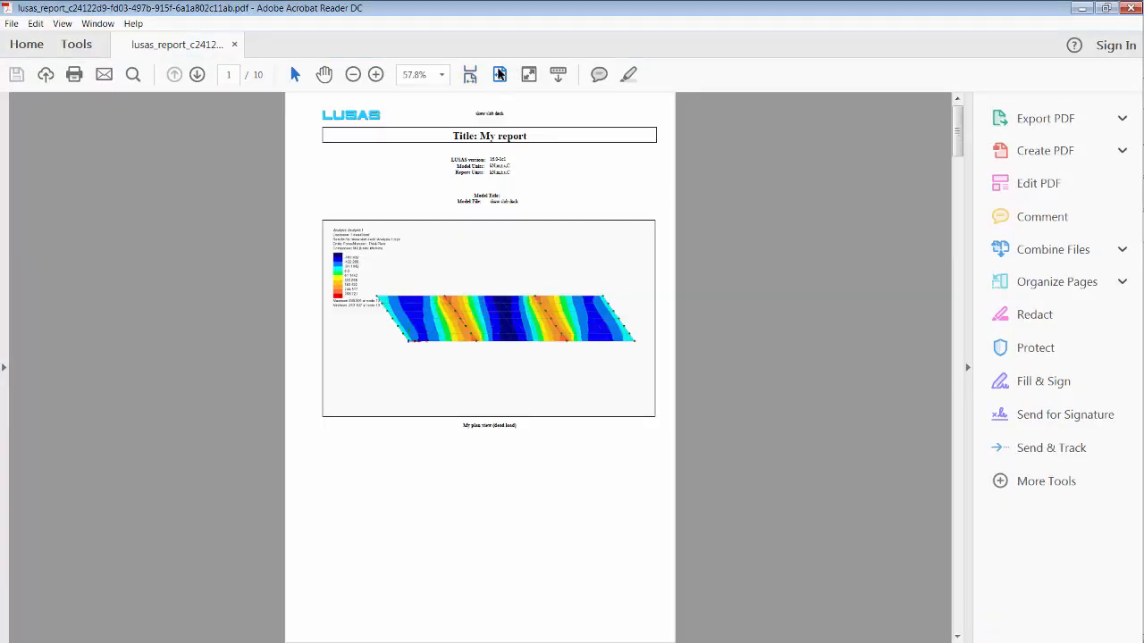
pyautogui.click(197, 75)
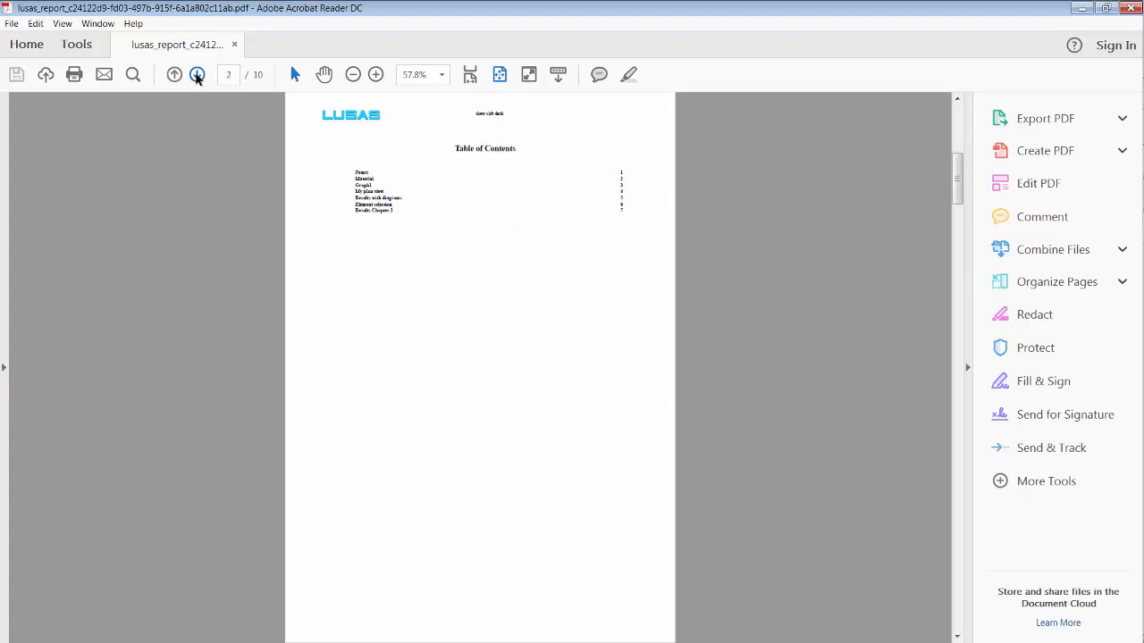
pyautogui.click(197, 75)
pyautogui.click(196, 75)
pyautogui.click(197, 75)
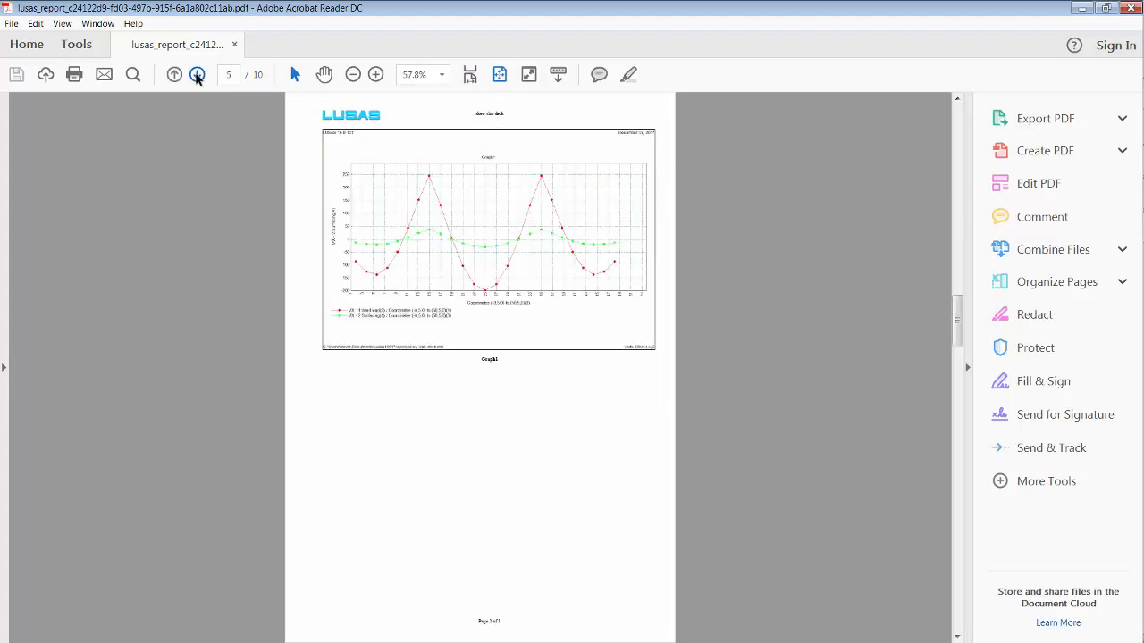
pyautogui.click(197, 75)
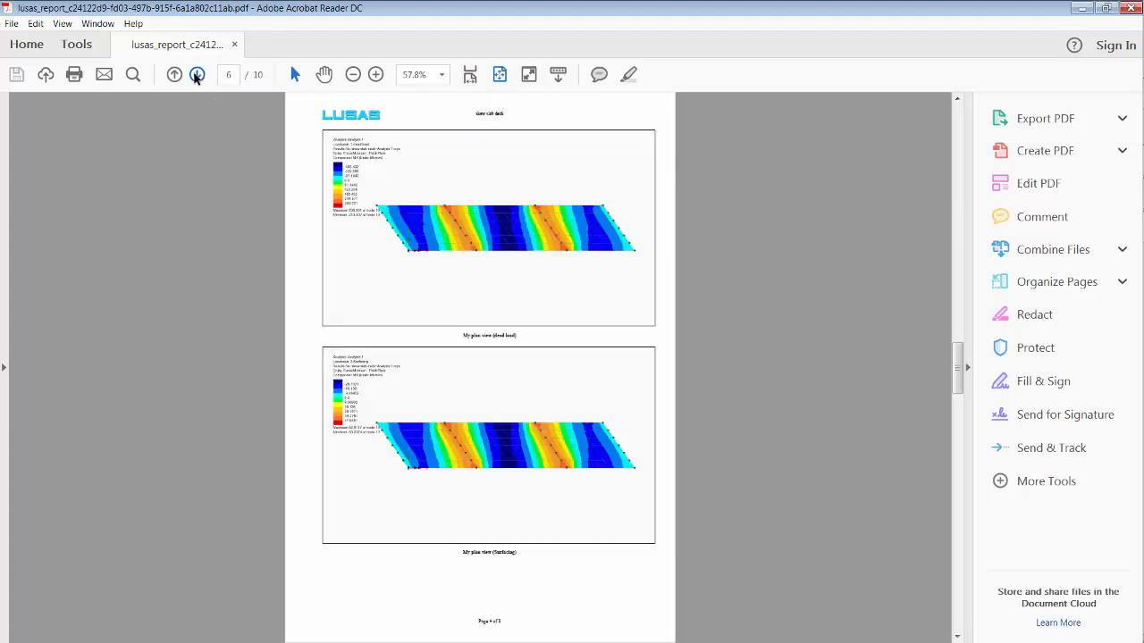
pyautogui.click(196, 75)
pyautogui.click(197, 75)
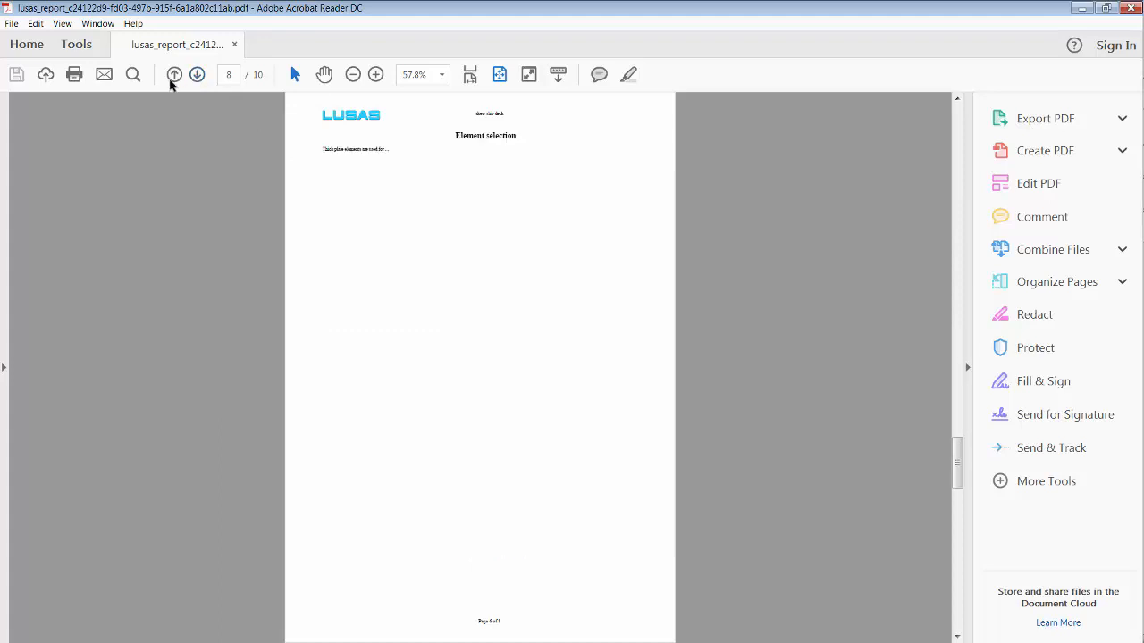
# Step: Go back to the report's Points page, examine the coordinate table enlarged, and close the PDF
pyautogui.click(175, 75)
pyautogui.click(175, 75)
pyautogui.click(174, 75)
pyautogui.click(175, 75)
pyautogui.click(175, 75)
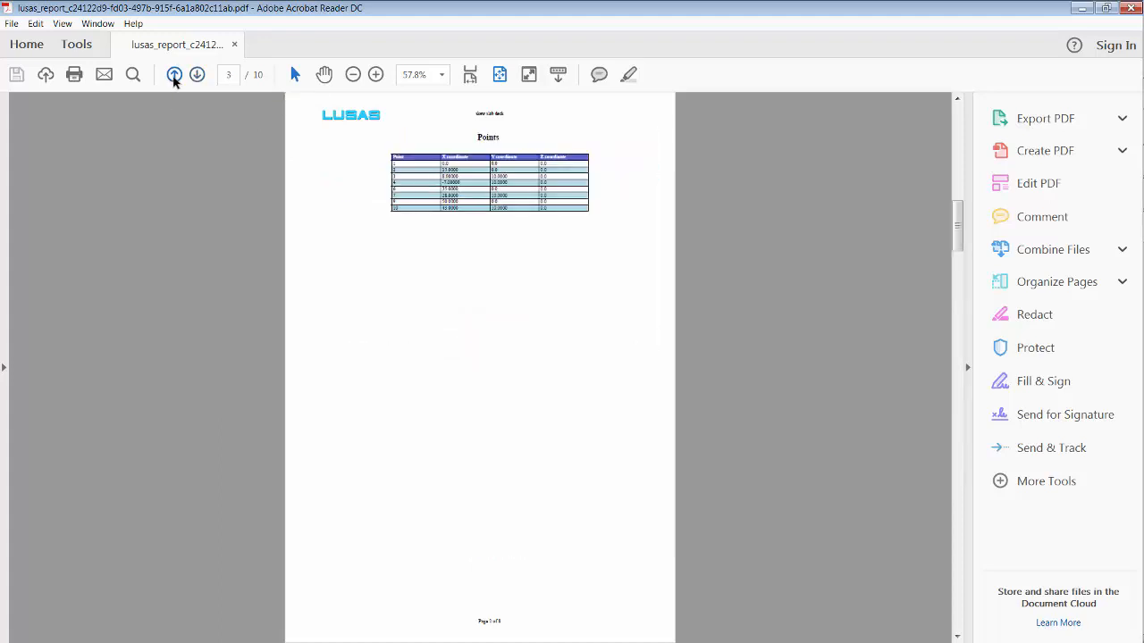
pyautogui.keyDown('ctrl'); pyautogui.scroll(3, 503, 206); pyautogui.keyUp('ctrl')
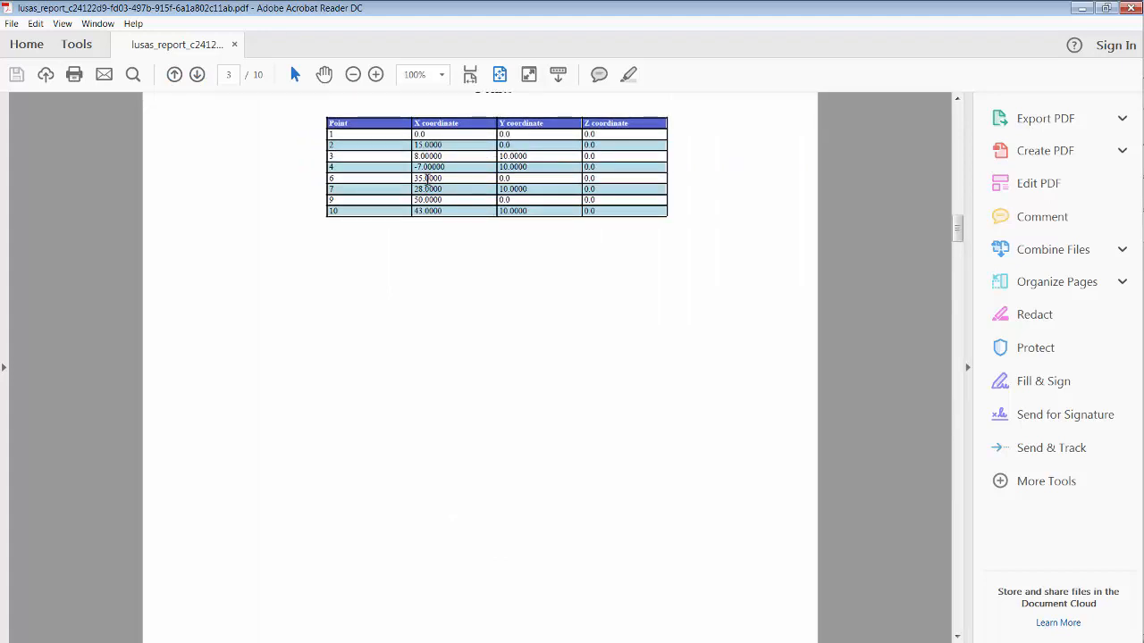
pyautogui.scroll(2, 427, 179)
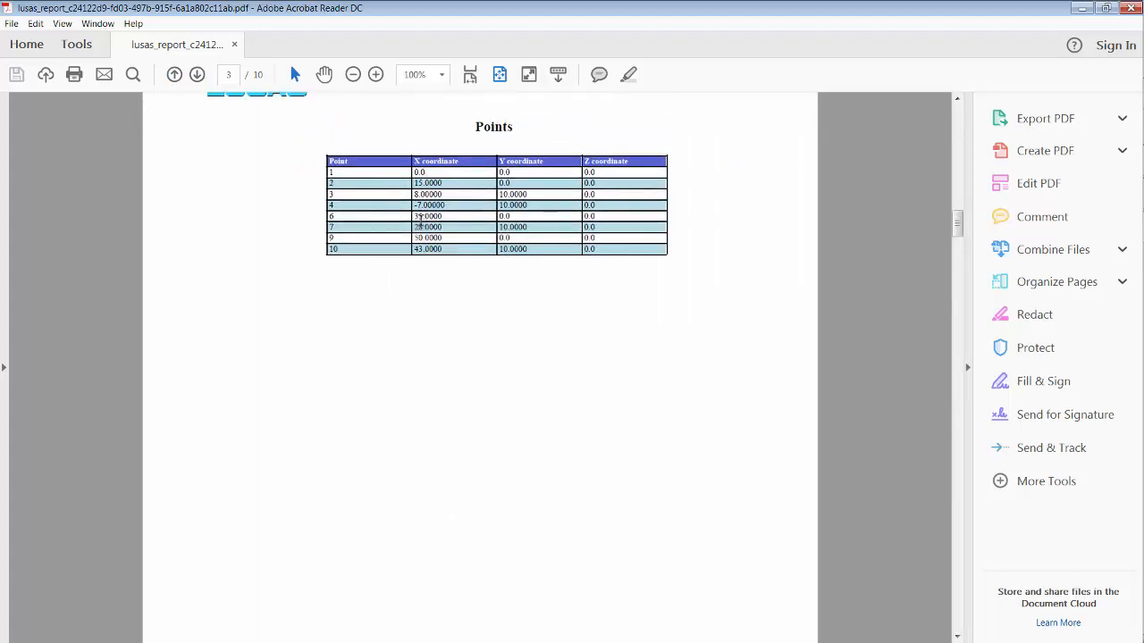
pyautogui.scroll(1, 420, 220)
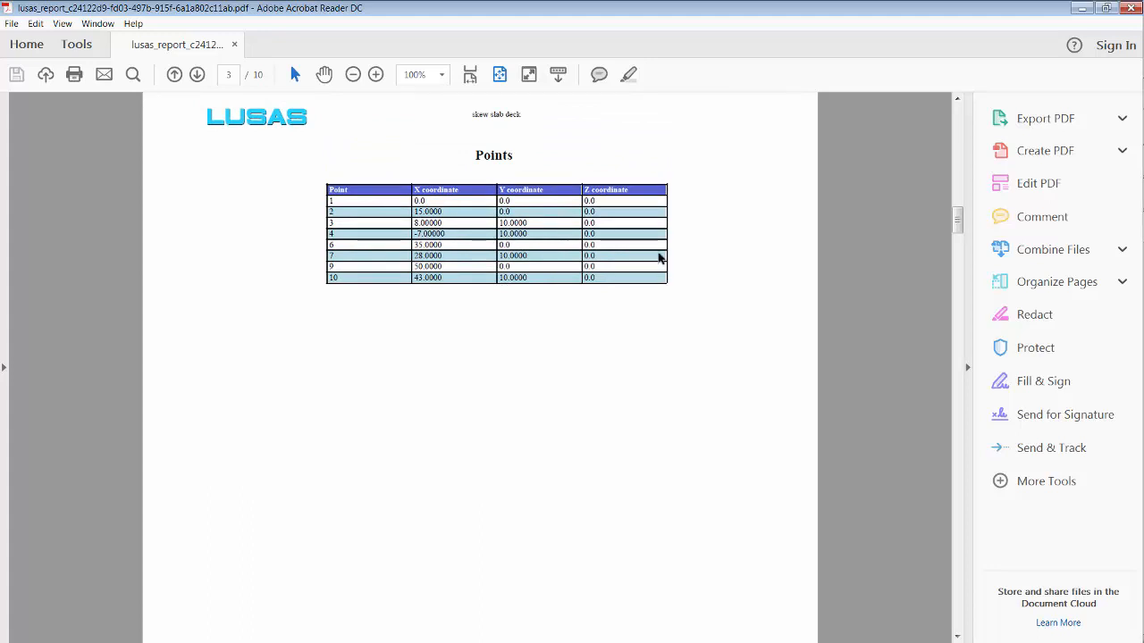
pyautogui.click(1131, 8)
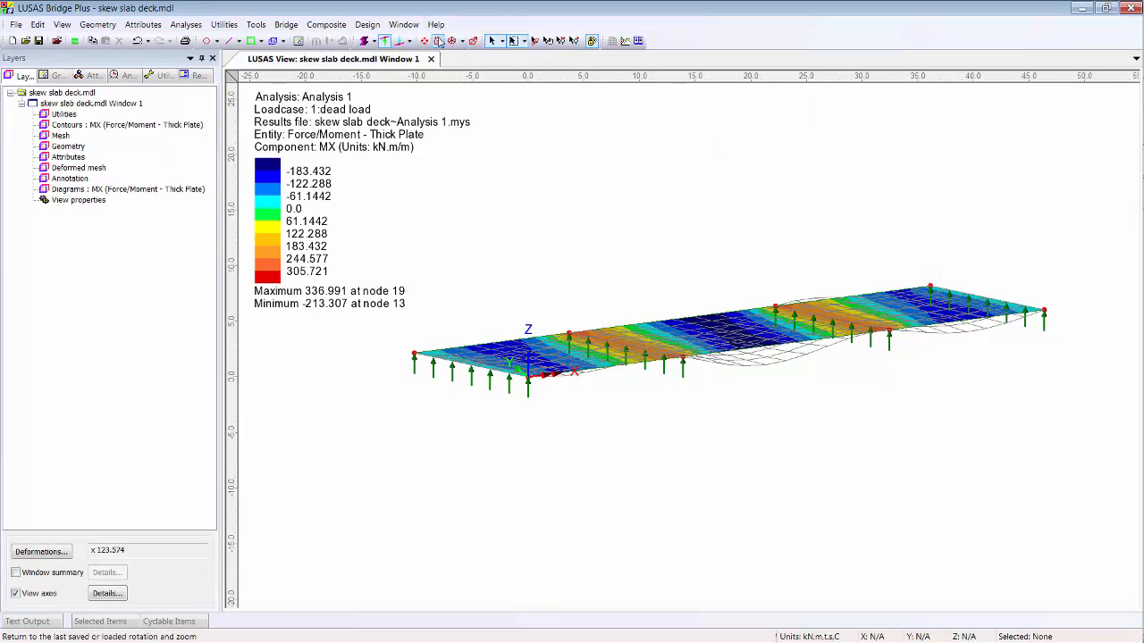
# Step: Translate the deck's upper longitudinal edge, with its points and lines, by 2*7 in X
pyautogui.click(439, 41)
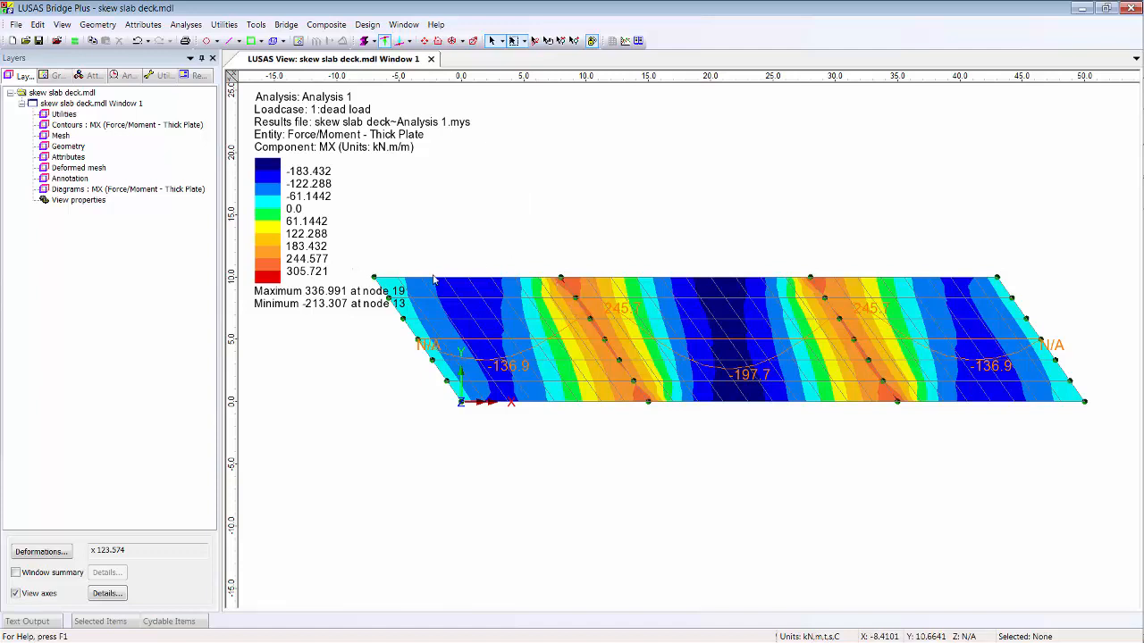
pyautogui.moveTo(352, 268); pyautogui.dragTo(1023, 285)
pyautogui.click(329, 41)
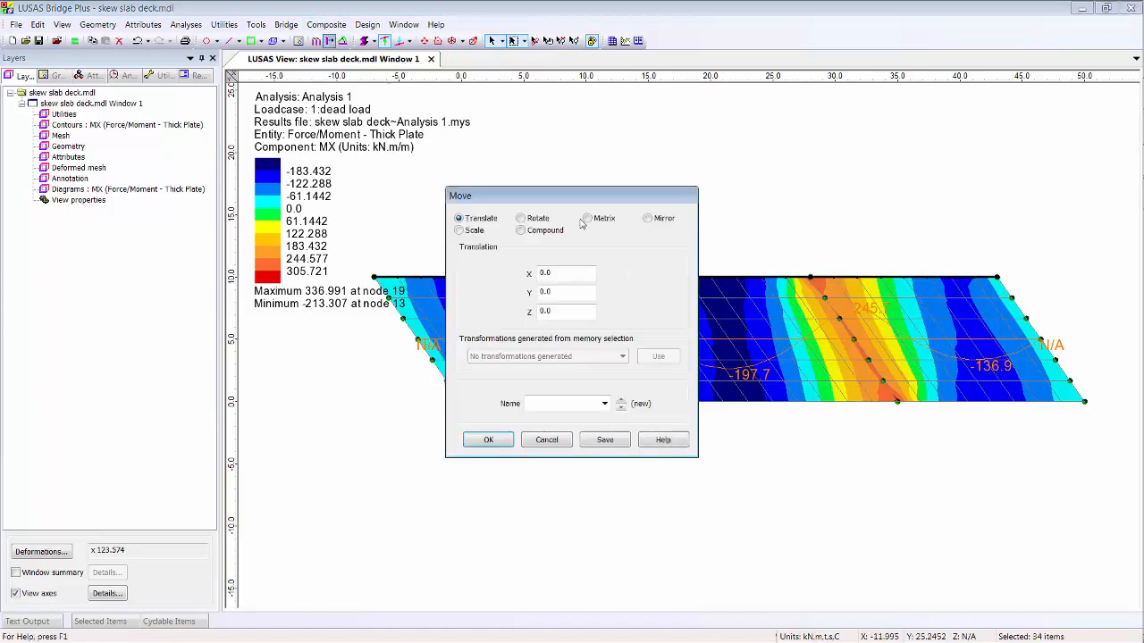
pyautogui.moveTo(575, 202); pyautogui.dragTo(163, 187)
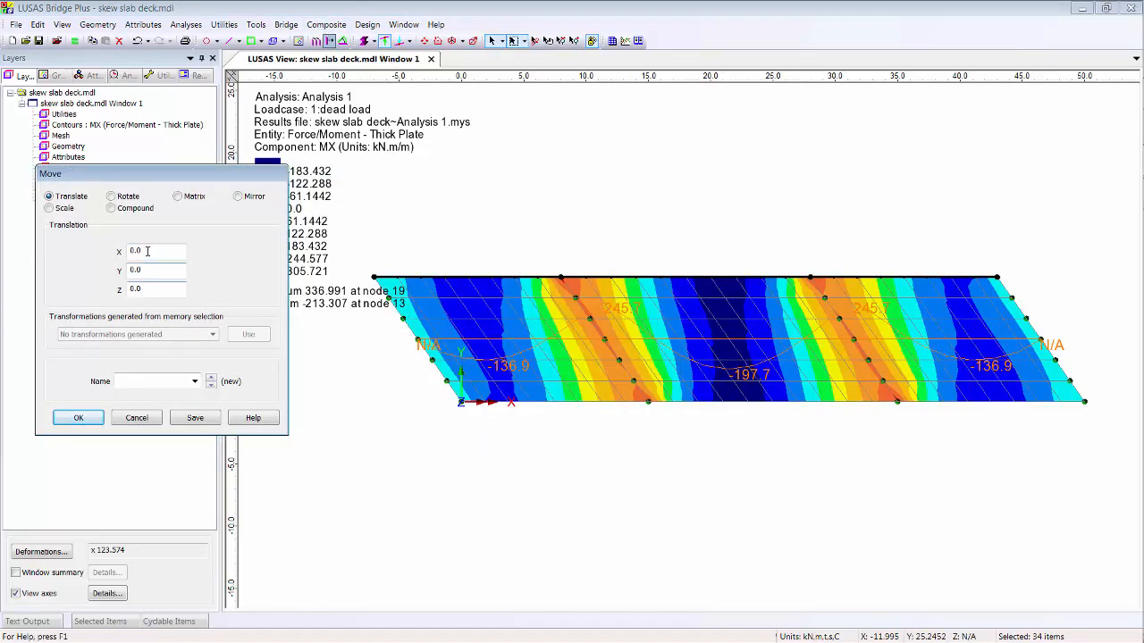
pyautogui.moveTo(148, 251); pyautogui.dragTo(3, 248)
pyautogui.write('2*7')
pyautogui.click(82, 418)
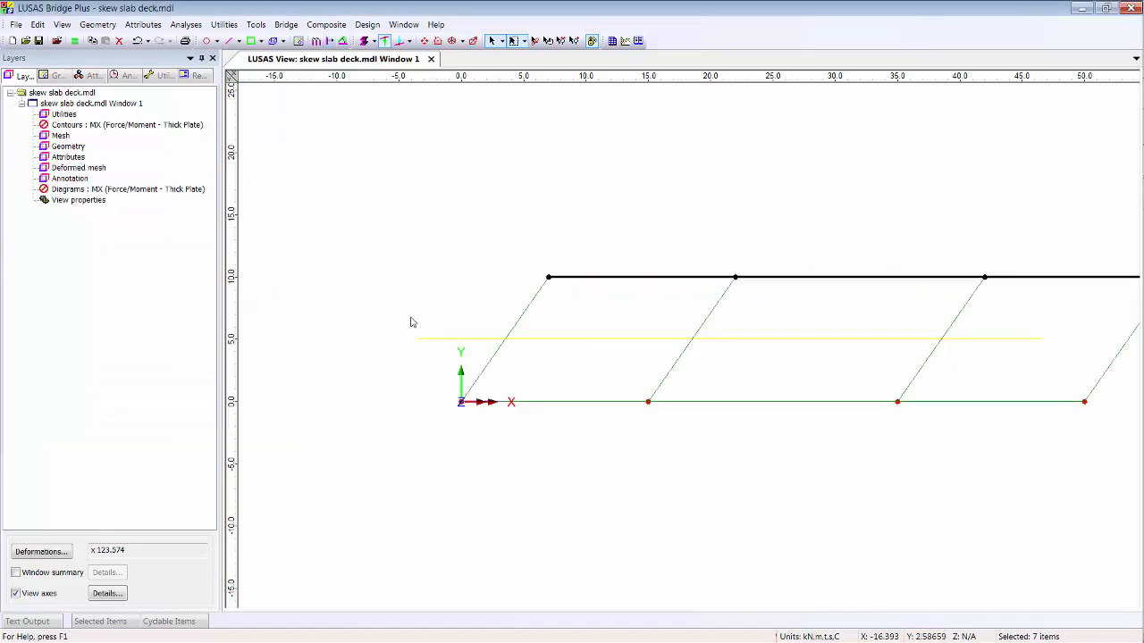
# Step: Clear the edge selection, save the model and re-solve Analysis 1 with the reversed skew
pyautogui.click(437, 40)
pyautogui.click(462, 296)
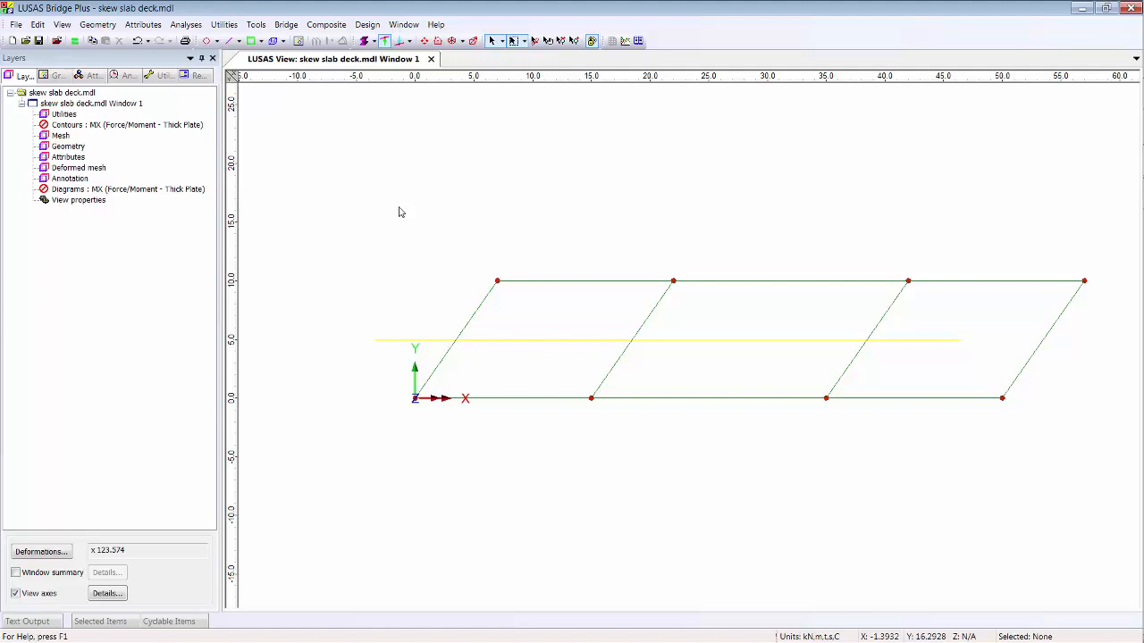
pyautogui.click(74, 40)
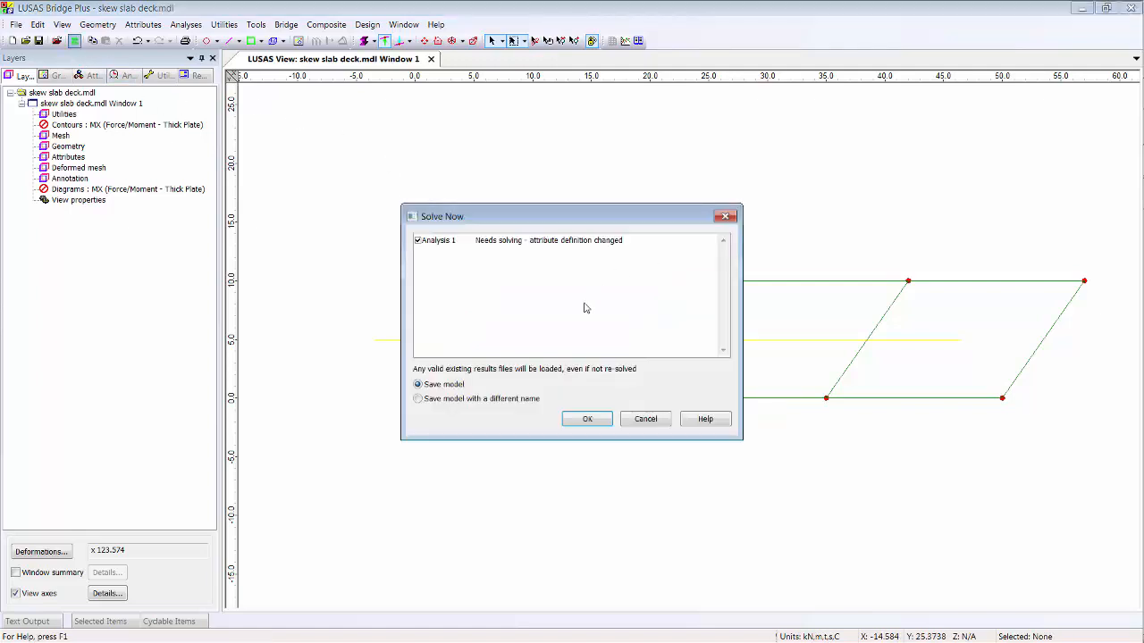
pyautogui.click(604, 424)
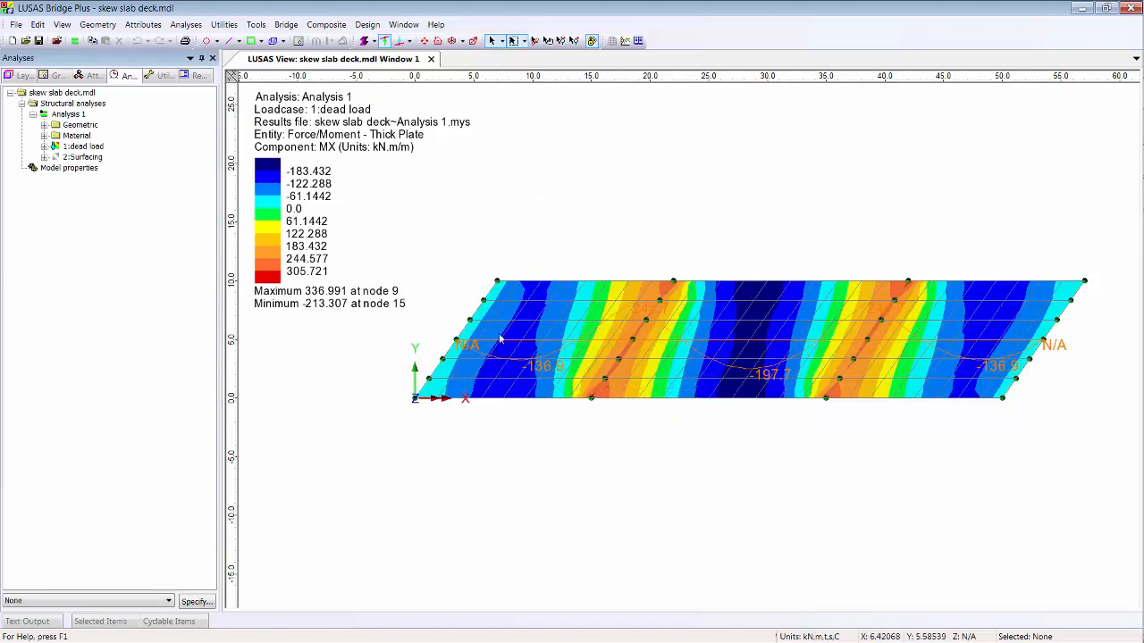
# Step: View My report as a PDF with whole pages shown, page from the front page to the Results with diagrams page, and close it
pyautogui.click(197, 76)
pyautogui.rightClick(82, 116)
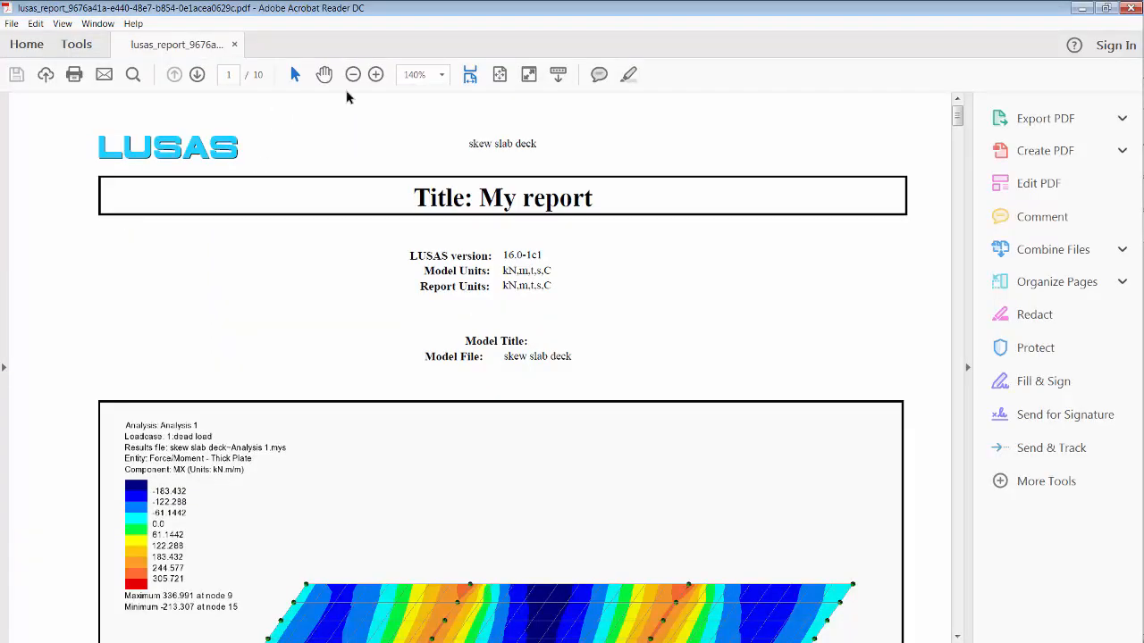
pyautogui.click(499, 75)
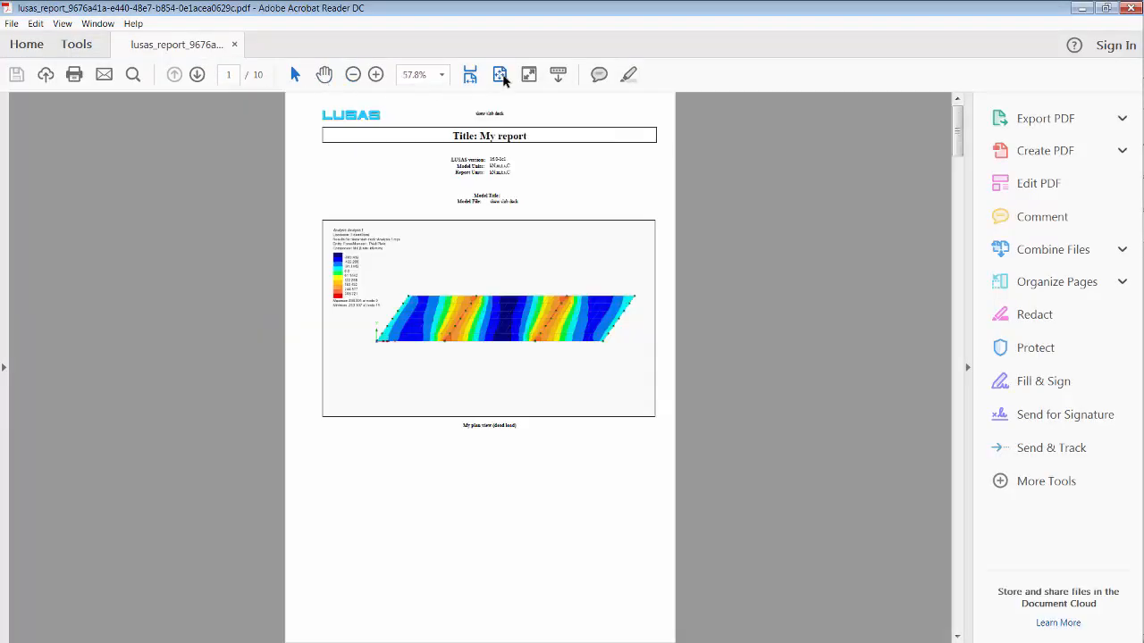
pyautogui.click(198, 75)
pyautogui.click(197, 75)
pyautogui.click(197, 75)
pyautogui.click(197, 75)
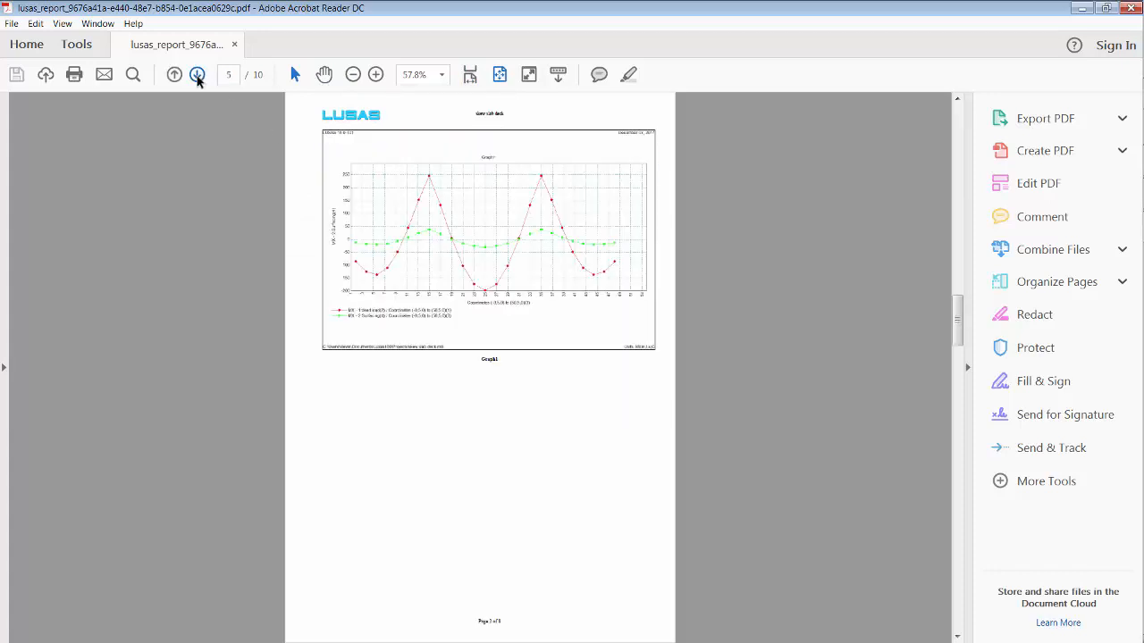
pyautogui.click(197, 75)
pyautogui.click(198, 76)
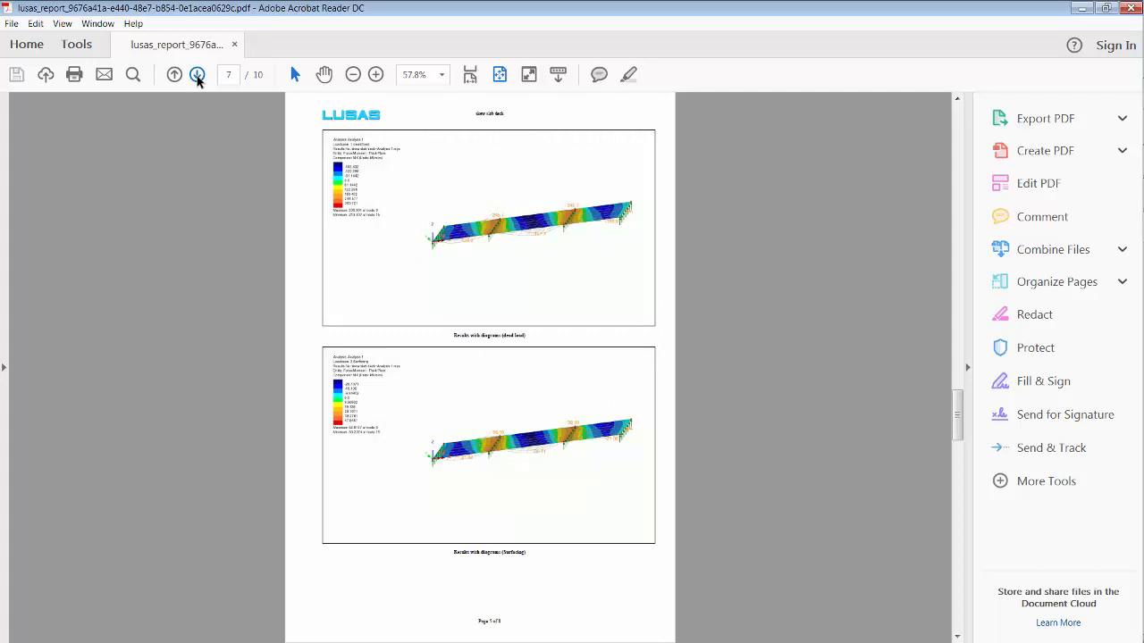
pyautogui.click(1129, 8)
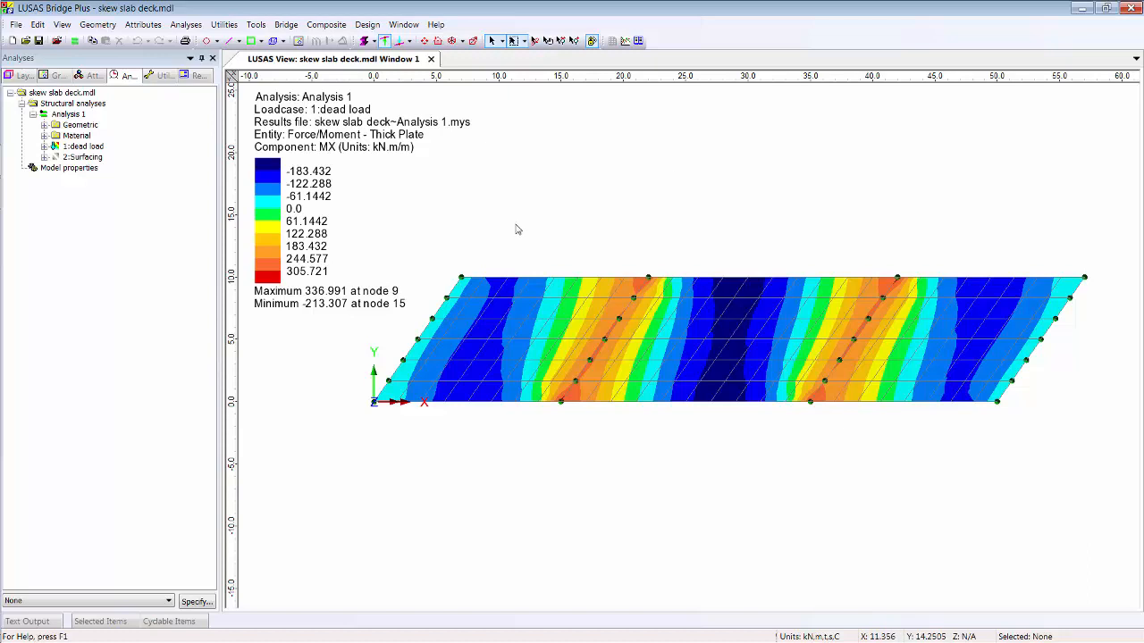
# Step: Close all results files and deassign the Iso1 C50/60 concrete material from the middle span surface
pyautogui.click(591, 40)
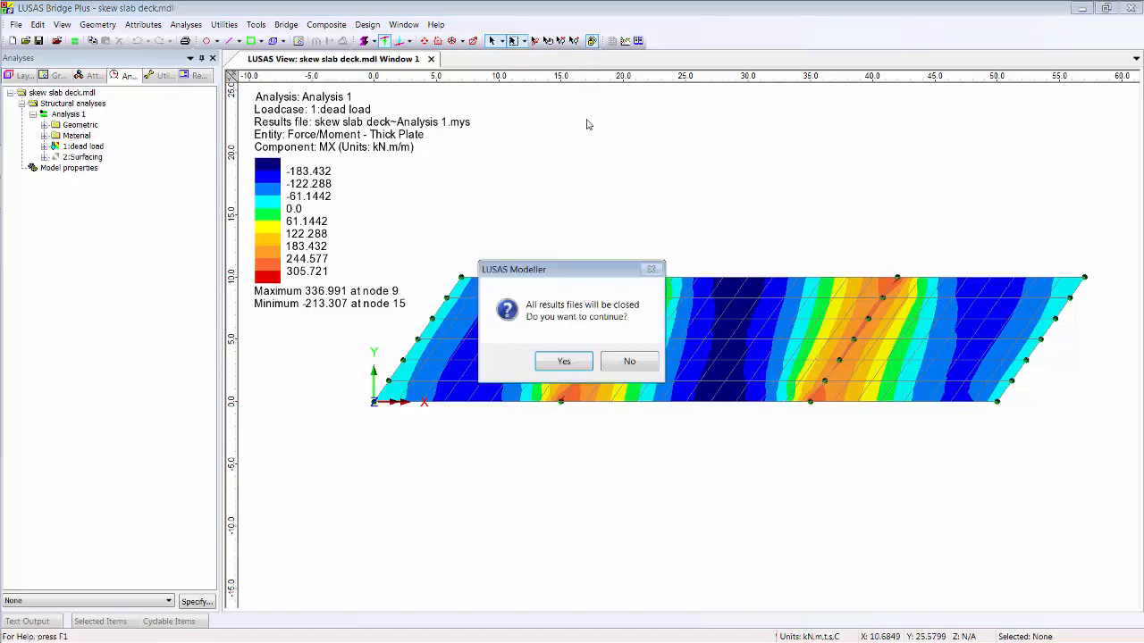
pyautogui.click(555, 367)
pyautogui.click(751, 313)
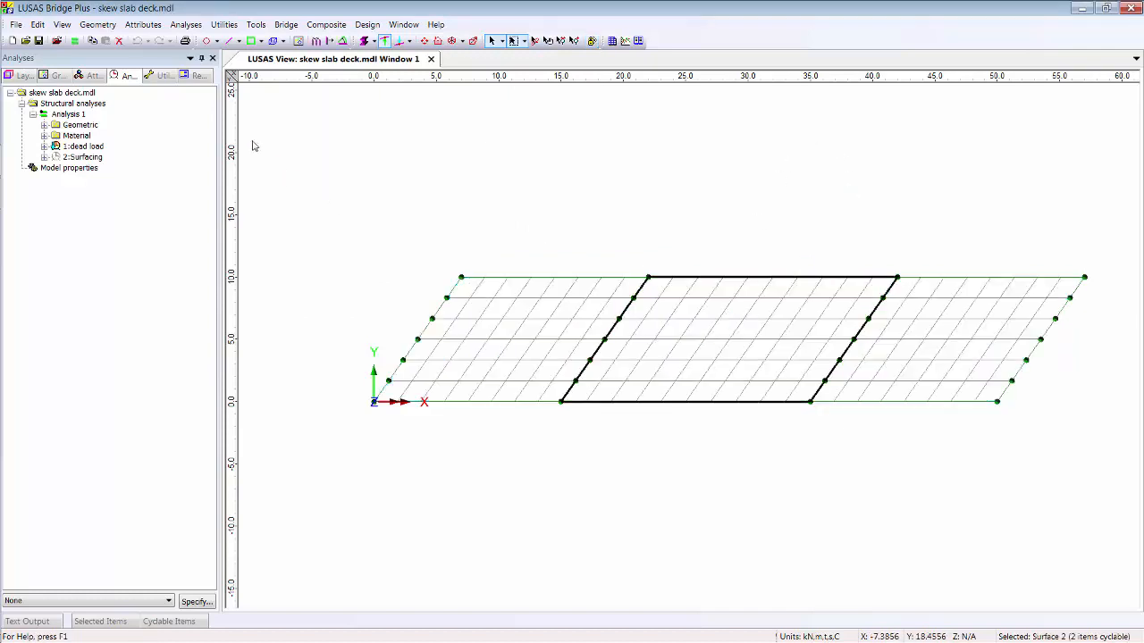
pyautogui.click(92, 75)
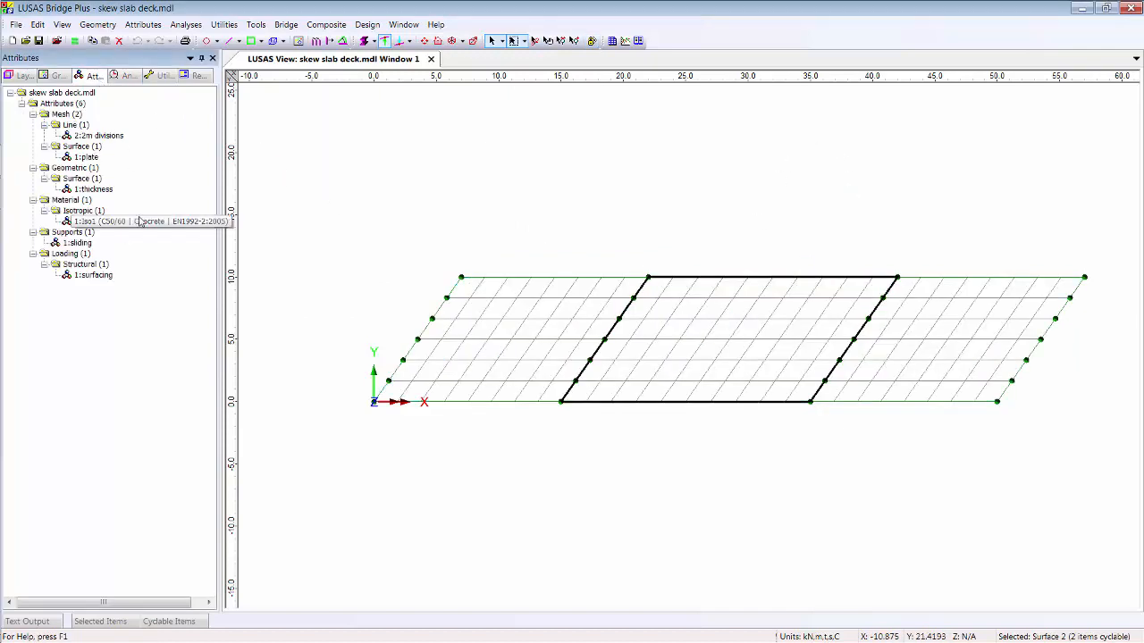
pyautogui.rightClick(140, 221)
pyautogui.moveTo(185, 499)
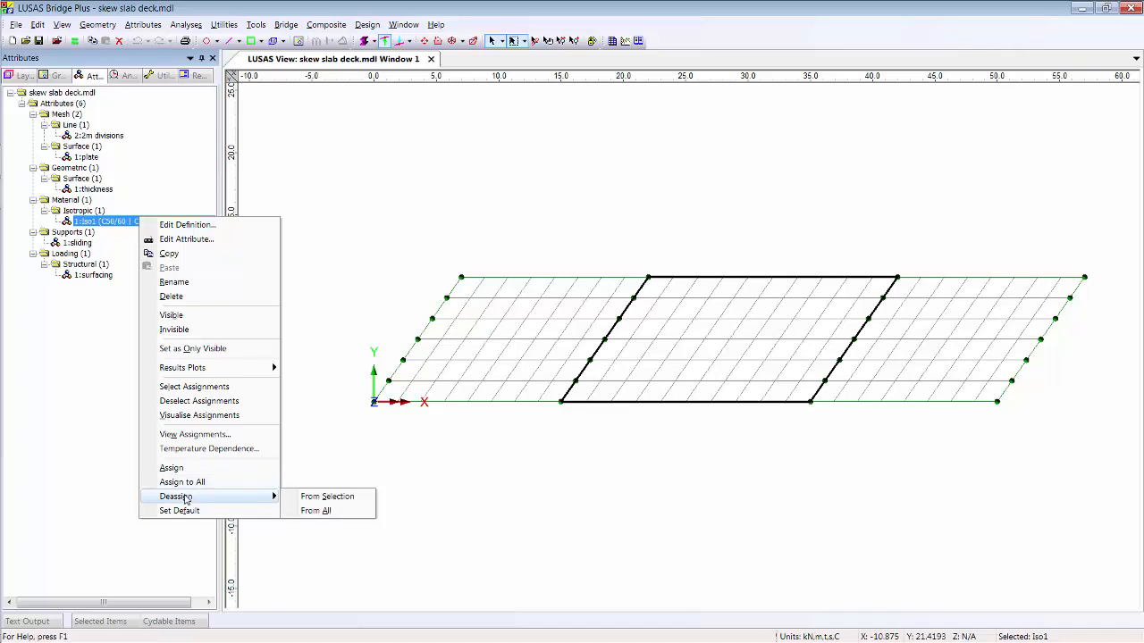
pyautogui.click(335, 498)
pyautogui.click(613, 238)
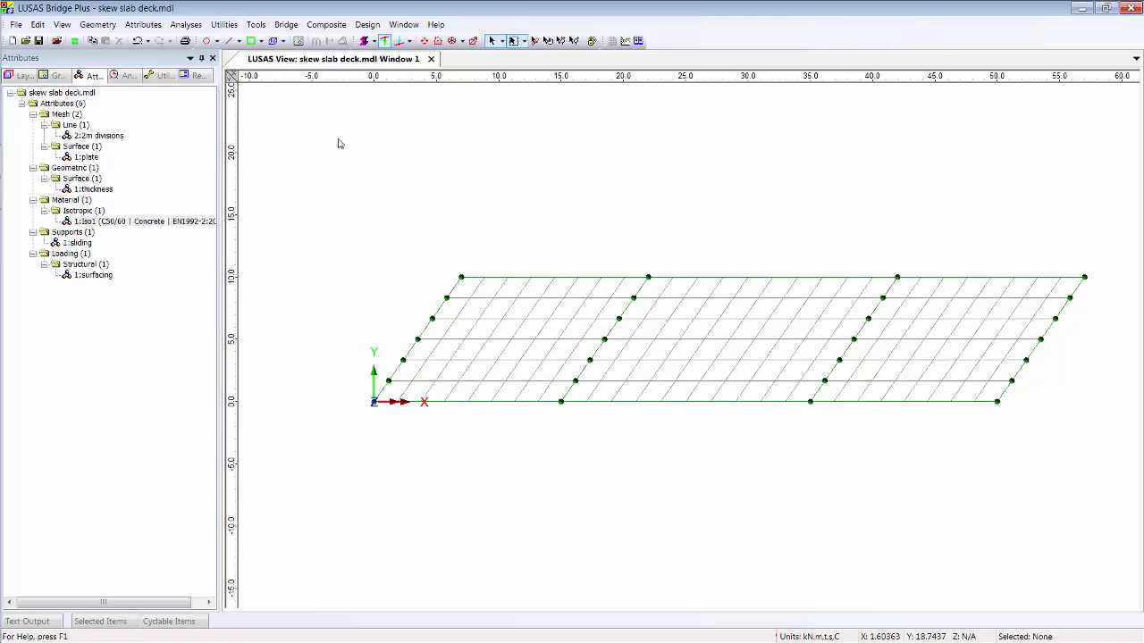
# Step: Examine the file formats available for import and leave without importing anything
pyautogui.click(16, 25)
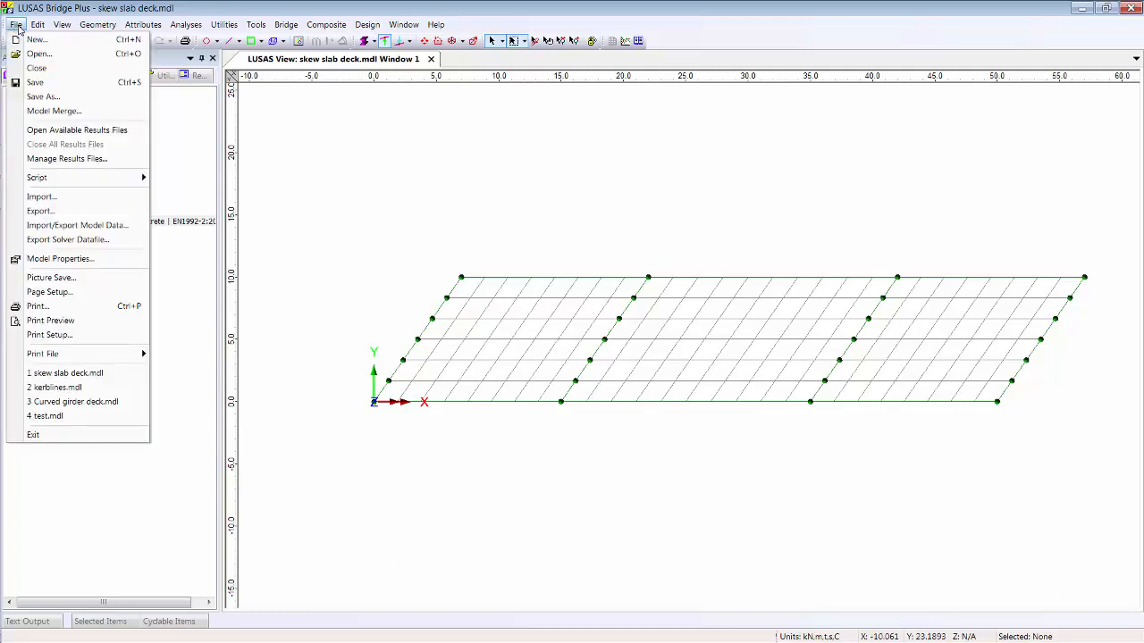
pyautogui.click(96, 197)
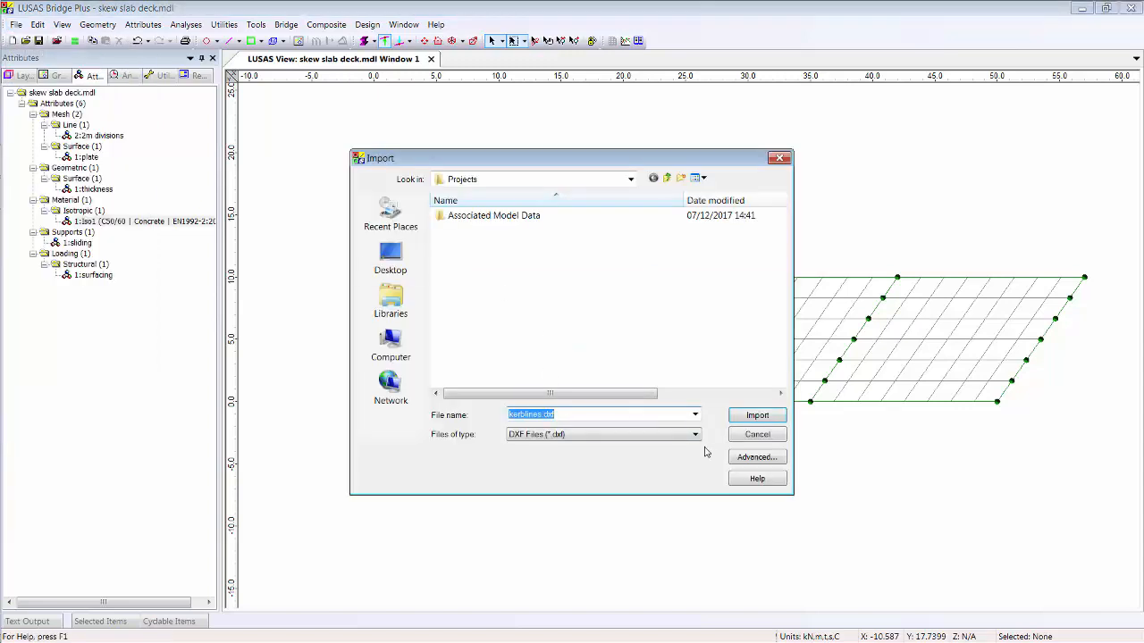
pyautogui.click(696, 435)
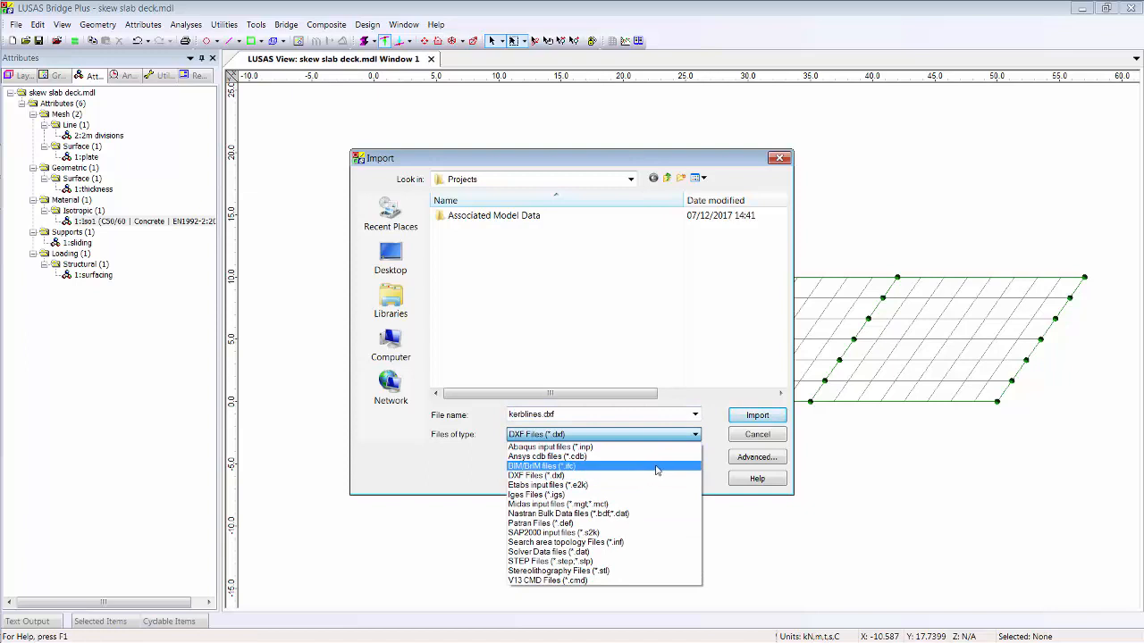
pyautogui.click(767, 439)
pyautogui.click(768, 442)
# Step: Merge kerblines.mdl into the model and delete the imported Analysis 1 that comes with it
pyautogui.click(16, 24)
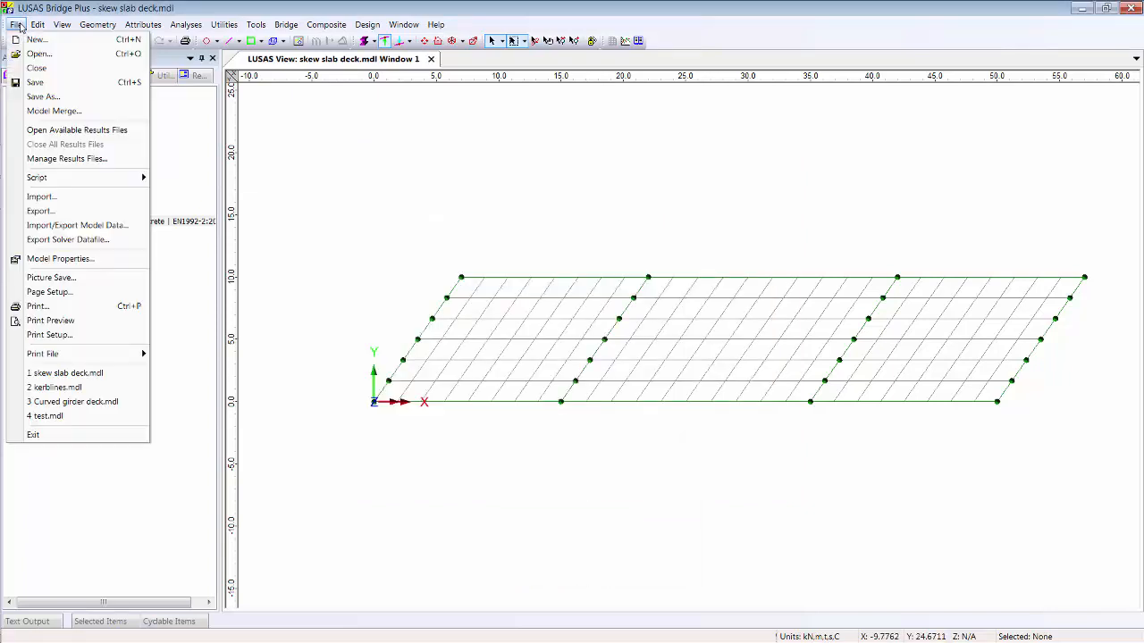
pyautogui.click(36, 111)
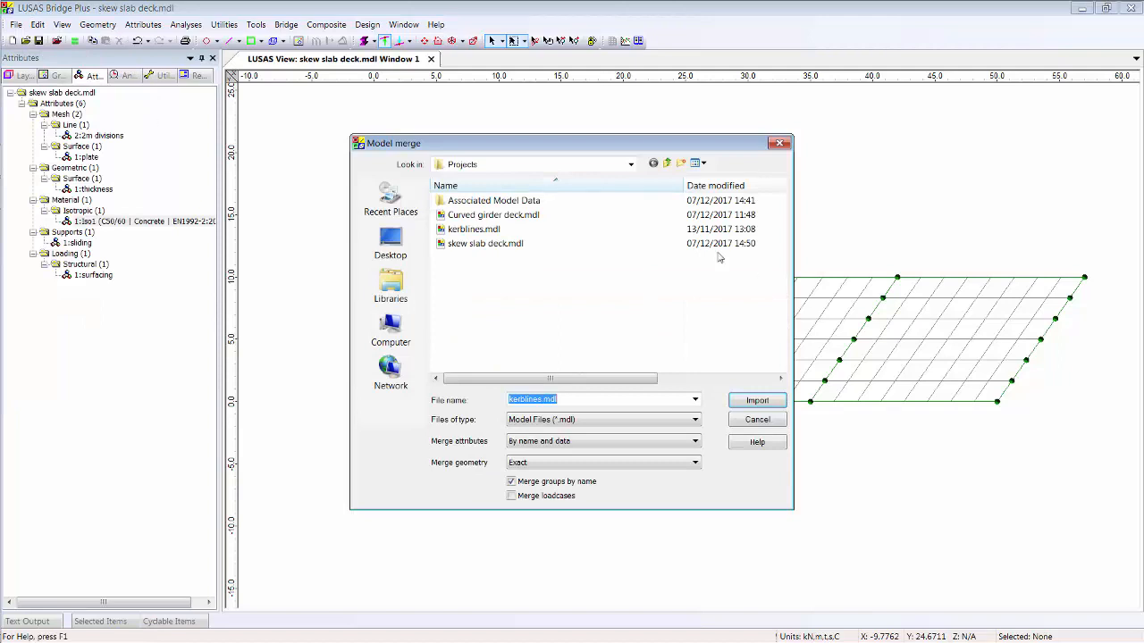
pyautogui.click(662, 230)
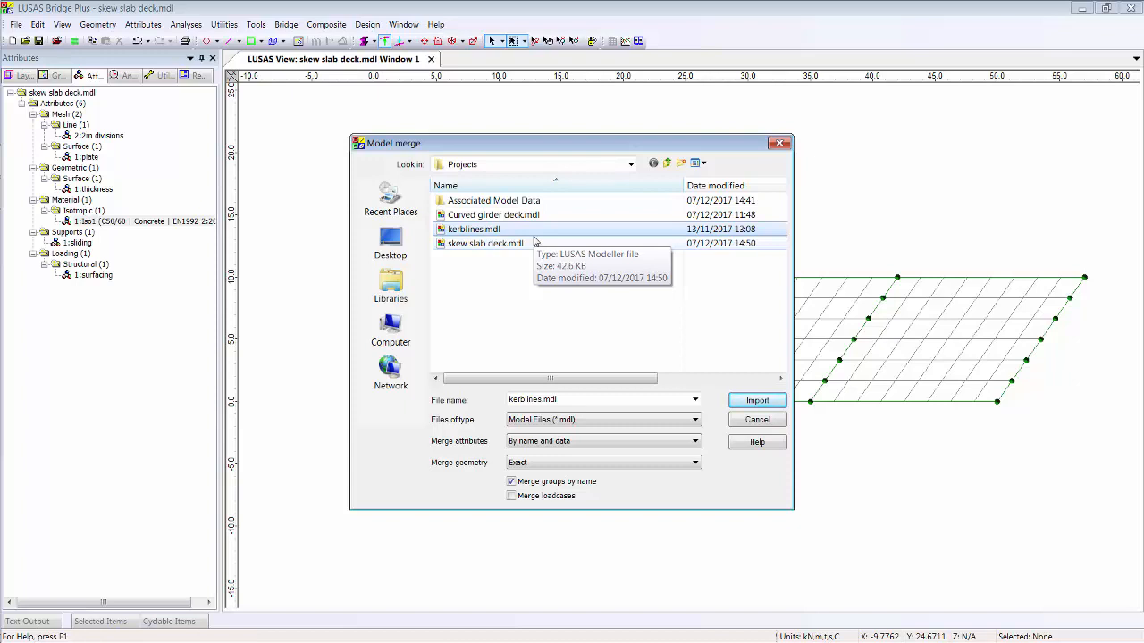
pyautogui.click(758, 401)
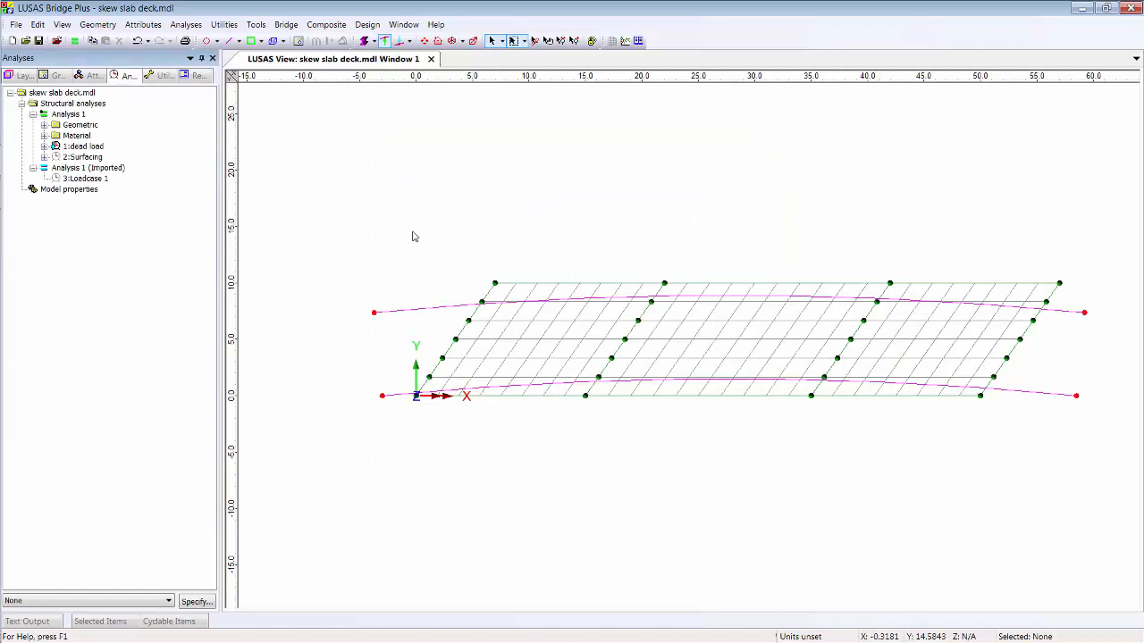
pyautogui.click(100, 168)
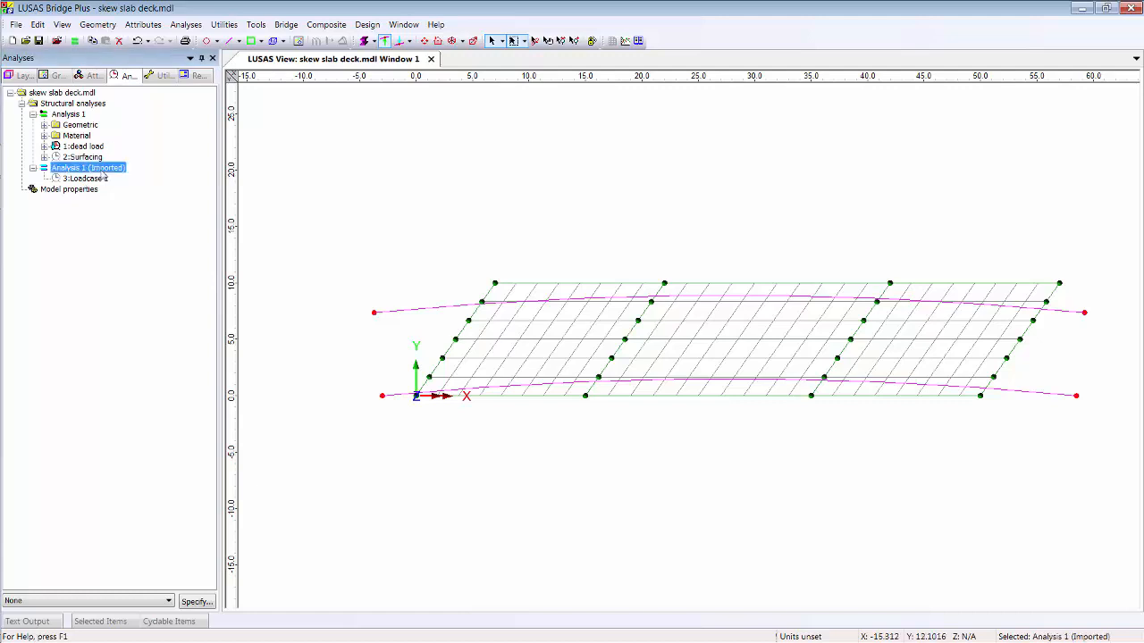
pyautogui.press('Delete')
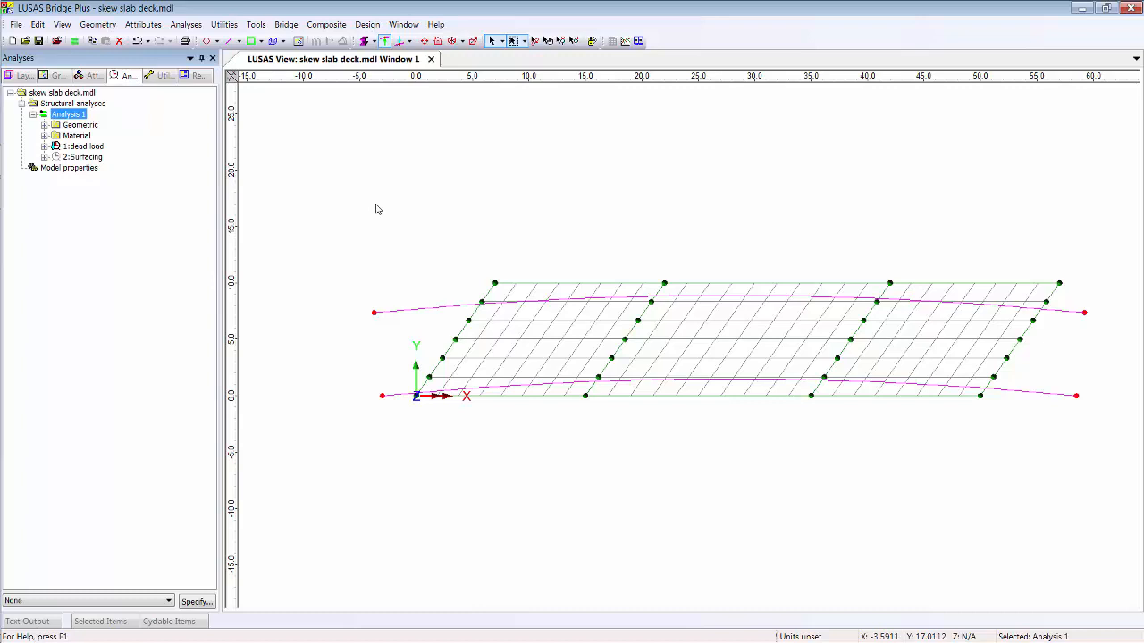
# Step: Save the model under the new name skew slab deck 2.mdl
pyautogui.click(38, 40)
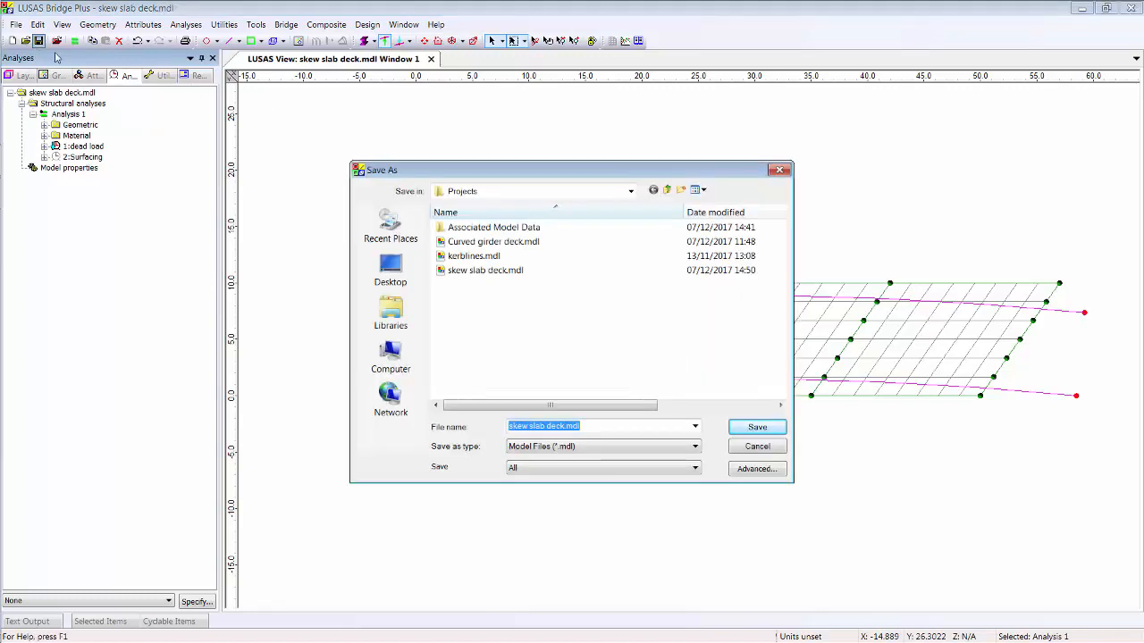
pyautogui.click(563, 426)
pyautogui.write('2')
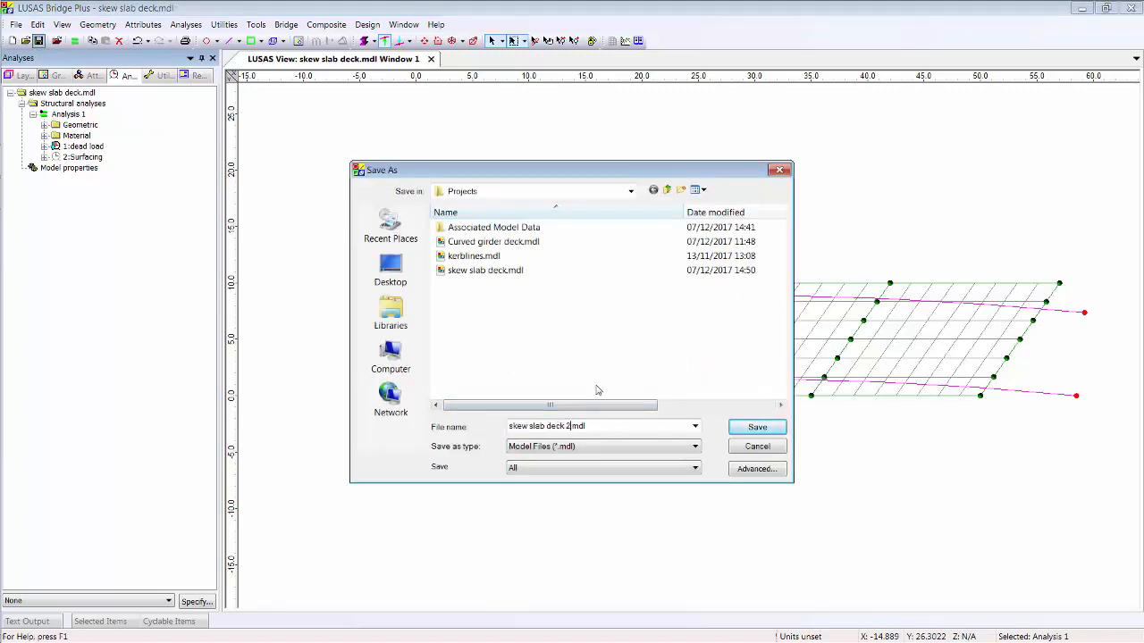
pyautogui.press('Return')
# Step: Try to solve Analysis 1 of the skew slab deck 2 model
pyautogui.click(75, 42)
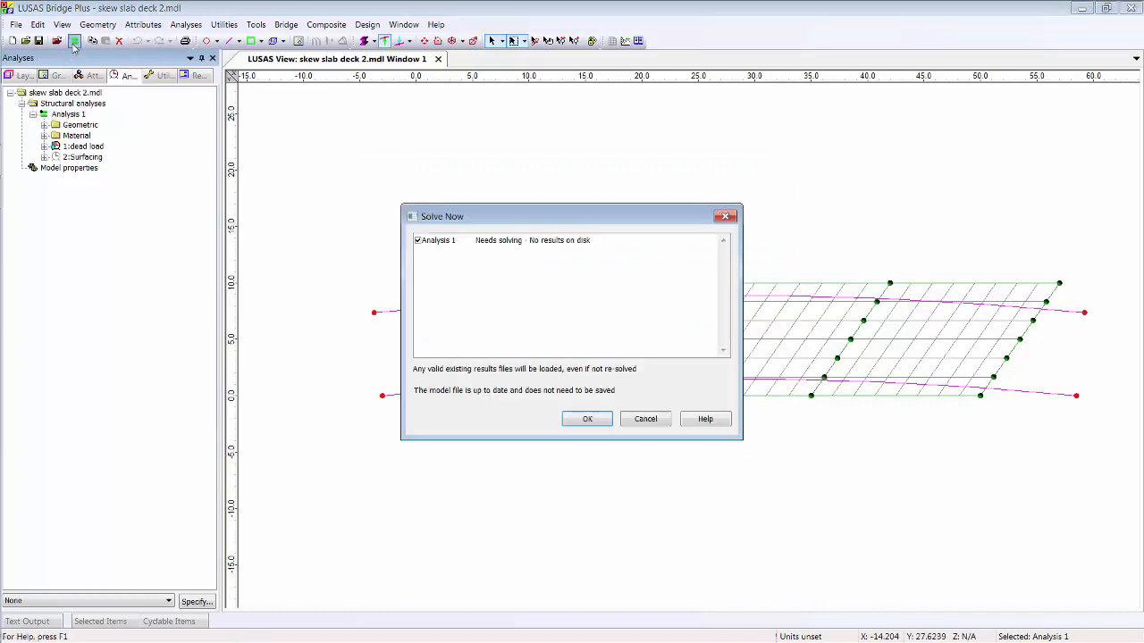
pyautogui.click(595, 420)
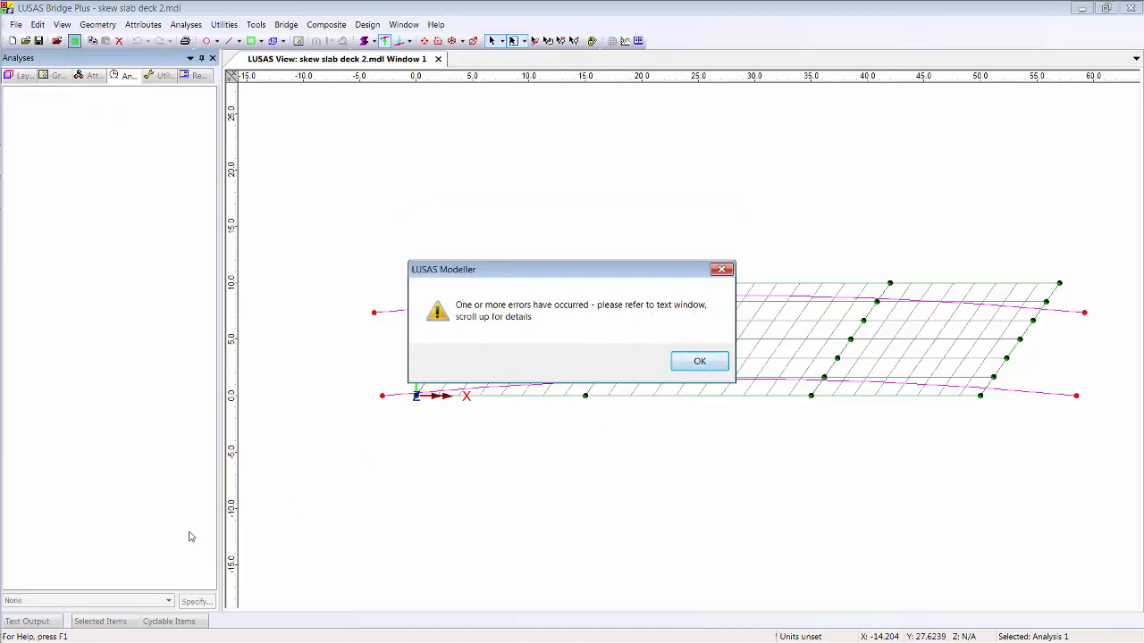
pyautogui.click(702, 363)
# Step: From the text output's missing-material message, identify Planar surface 2 by selecting it, panning to it and temporarily indicating its location
pyautogui.click(28, 621)
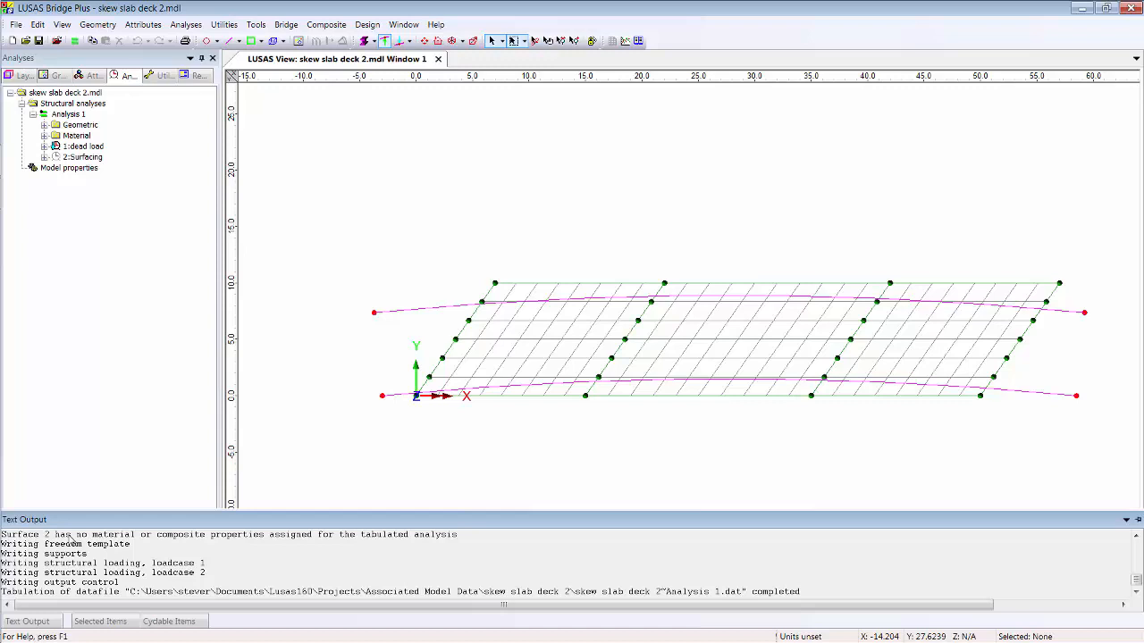
pyautogui.doubleClick(70, 537)
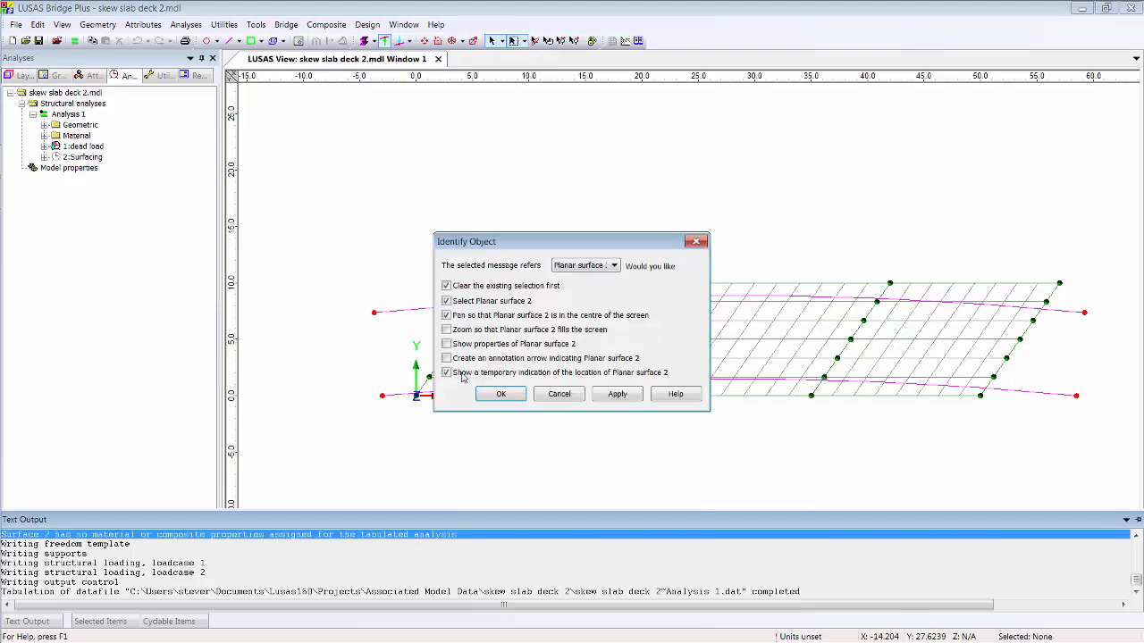
pyautogui.moveTo(539, 241); pyautogui.dragTo(189, 155)
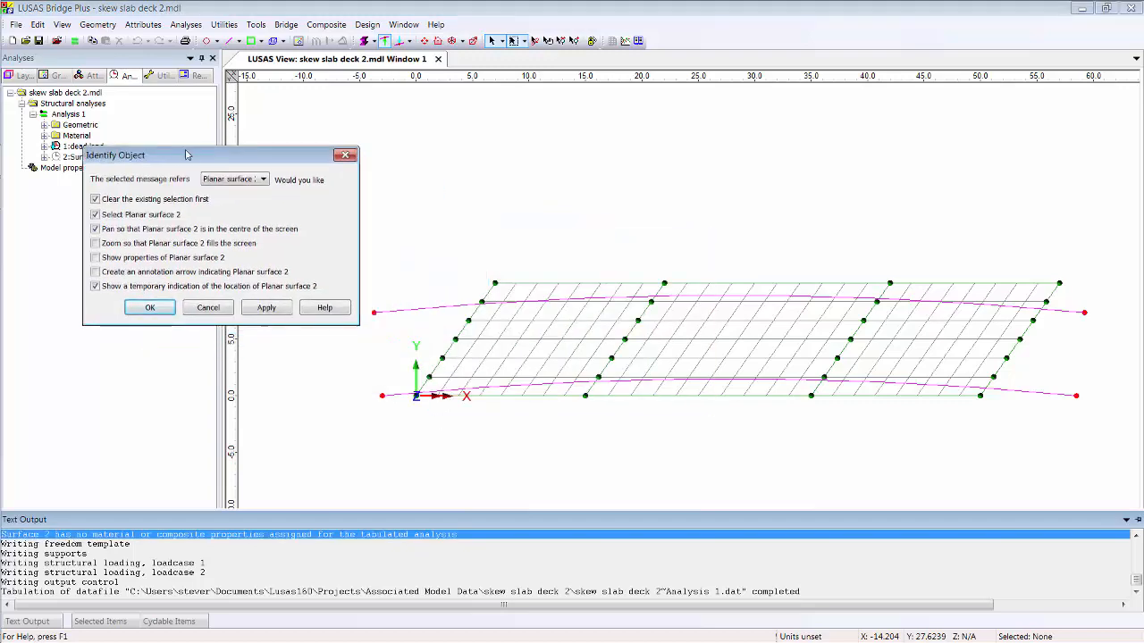
pyautogui.click(261, 179)
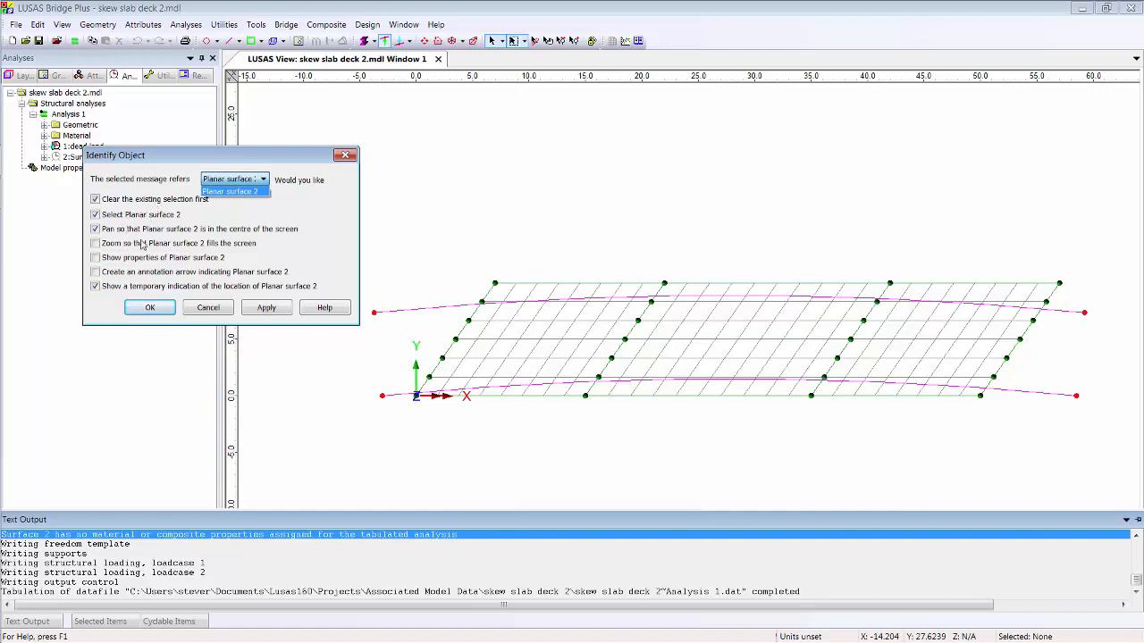
pyautogui.click(151, 310)
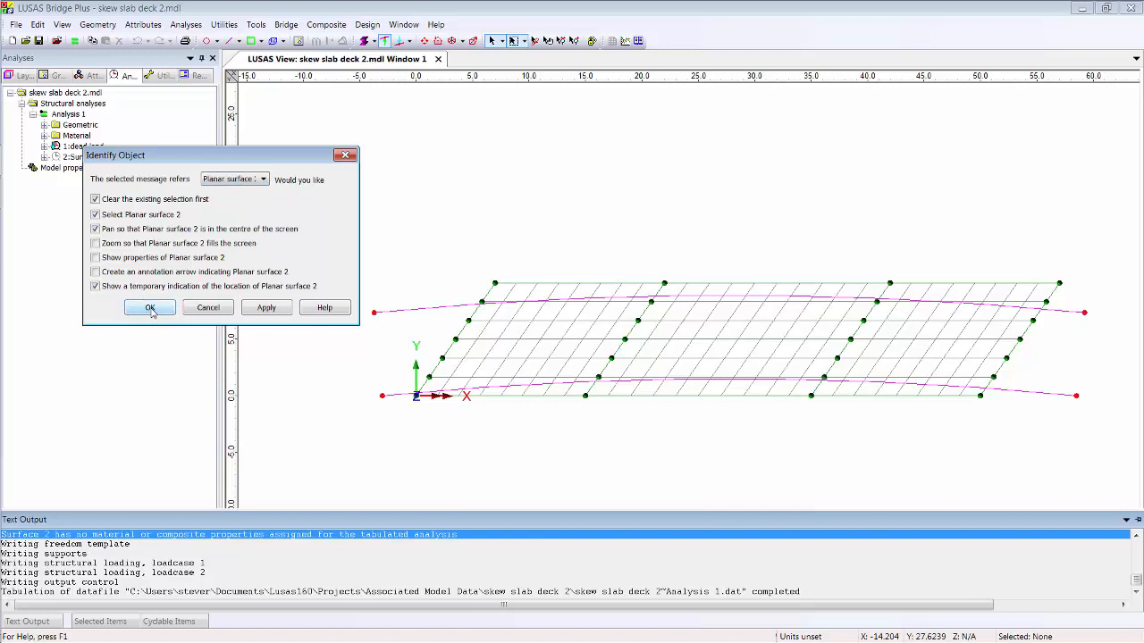
# Step: Select Planar surface 2 from the error message and assign the Iso1 C50/60 concrete material to it for Analysis 1
pyautogui.click(150, 308)
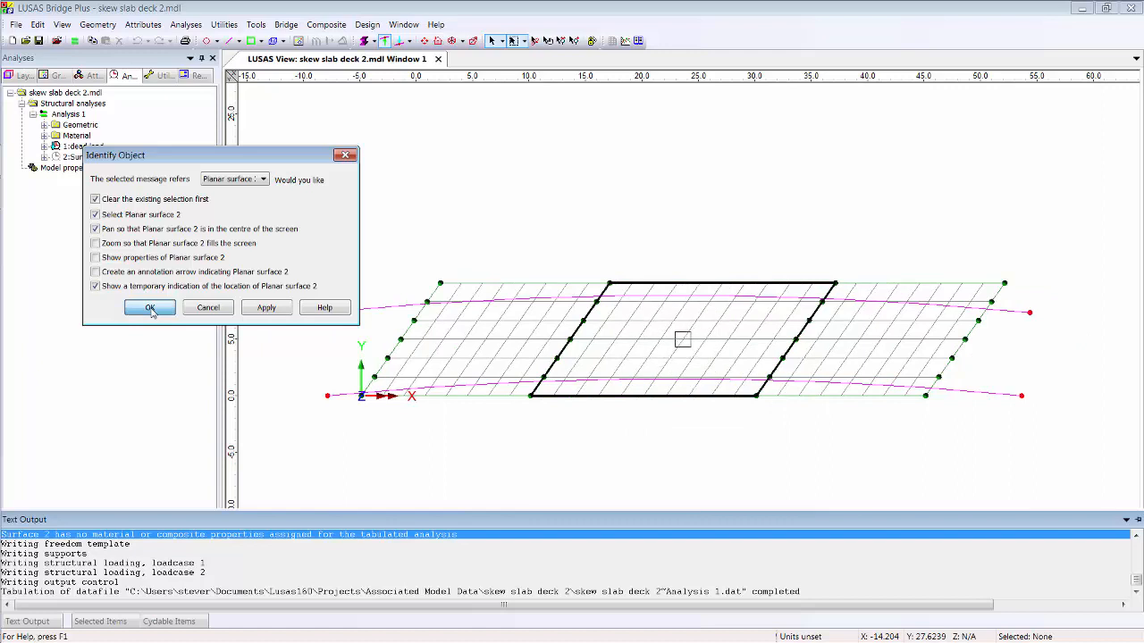
pyautogui.click(151, 309)
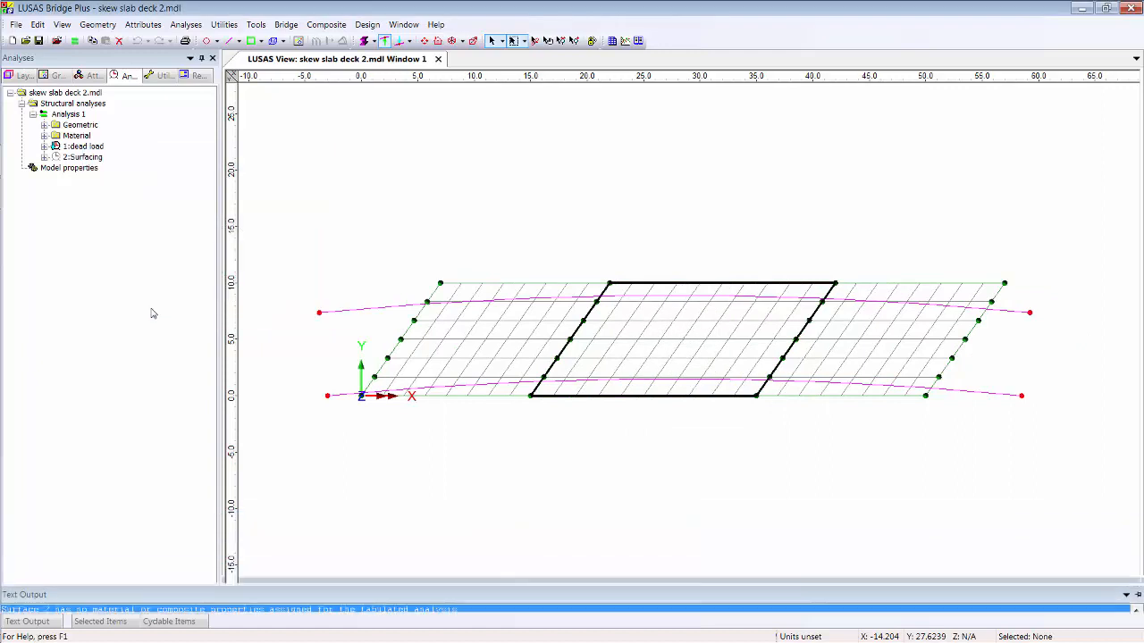
pyautogui.click(98, 75)
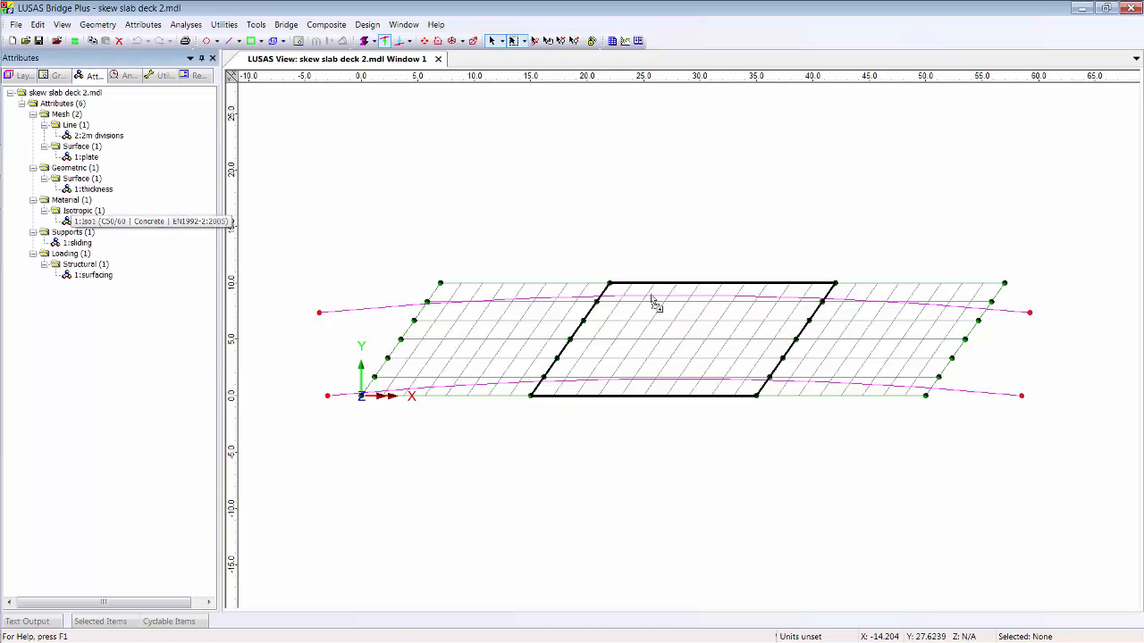
pyautogui.click(679, 379)
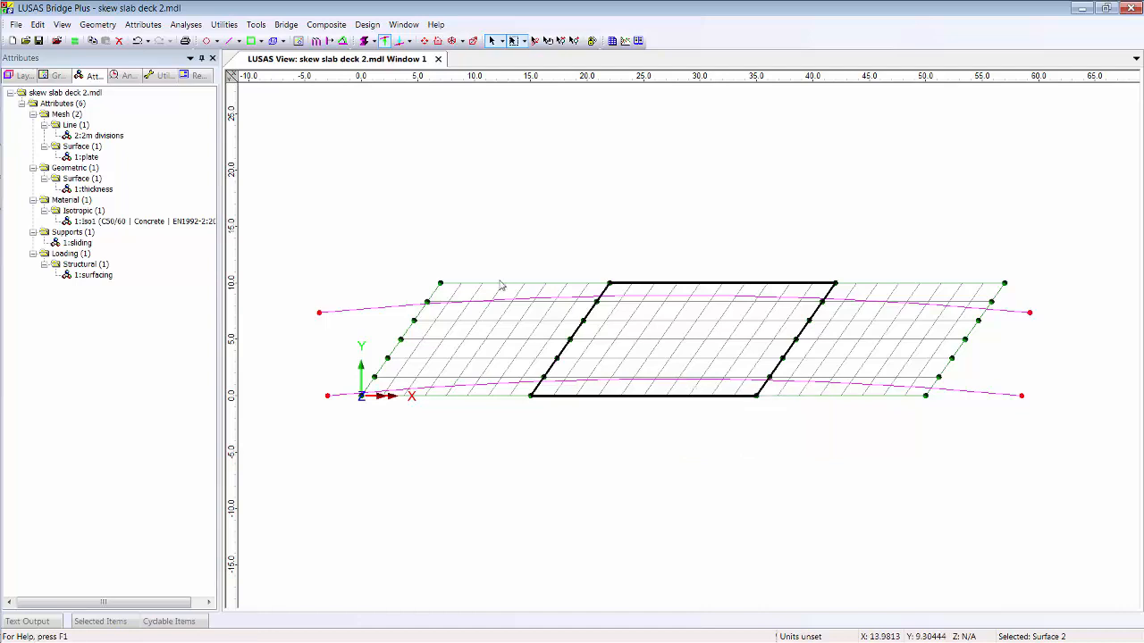
pyautogui.click(496, 166)
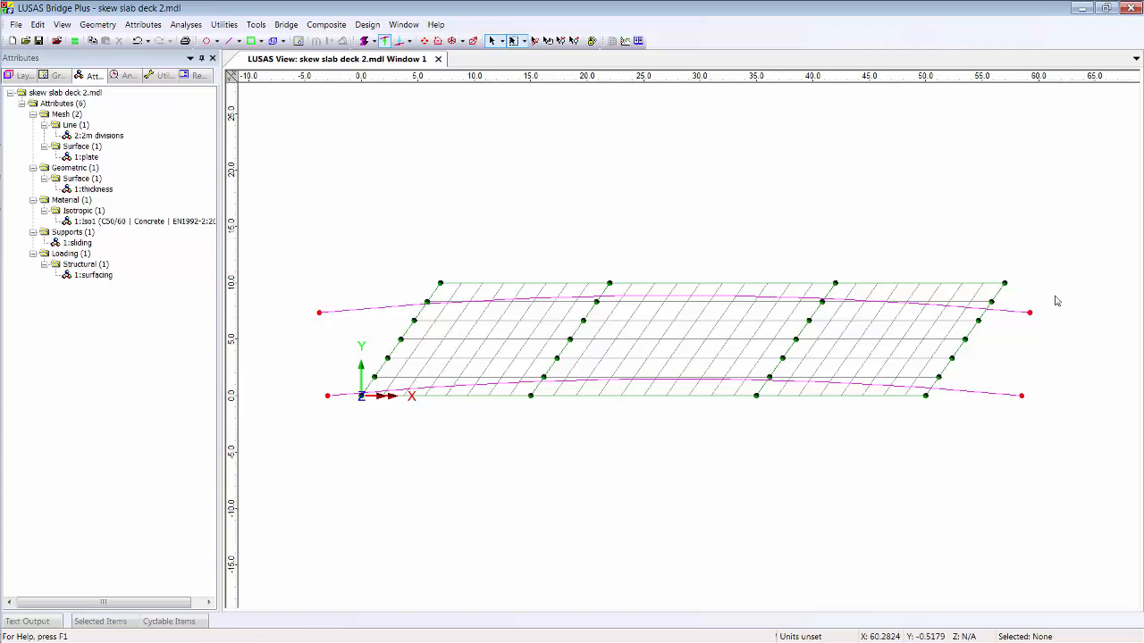
# Step: Create a direct method influence attribute named moments for Force/Moment - Thick Plate, component MX, in the global direction
pyautogui.click(143, 25)
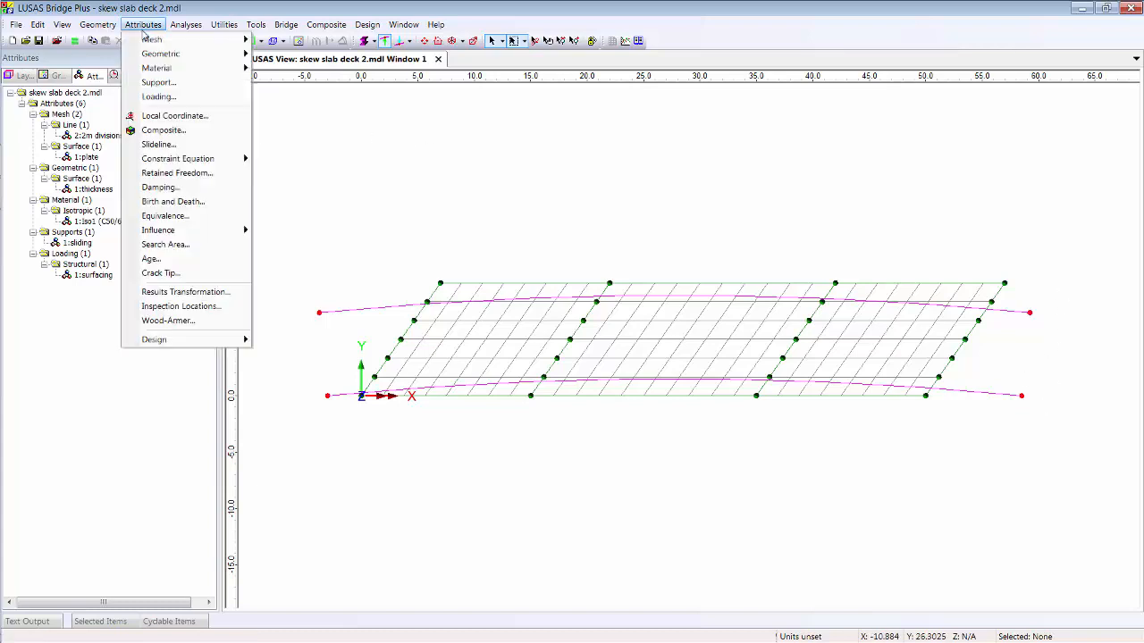
pyautogui.moveTo(200, 231)
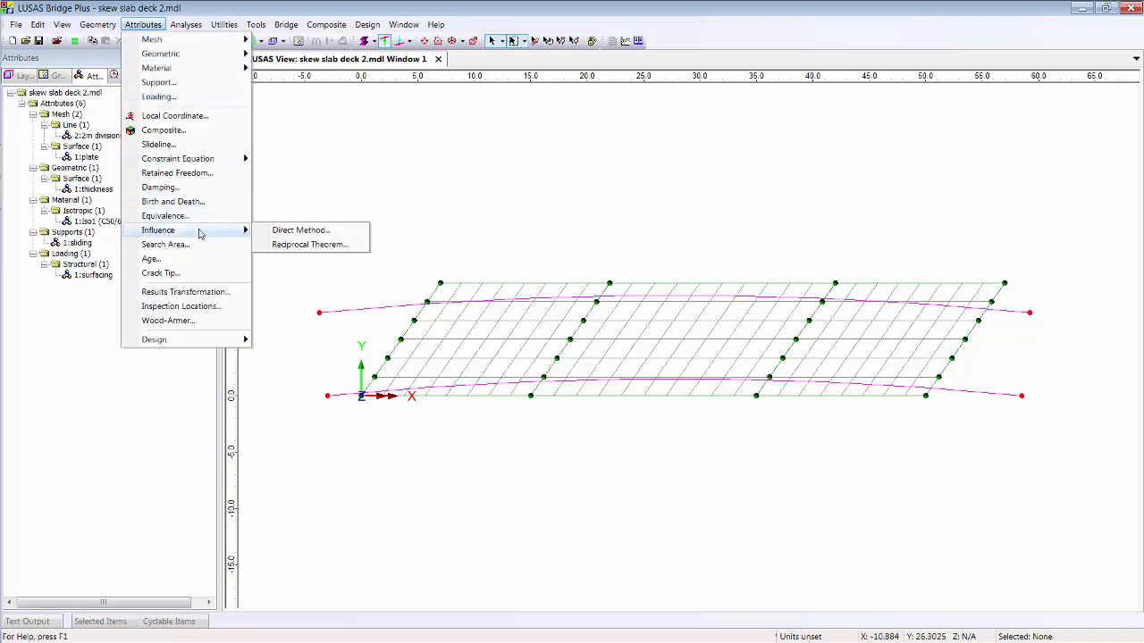
pyautogui.click(299, 234)
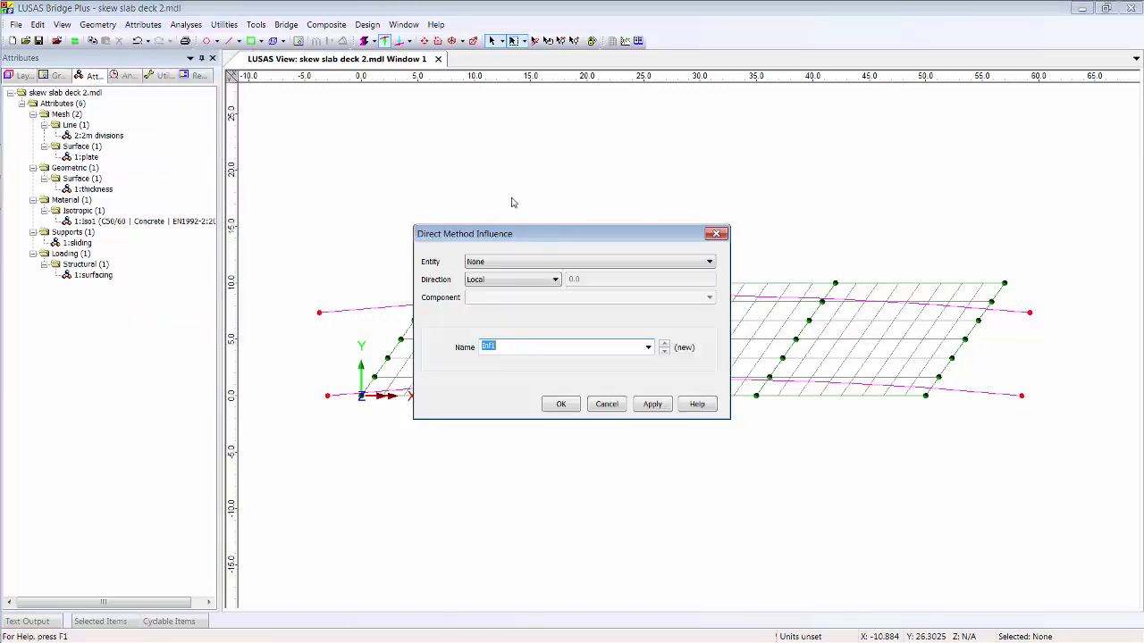
pyautogui.click(541, 262)
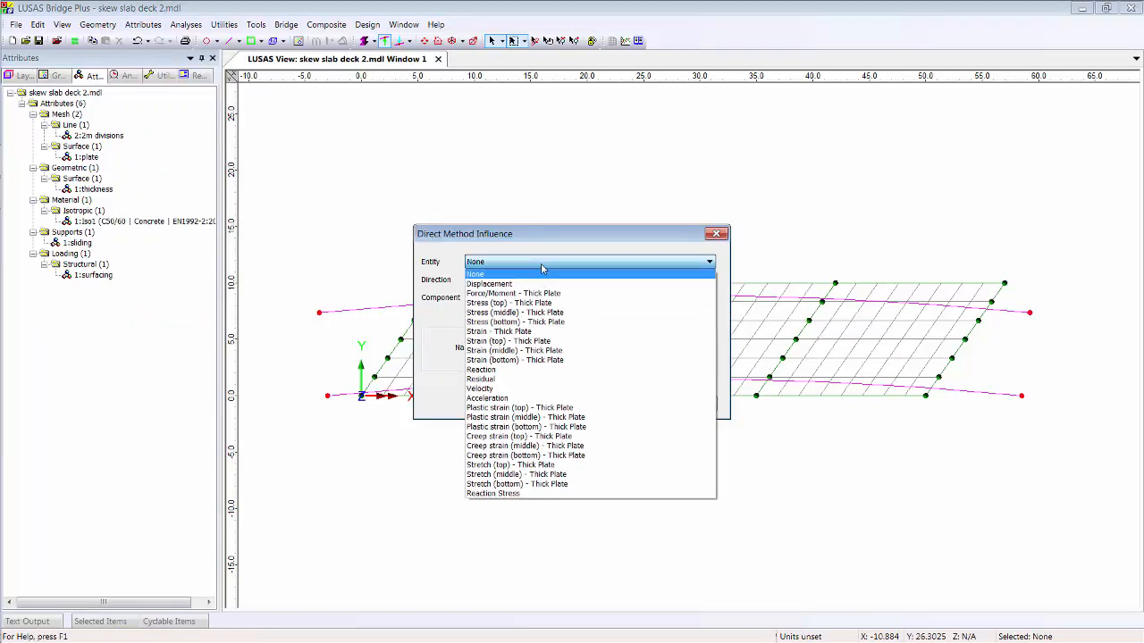
pyautogui.click(518, 293)
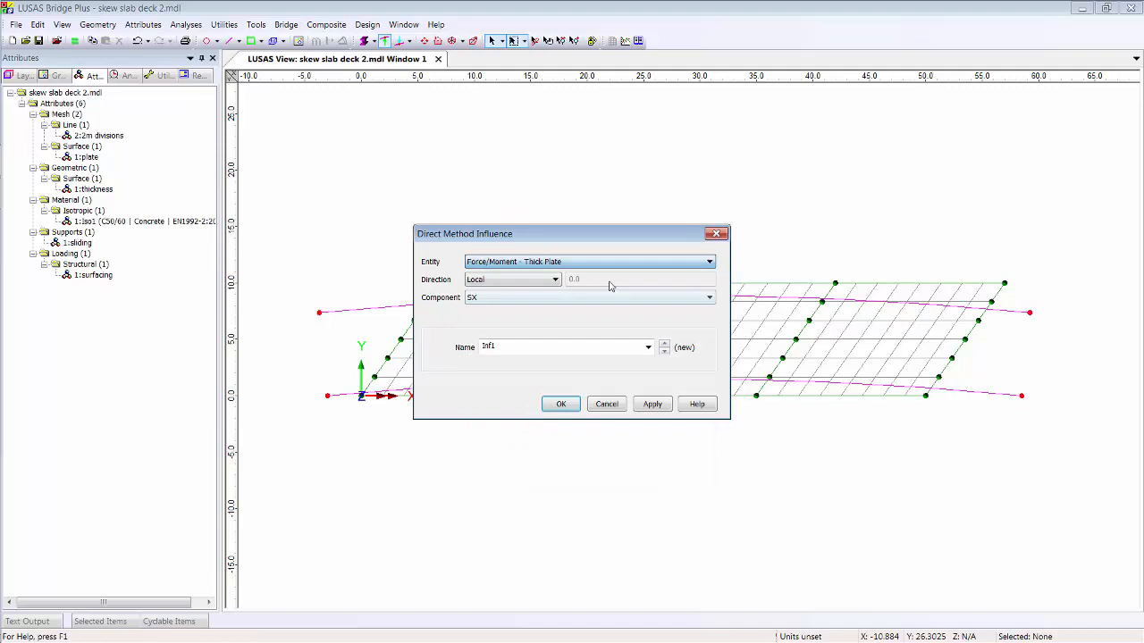
pyautogui.click(525, 298)
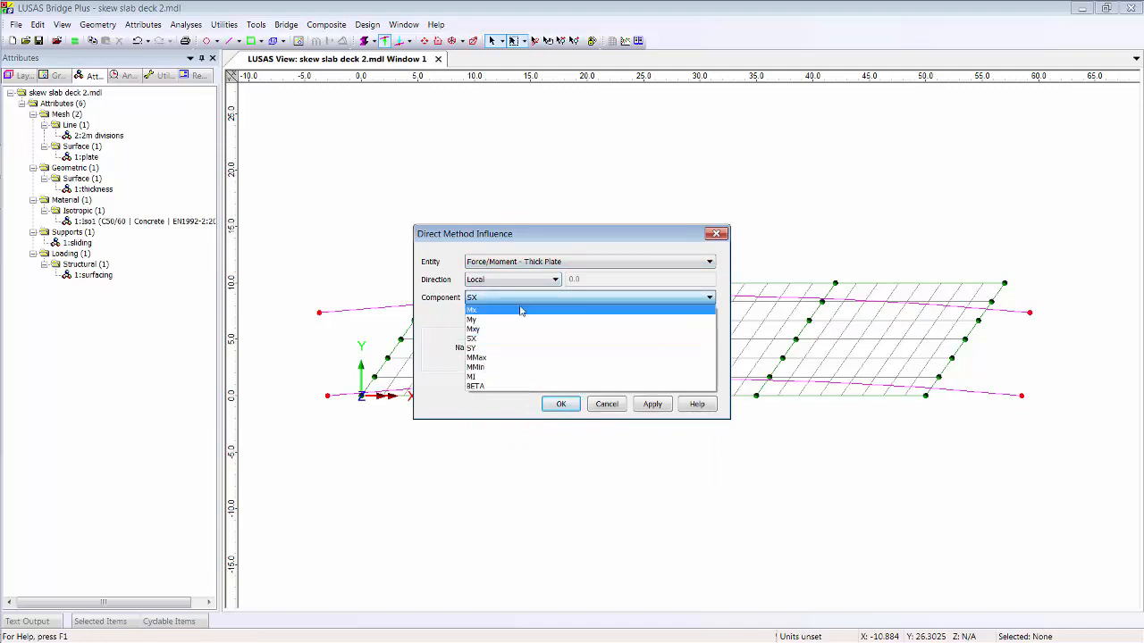
pyautogui.click(523, 310)
pyautogui.click(523, 280)
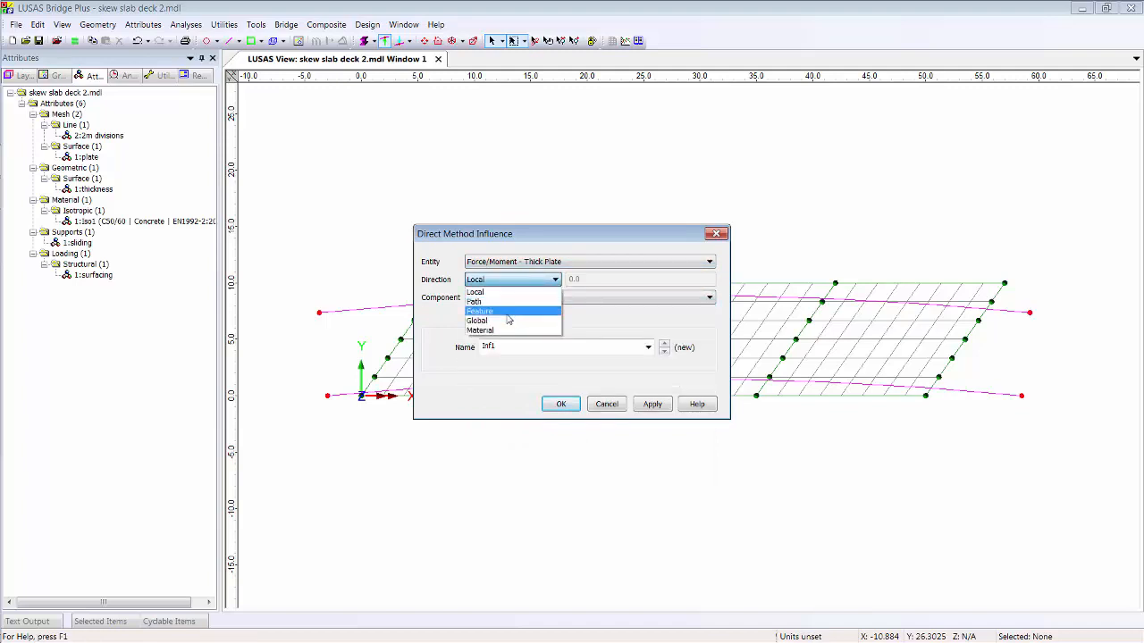
pyautogui.click(508, 320)
pyautogui.doubleClick(536, 355)
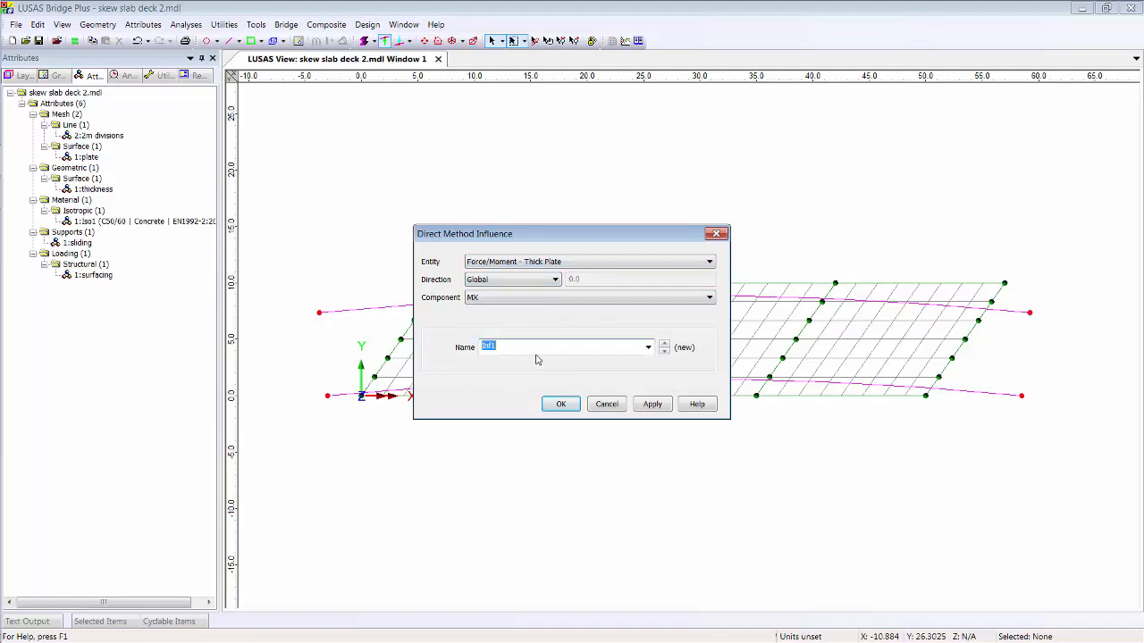
pyautogui.write('moments')
pyautogui.click(561, 404)
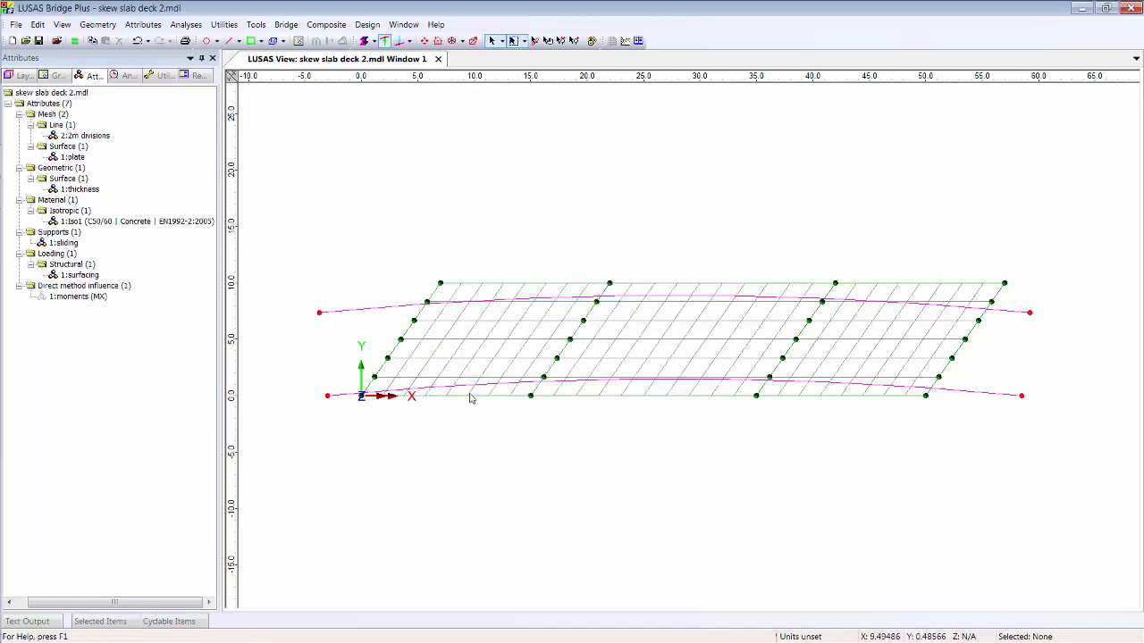
# Step: Assign the moments influence at (7.5, 0), Point 3 and (30, 10), loading the nodes in the search area of the whole model
pyautogui.click(446, 396)
pyautogui.click(608, 283)
pyautogui.keyDown('shift'); pyautogui.click(697, 285); pyautogui.keyUp('shift')
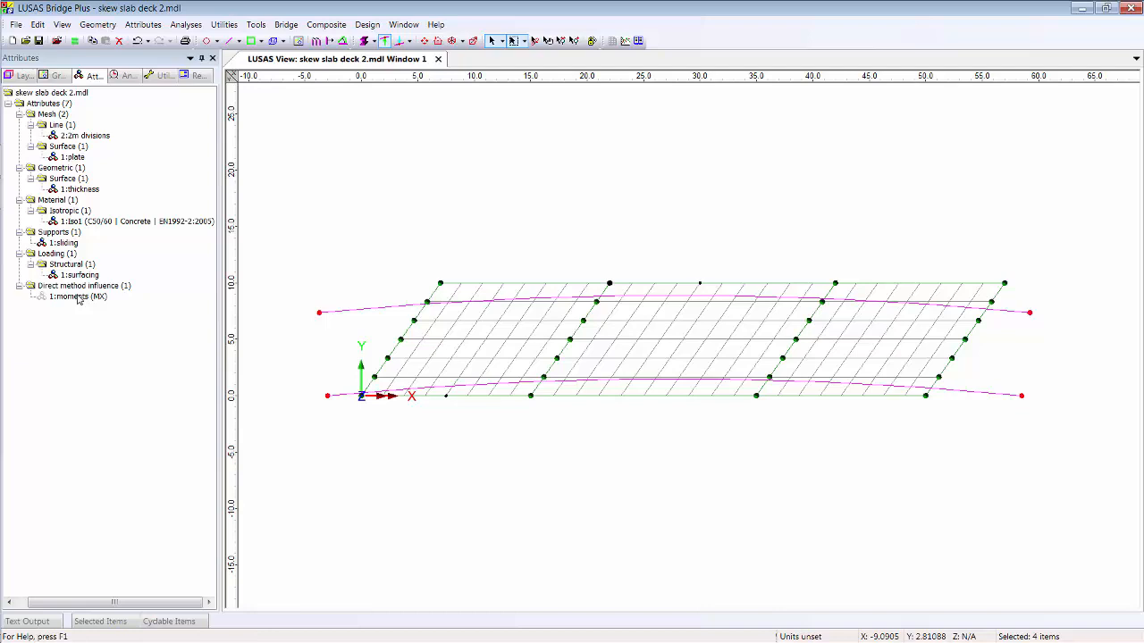
pyautogui.moveTo(77, 298); pyautogui.dragTo(509, 298)
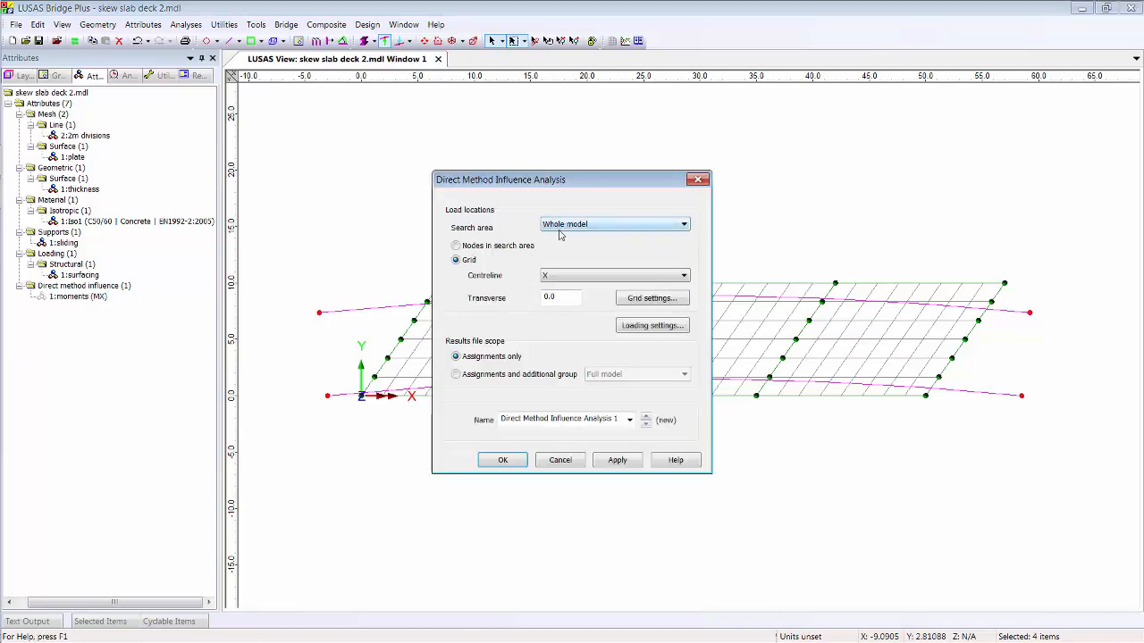
pyautogui.click(497, 247)
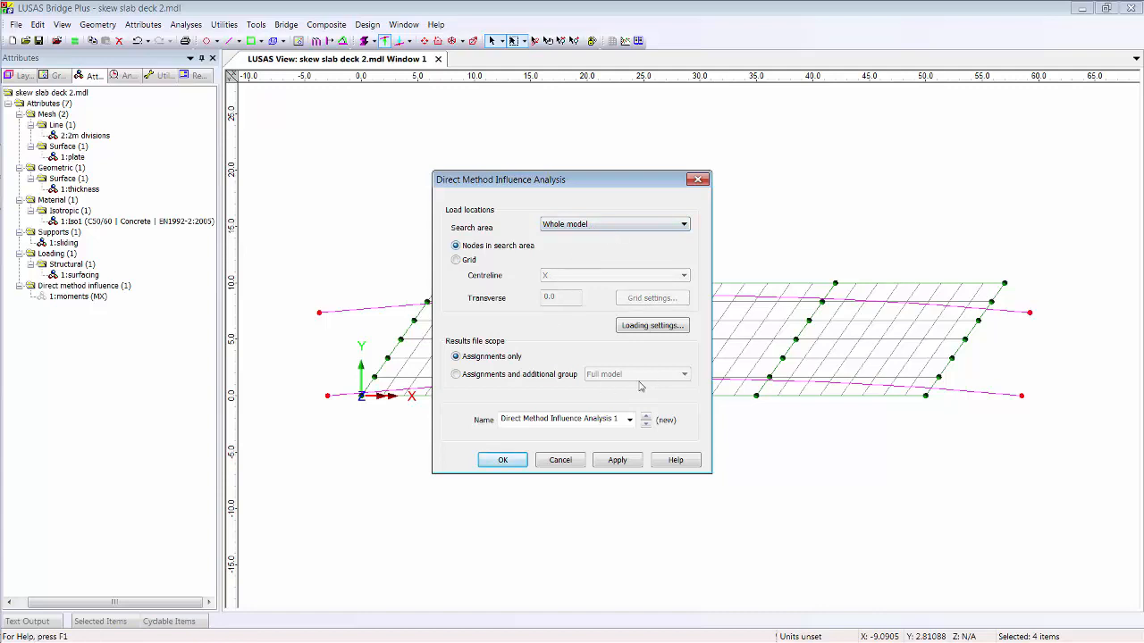
pyautogui.click(502, 461)
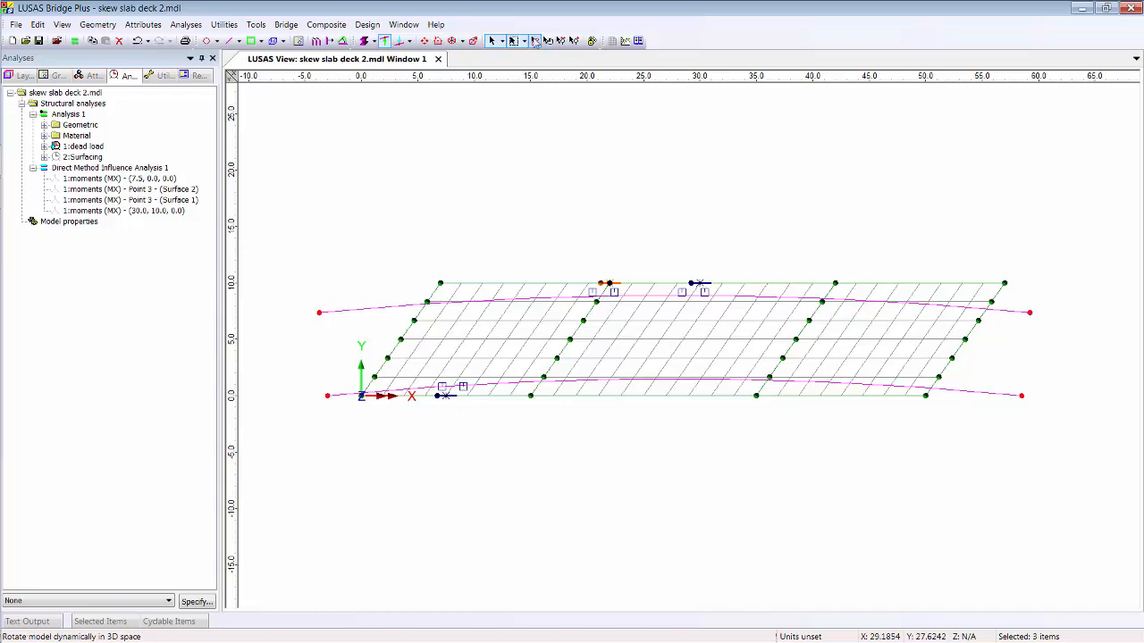
# Step: Measure the distance between the two kerb lines' end points beyond the far end of the deck and read it in the text output
pyautogui.click(534, 40)
pyautogui.moveTo(657, 443); pyautogui.dragTo(713, 295)
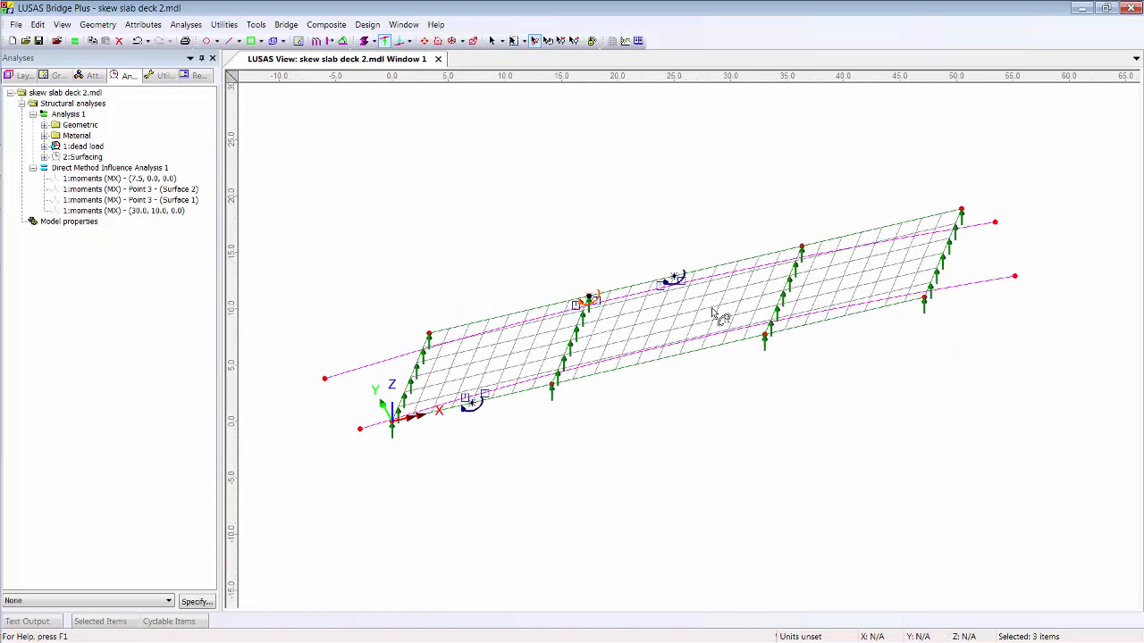
pyautogui.click(490, 42)
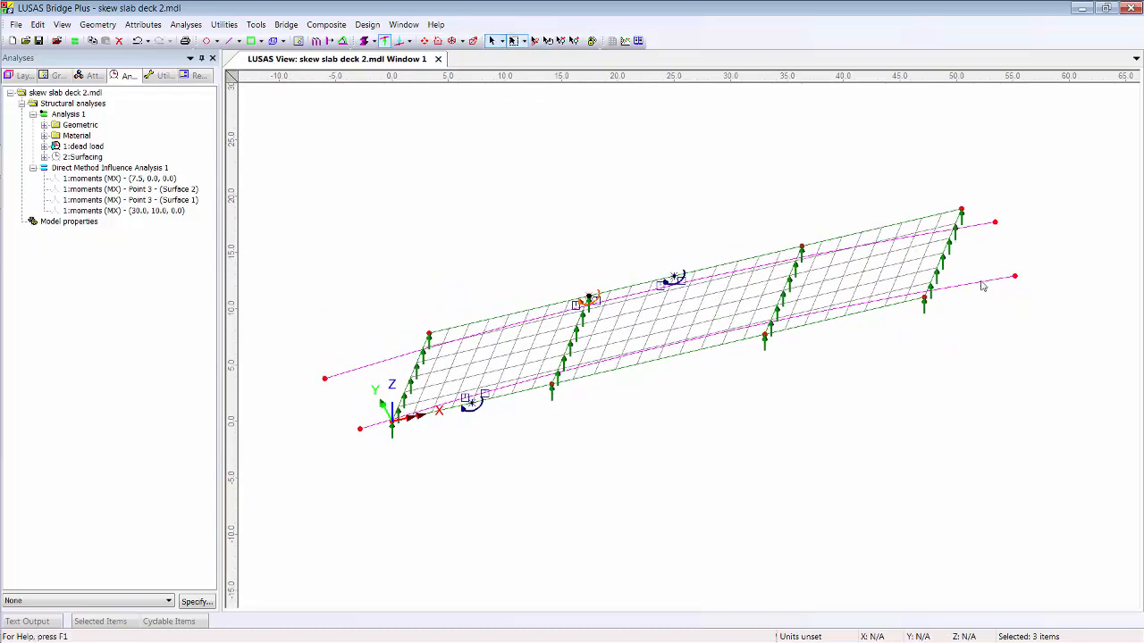
pyautogui.click(982, 286)
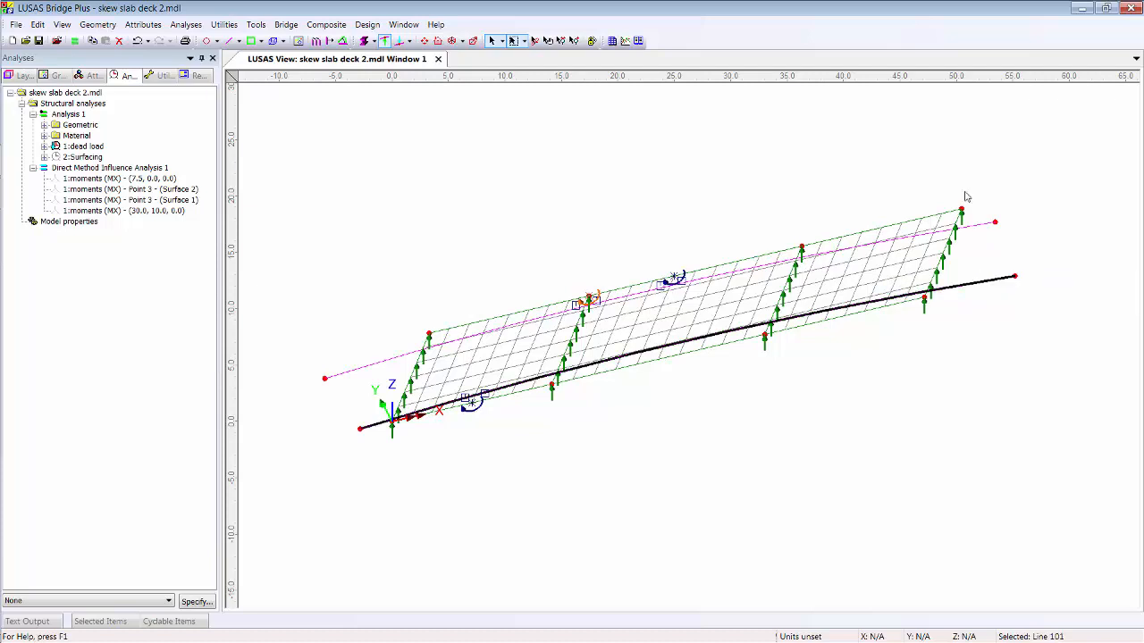
pyautogui.keyDown('shift'); pyautogui.click(985, 230); pyautogui.keyUp('shift')
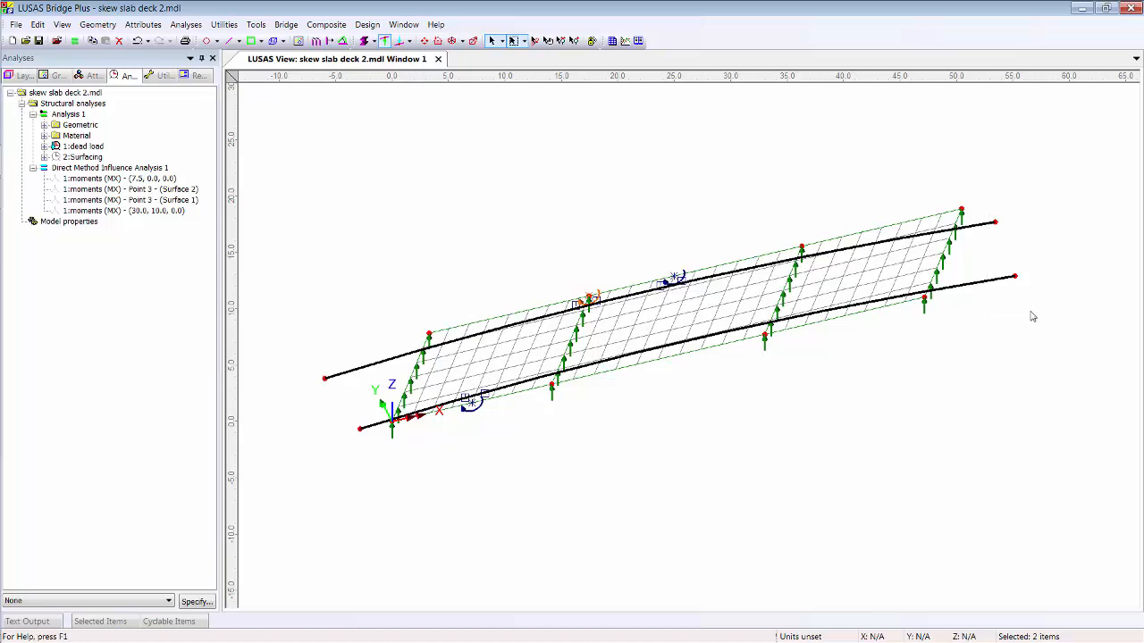
pyautogui.click(110, 31)
pyautogui.moveTo(175, 38)
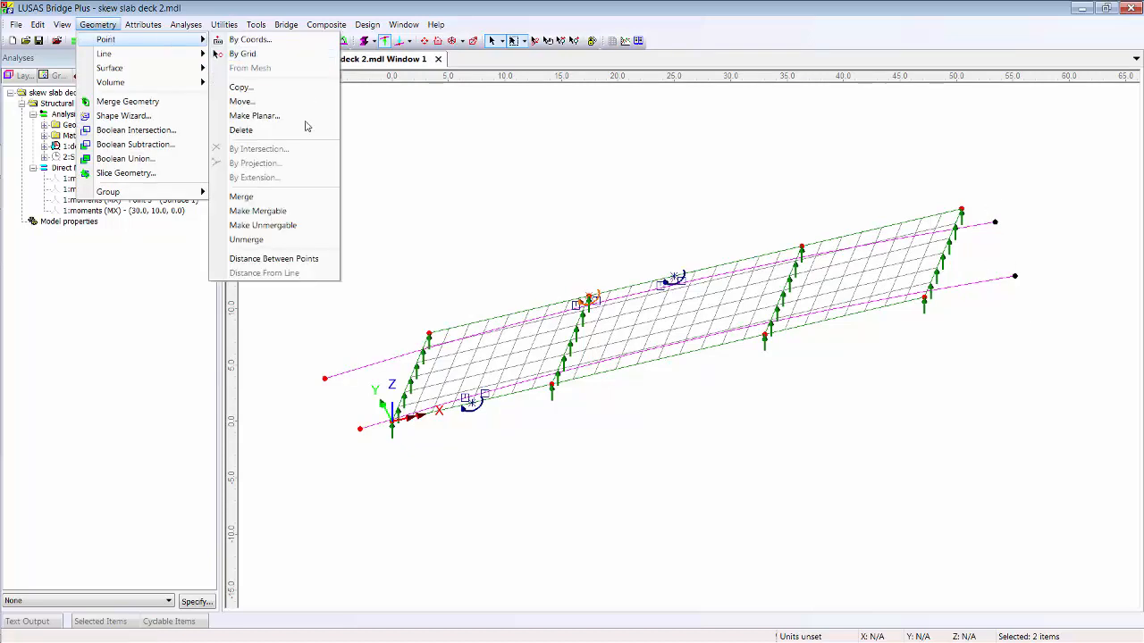
pyautogui.click(284, 259)
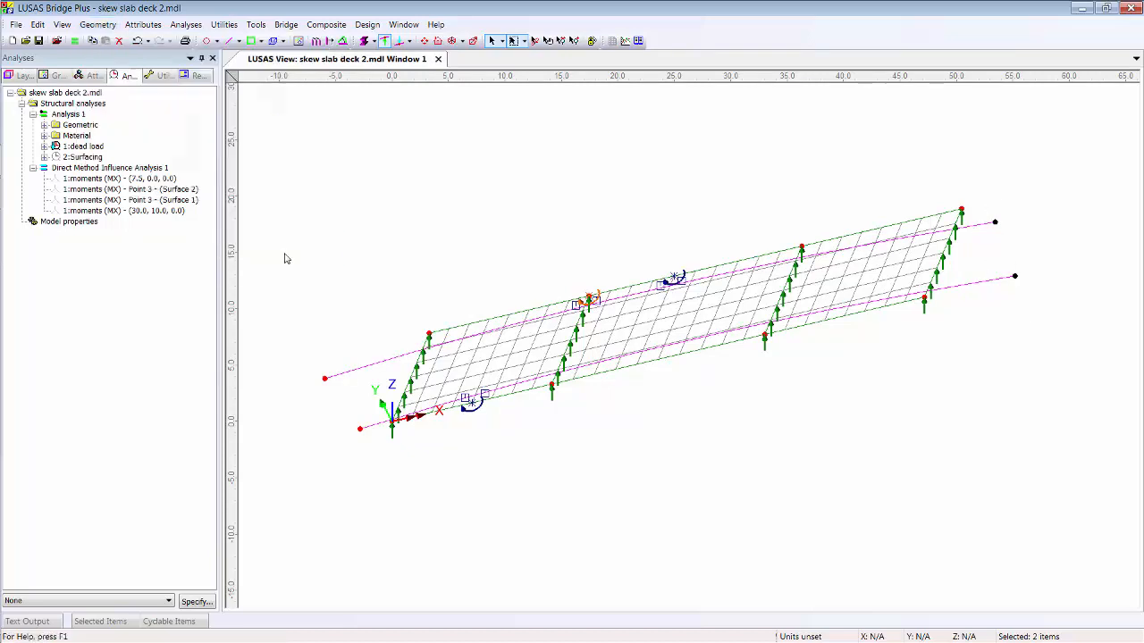
pyautogui.click(46, 623)
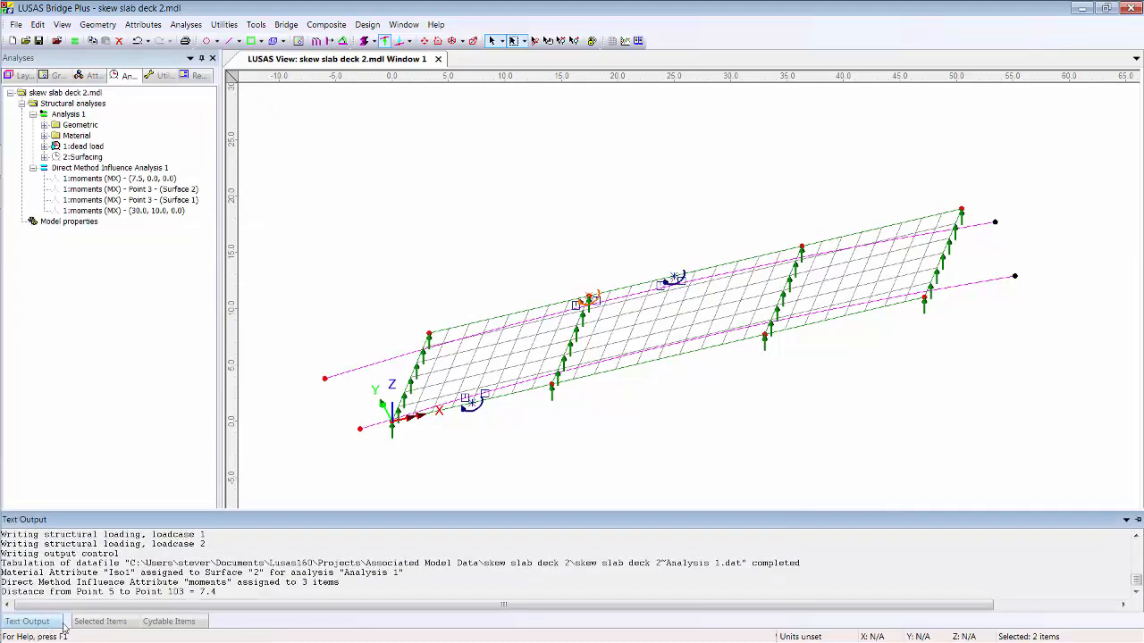
# Step: With both kerb lines selected, start a Vehicle Load Optimisation for Europe using design code EN1991-2 UK 2009
pyautogui.click(988, 284)
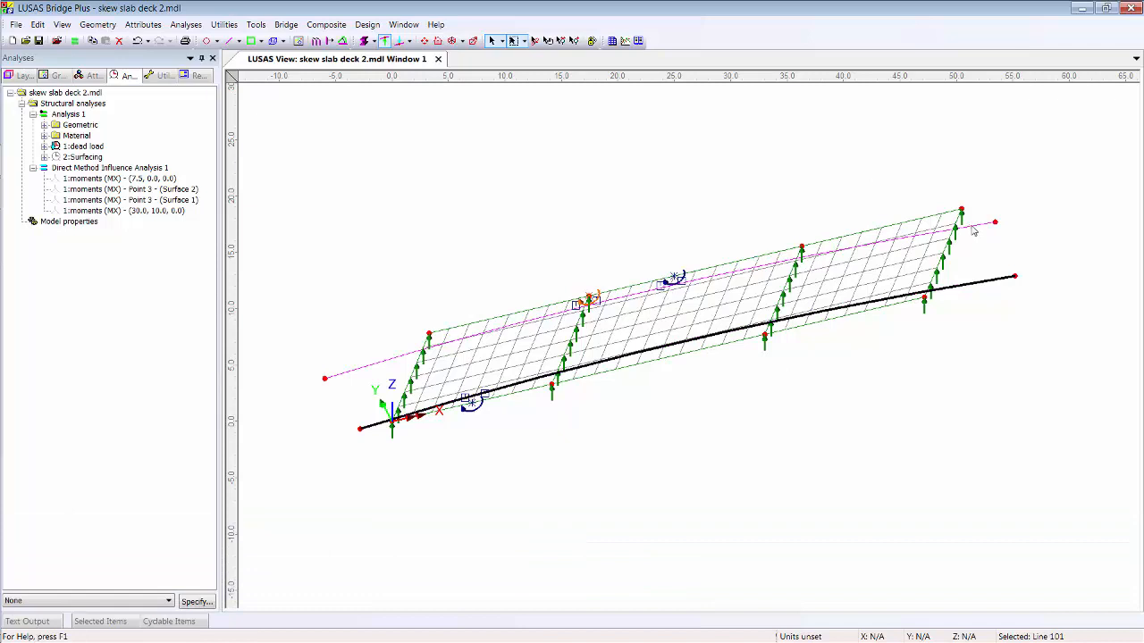
pyautogui.keyDown('shift'); pyautogui.click(974, 232); pyautogui.keyUp('shift')
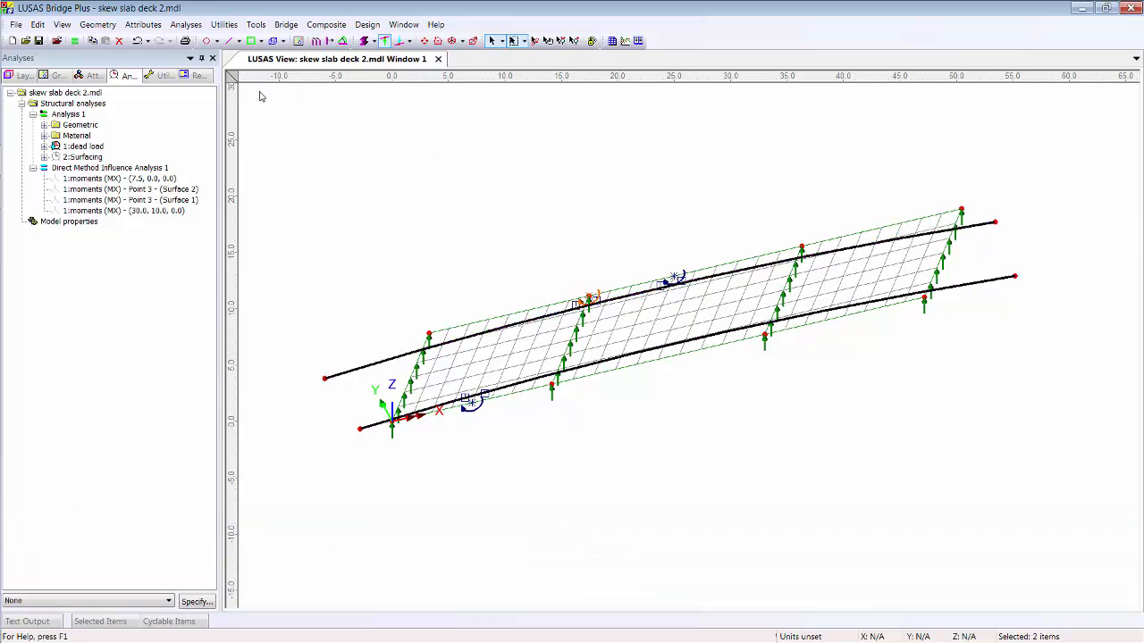
pyautogui.click(286, 24)
pyautogui.click(350, 122)
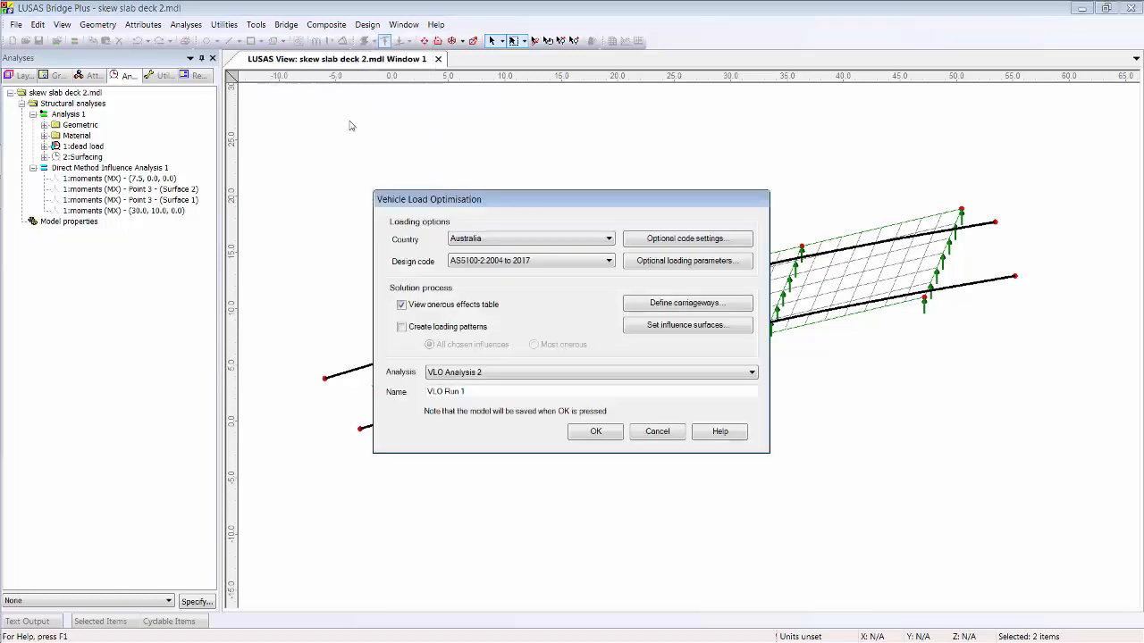
pyautogui.click(594, 239)
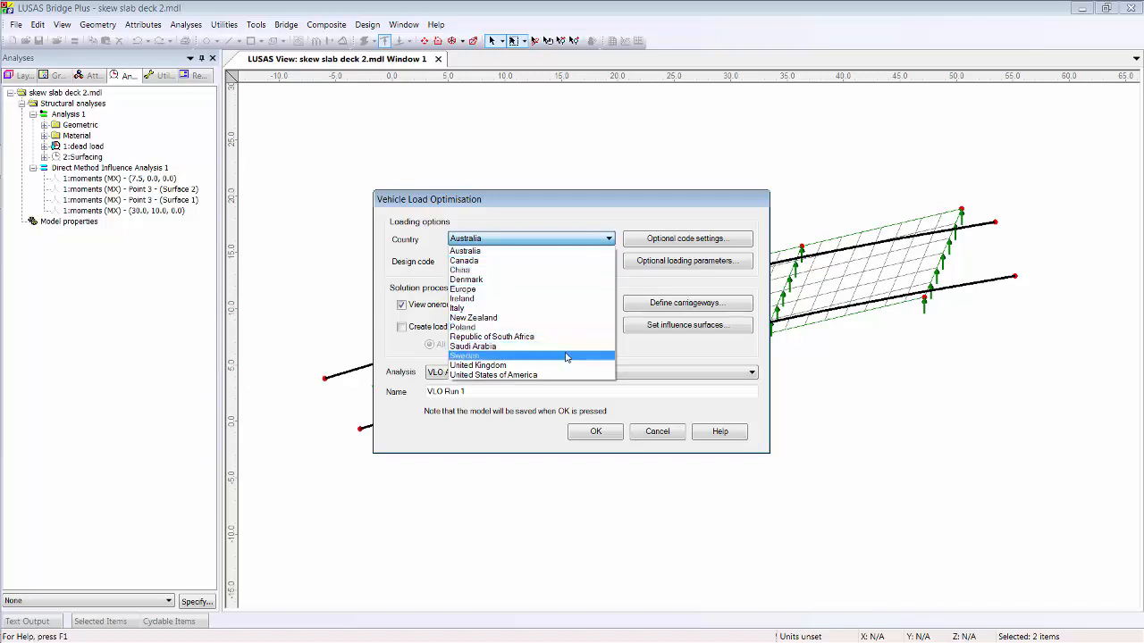
pyautogui.click(543, 290)
pyautogui.click(554, 261)
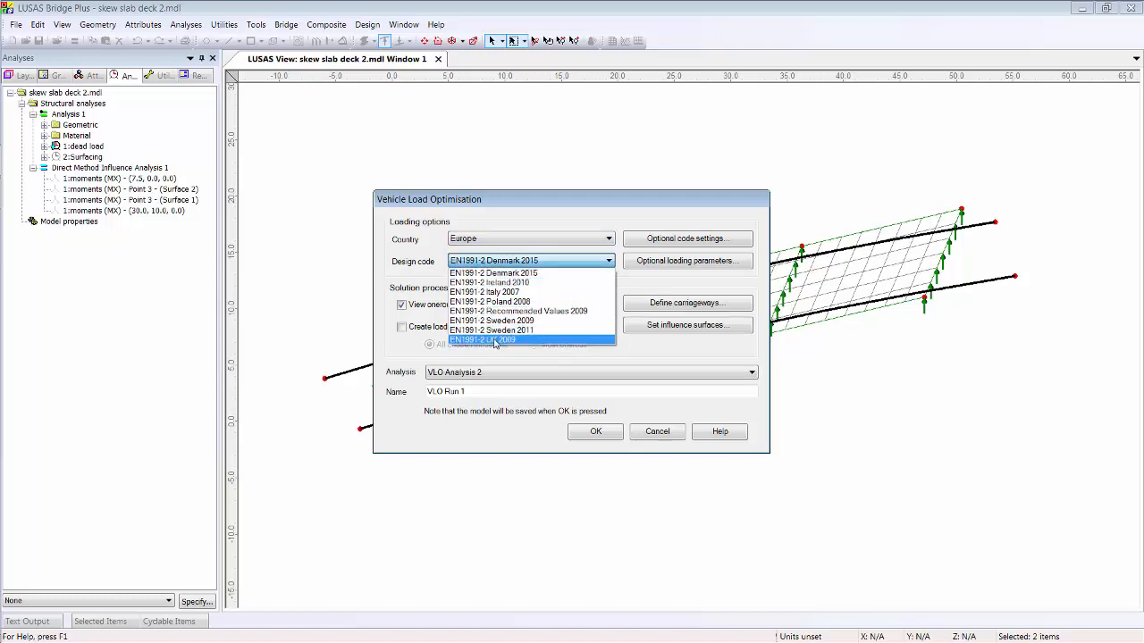
pyautogui.click(499, 341)
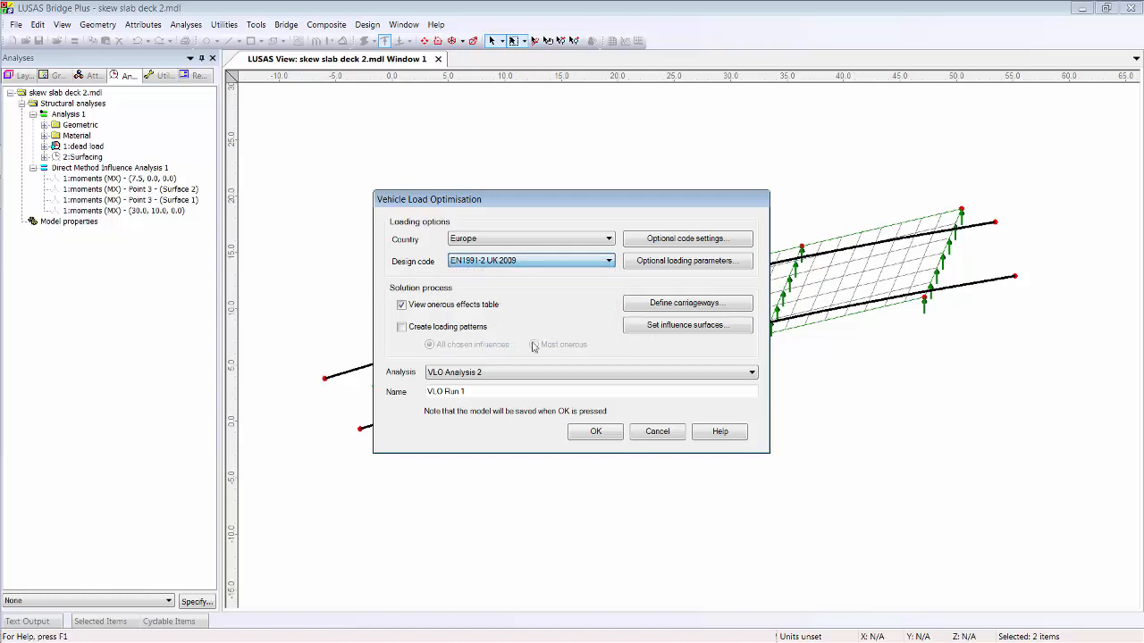
# Step: In the optional code settings, keep only the Characteristic representative values and add vehicle SV100 alongside SV80 for Group 5 - LM3
pyautogui.click(668, 241)
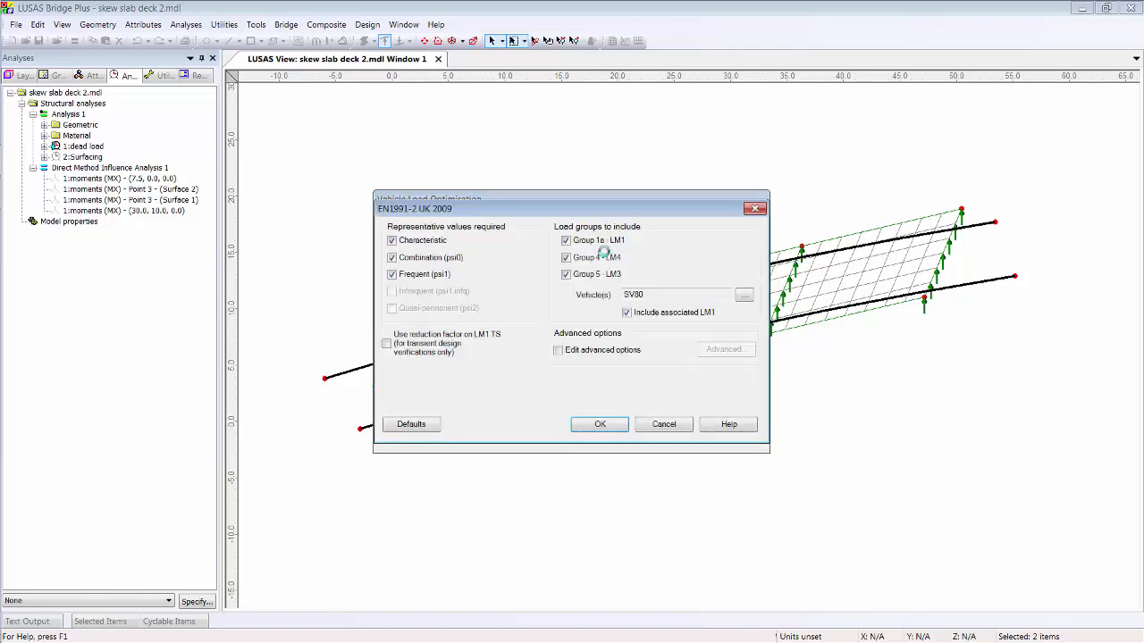
pyautogui.click(390, 258)
pyautogui.click(392, 274)
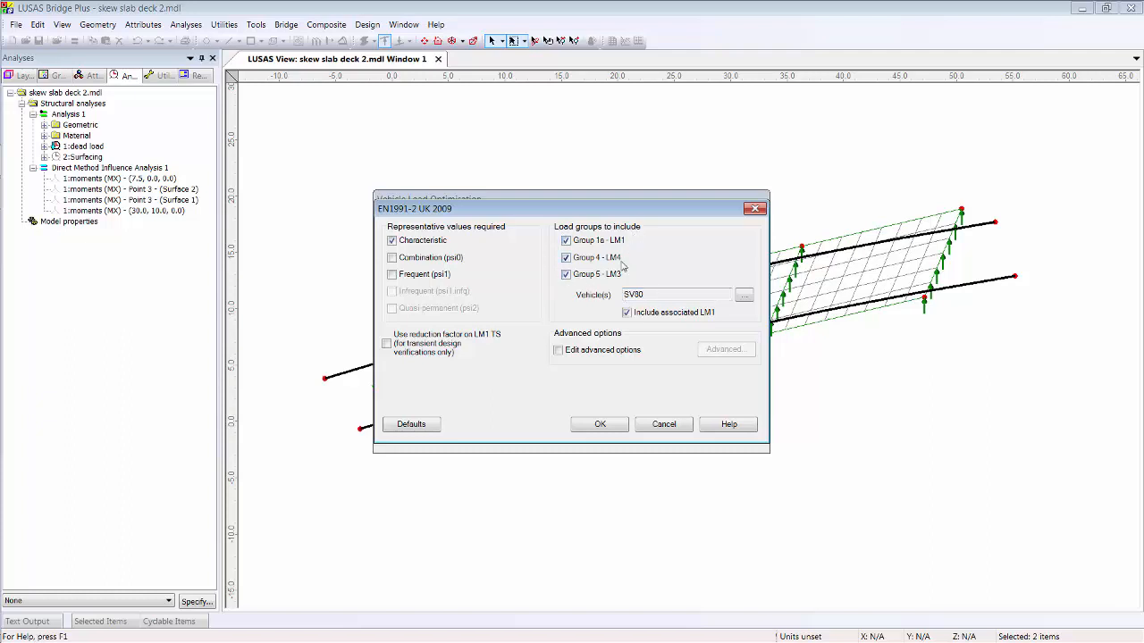
pyautogui.click(745, 295)
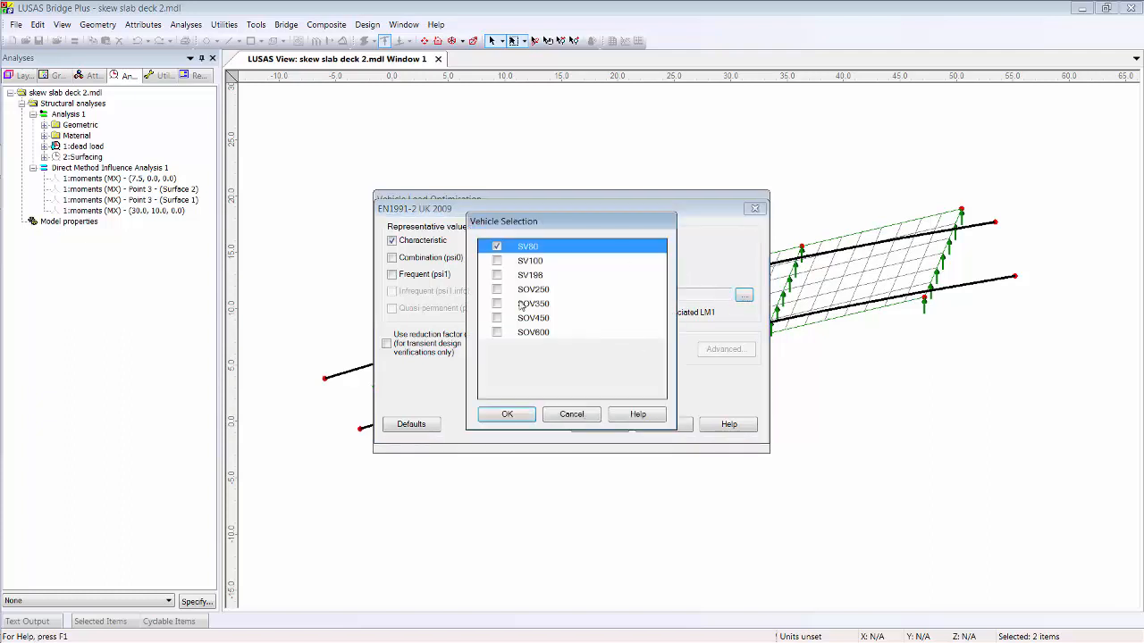
pyautogui.click(497, 260)
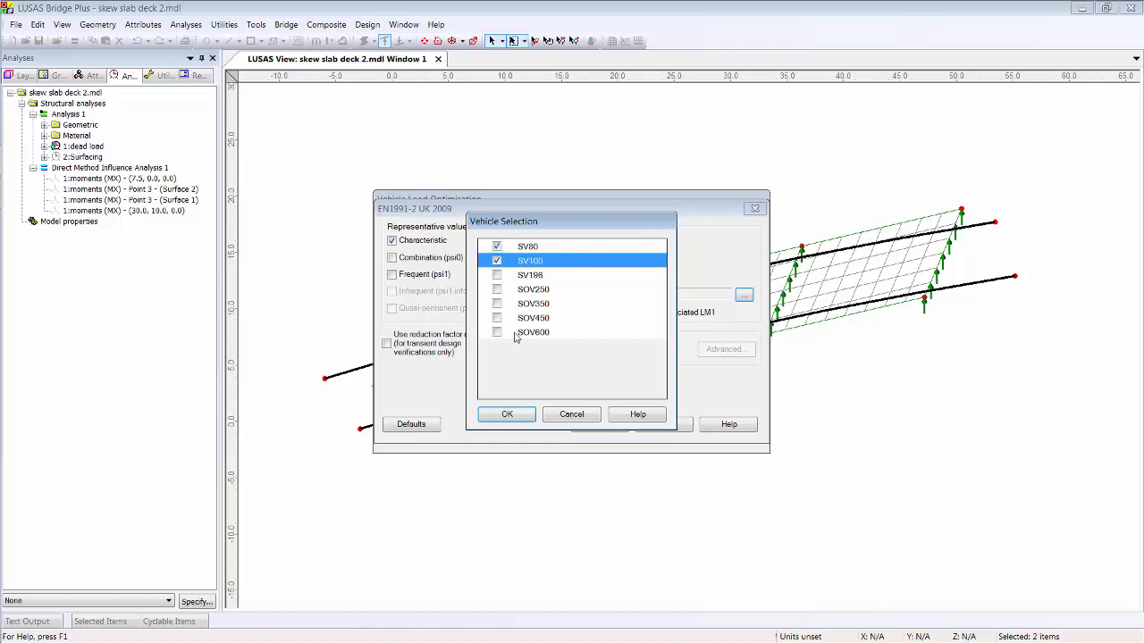
pyautogui.click(507, 414)
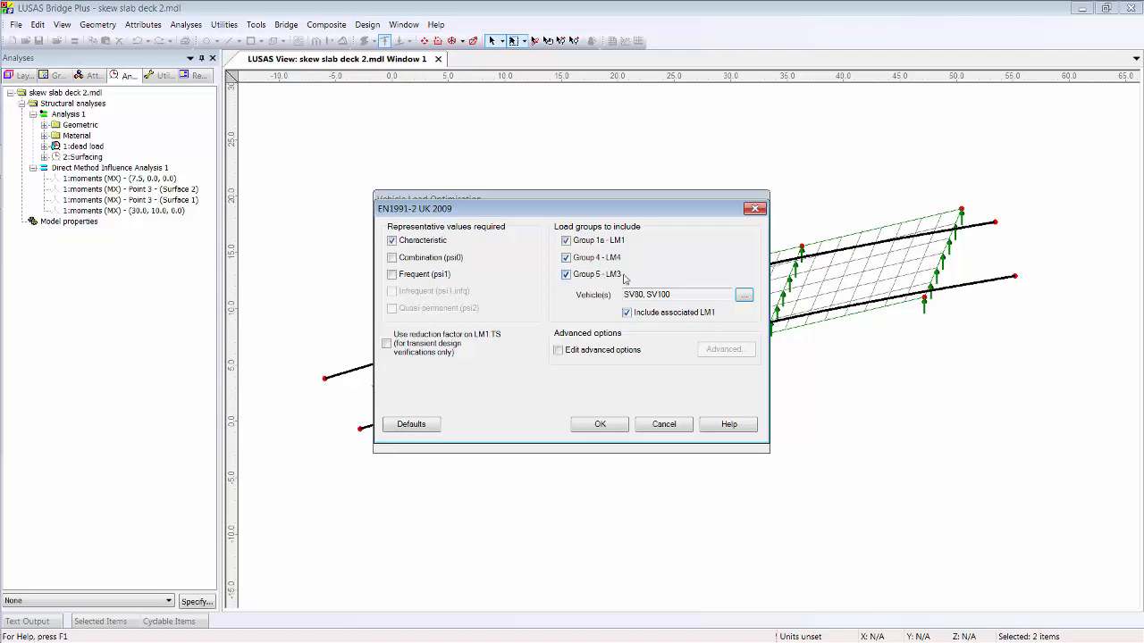
pyautogui.click(612, 427)
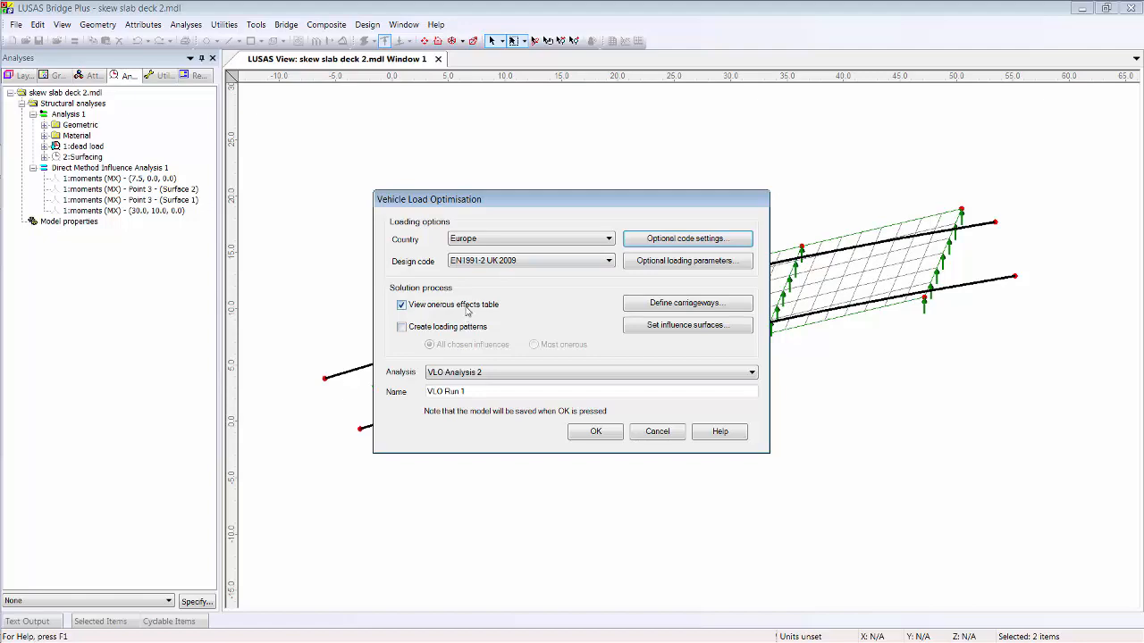
# Step: Create loading patterns for all chosen influences instead of viewing the onerous effects table, and define the carriageway with kerbs from the selection
pyautogui.moveTo(596, 215); pyautogui.dragTo(577, 158)
pyautogui.click(438, 275)
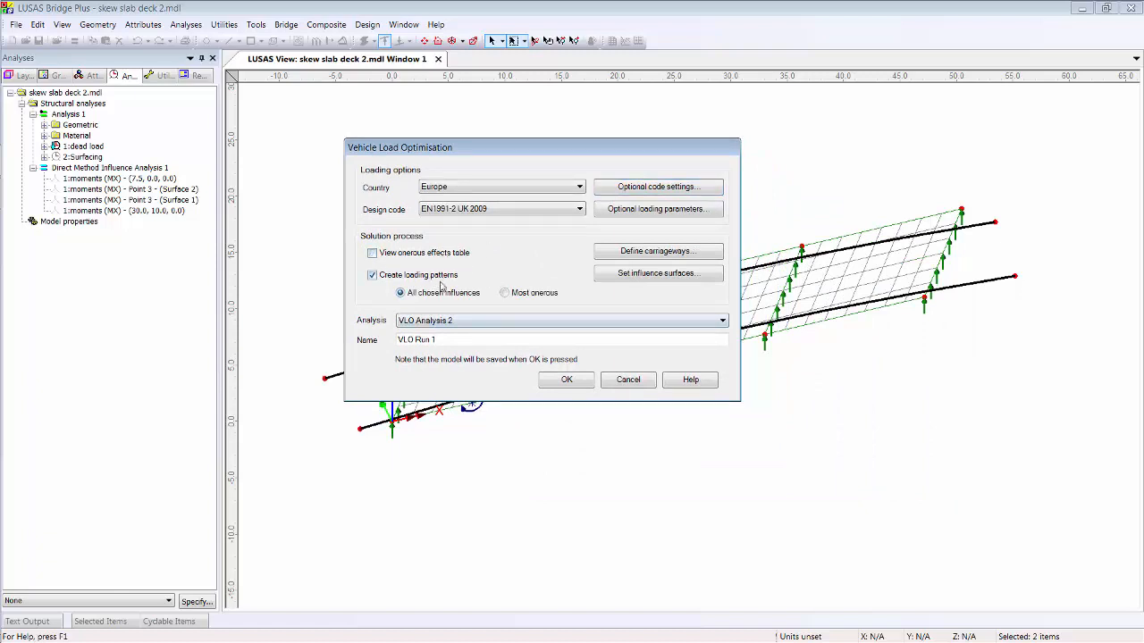
pyautogui.click(650, 254)
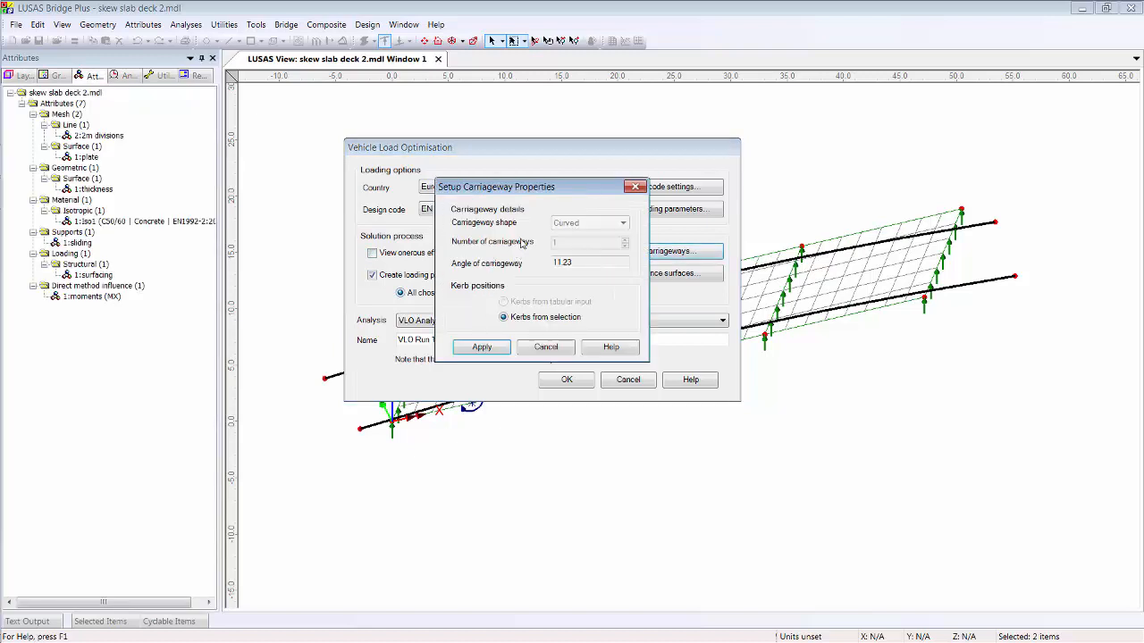
pyautogui.click(482, 347)
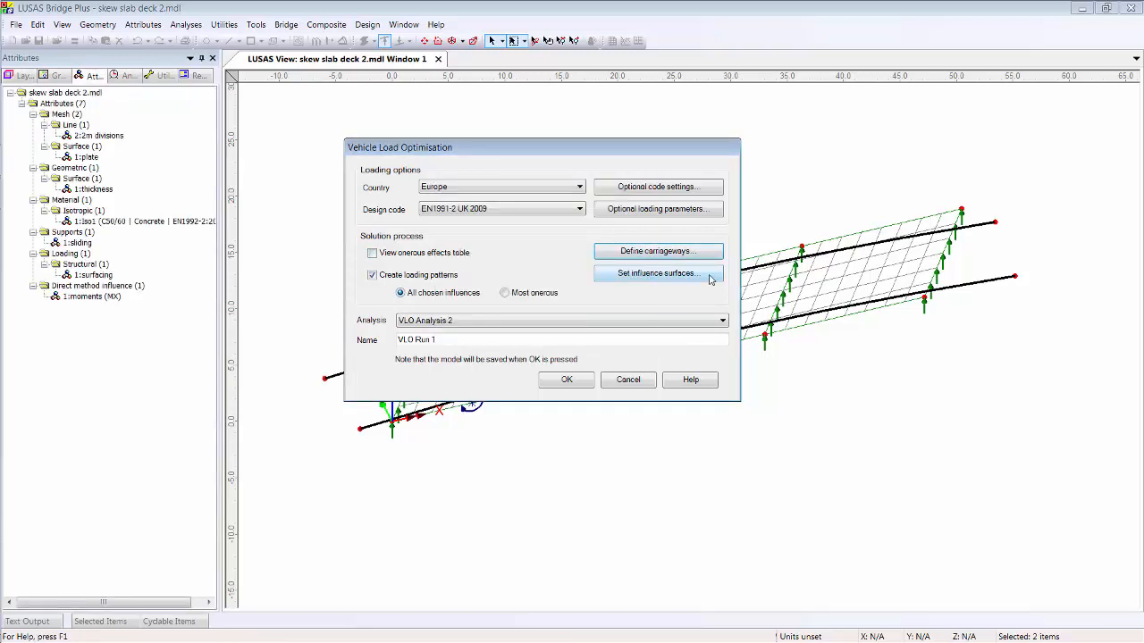
# Step: Include all influence surfaces, analysing (7.5, 0, 0) and (30, 10, 0) for negative effects and both Point 3 influences for positive, and run the optimisation
pyautogui.click(657, 273)
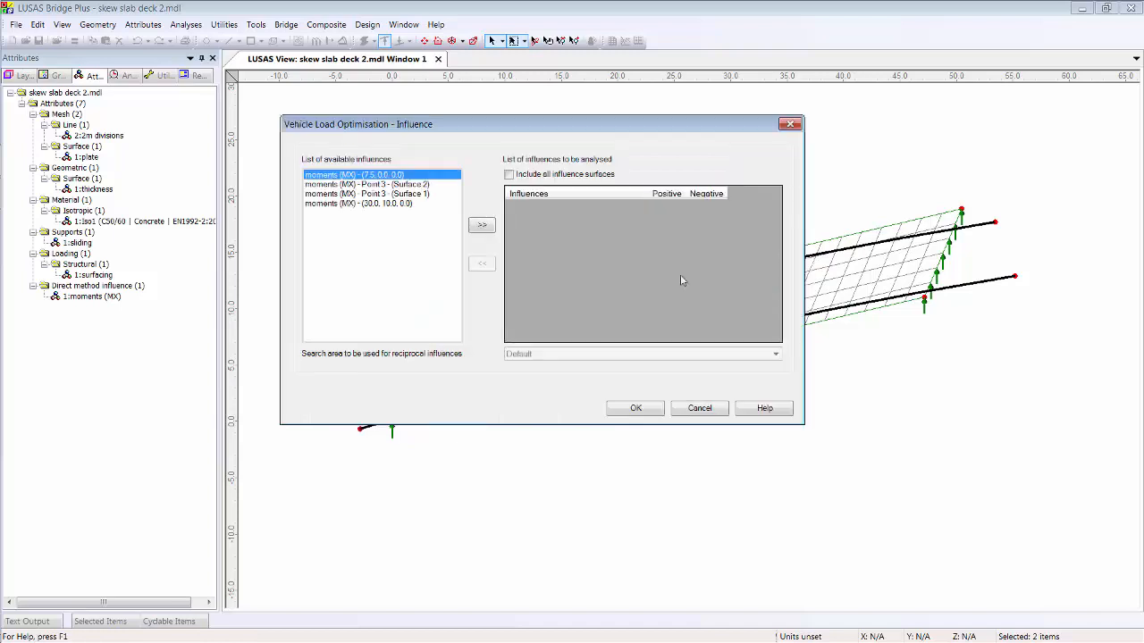
pyautogui.click(509, 175)
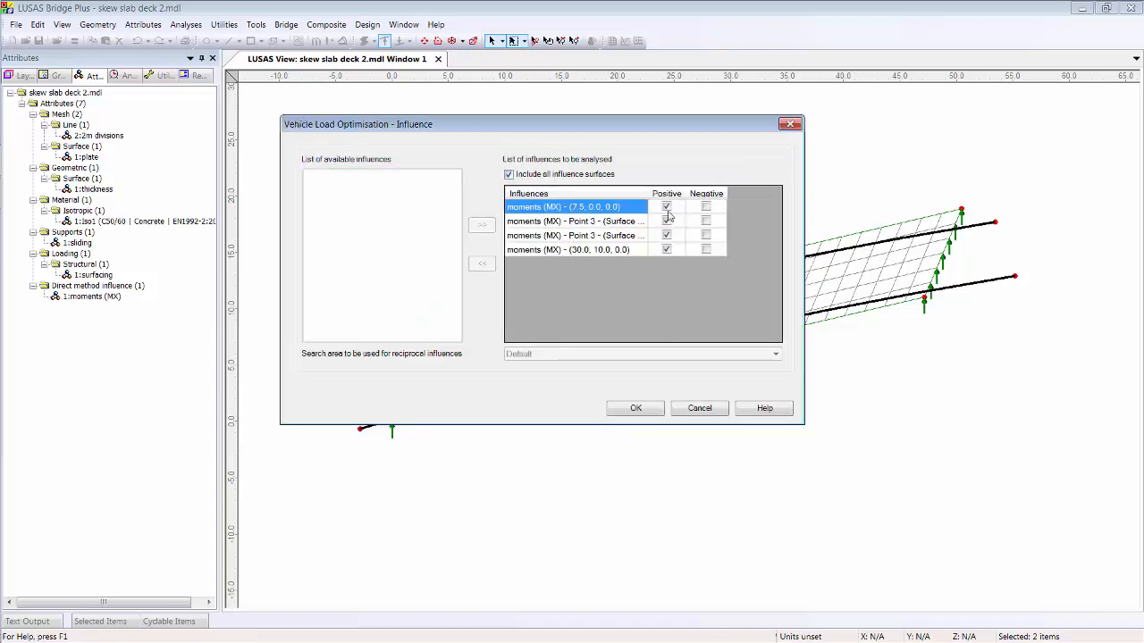
pyautogui.click(706, 207)
pyautogui.click(666, 206)
pyautogui.click(666, 250)
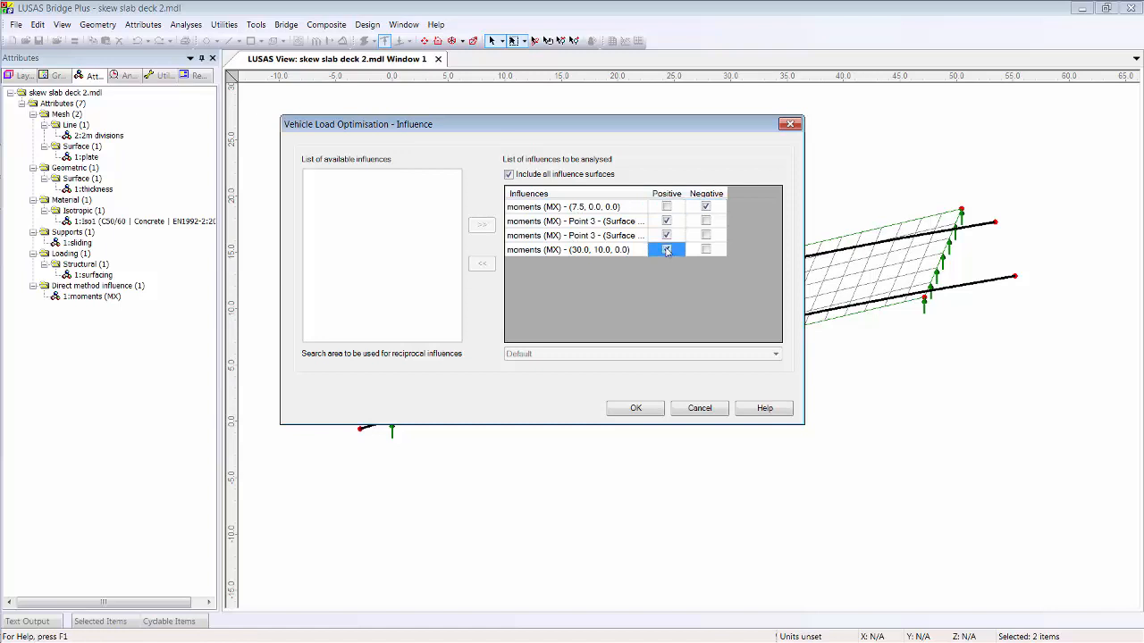
pyautogui.click(705, 251)
pyautogui.click(668, 251)
pyautogui.click(636, 408)
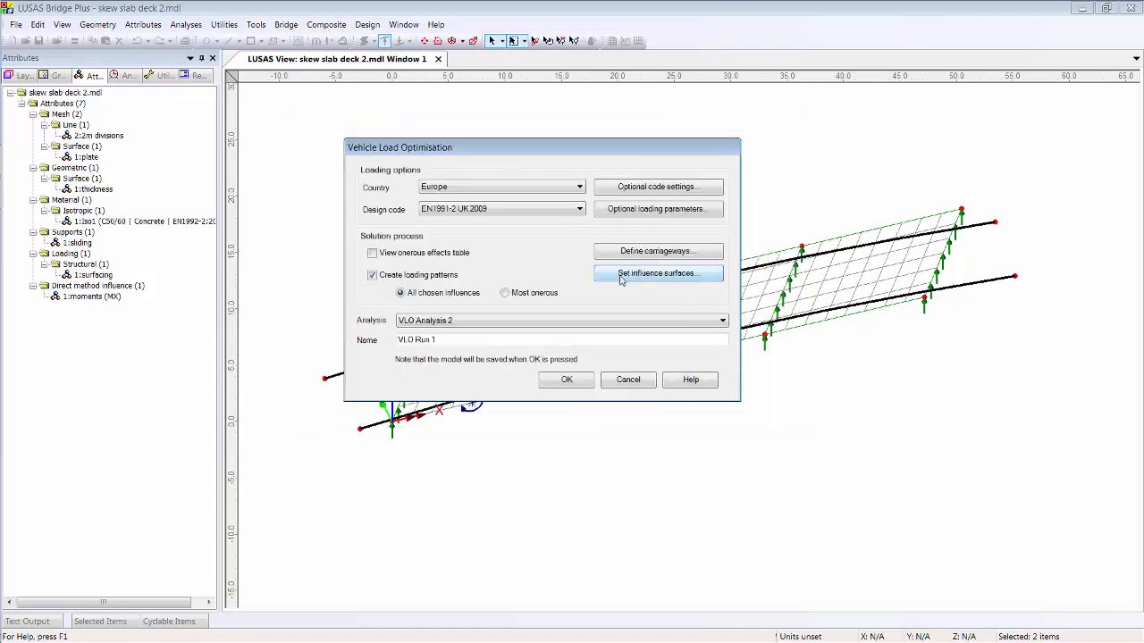
pyautogui.click(567, 380)
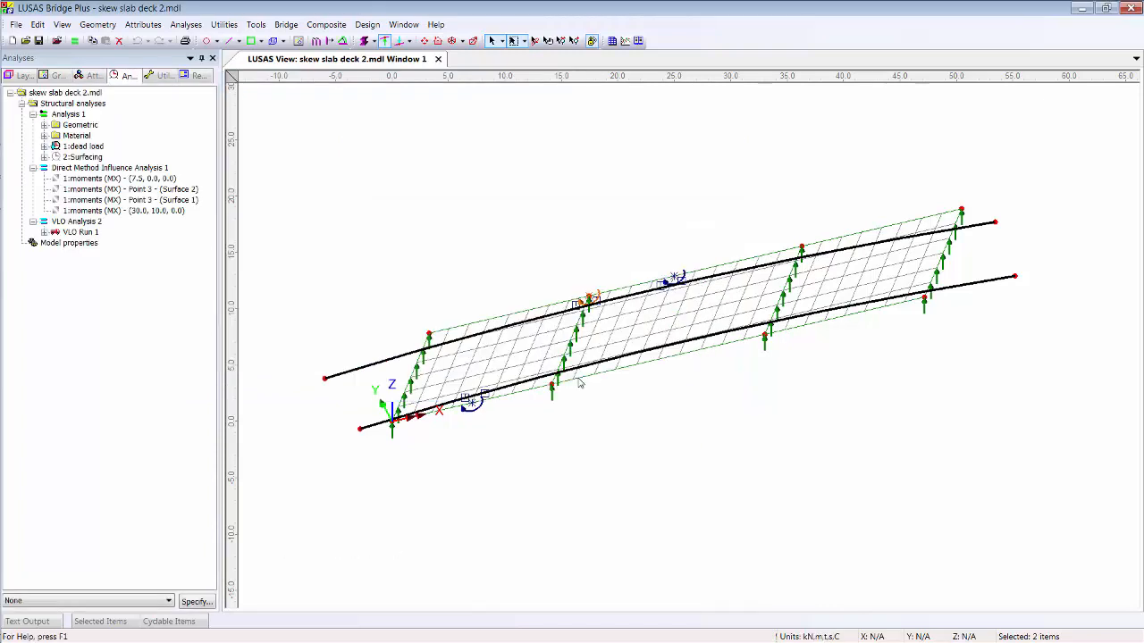
# Step: Set the negative characteristic moments loadcase at (7.5, 0, 0) of VLO Run 1 active and display its loading on the deck
pyautogui.click(45, 232)
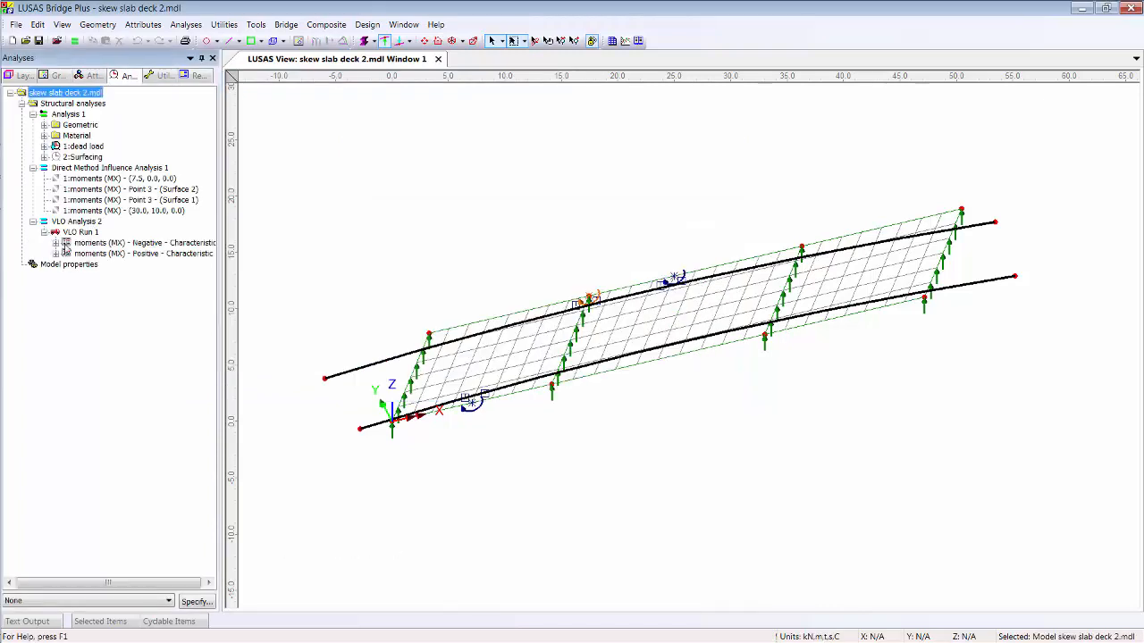
pyautogui.click(56, 244)
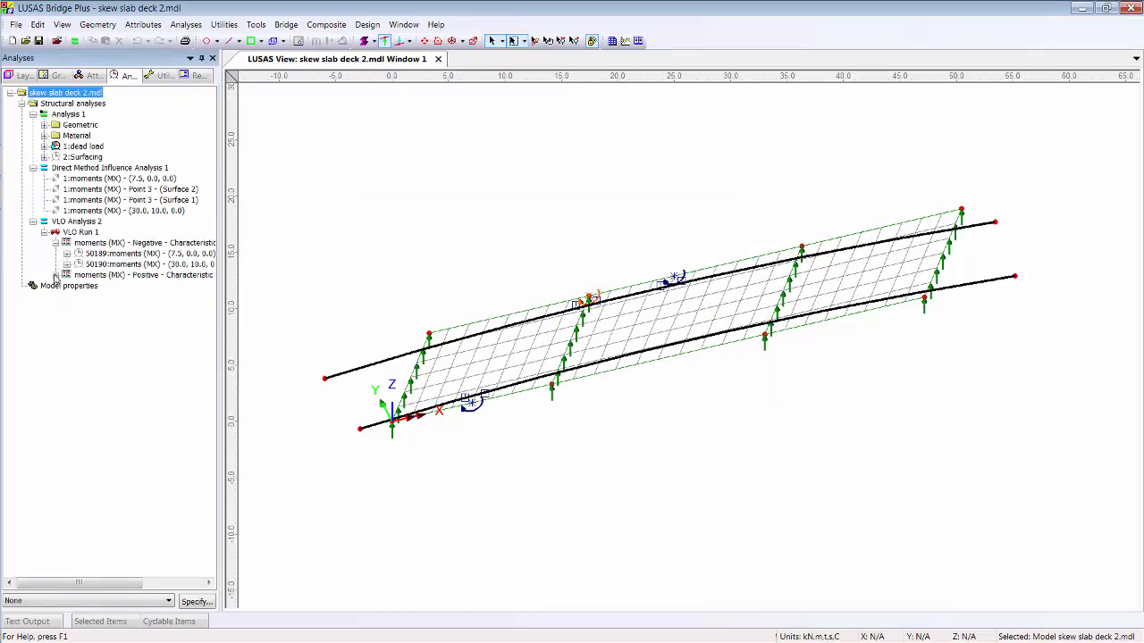
pyautogui.click(55, 275)
pyautogui.doubleClick(130, 256)
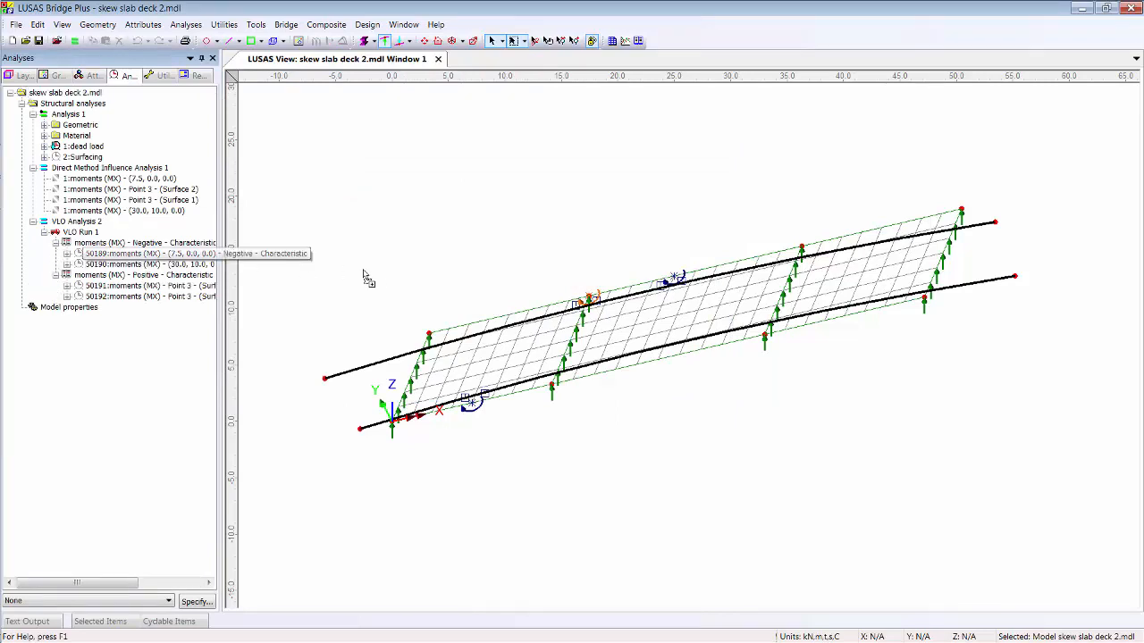
pyautogui.click(400, 40)
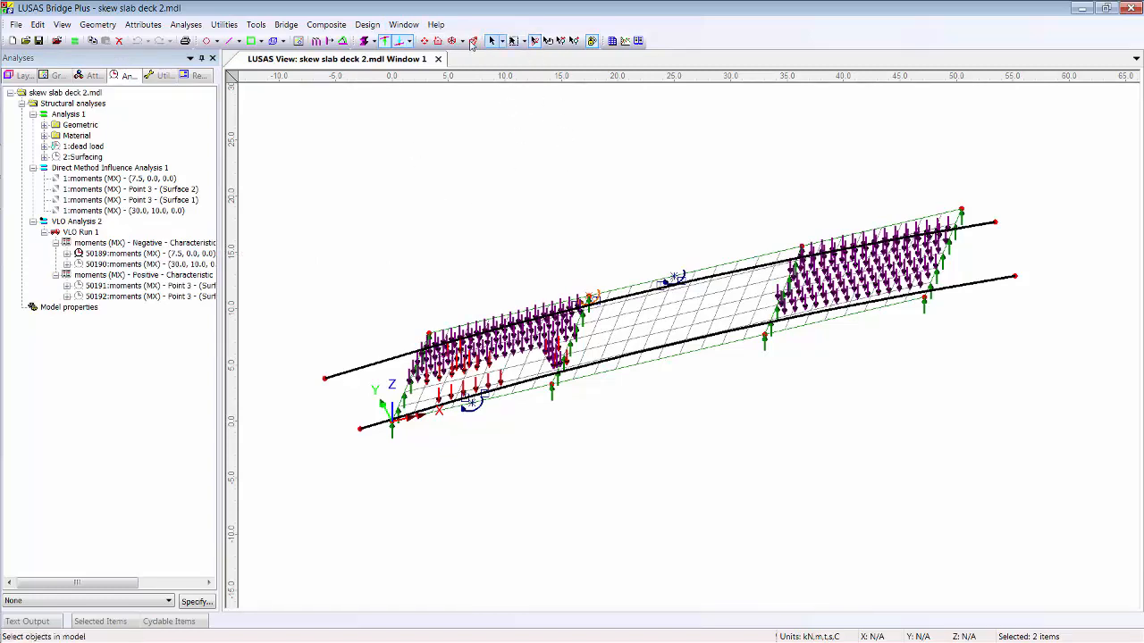
# Step: Examine the (7.5, 0, 0) loading pattern in plan view with its load components, and compare it with the patterns of the other VLO loadcases
pyautogui.click(424, 41)
pyautogui.click(438, 40)
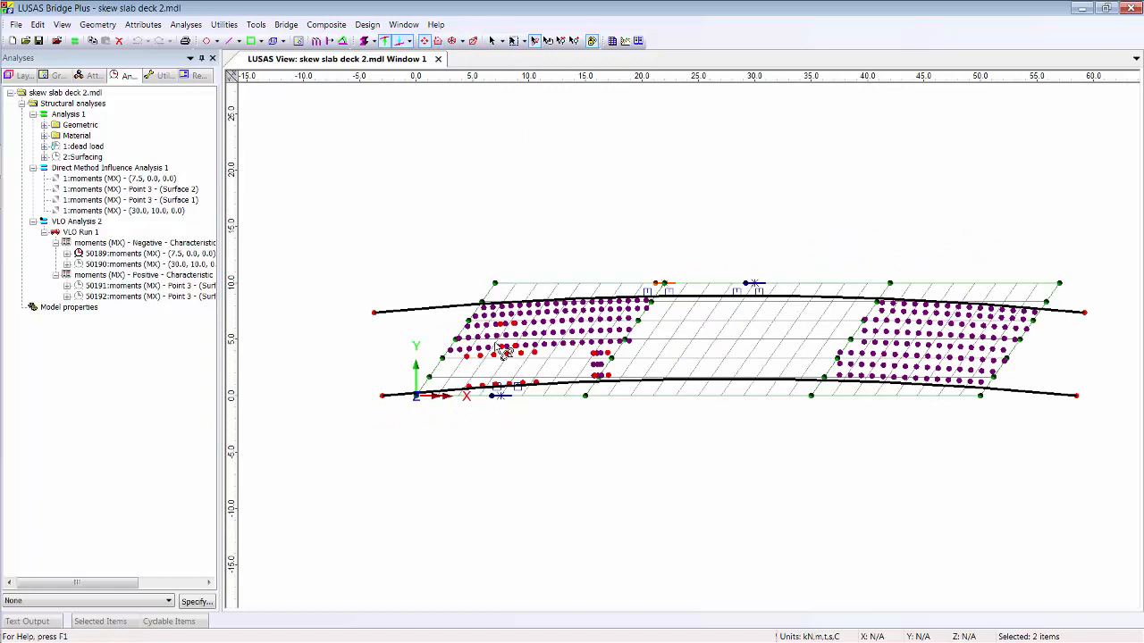
pyautogui.click(492, 40)
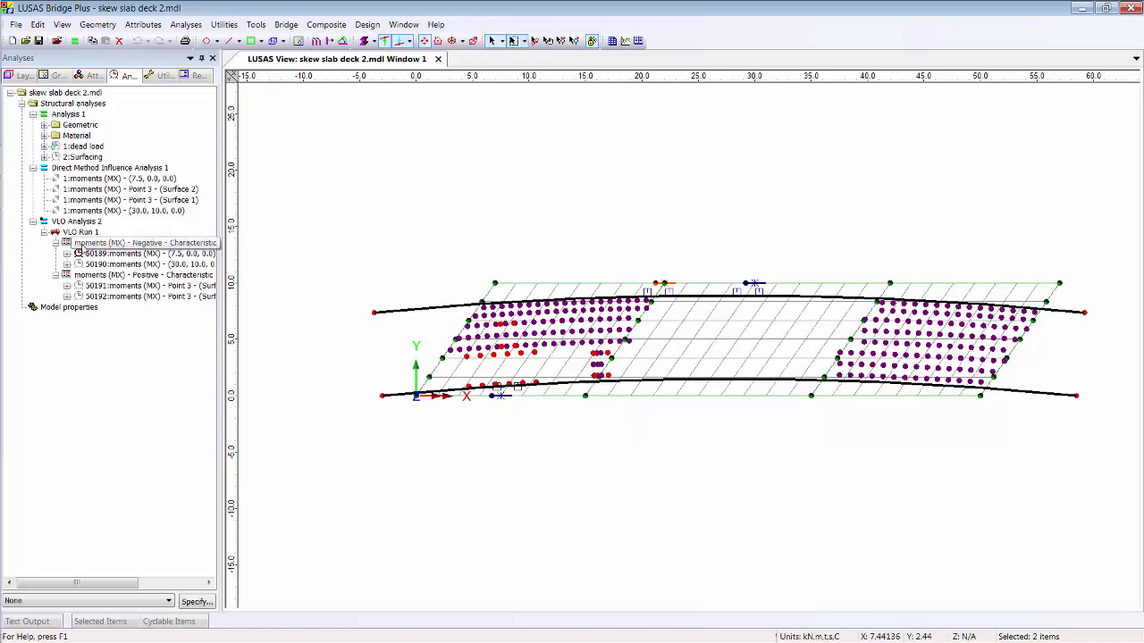
pyautogui.click(66, 254)
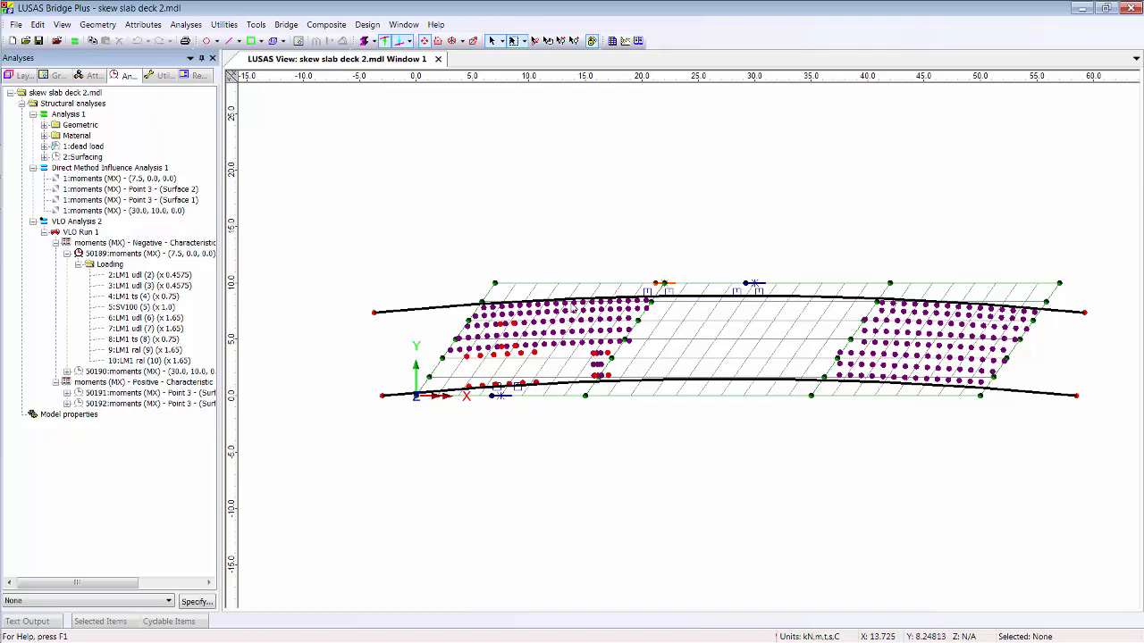
pyautogui.doubleClick(189, 374)
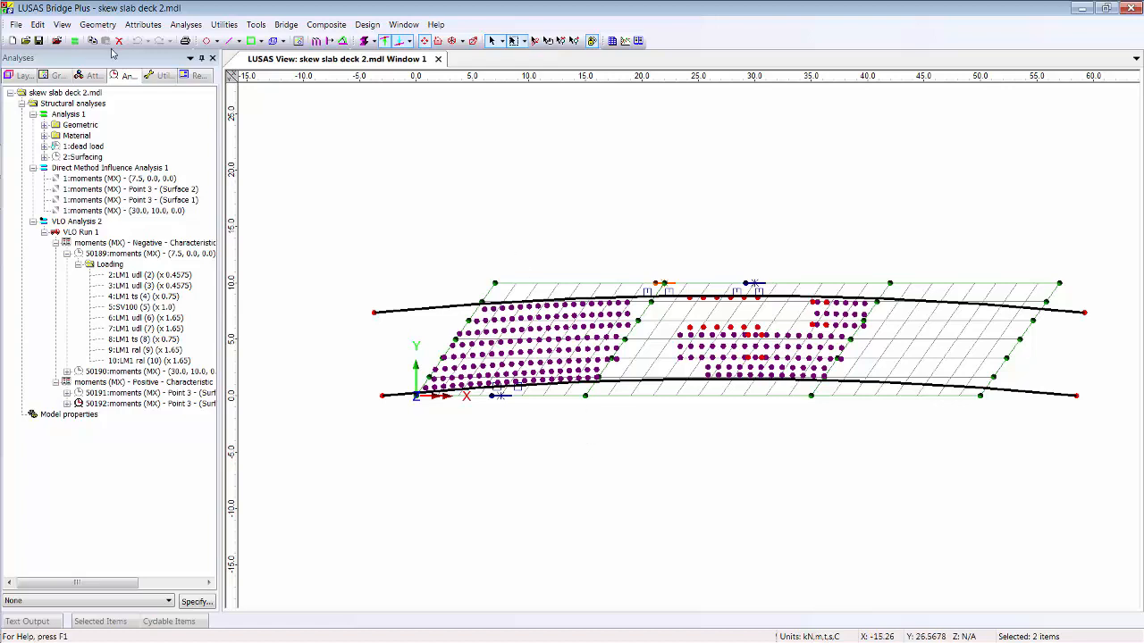
# Step: Solve Analysis 1 and VLO Analysis 2, saving the model under its current name
pyautogui.click(73, 41)
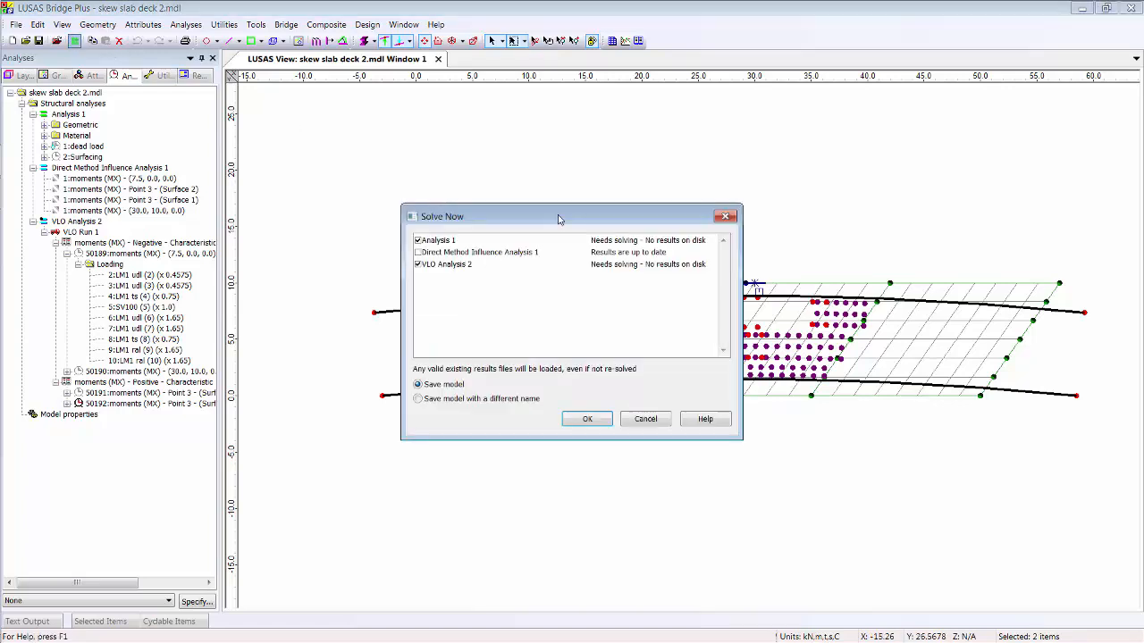
pyautogui.click(598, 422)
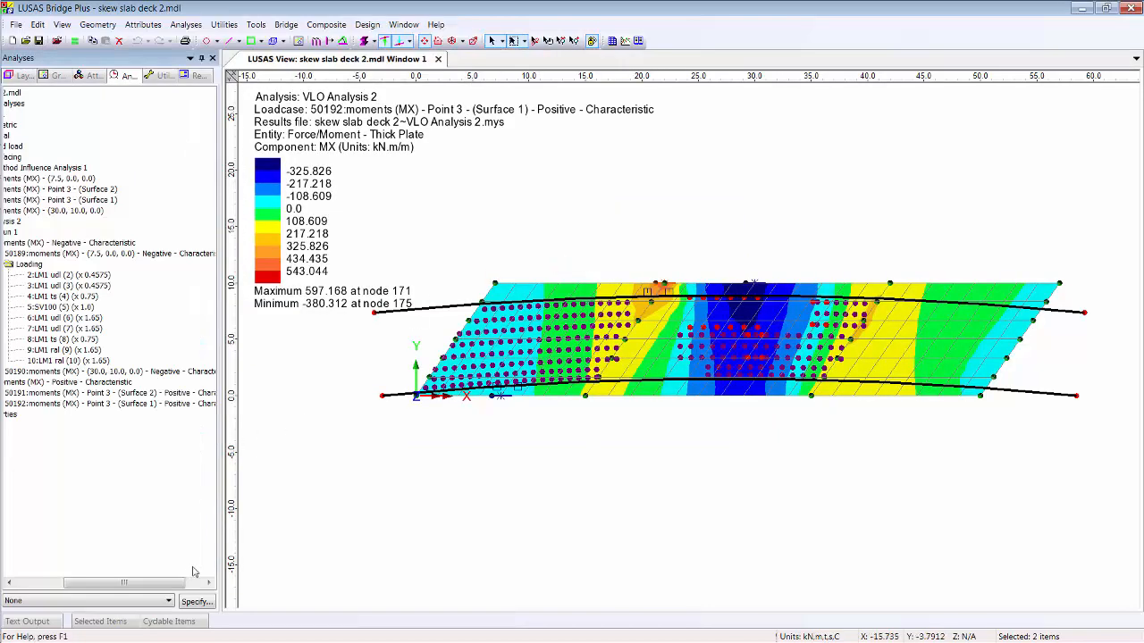
pyautogui.moveTo(152, 583); pyautogui.dragTo(104, 583)
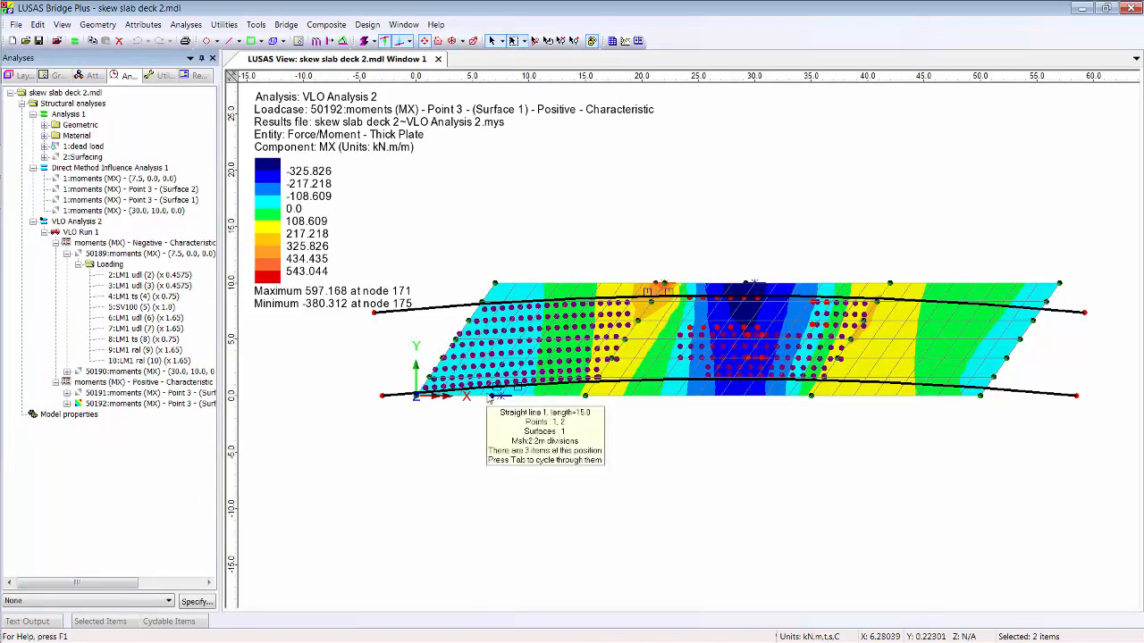
# Step: Compare the MX contours of the dead load with those of the positive characteristic Point 3 (Surface 1) loadcase
pyautogui.doubleClick(103, 145)
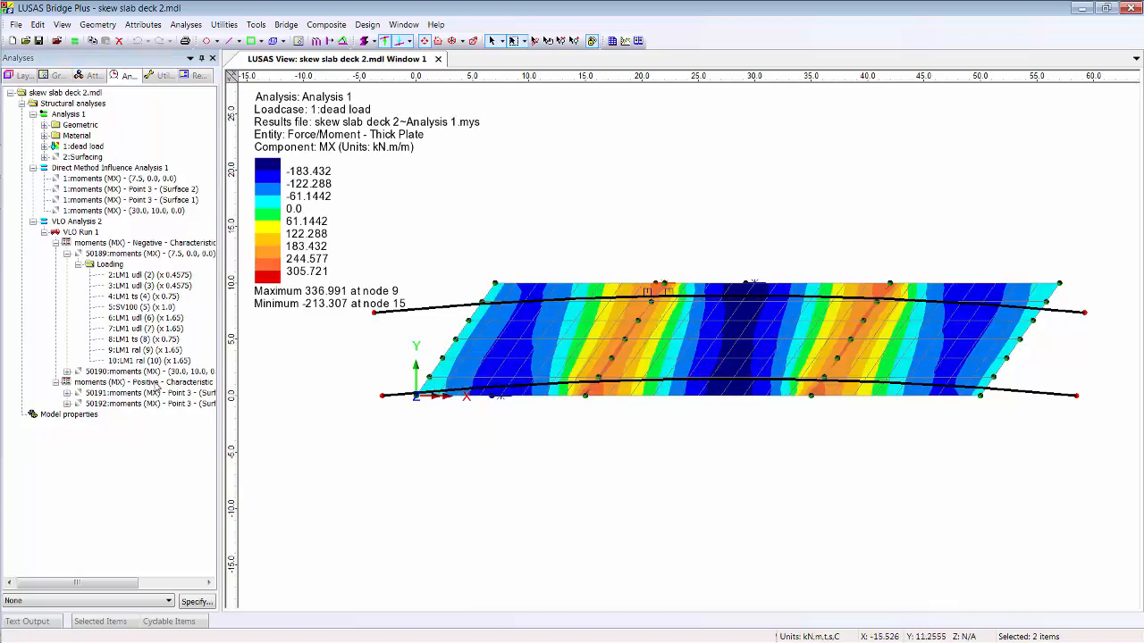
pyautogui.doubleClick(150, 403)
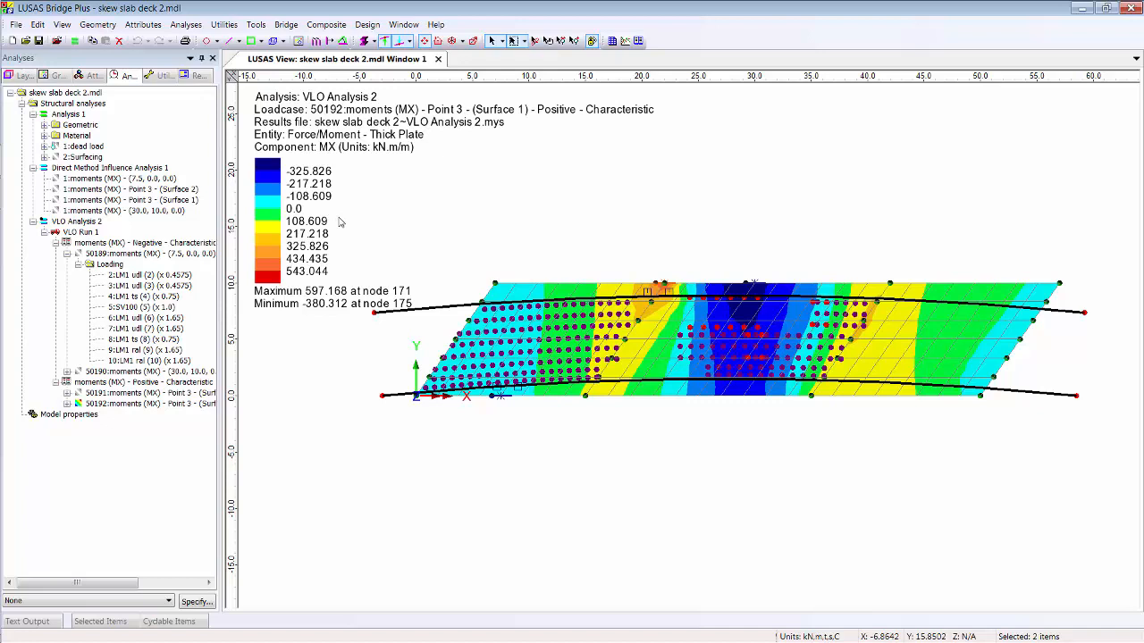
# Step: Start the design combinations and choose EN 1990 - 2002 Highway Bridges UK as the design code
pyautogui.click(368, 24)
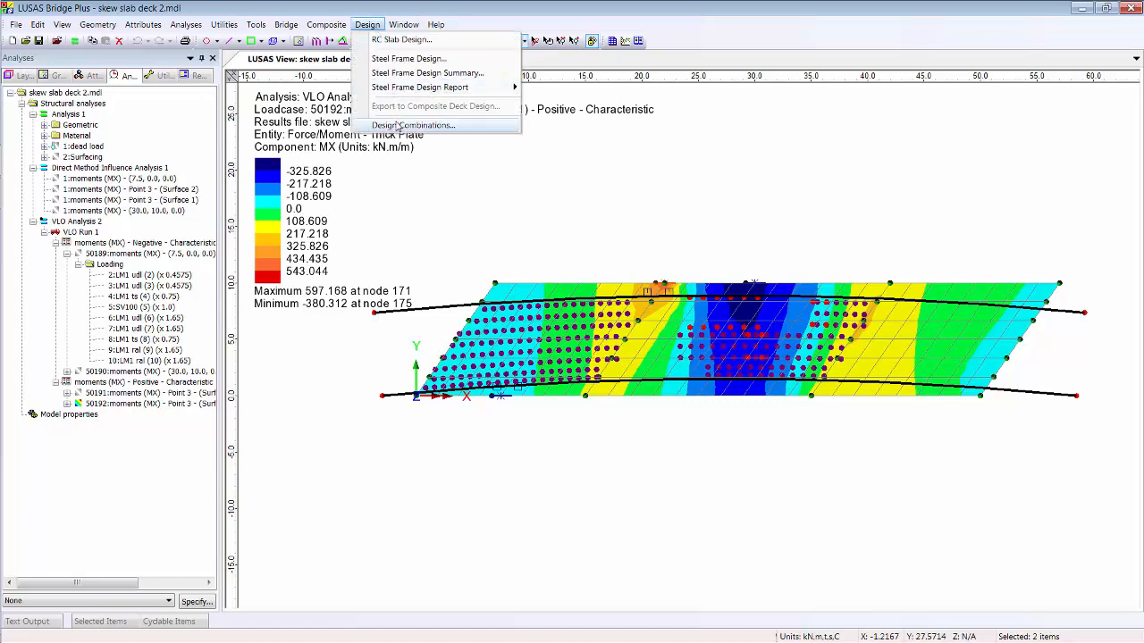
pyautogui.click(368, 24)
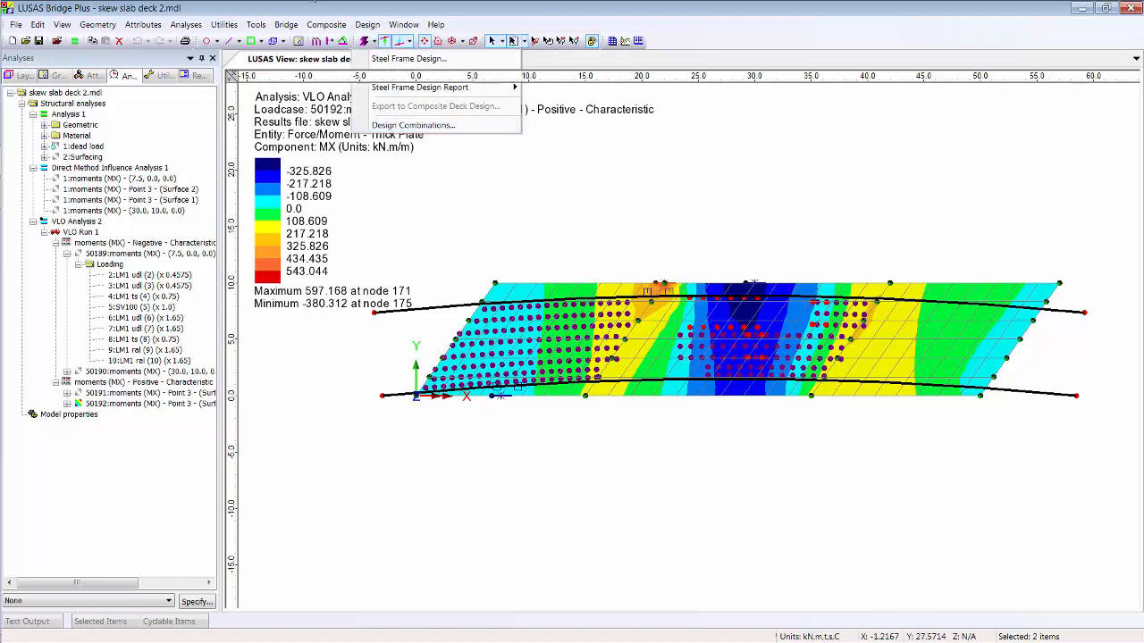
pyautogui.click(185, 24)
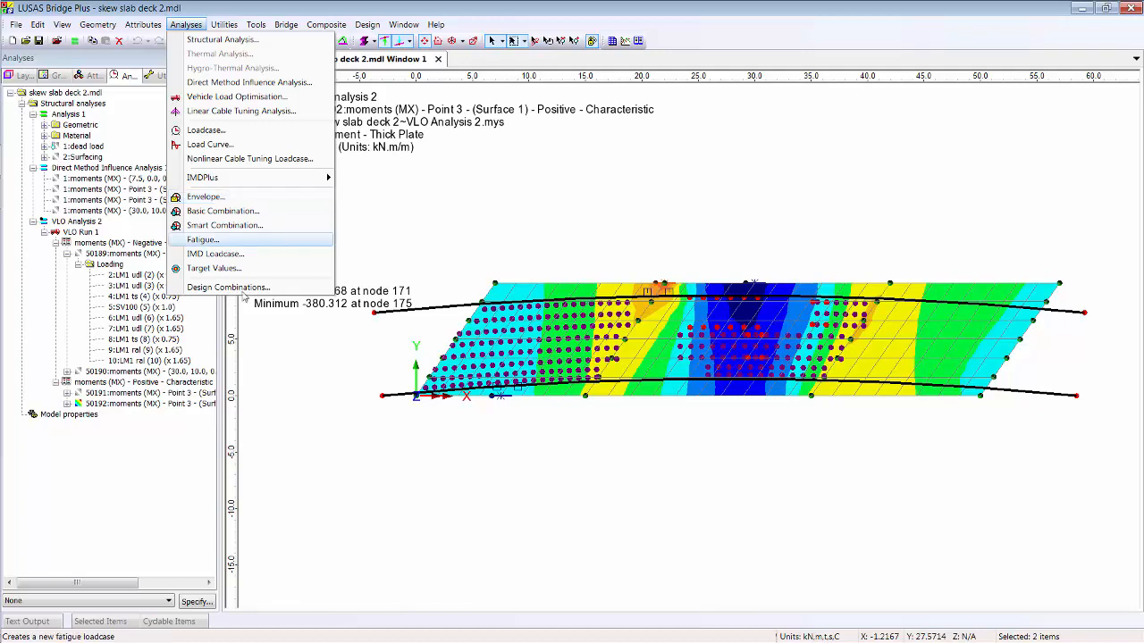
pyautogui.click(228, 288)
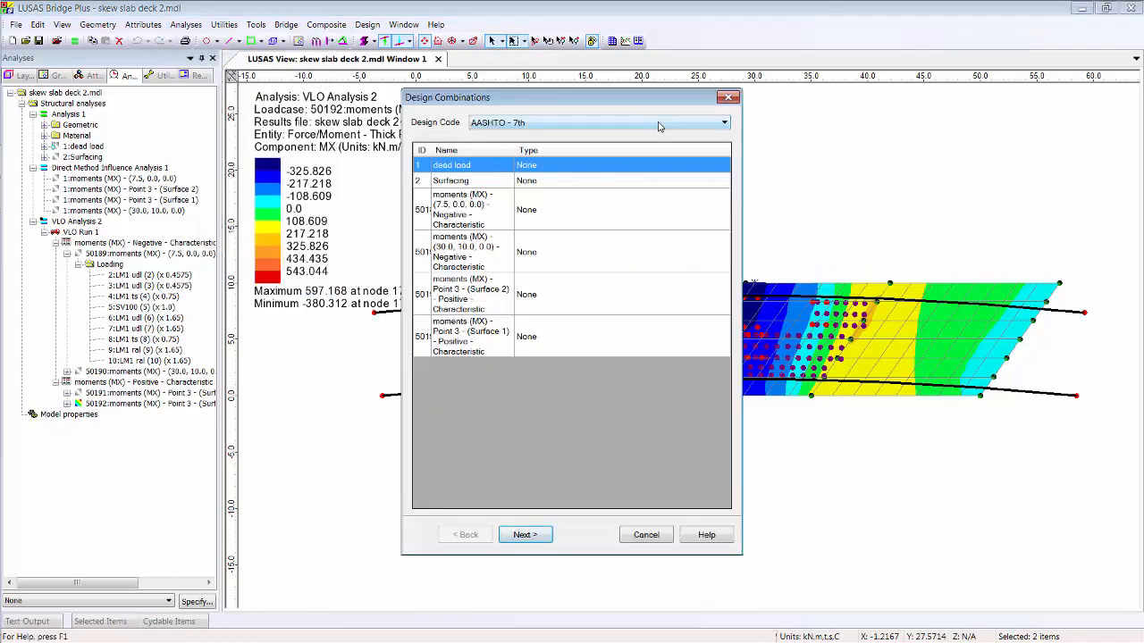
pyautogui.click(659, 126)
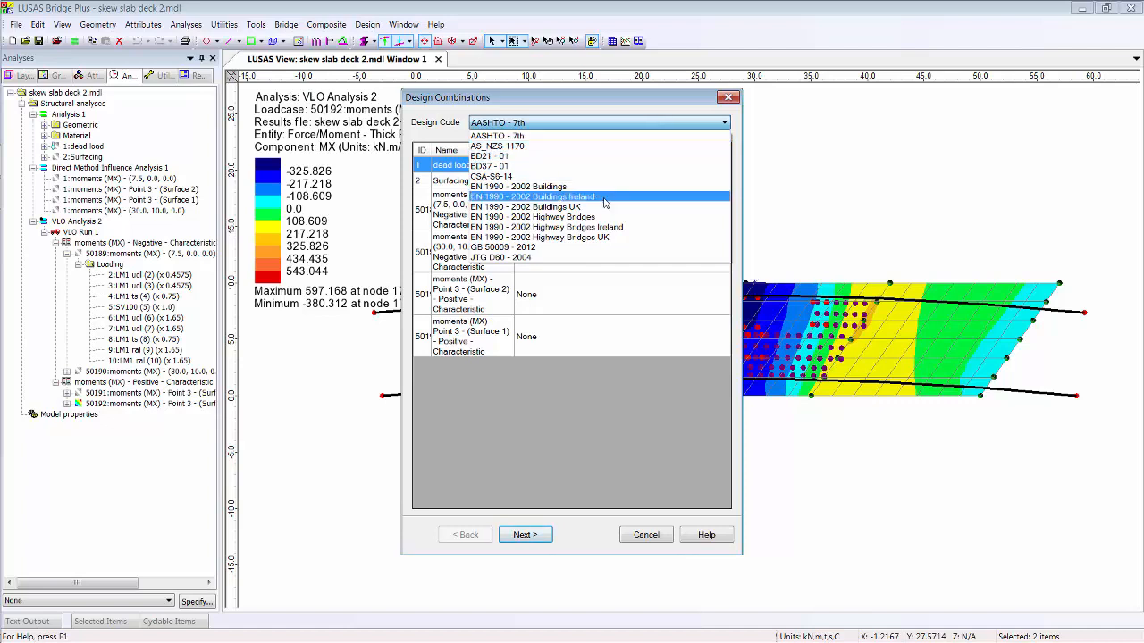
pyautogui.click(596, 237)
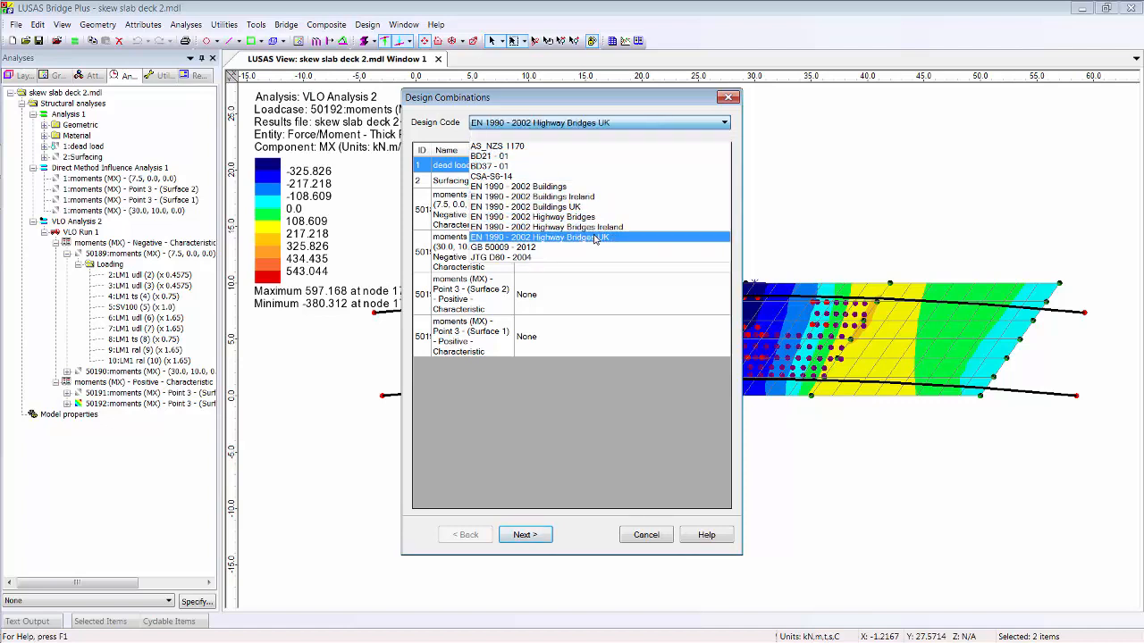
# Step: Assign the type Gc | Concrete self weight to the dead load loadcase in the design combinations
pyautogui.click(623, 166)
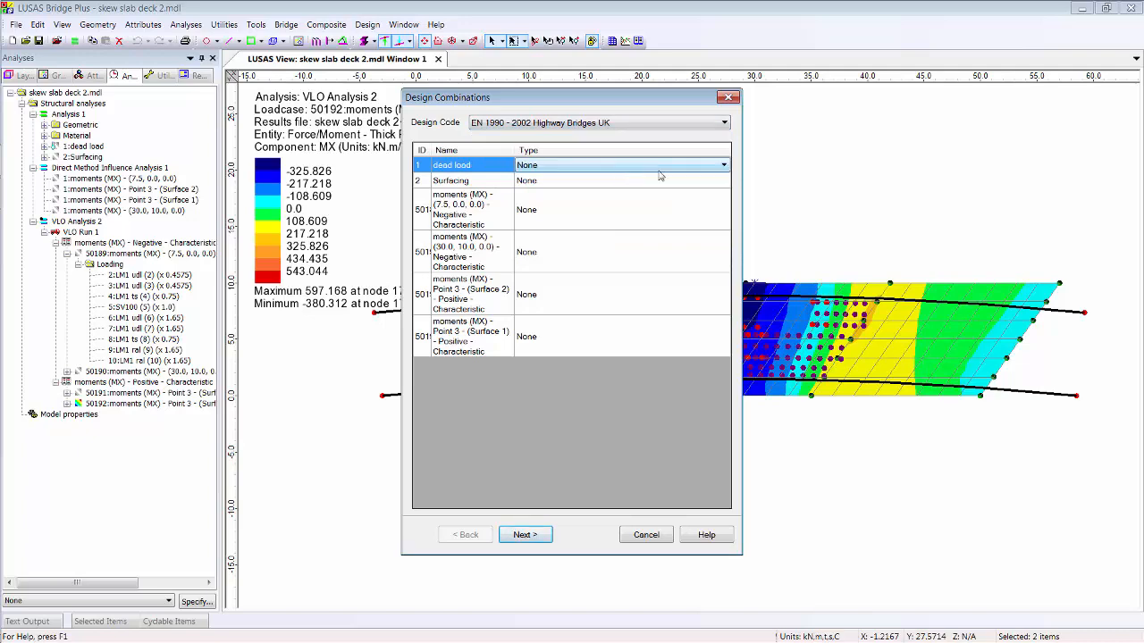
pyautogui.click(659, 170)
pyautogui.click(641, 189)
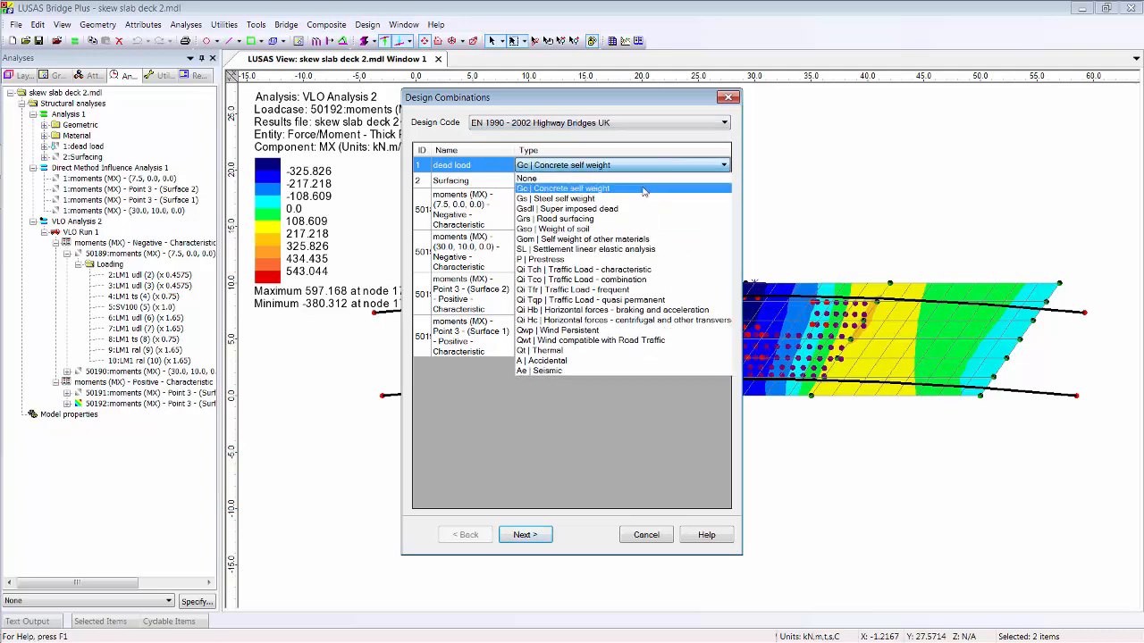
# Step: Assign the type Gsdl | Super imposed dead to the Surfacing loadcase
pyautogui.click(621, 182)
pyautogui.click(622, 182)
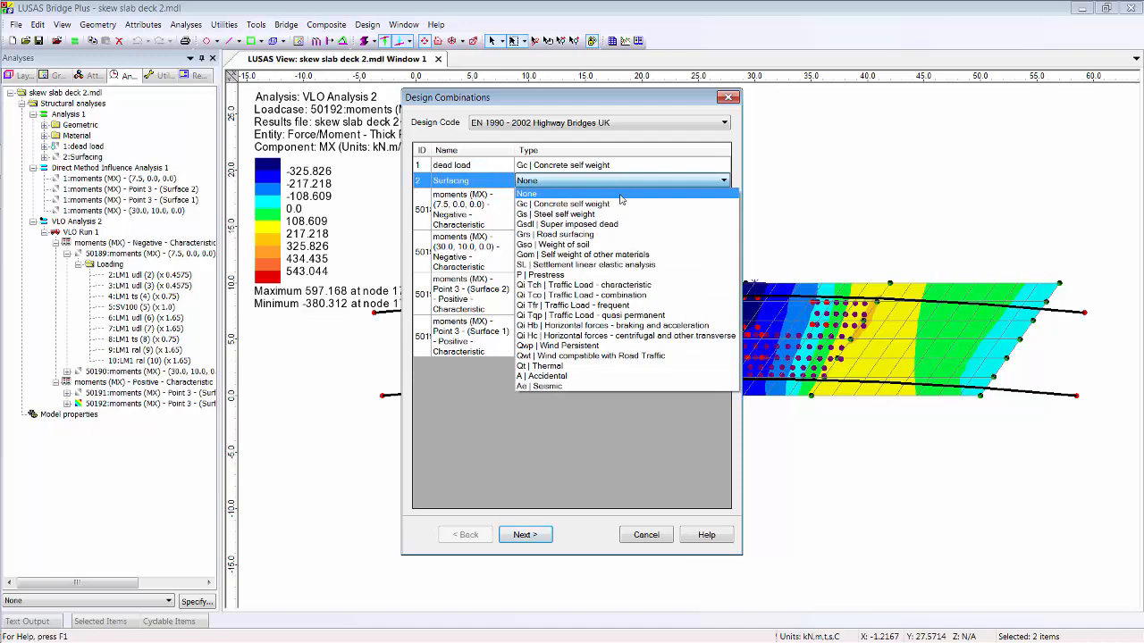
pyautogui.click(617, 225)
# Step: Assign the type Qi Tch | Traffic Load - characteristic to the two negative characteristic MX moment loadcases
pyautogui.click(598, 213)
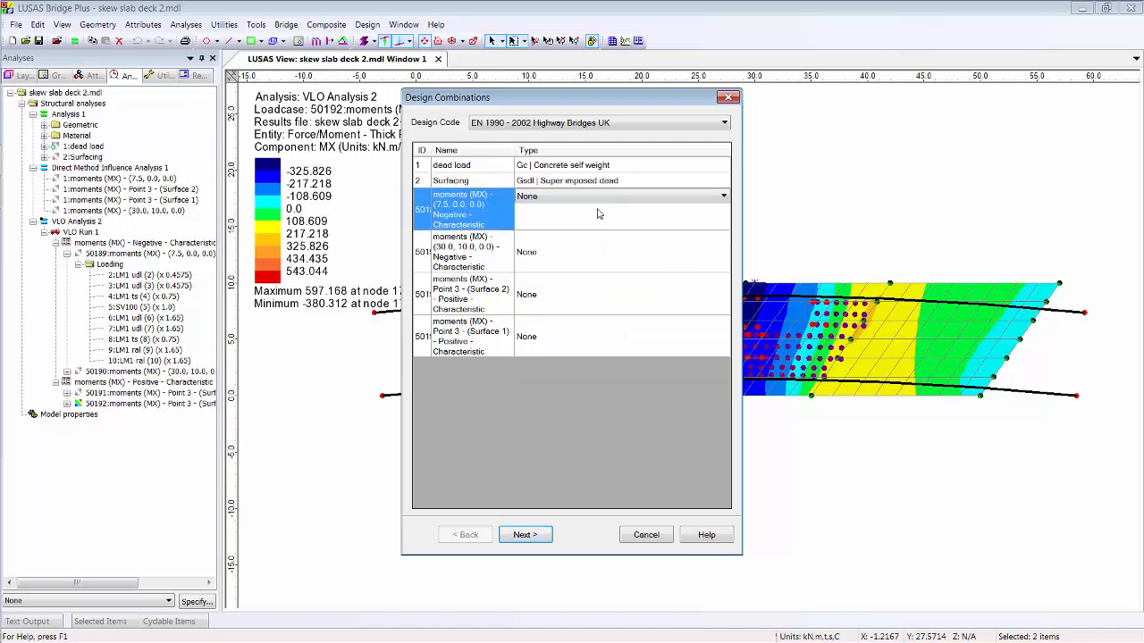
pyautogui.click(628, 202)
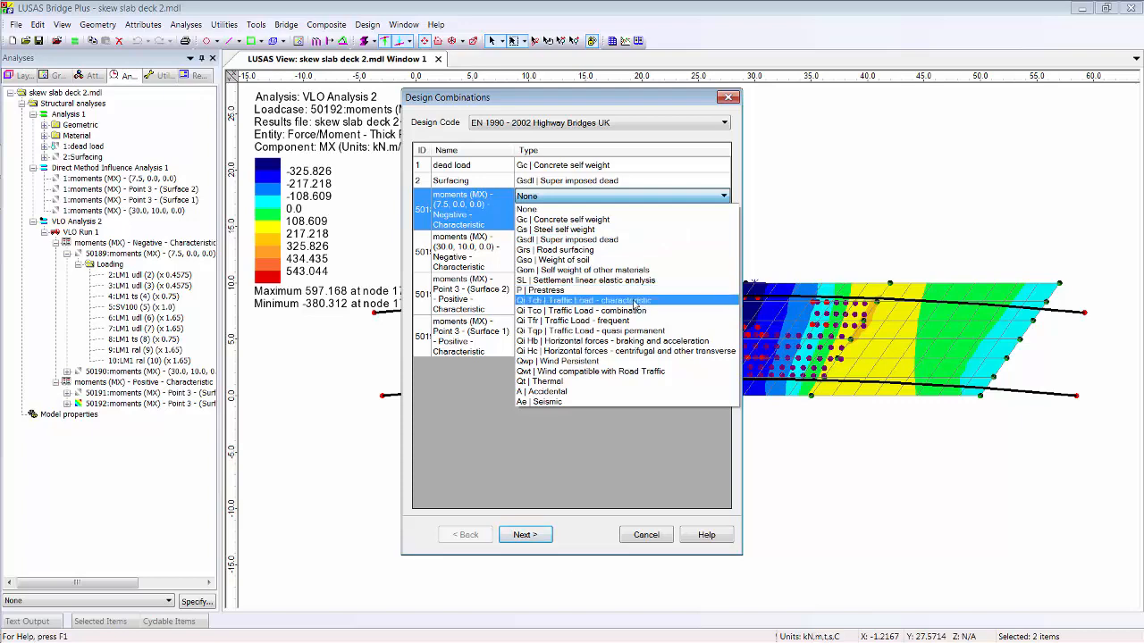
pyautogui.click(635, 305)
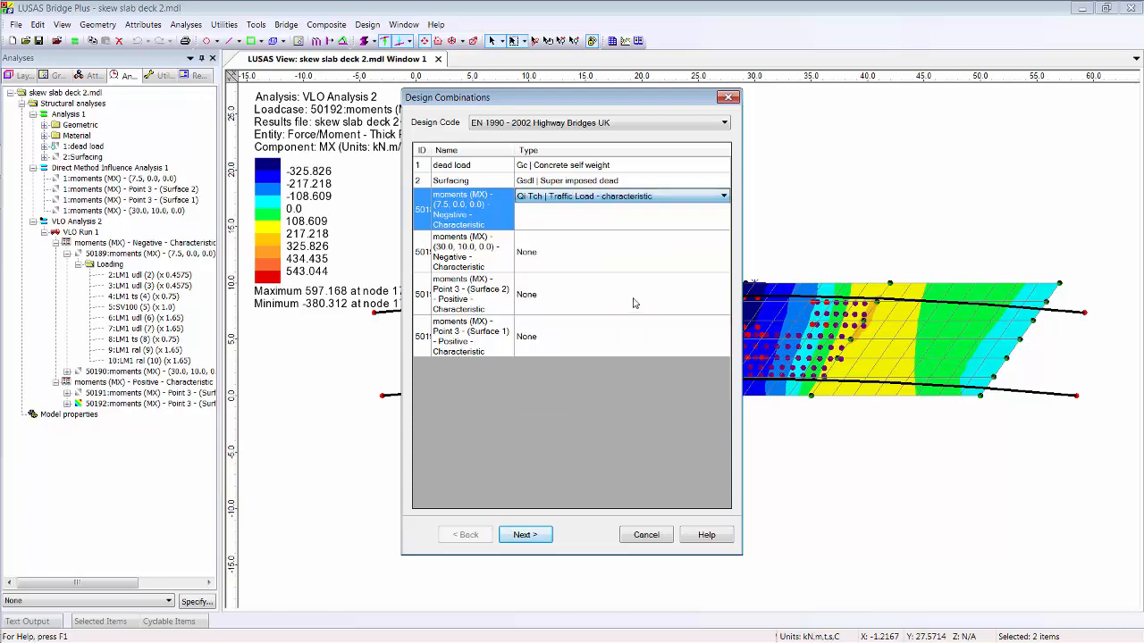
pyautogui.click(636, 238)
pyautogui.click(633, 240)
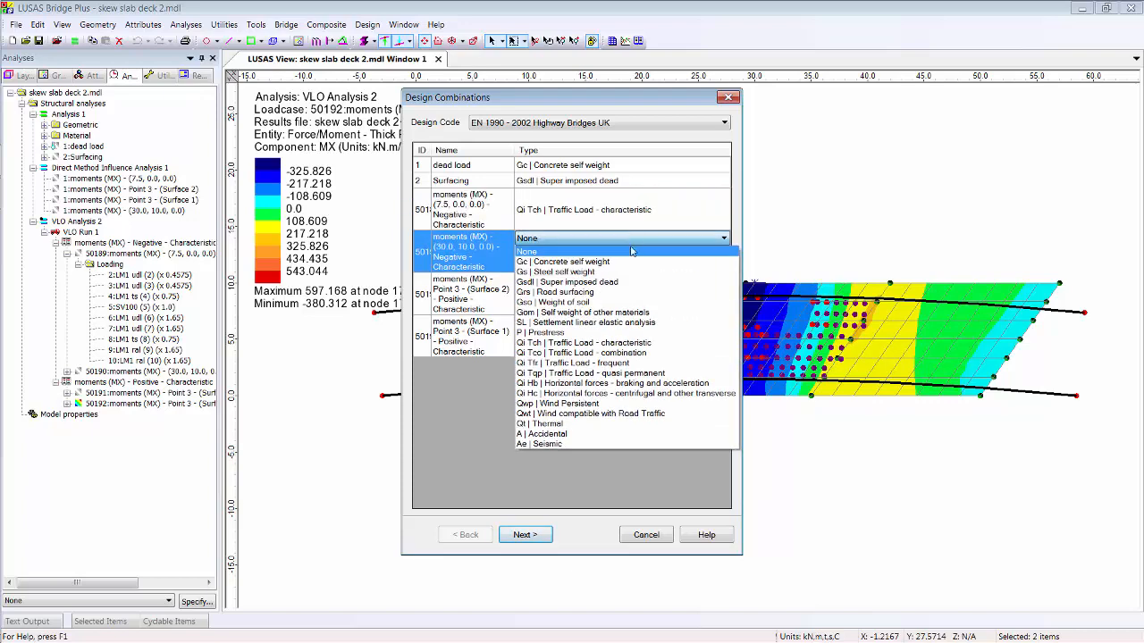
pyautogui.click(630, 334)
# Step: Assign Qi Tch | Traffic Load - characteristic to both positive characteristic Point 3 loadcases and proceed to the combination options
pyautogui.click(627, 288)
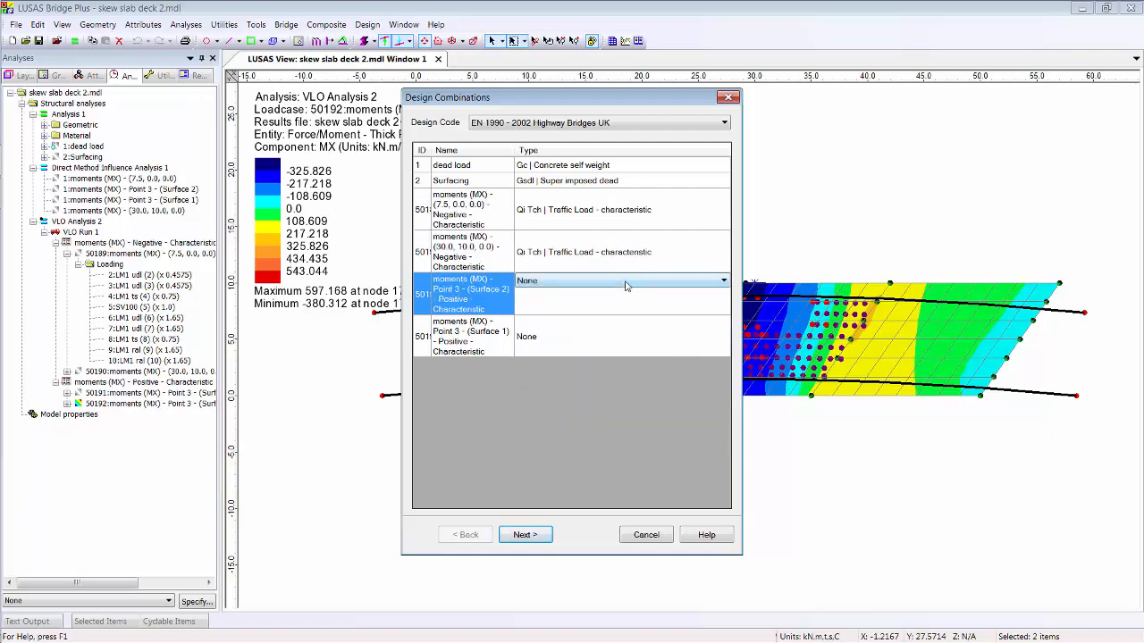
pyautogui.click(627, 284)
pyautogui.click(606, 385)
pyautogui.click(617, 337)
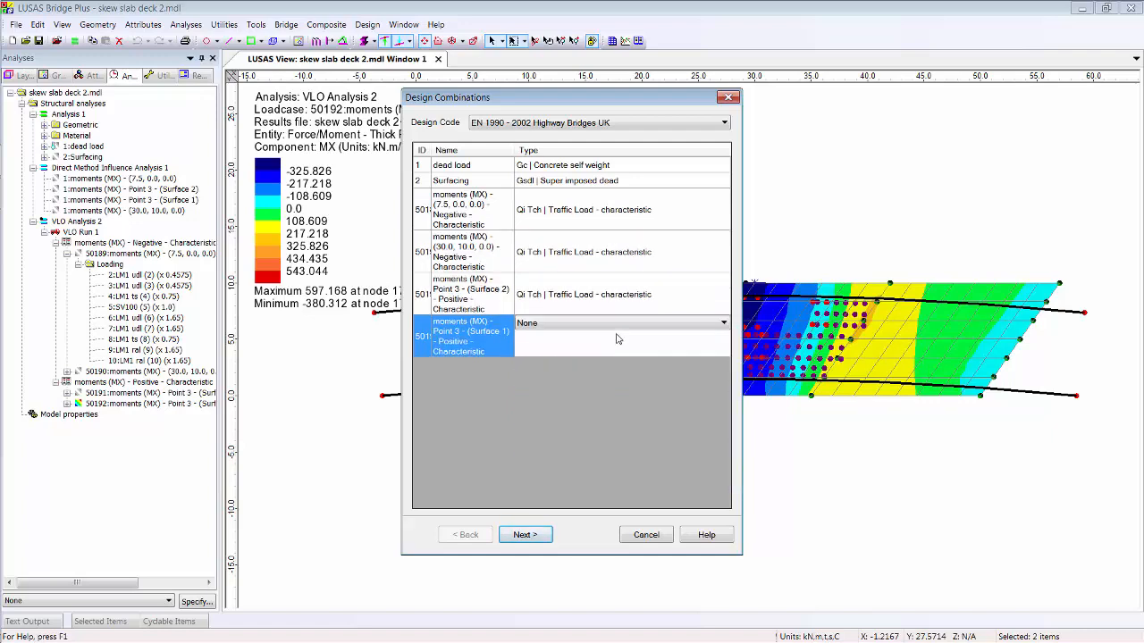
pyautogui.click(632, 329)
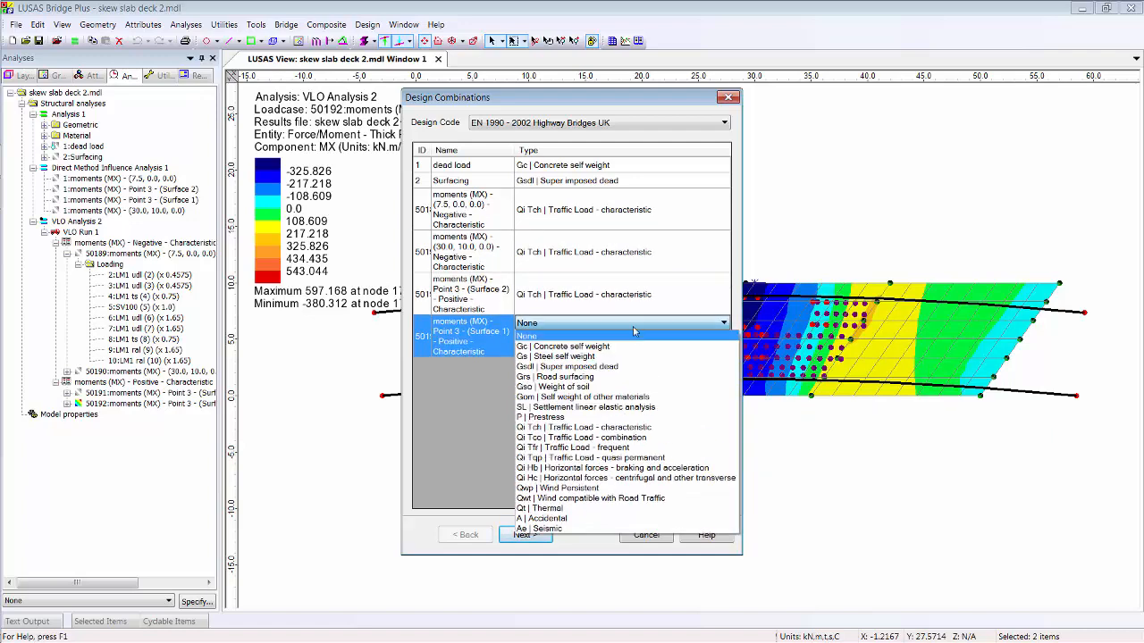
pyautogui.click(646, 429)
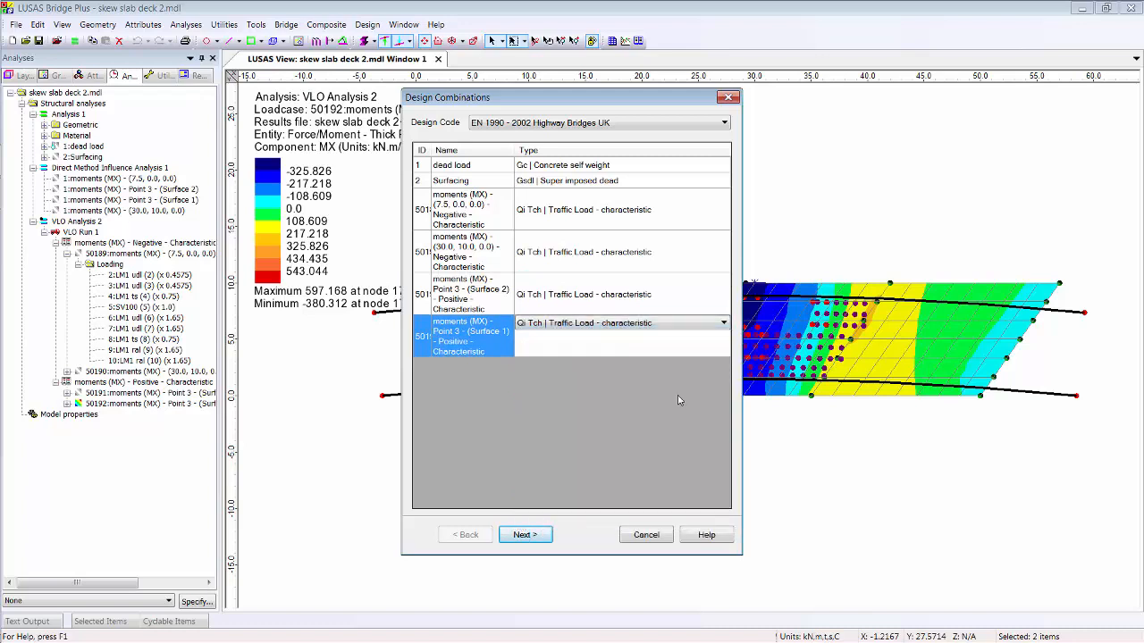
pyautogui.click(528, 536)
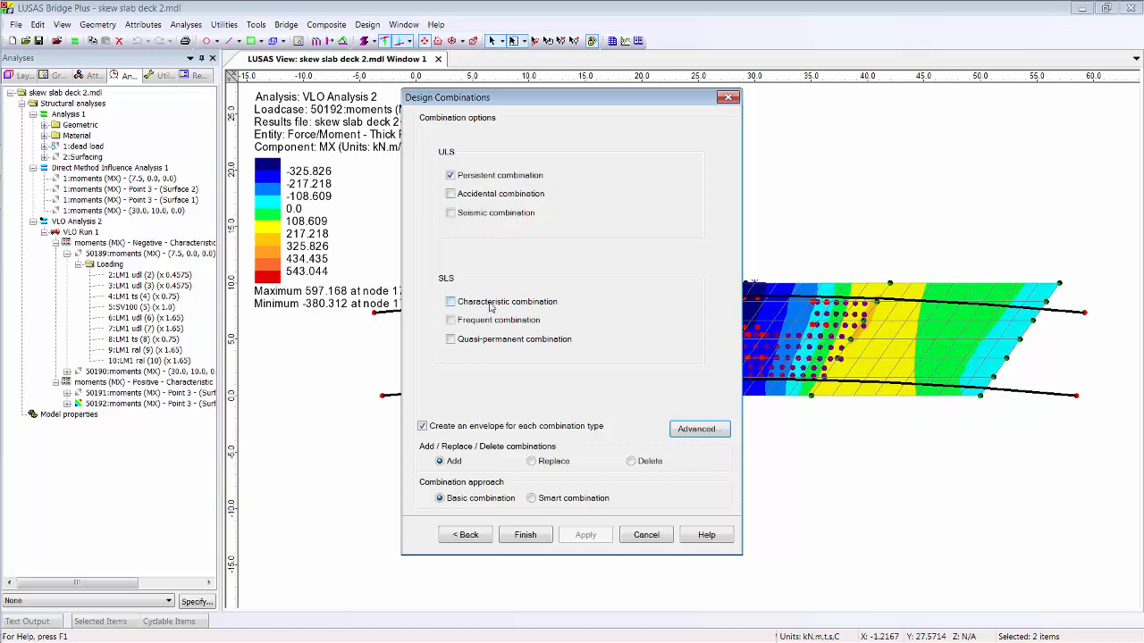
# Step: Make the Qi Tch characteristic traffic loads mutually exclusive in the advanced variable actions and generate the basic ULS persistent combinations
pyautogui.click(695, 432)
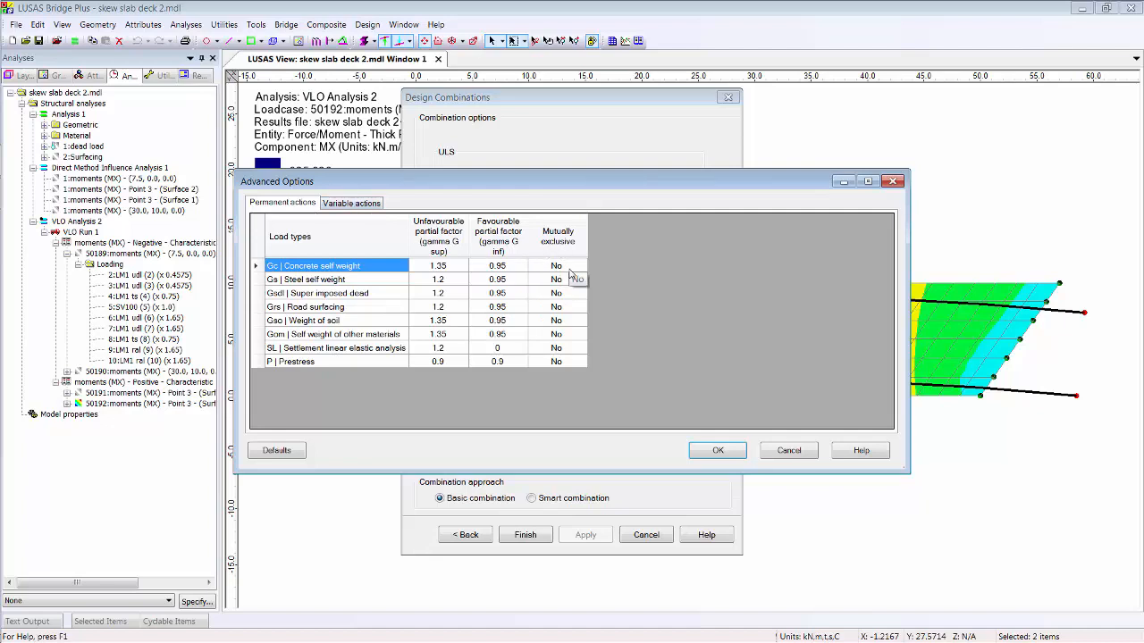
pyautogui.click(362, 205)
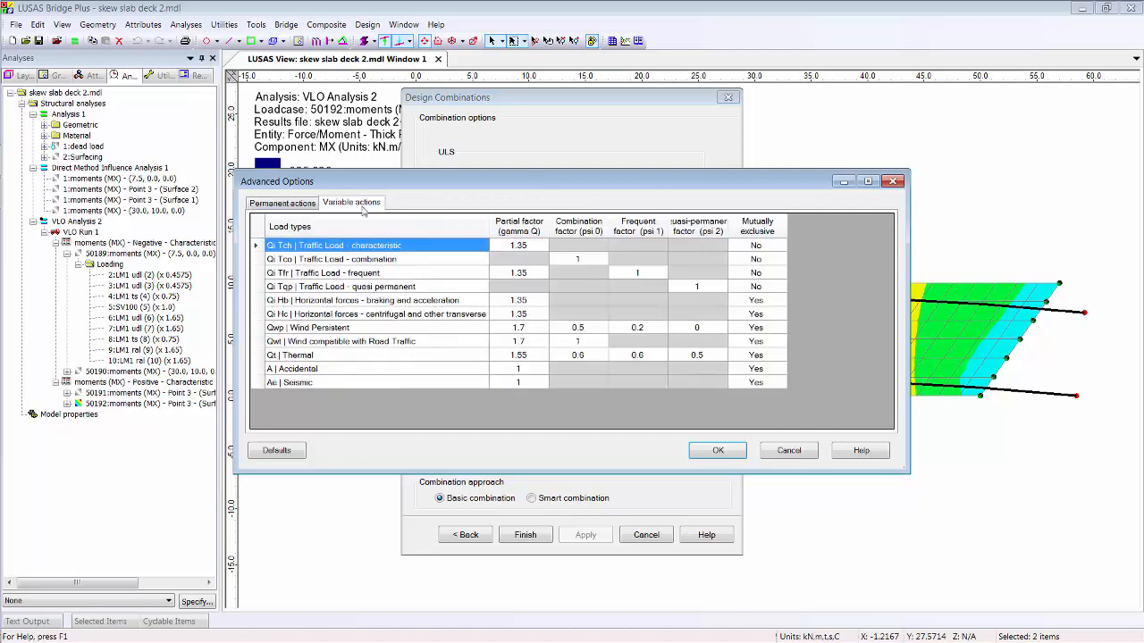
pyautogui.click(773, 248)
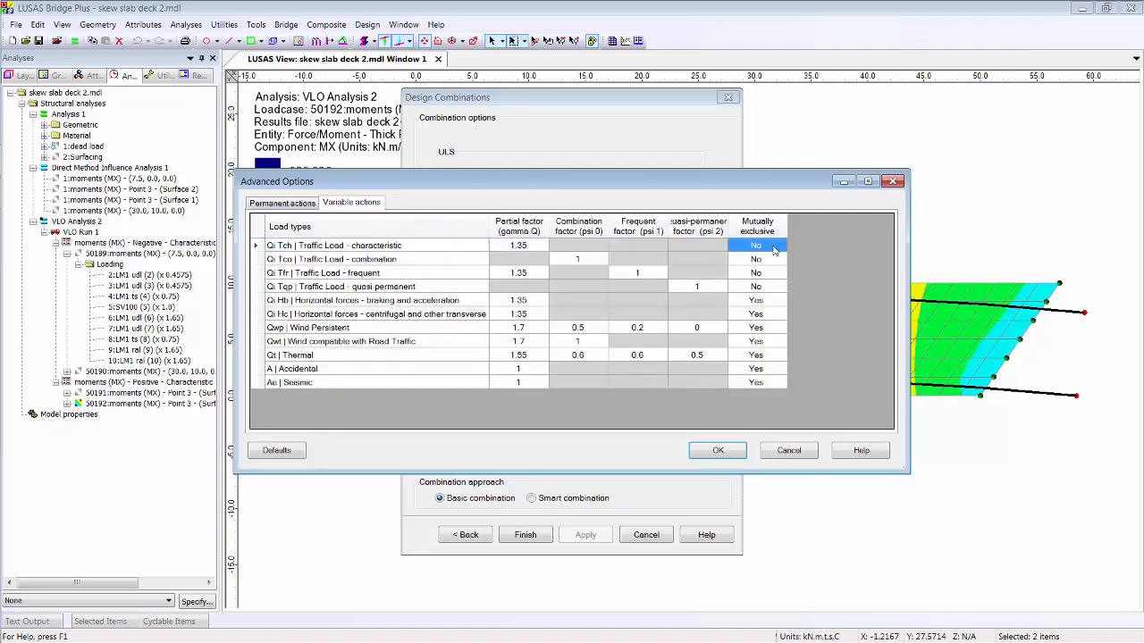
pyautogui.click(784, 252)
pyautogui.click(781, 246)
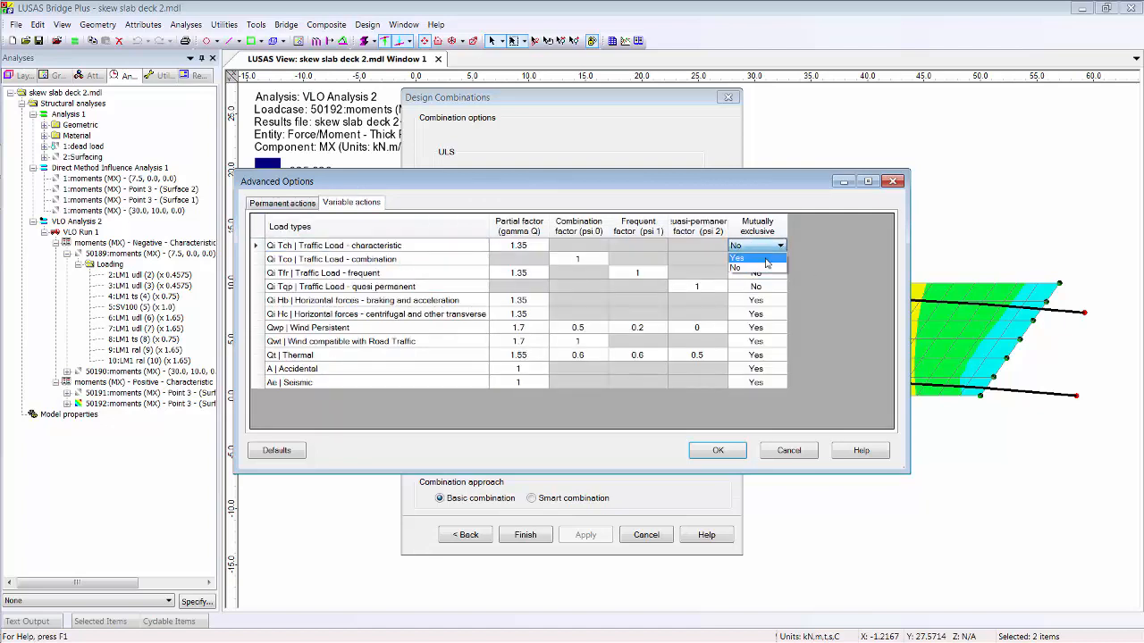
pyautogui.click(766, 260)
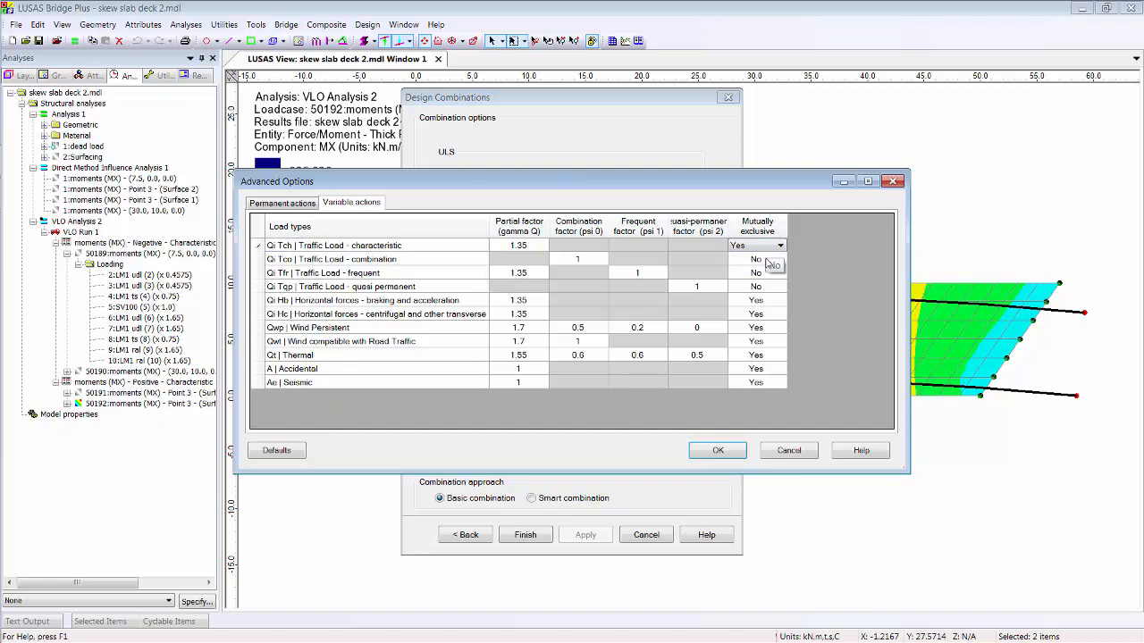
pyautogui.click(718, 449)
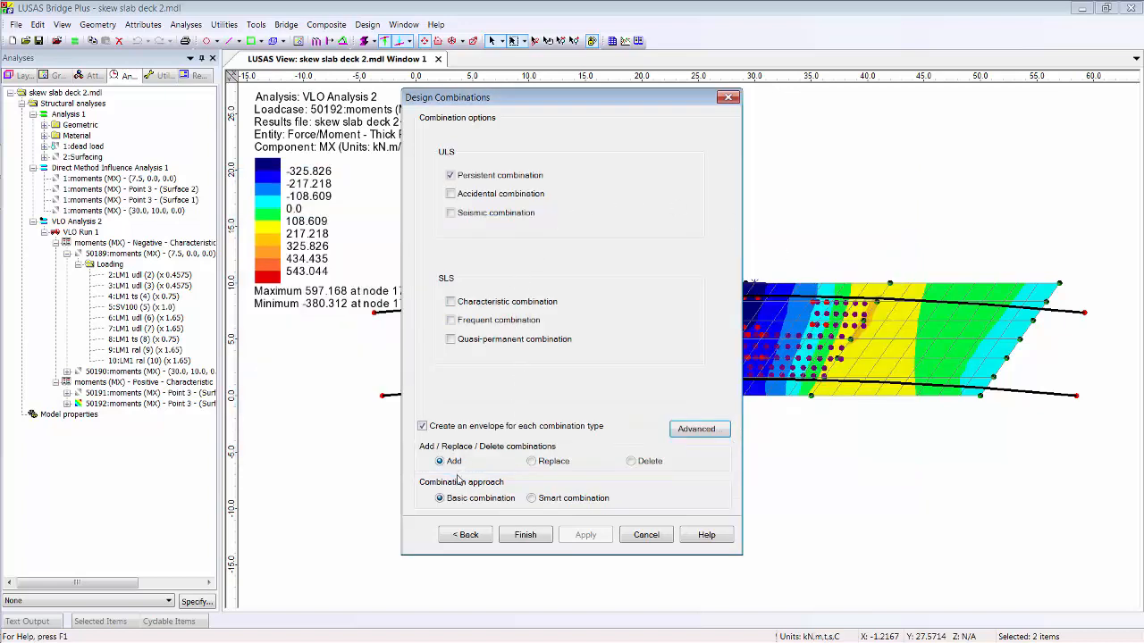
pyautogui.click(539, 537)
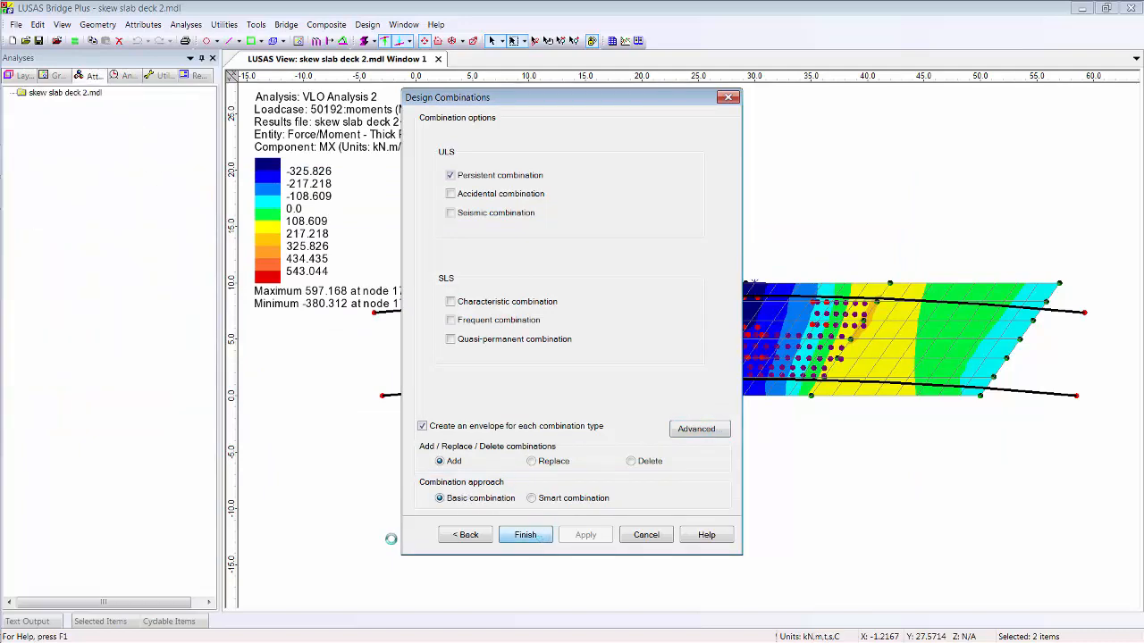
# Step: Inspect the loadcases and factors included in the design combination ULS_P_B 20
pyautogui.moveTo(106, 585); pyautogui.dragTo(86, 581)
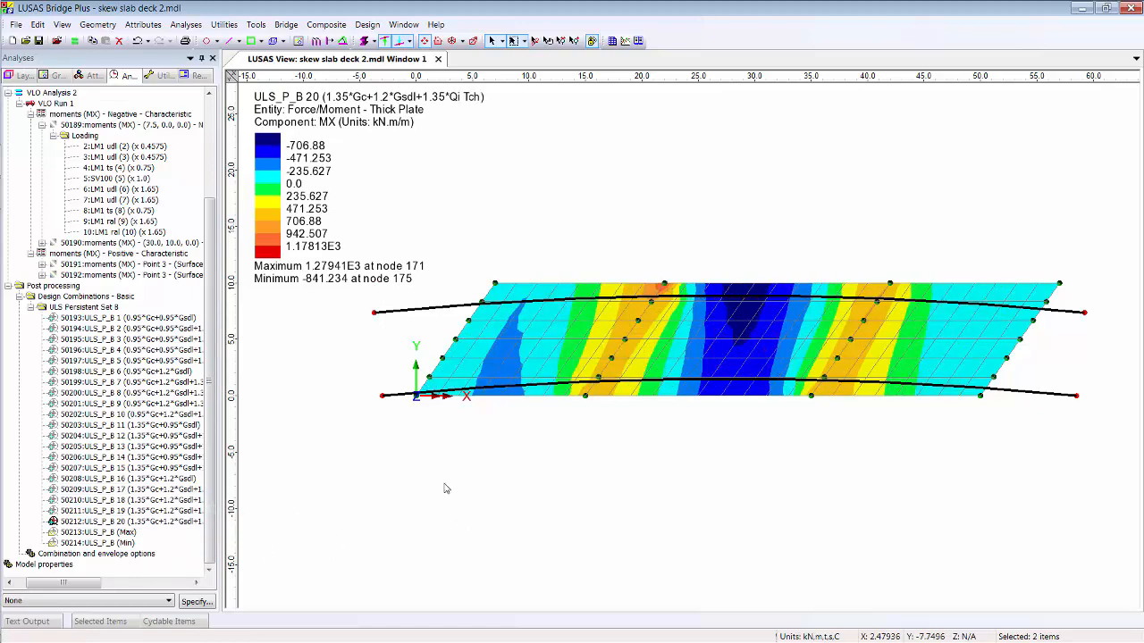
pyautogui.doubleClick(168, 522)
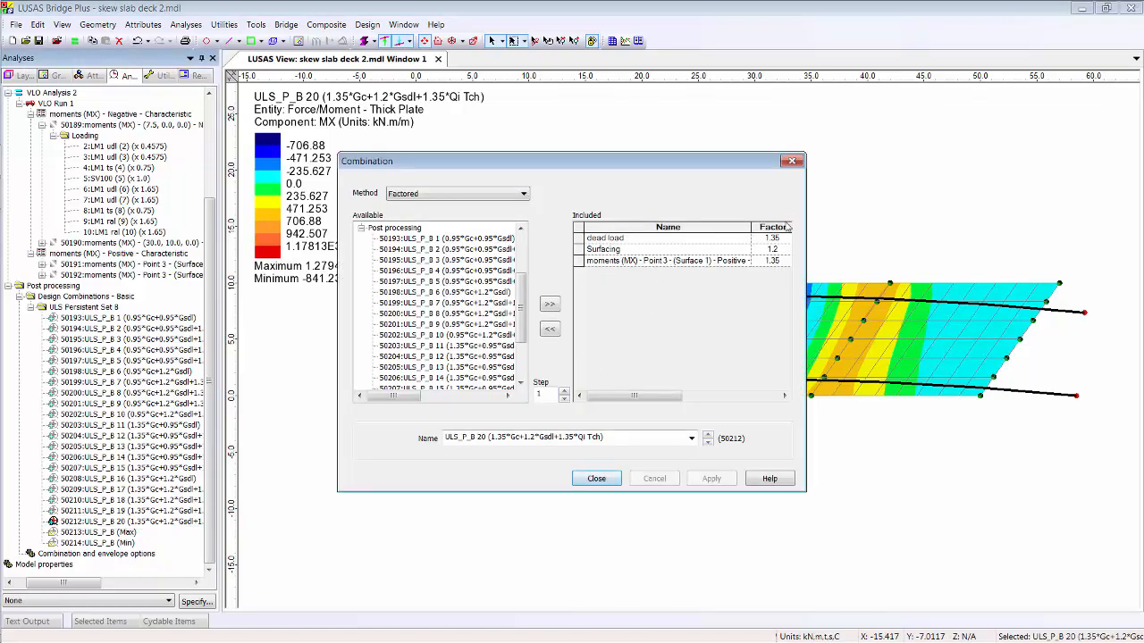
pyautogui.click(596, 479)
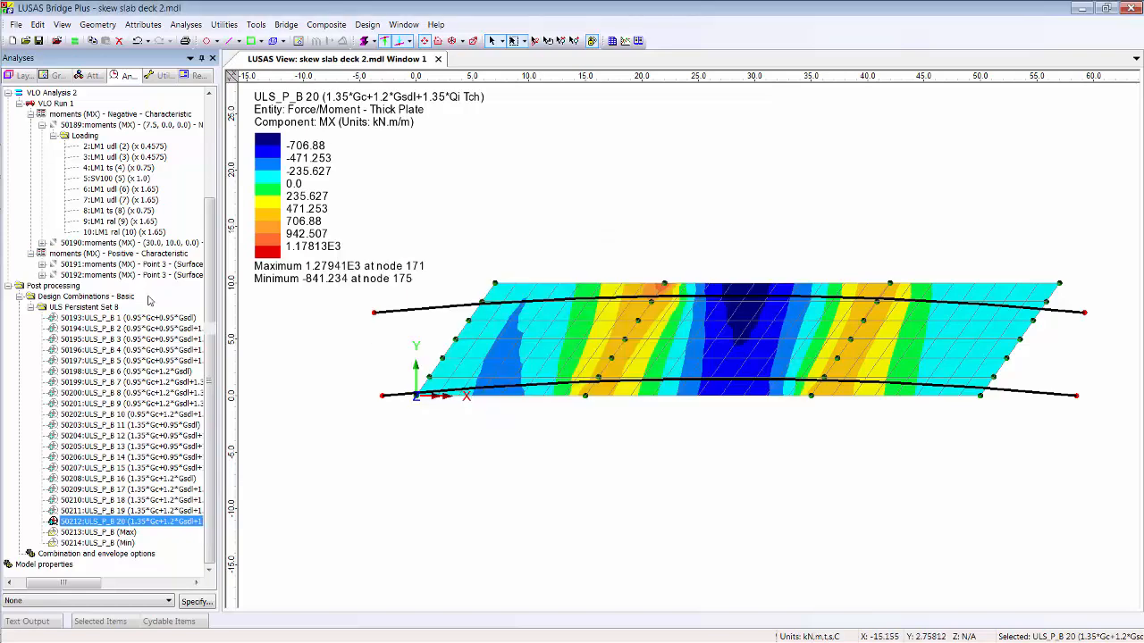
pyautogui.click(129, 523)
pyautogui.click(507, 527)
# Step: Create an RC slab design attribute named Main span with 20 mm bars at 150 mm spacing and 50 mm cover
pyautogui.click(143, 24)
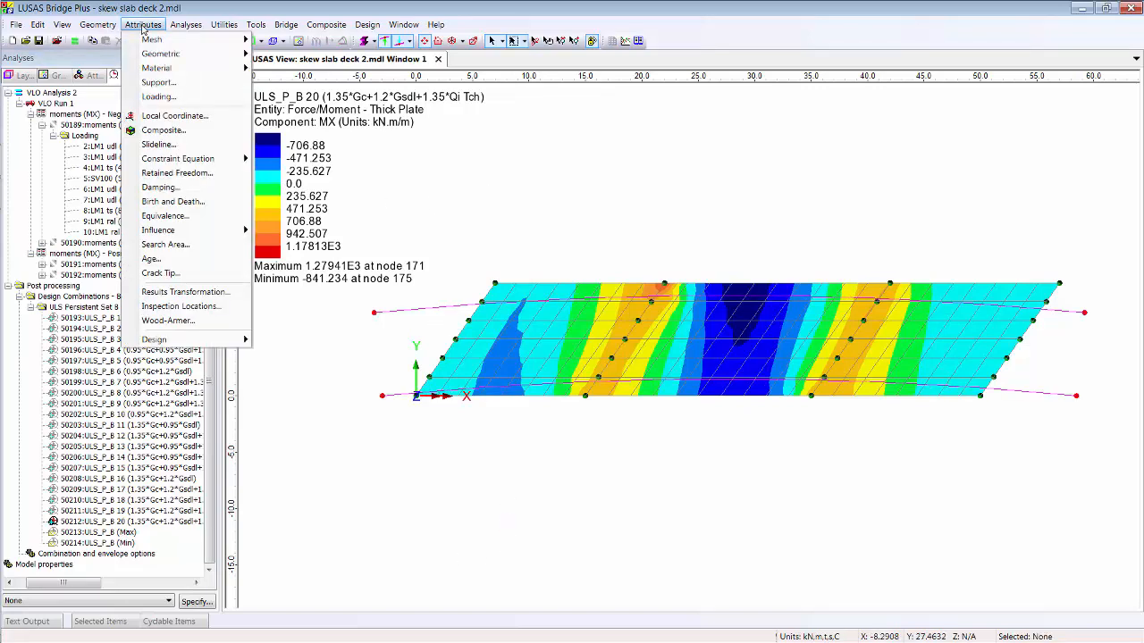
pyautogui.moveTo(170, 343)
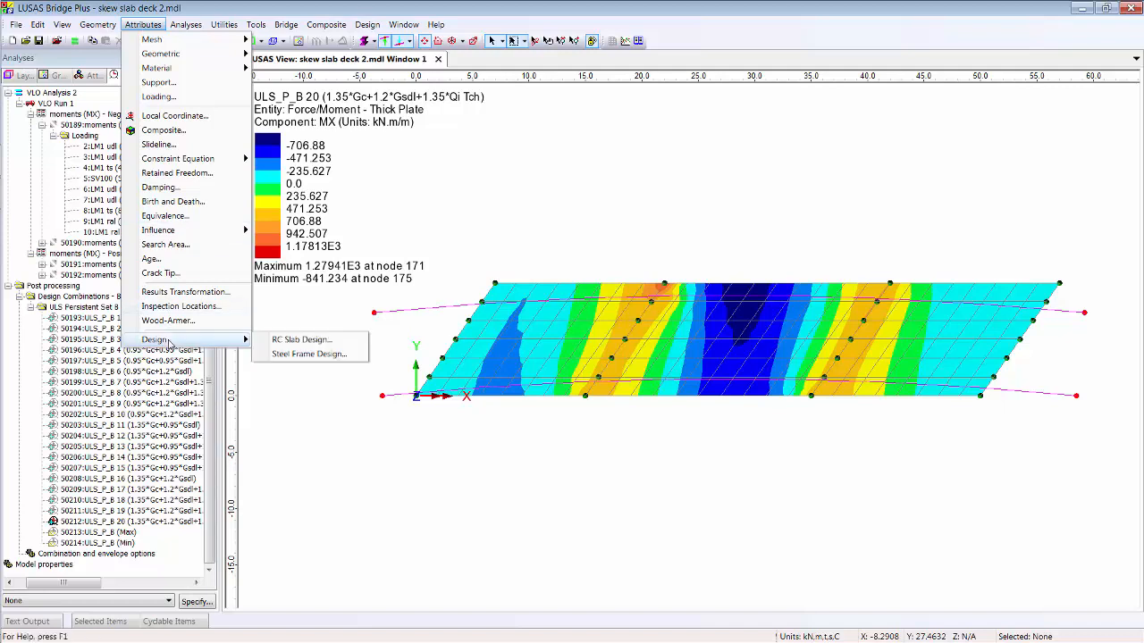
pyautogui.click(303, 340)
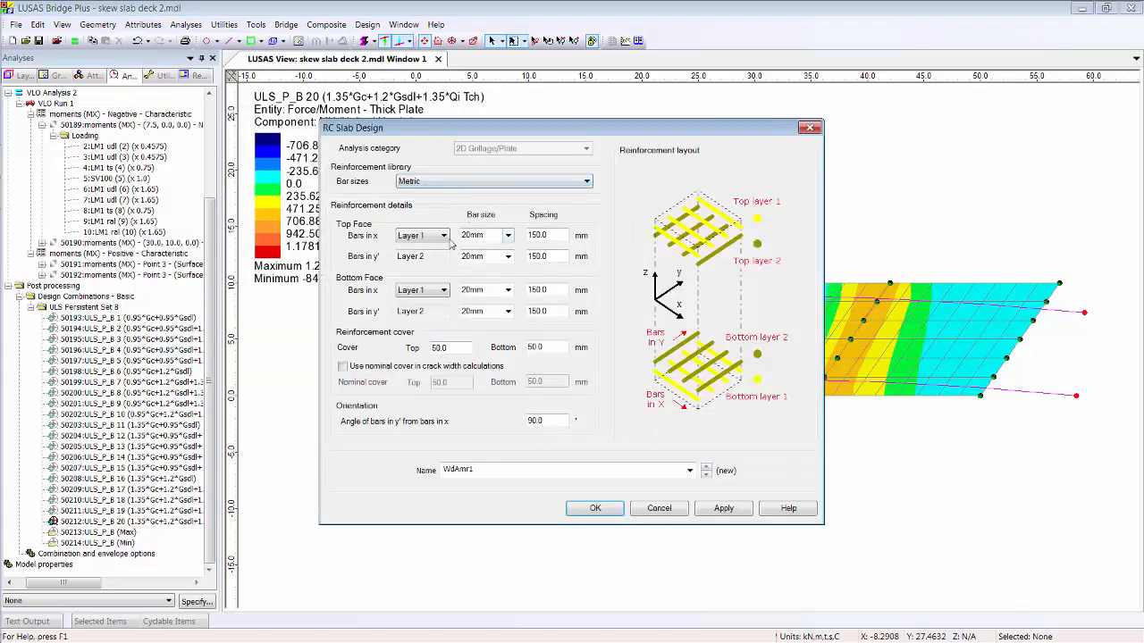
pyautogui.click(499, 471)
pyautogui.write('Main span')
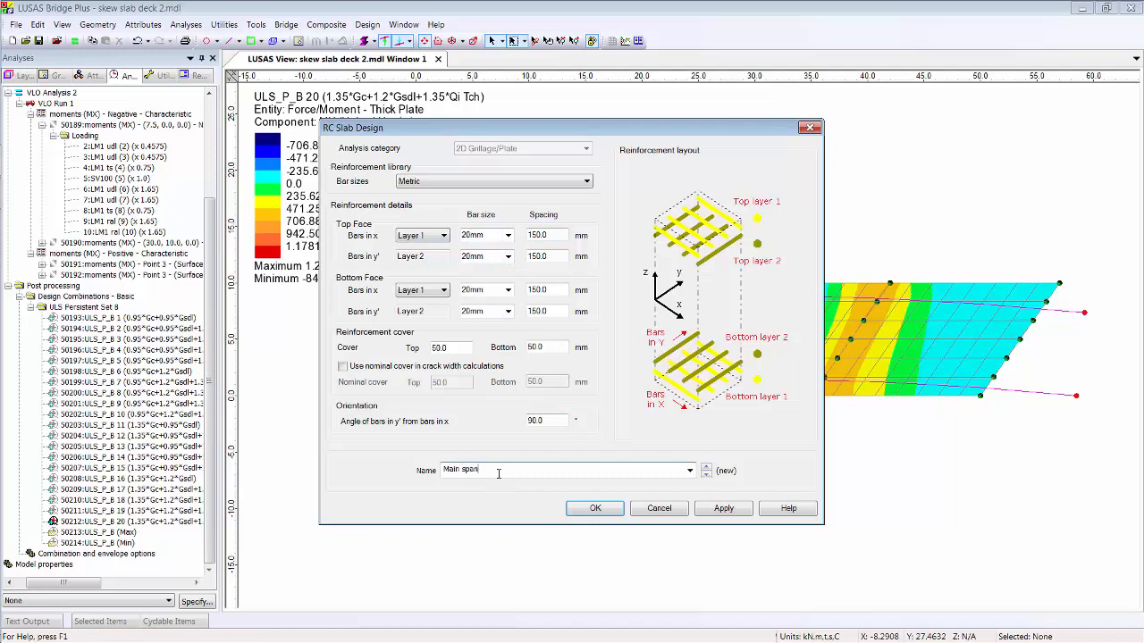
pyautogui.click(720, 509)
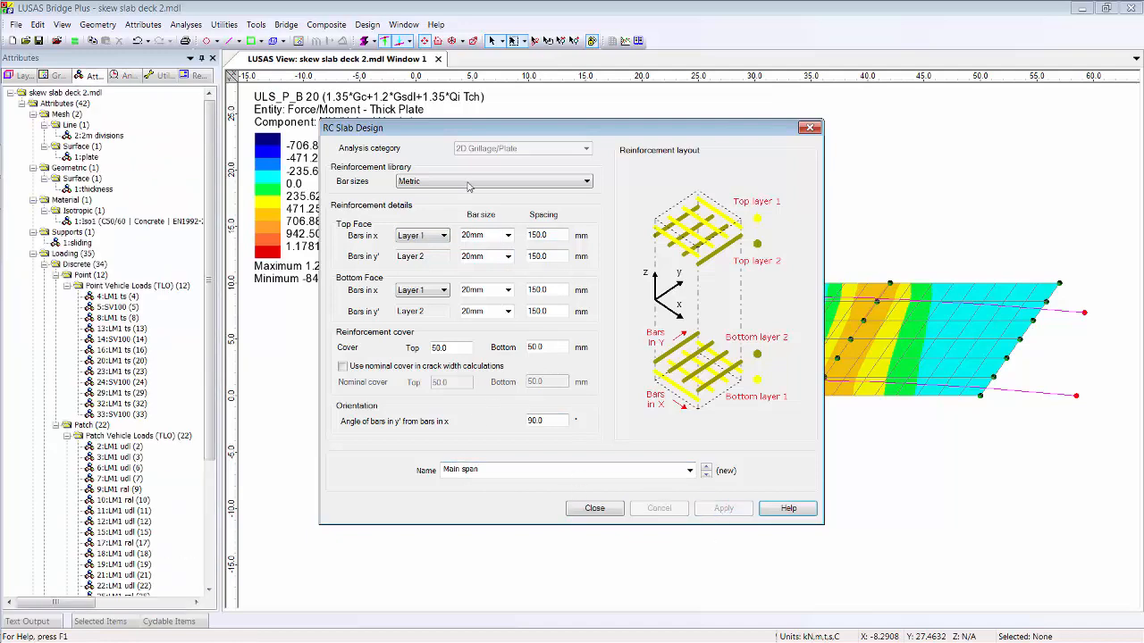
# Step: Create a second RC slab attribute named Side spans with the bottom face x bars set to 16 mm
pyautogui.click(508, 289)
pyautogui.click(491, 369)
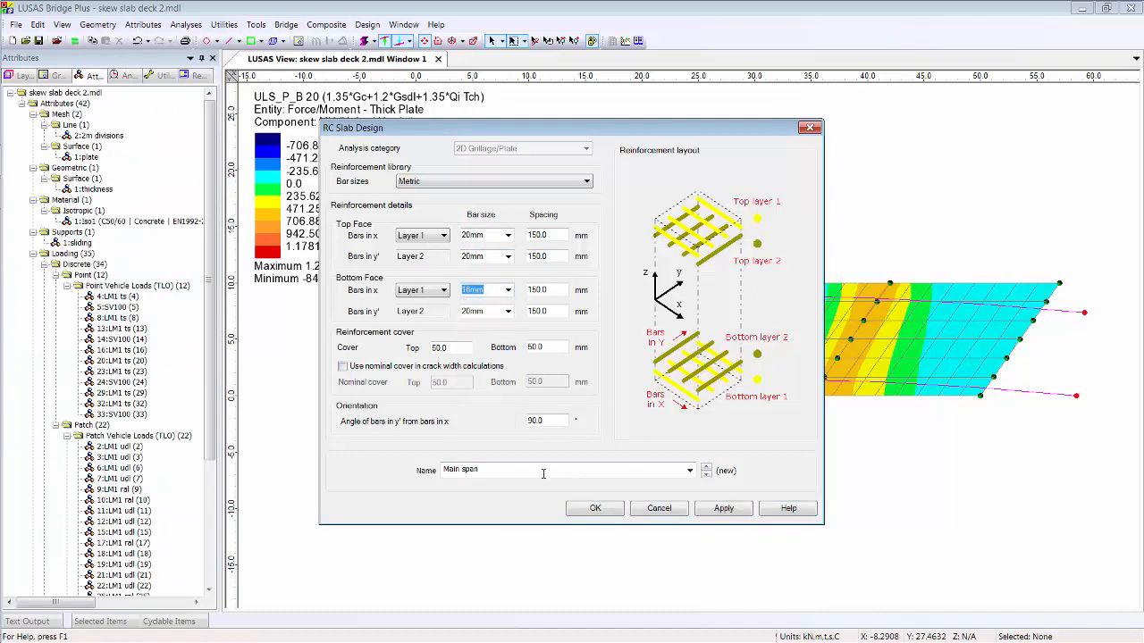
pyautogui.tripleClick(524, 470)
pyautogui.write('Side')
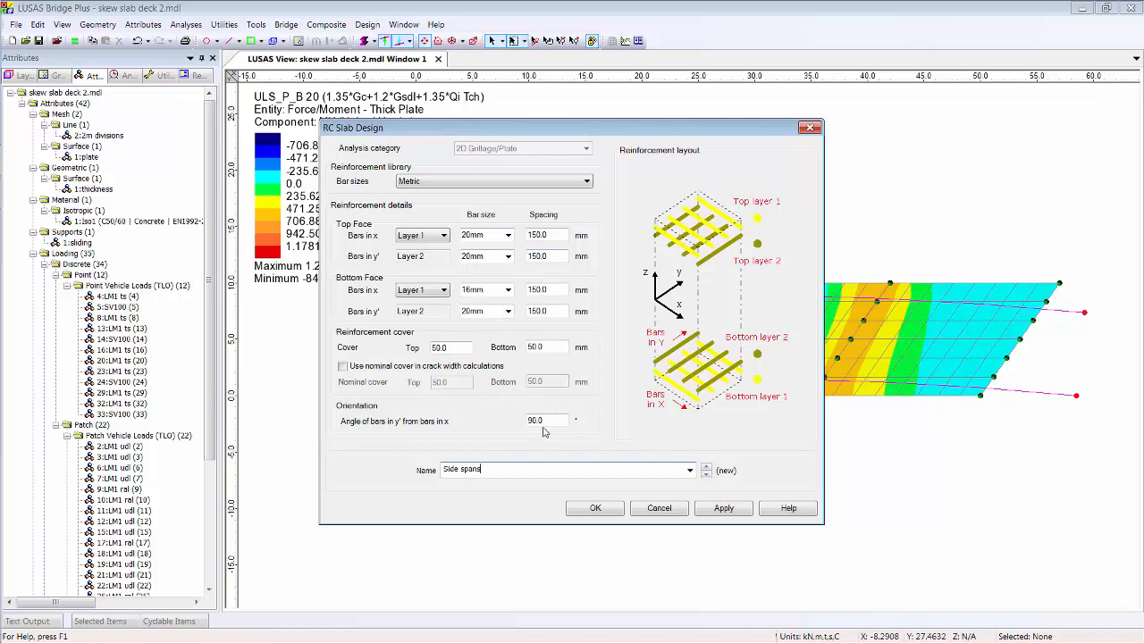
pyautogui.click(597, 509)
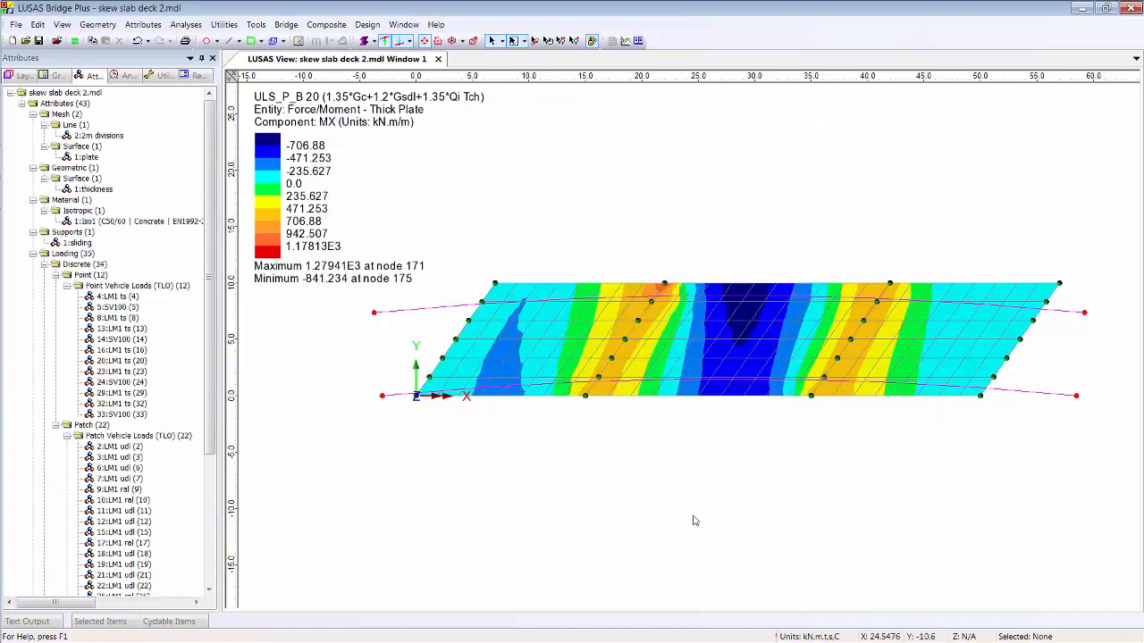
# Step: Assign the Main span reinforcement to the middle span surface and the Side spans reinforcement to the two outer span surfaces
pyautogui.click(33, 255)
pyautogui.click(651, 352)
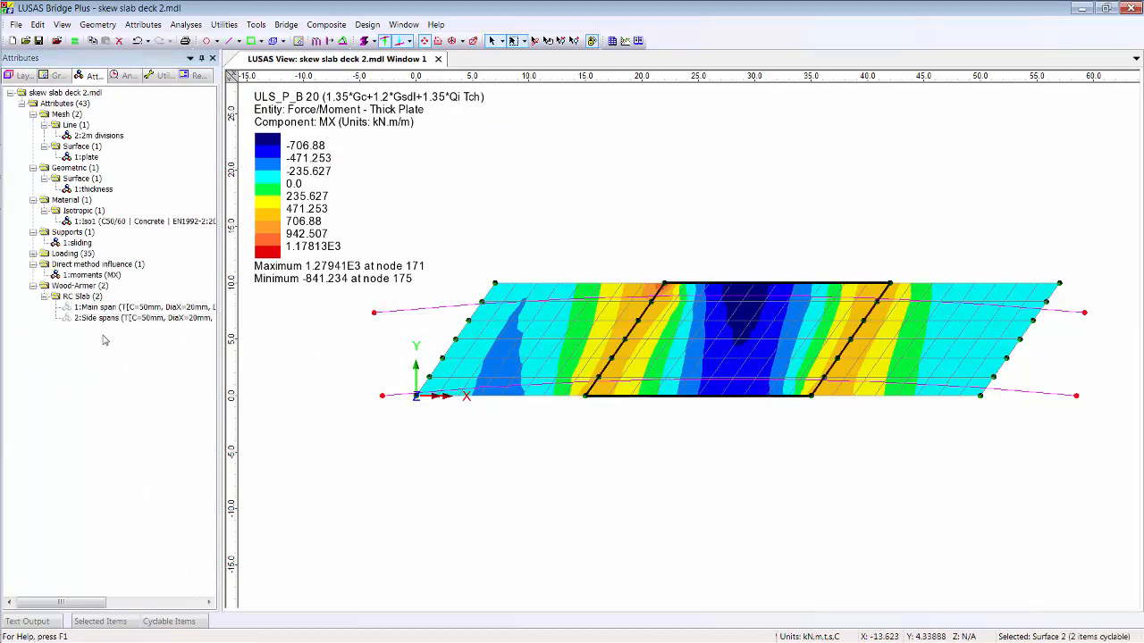
pyautogui.click(537, 340)
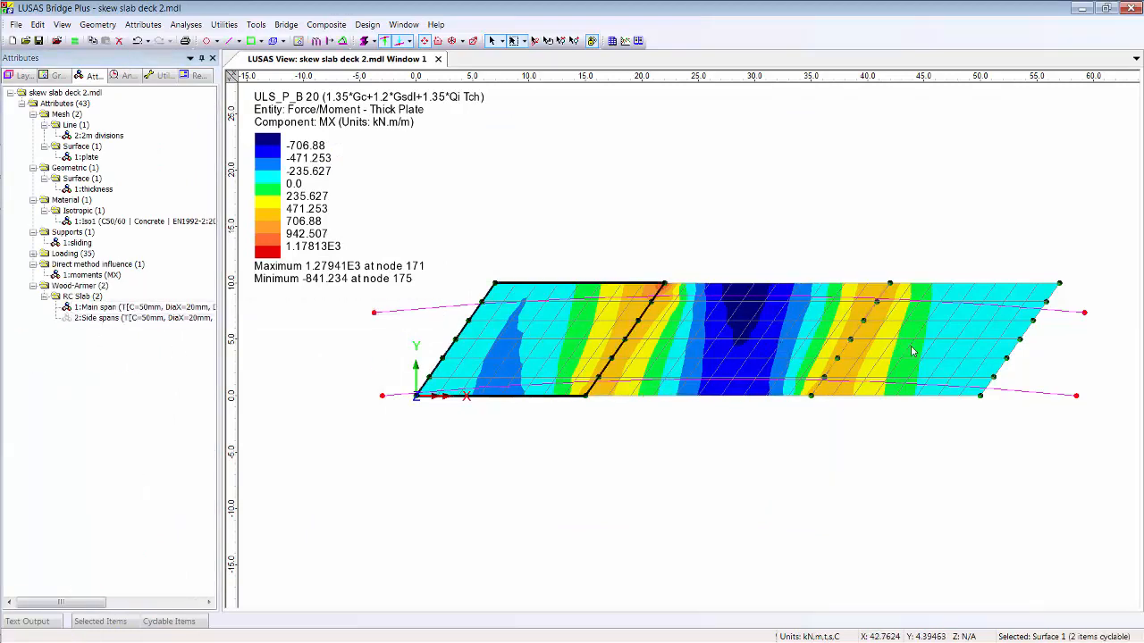
pyautogui.keyDown('shift'); pyautogui.click(949, 351); pyautogui.keyUp('shift')
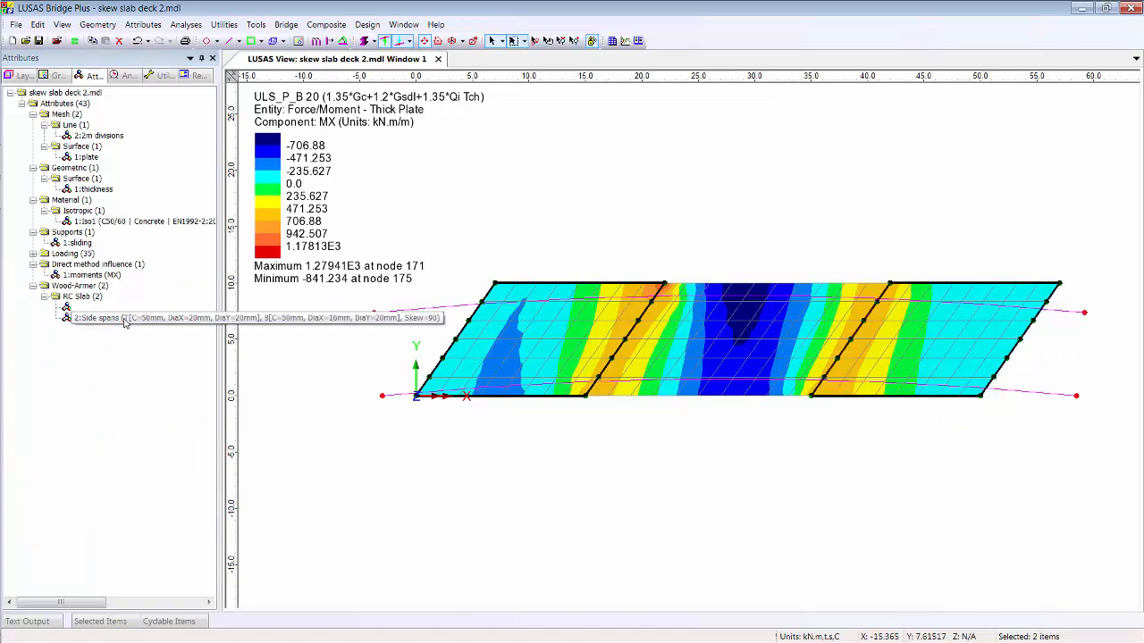
pyautogui.click(514, 224)
# Step: Start the RC slab design and choose United Kingdom as the design code country
pyautogui.click(367, 24)
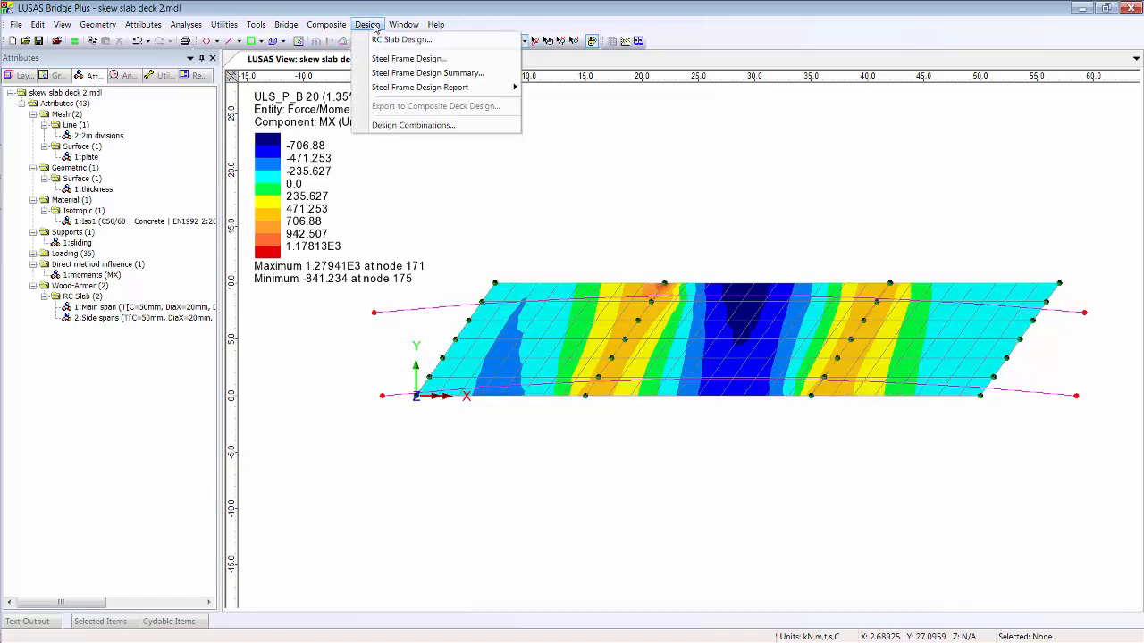
pyautogui.click(377, 40)
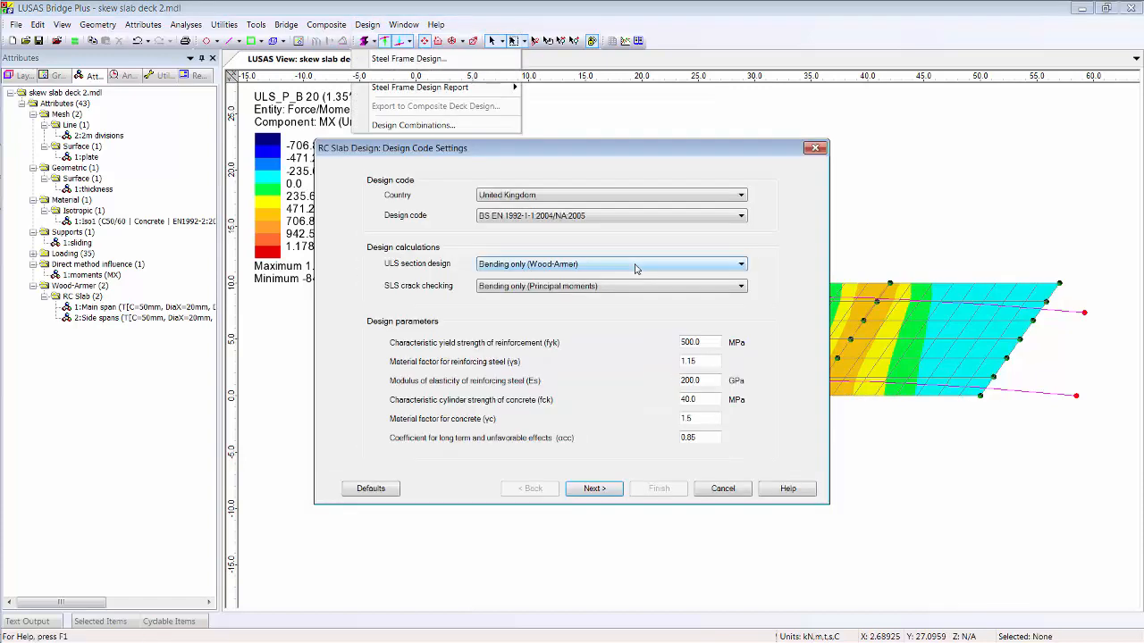
pyautogui.click(597, 199)
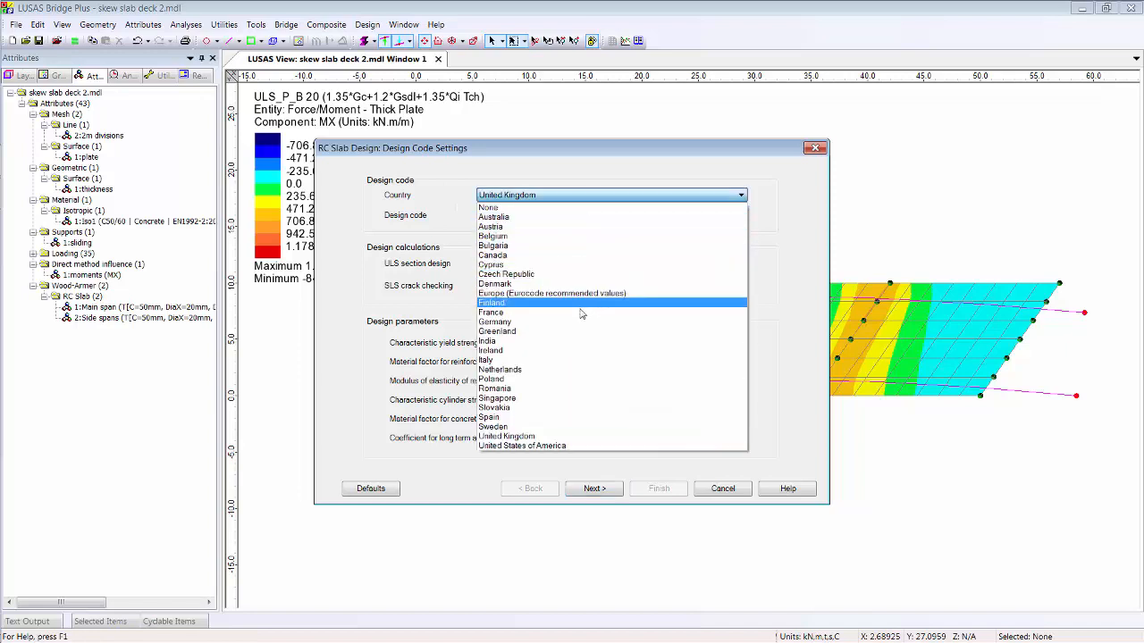
pyautogui.click(566, 437)
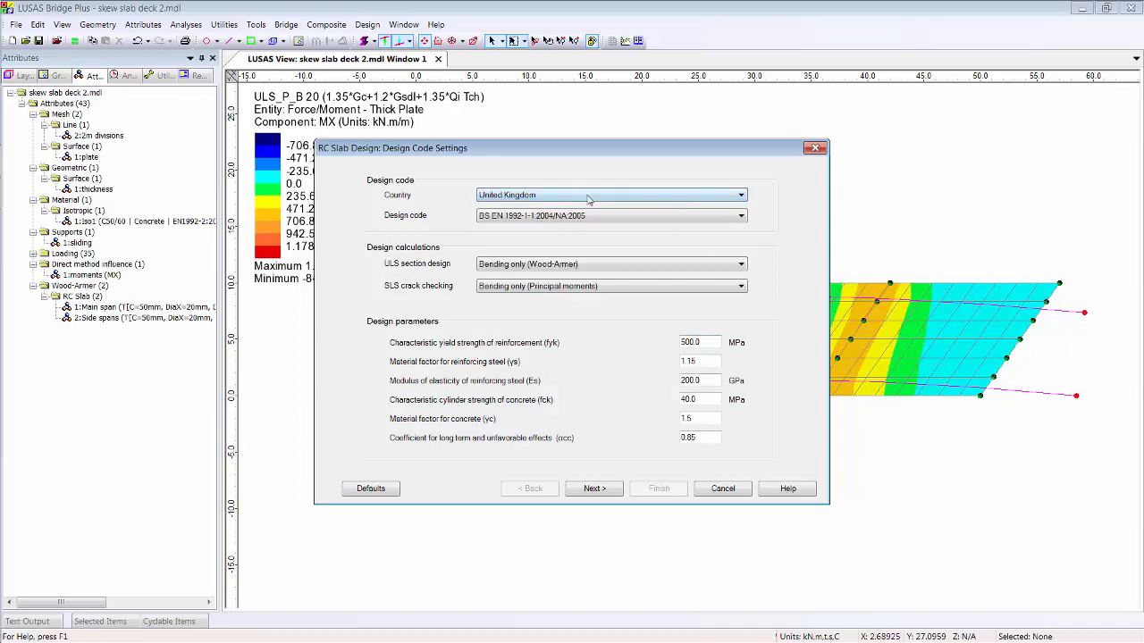
# Step: Set the design code to BS EN 1992-2:2005/NA:2007, keep the default design and crack width settings, and finish the slab design setup
pyautogui.click(606, 217)
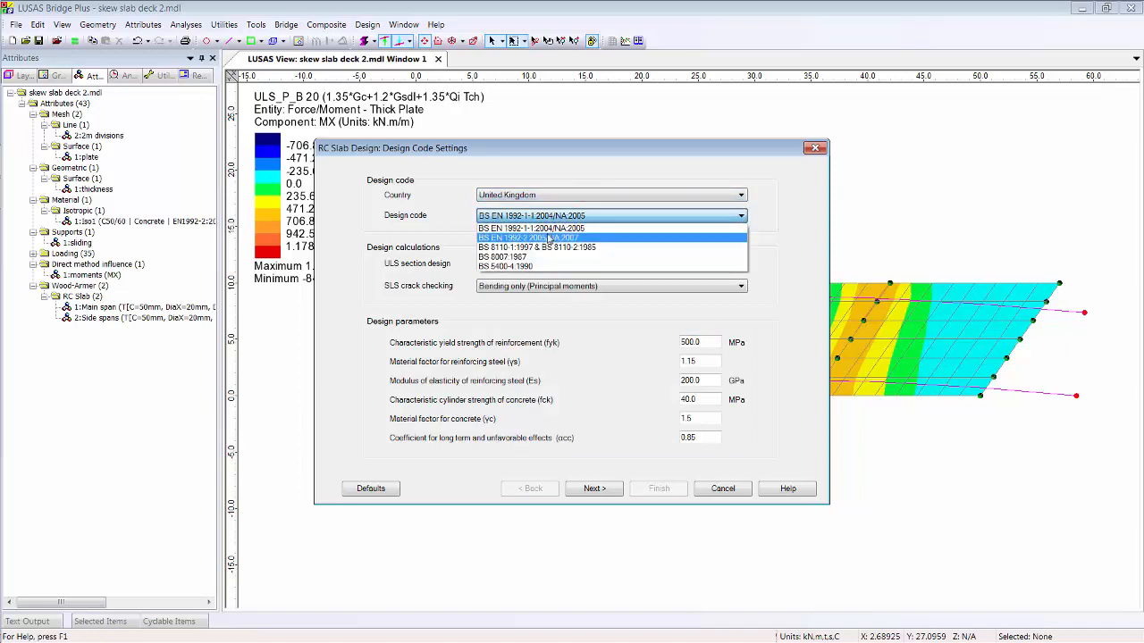
pyautogui.click(569, 238)
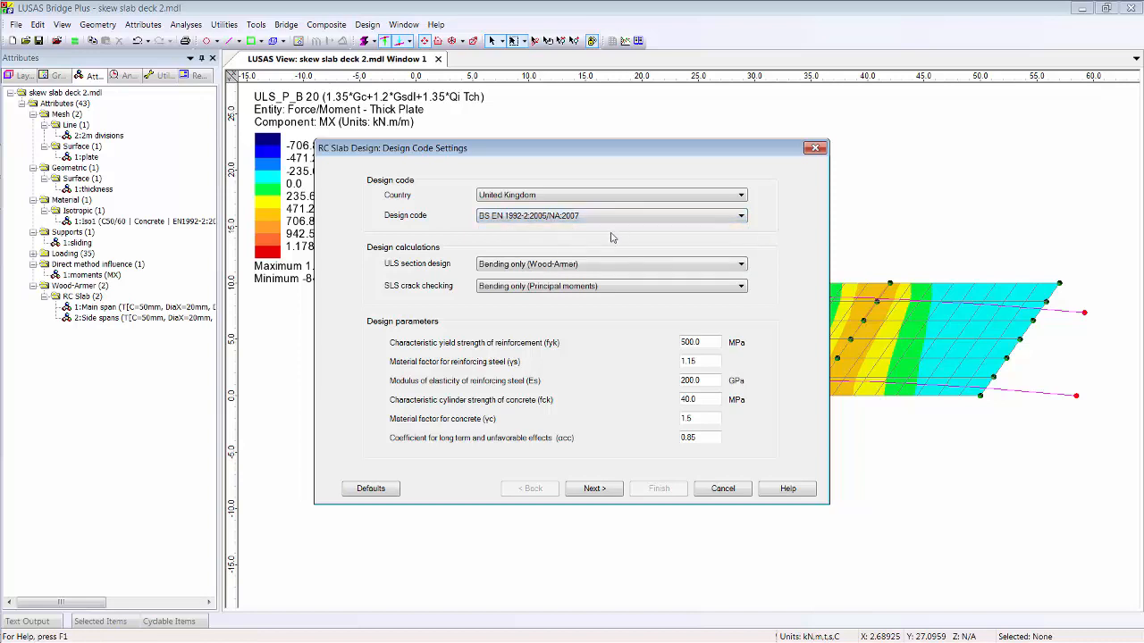
pyautogui.click(578, 264)
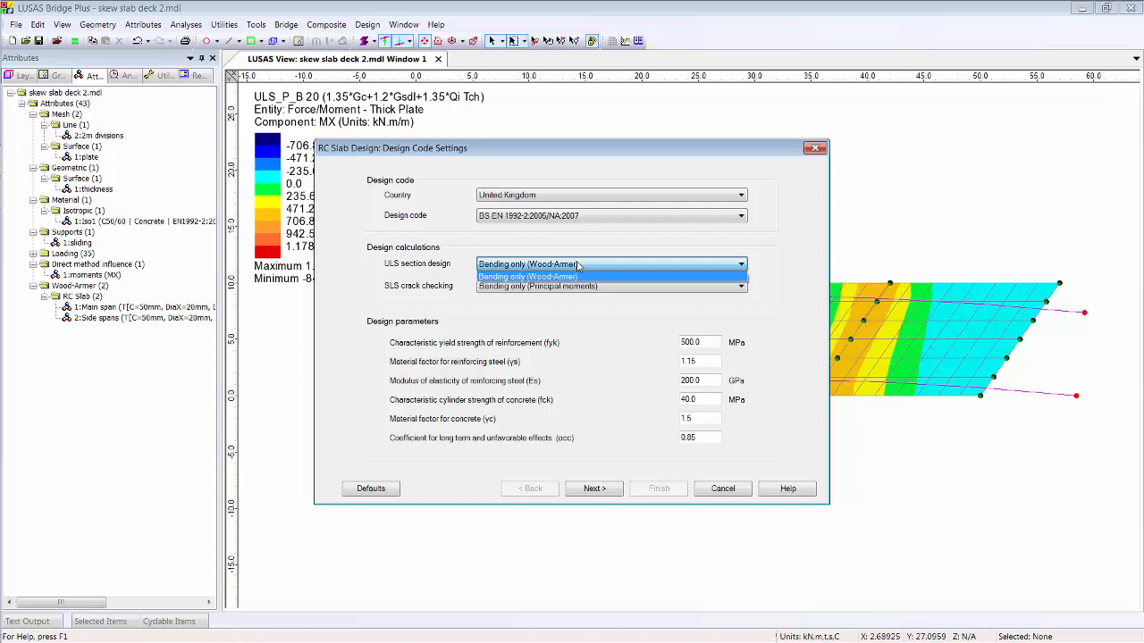
pyautogui.click(578, 265)
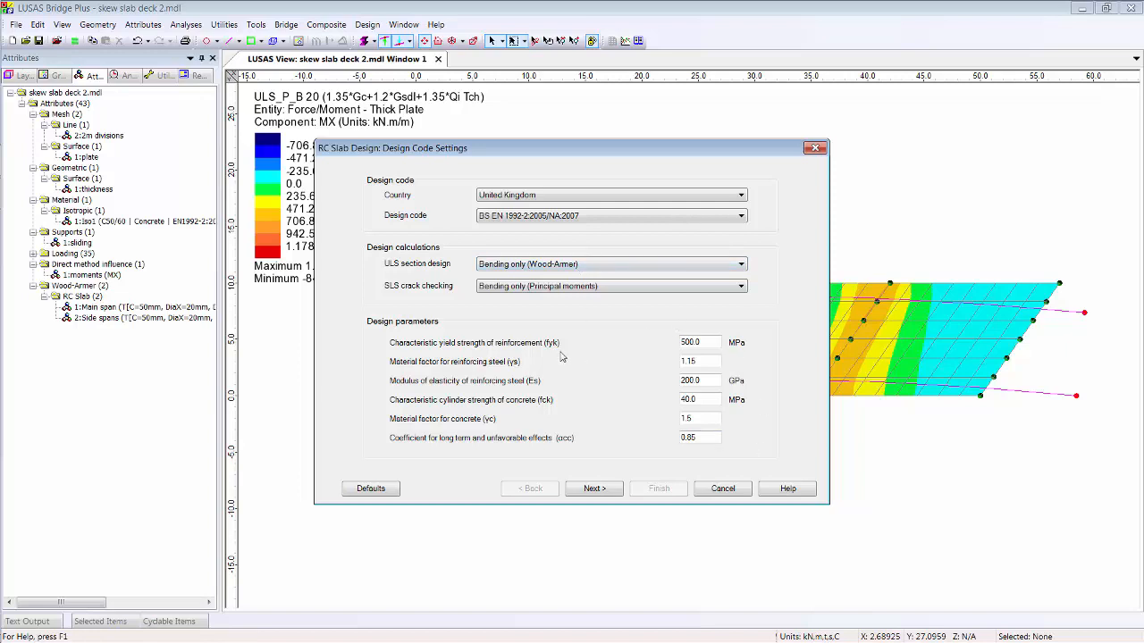
pyautogui.click(706, 345)
pyautogui.click(604, 491)
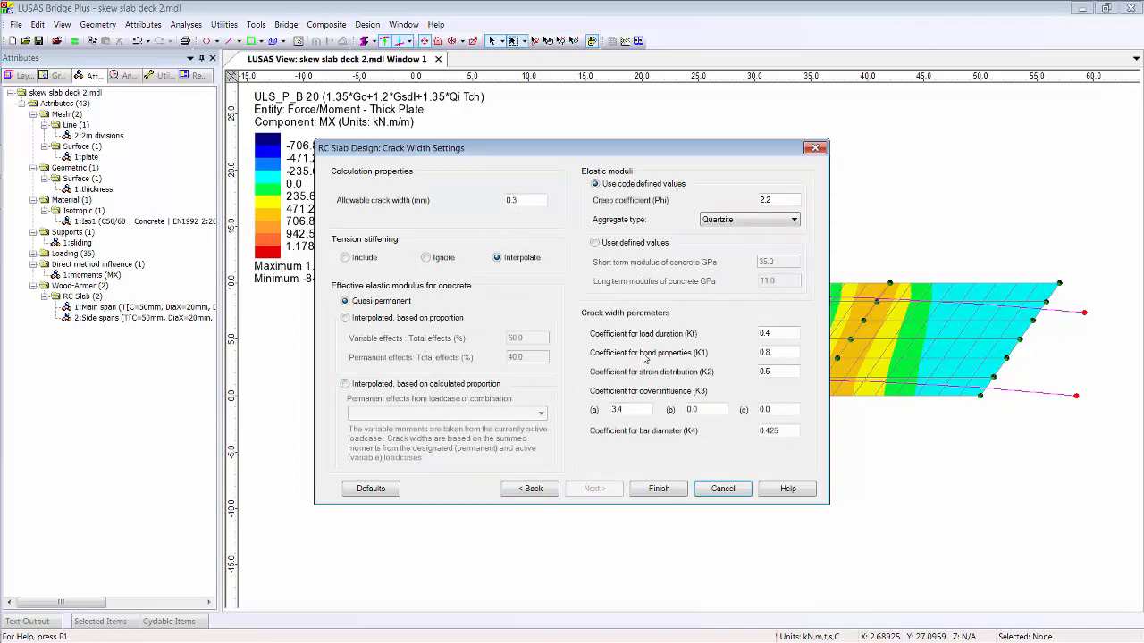
pyautogui.click(663, 490)
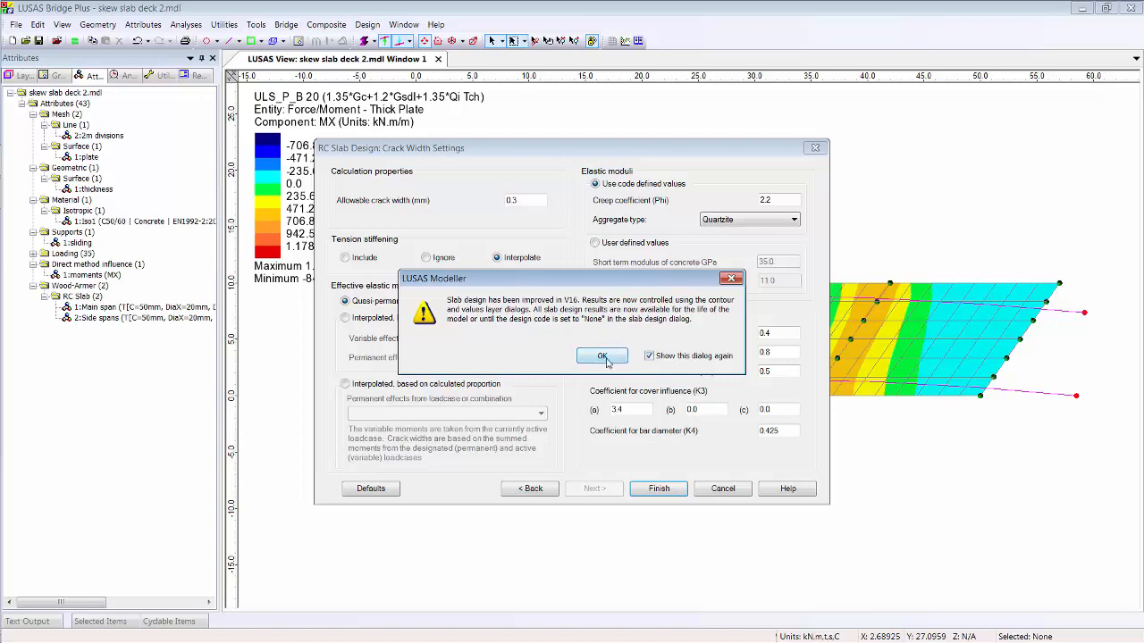
pyautogui.click(599, 357)
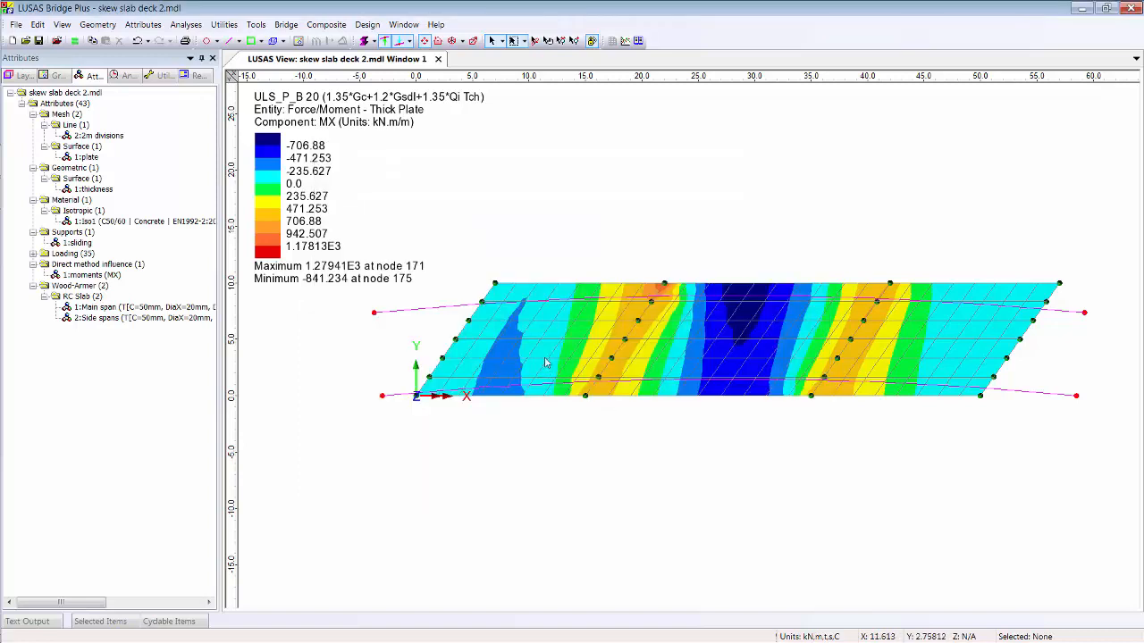
# Step: Switch the contour results to the RC Slab (ULS) entity with the top face maximum utilisation component UtilMax(T)
pyautogui.click(24, 77)
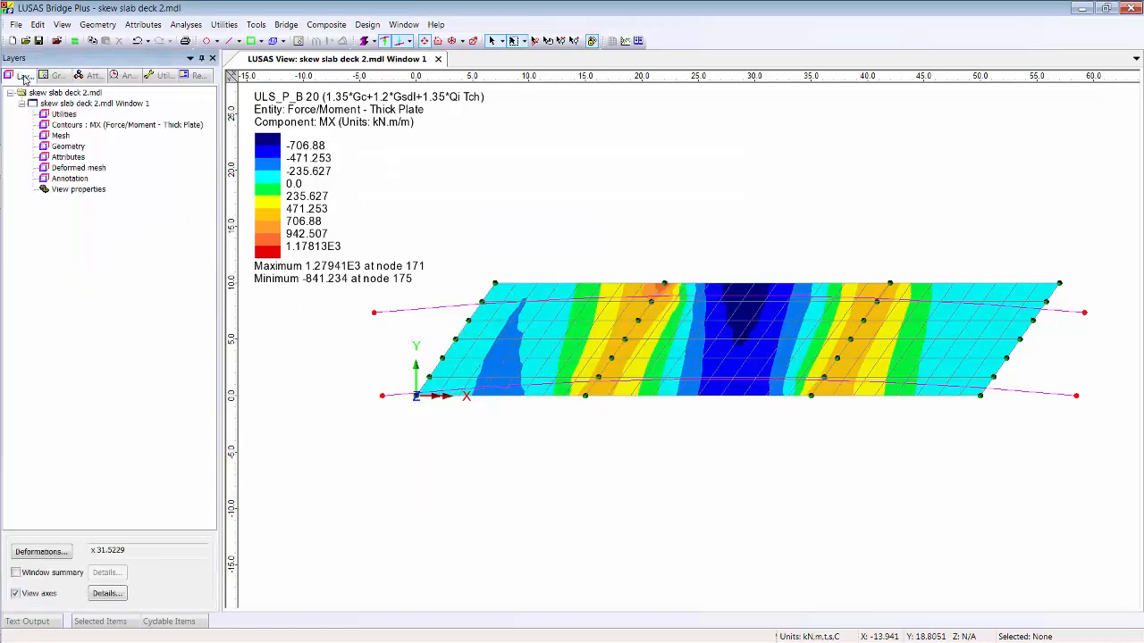
pyautogui.doubleClick(89, 128)
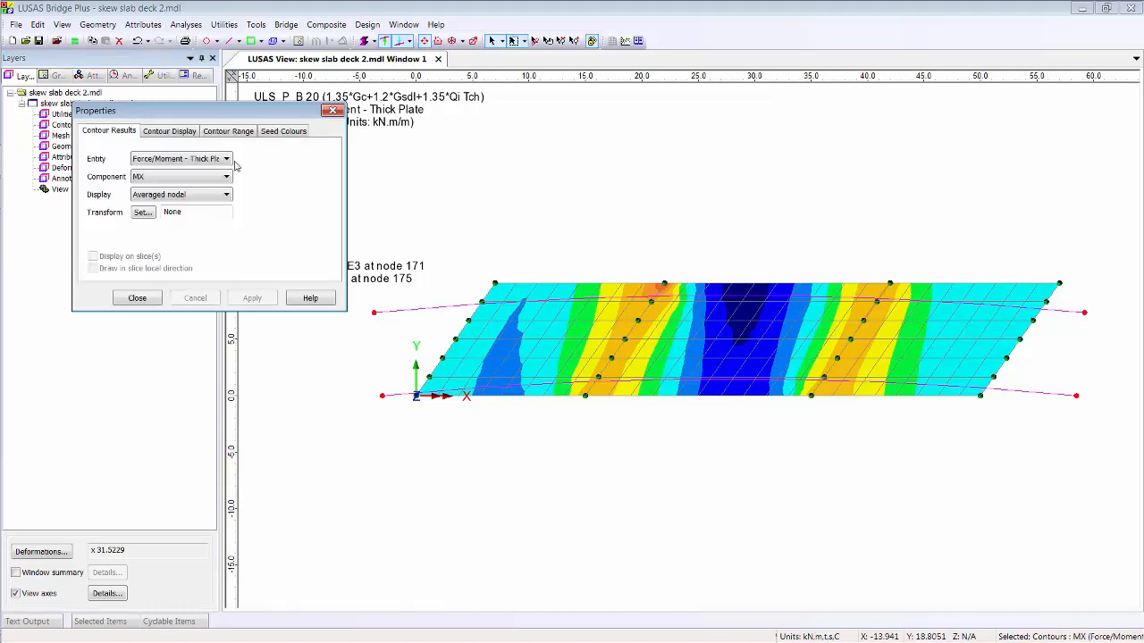
pyautogui.click(208, 160)
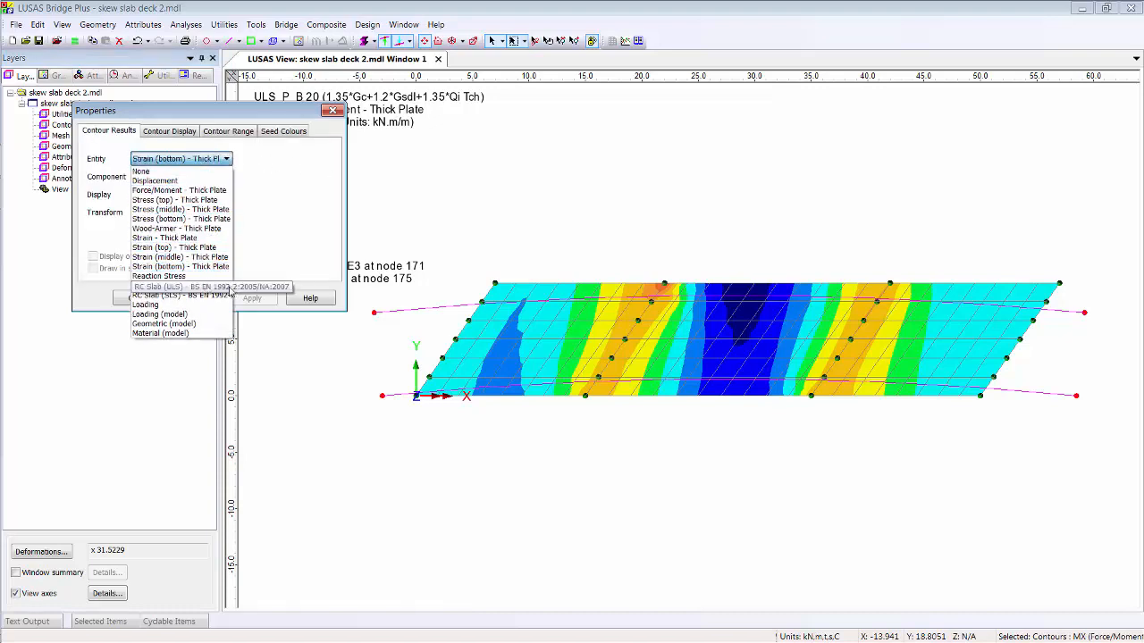
pyautogui.click(206, 287)
pyautogui.click(201, 178)
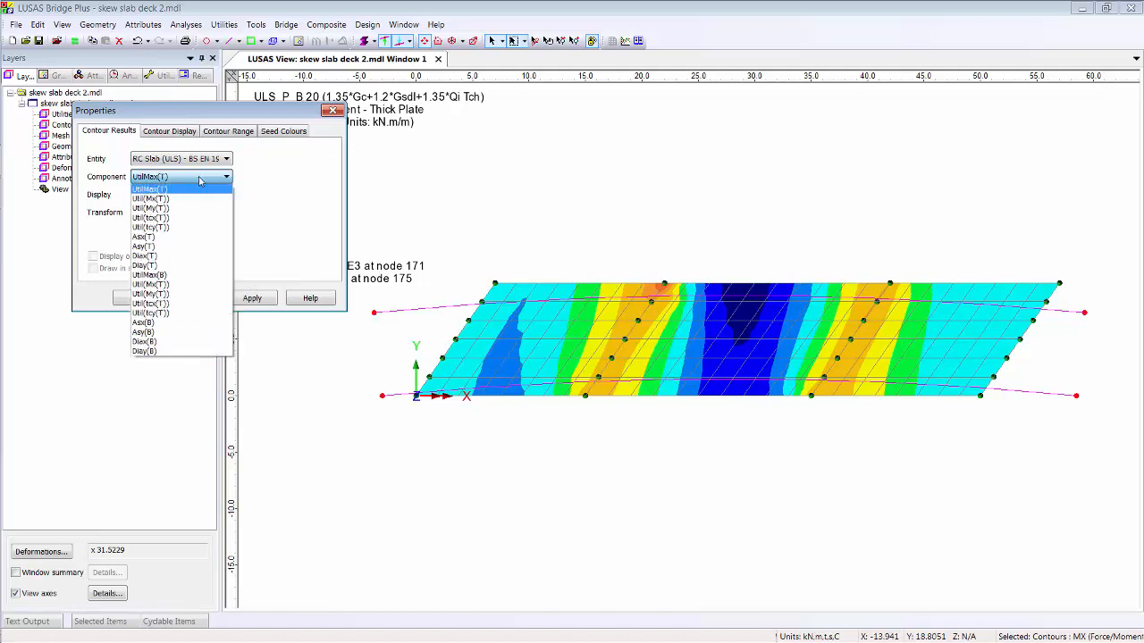
pyautogui.click(201, 179)
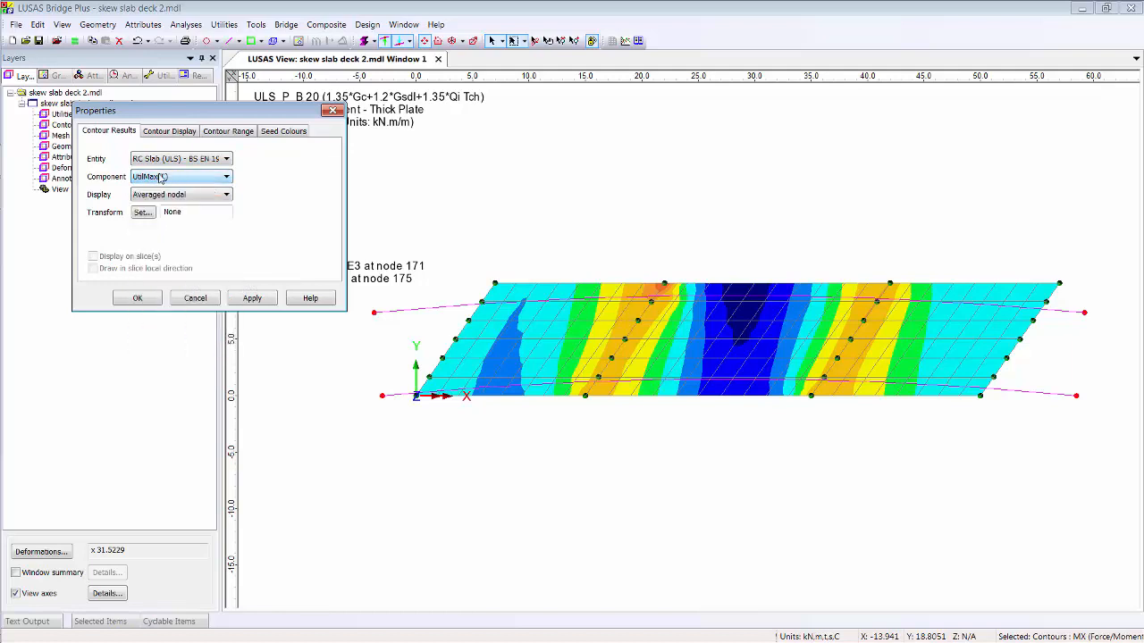
pyautogui.click(204, 178)
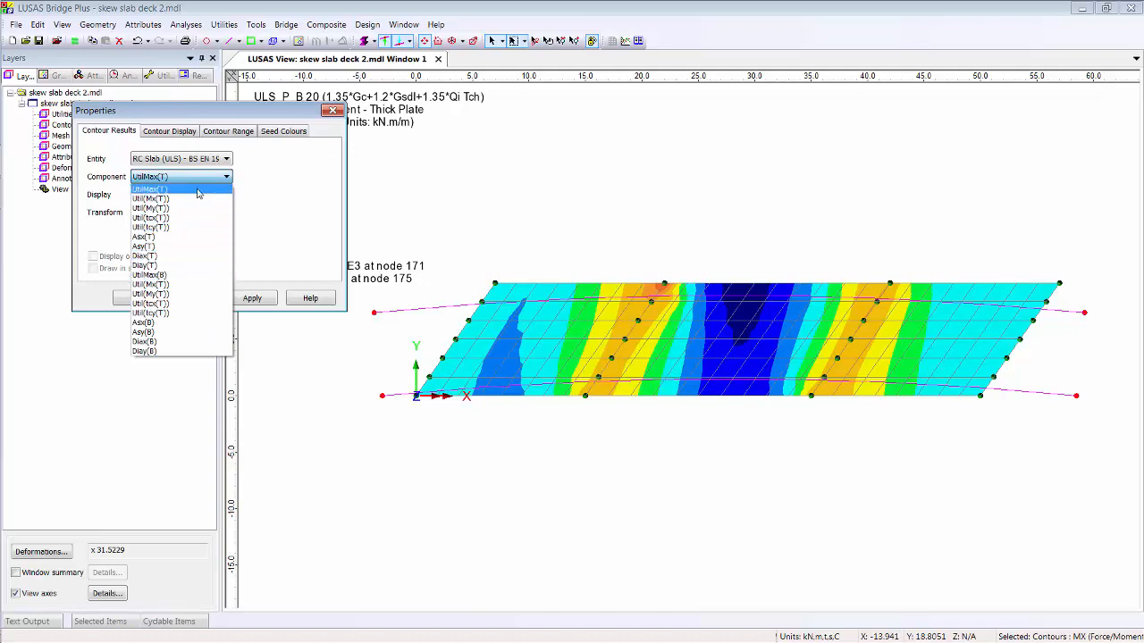
pyautogui.click(199, 190)
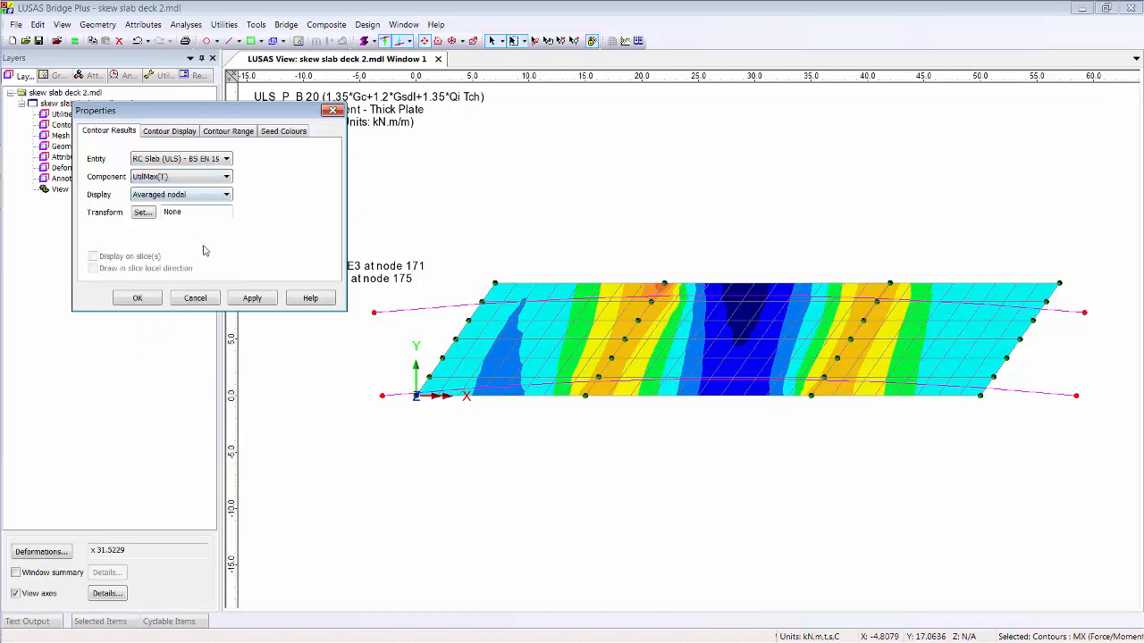
pyautogui.click(135, 298)
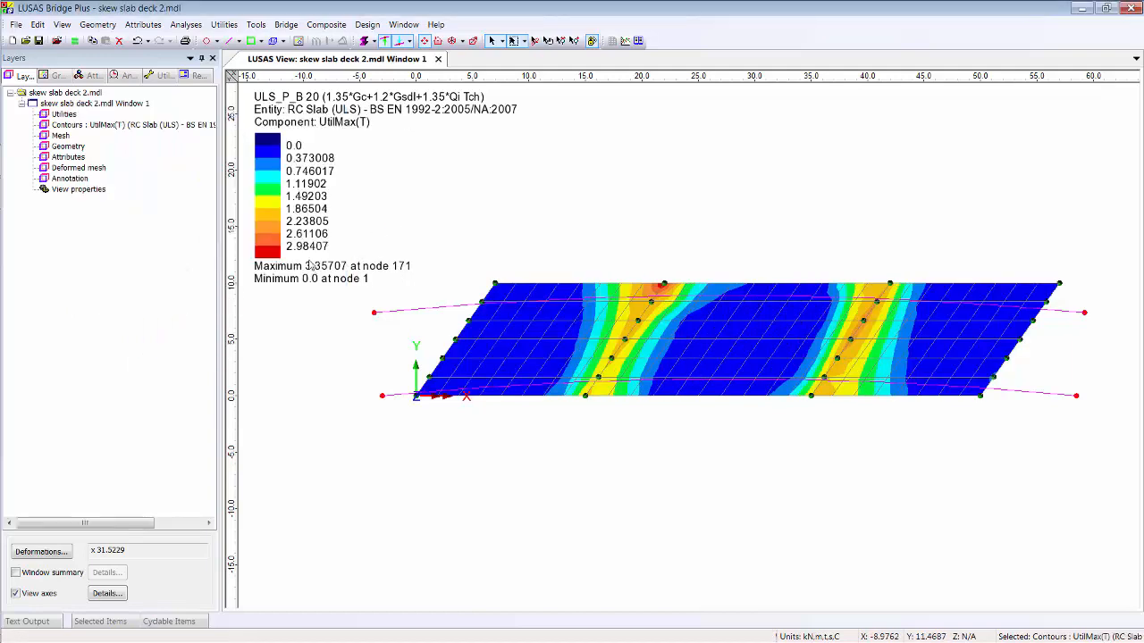
# Step: Change the contour component to the bottom face maximum utilisation UtilMax(B)
pyautogui.doubleClick(98, 126)
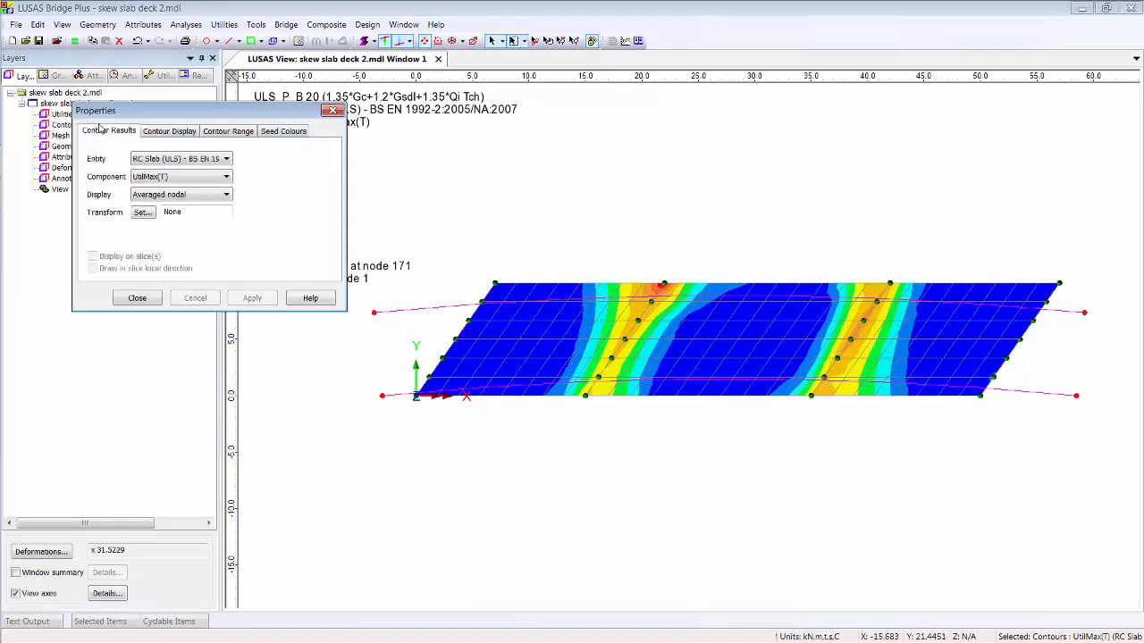
pyautogui.click(223, 177)
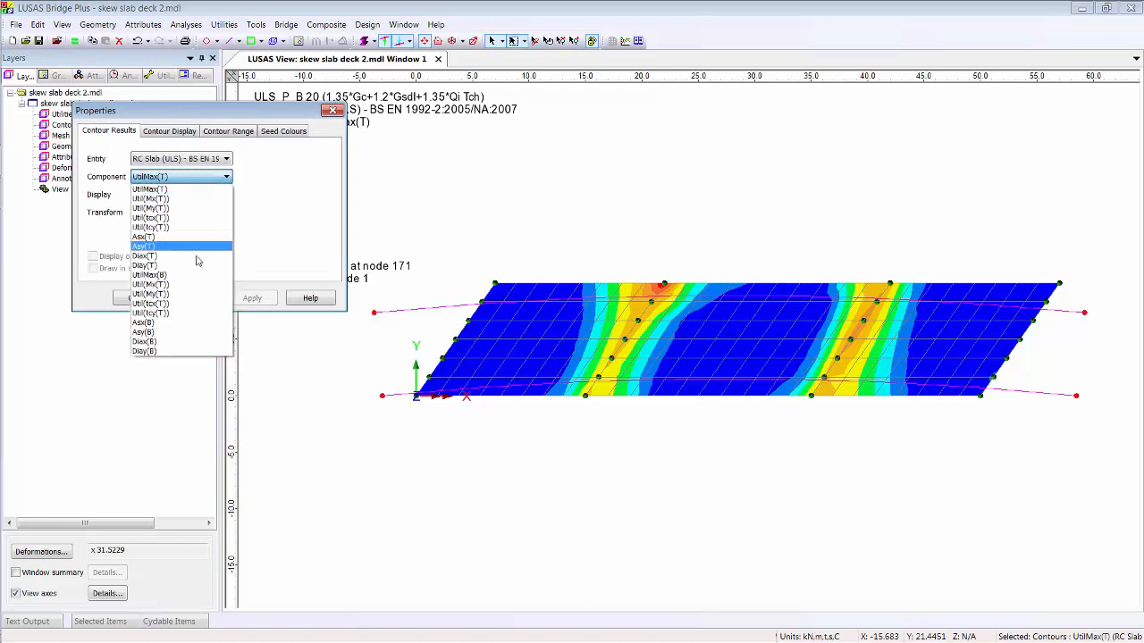
pyautogui.click(205, 276)
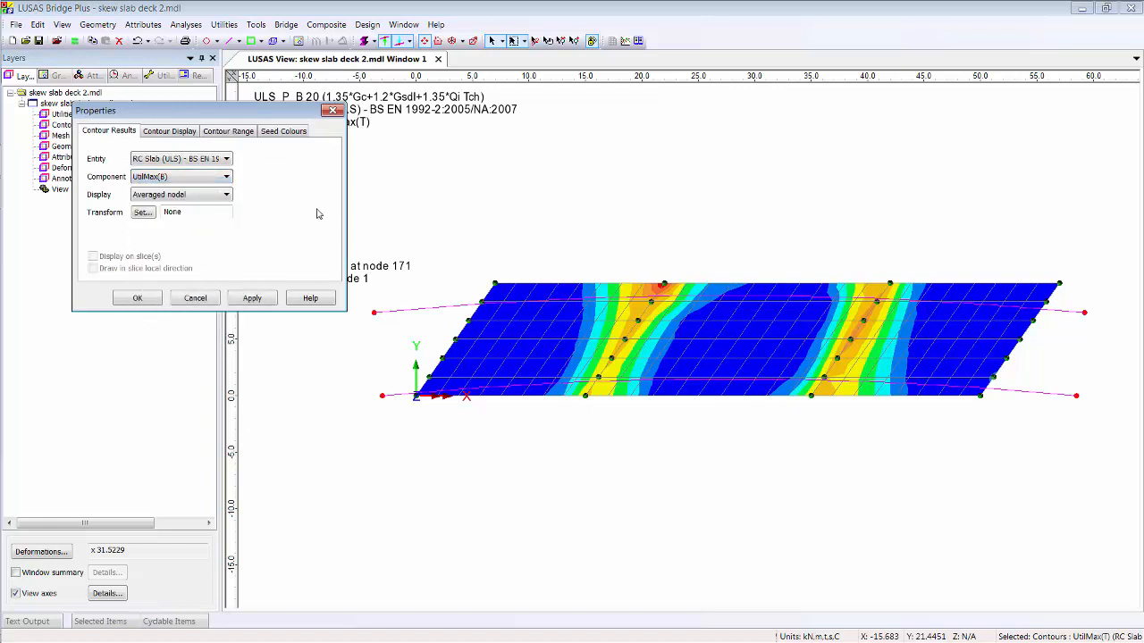
pyautogui.click(138, 298)
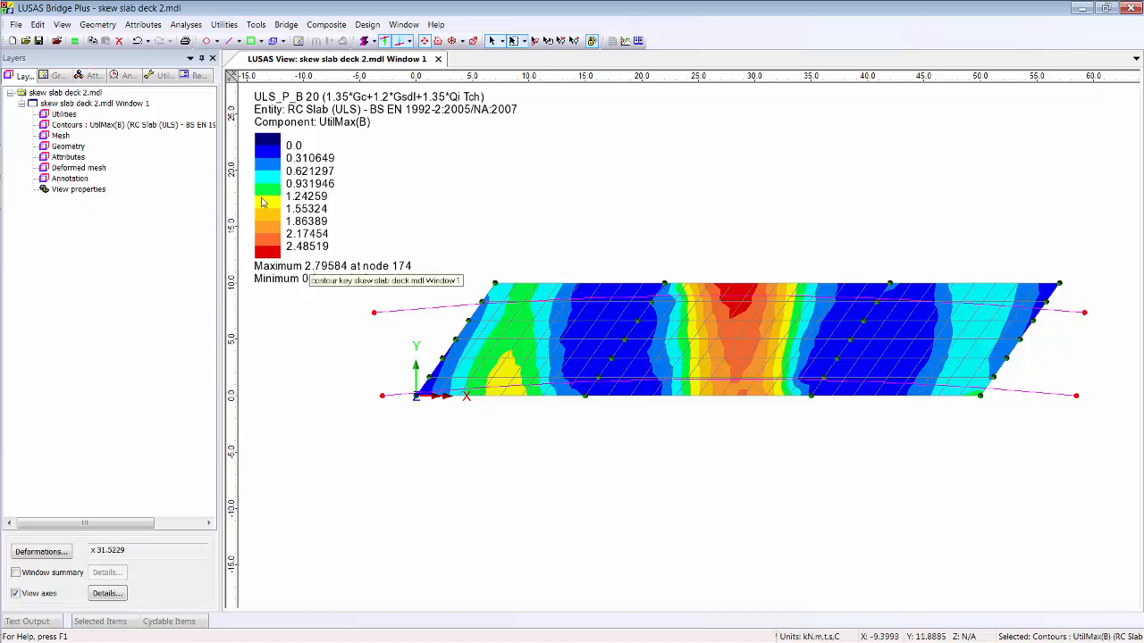
# Step: Set the ULS_P_B (Max) envelope active with RC Slab (ULS) UtilMax(B) as the primary component and clear the deck from the legend text
pyautogui.click(125, 75)
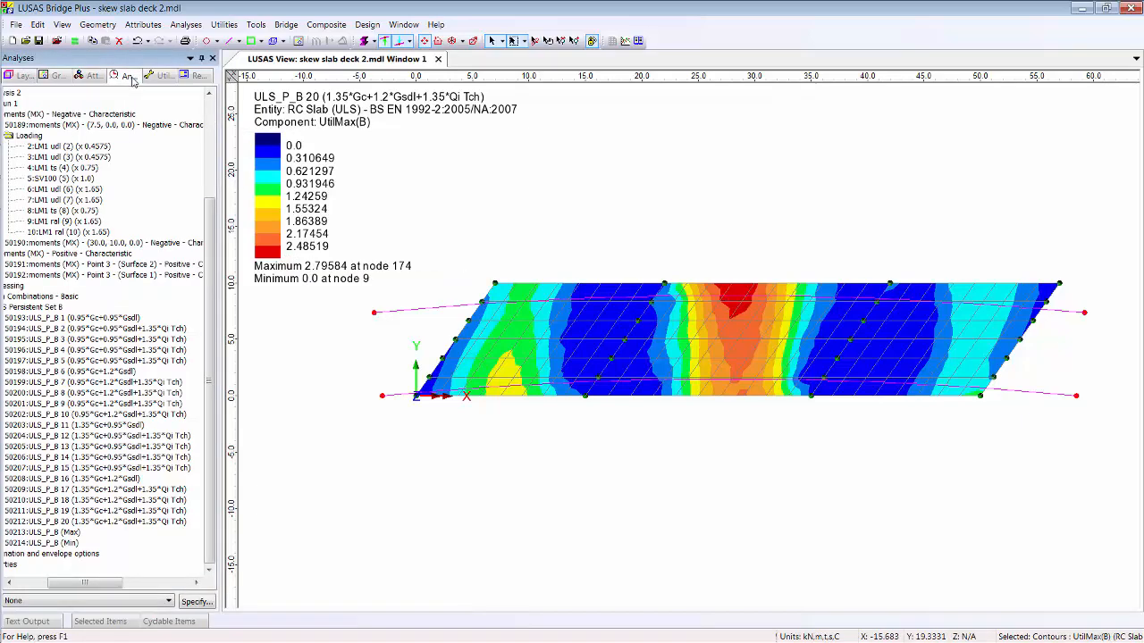
pyautogui.moveTo(68, 583); pyautogui.dragTo(35, 583)
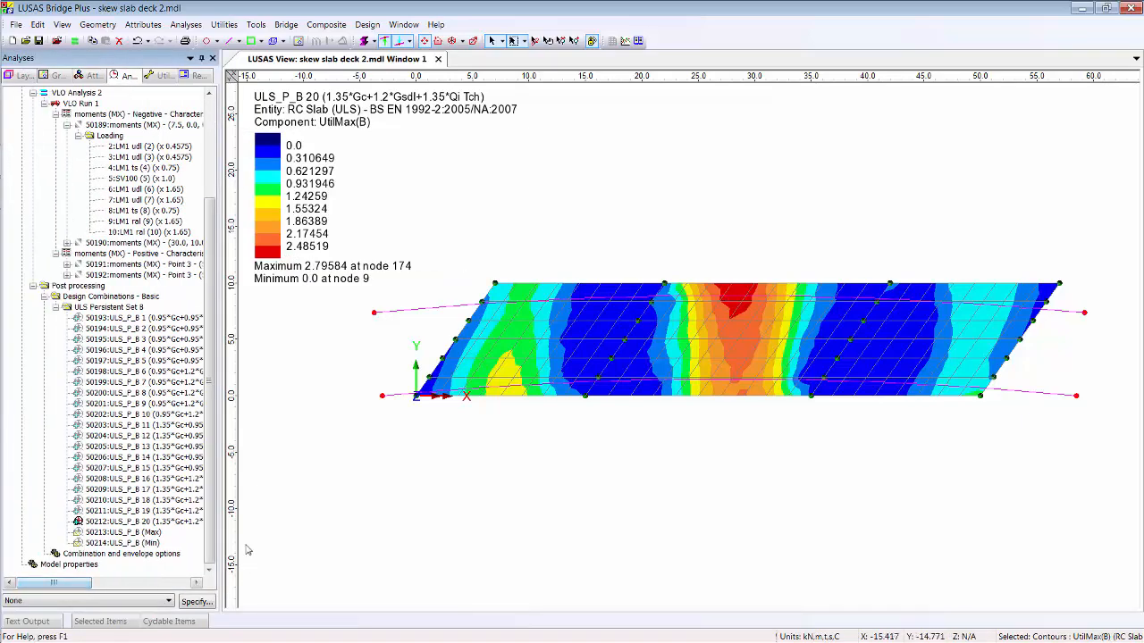
pyautogui.click(129, 533)
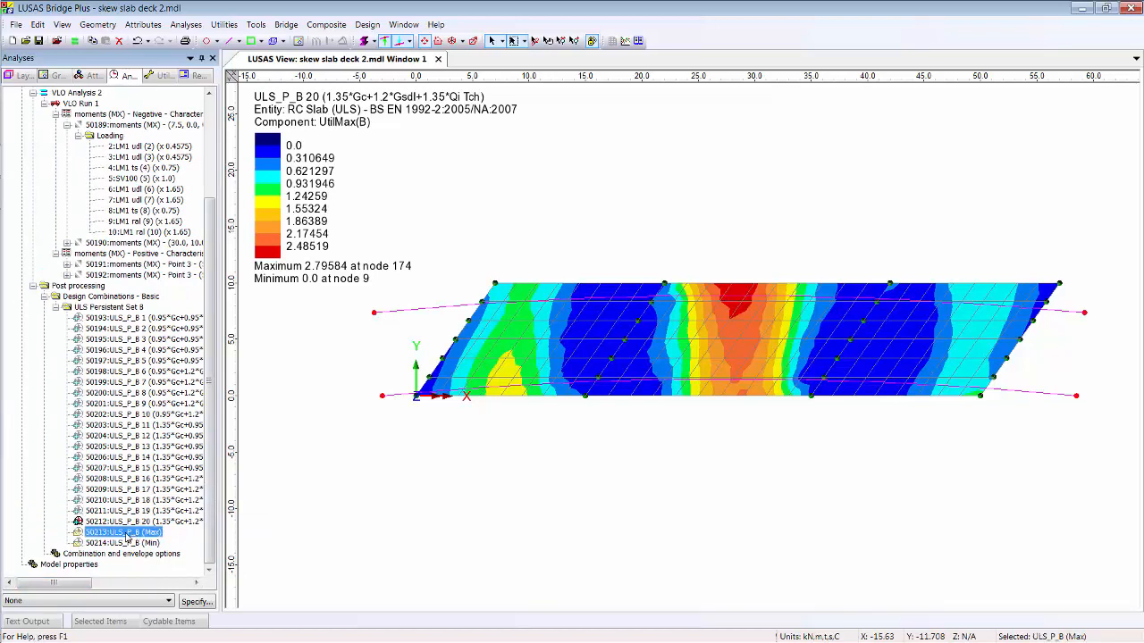
pyautogui.doubleClick(128, 533)
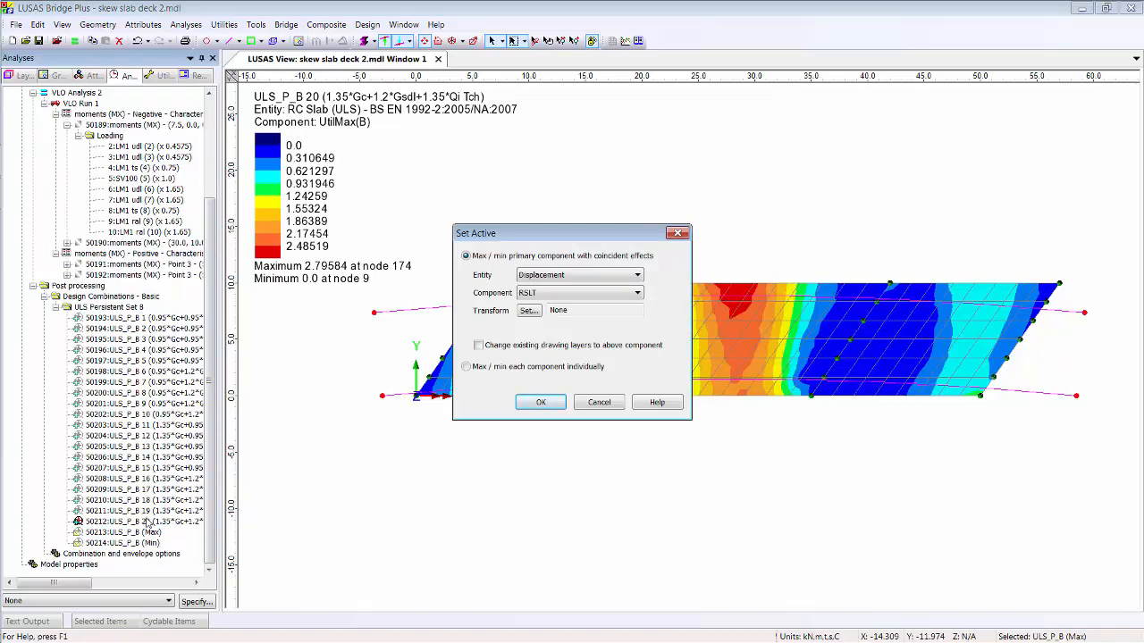
pyautogui.moveTo(528, 236); pyautogui.dragTo(345, 125)
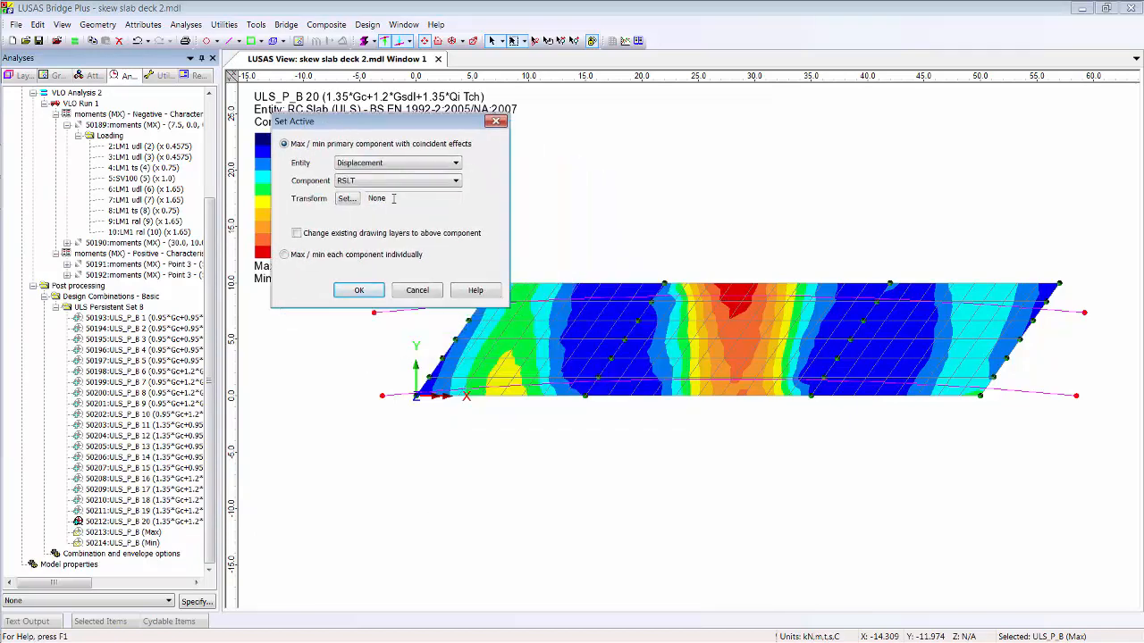
pyautogui.click(434, 164)
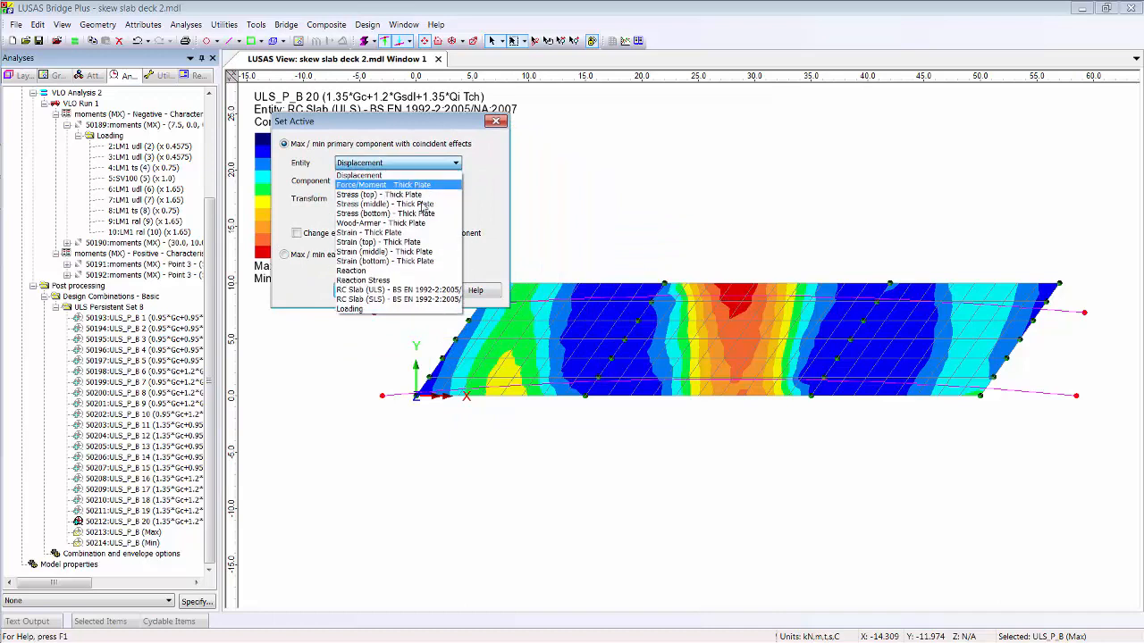
pyautogui.click(422, 293)
pyautogui.click(423, 181)
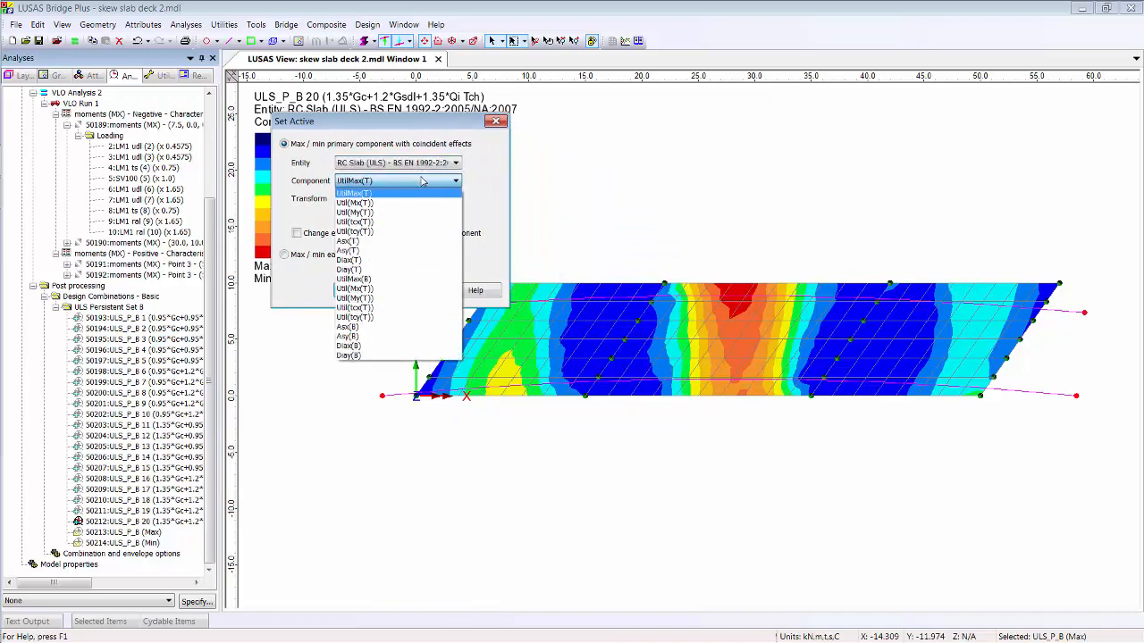
pyautogui.click(404, 280)
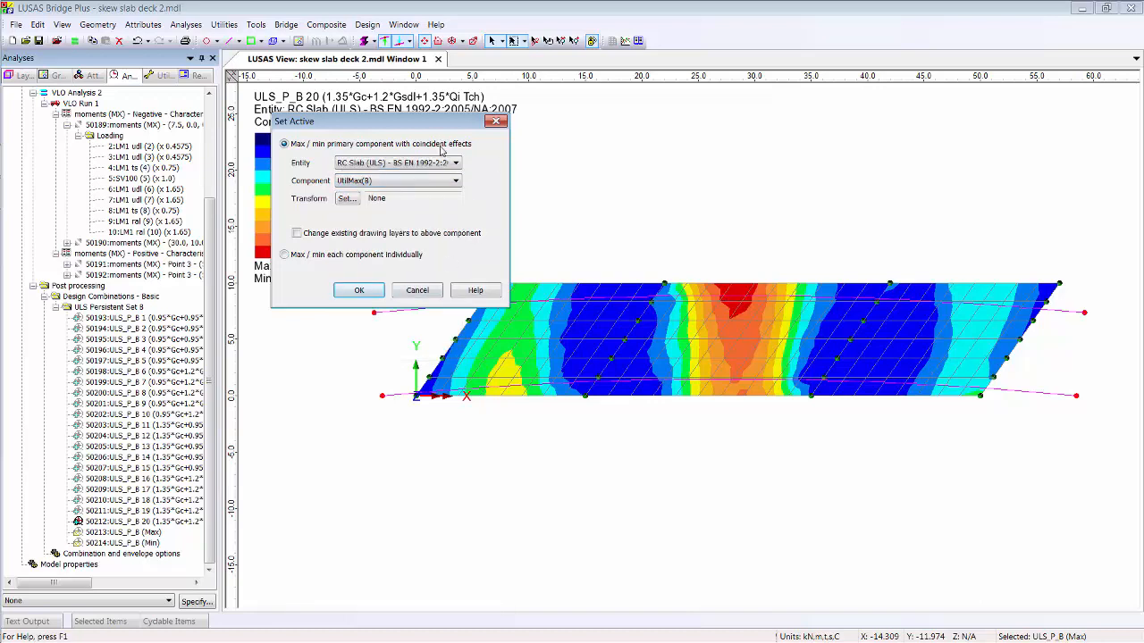
pyautogui.click(375, 295)
pyautogui.click(357, 245)
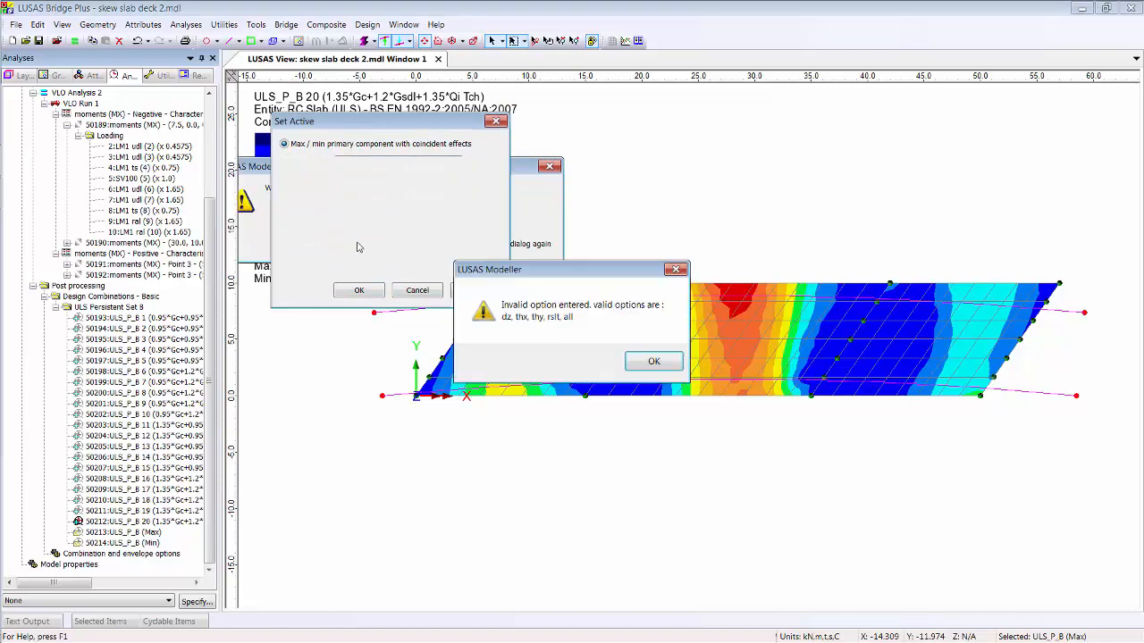
pyautogui.click(654, 362)
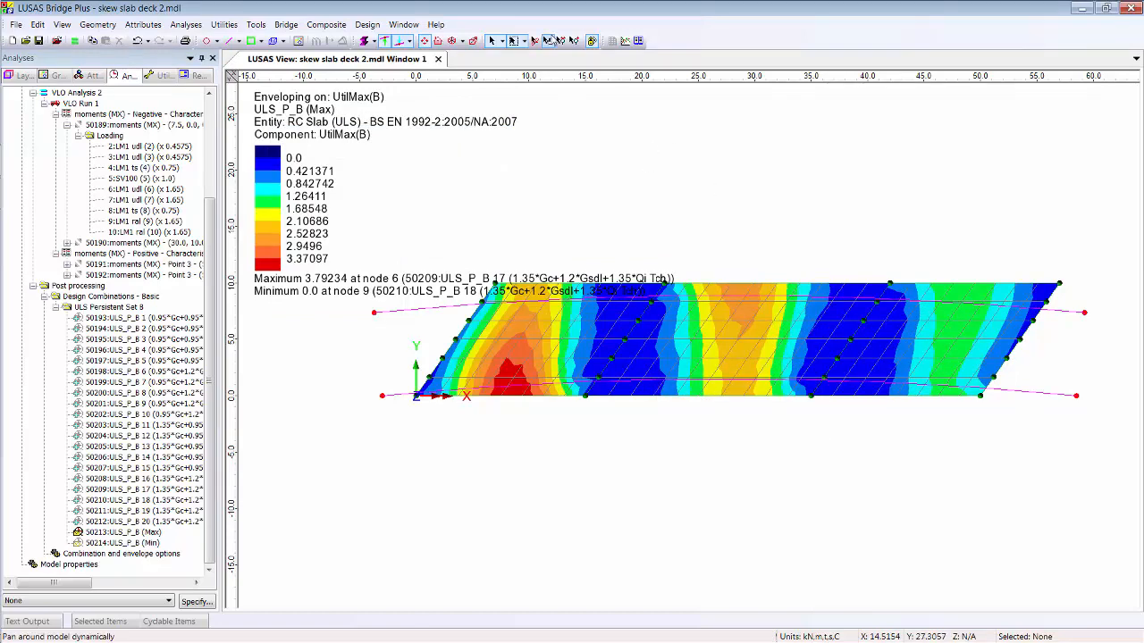
pyautogui.moveTo(714, 333); pyautogui.dragTo(713, 374)
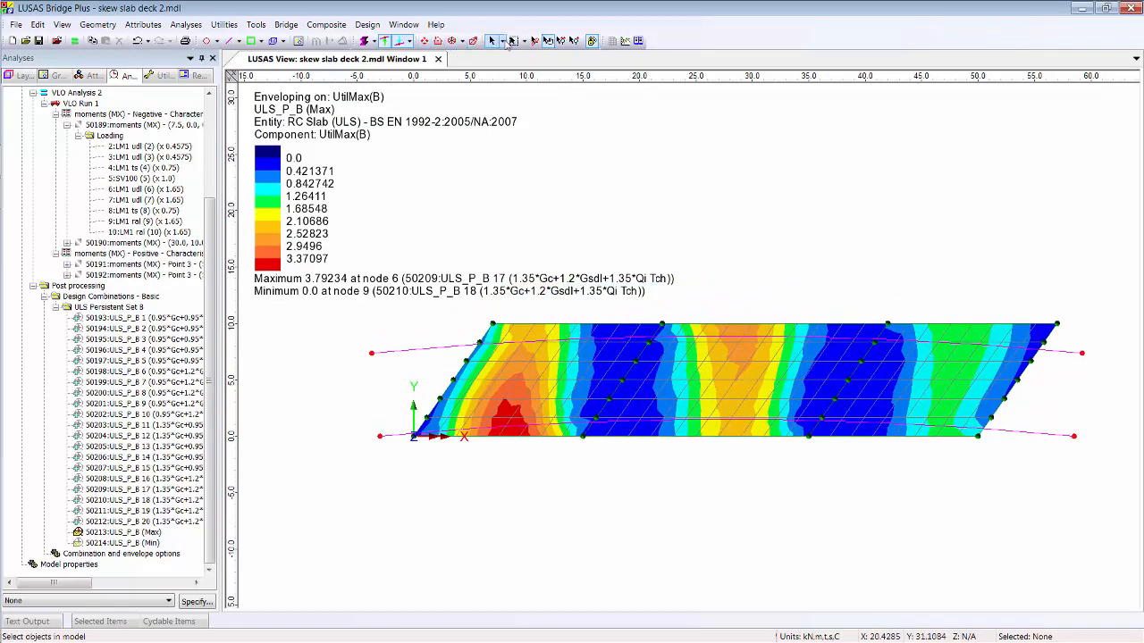
pyautogui.click(492, 40)
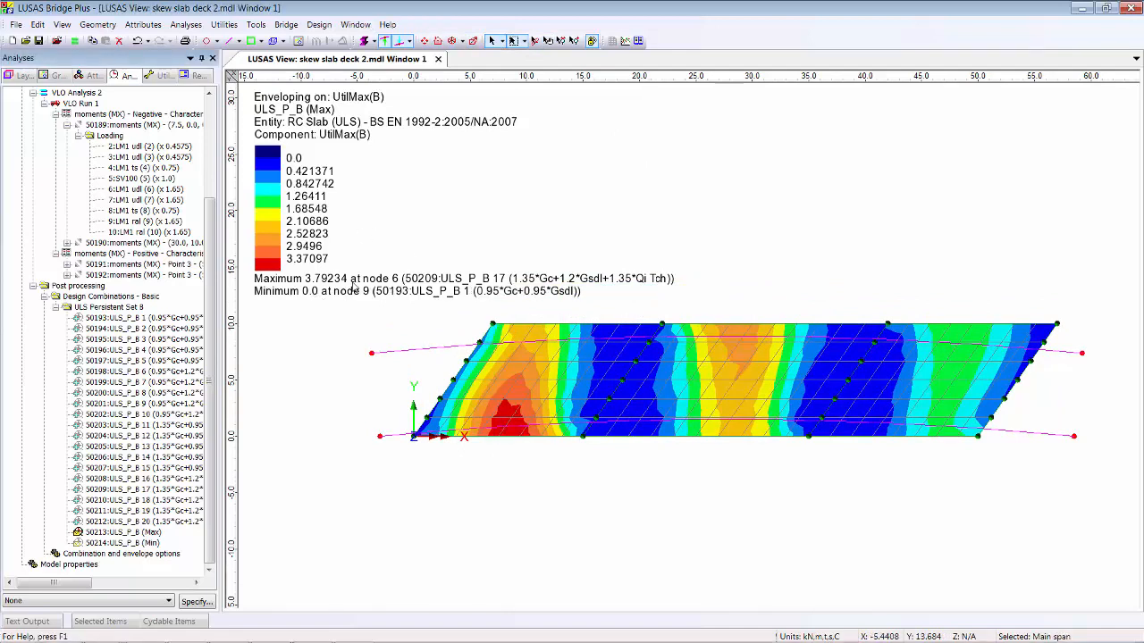
# Step: Review the bar sizes, spacing and cover in the Main span RC slab attribute without editing them
pyautogui.click(90, 78)
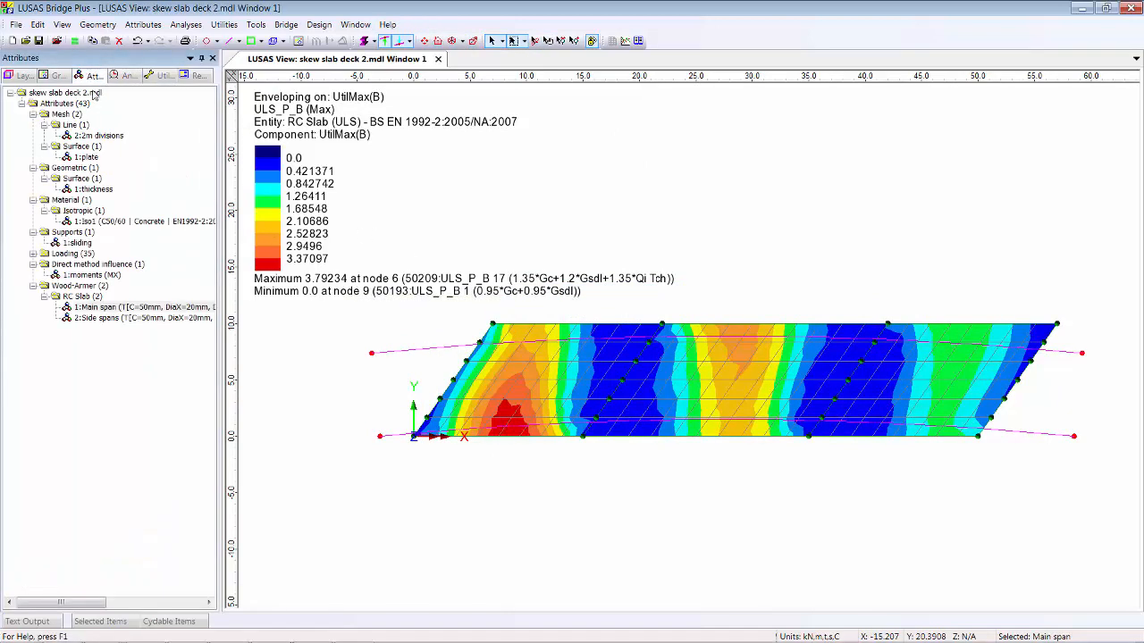
pyautogui.doubleClick(129, 308)
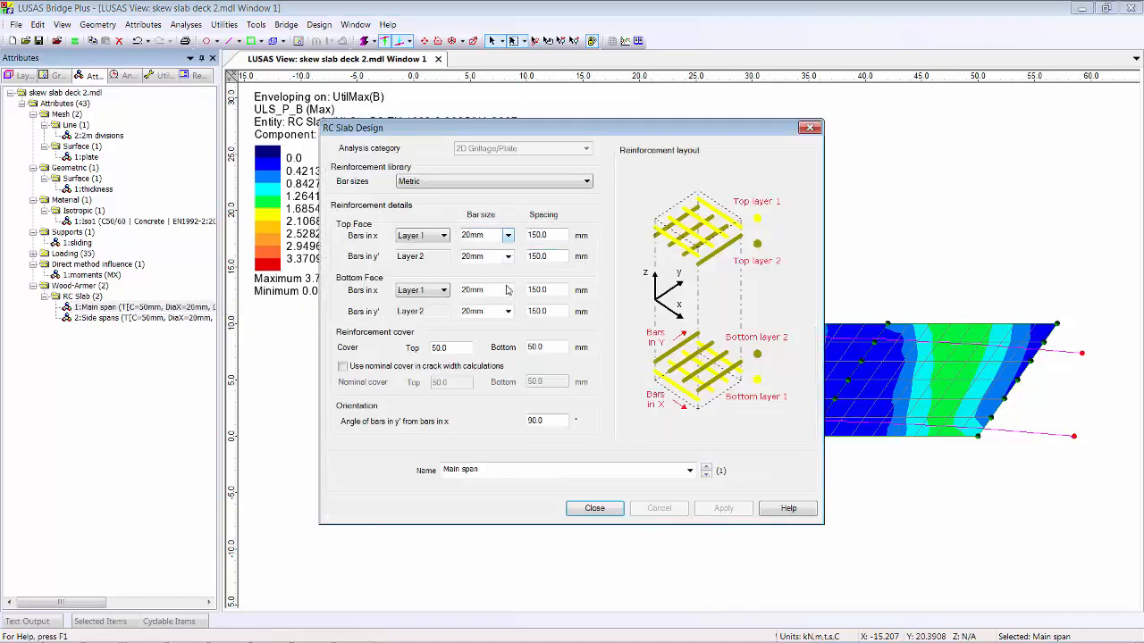
pyautogui.click(594, 508)
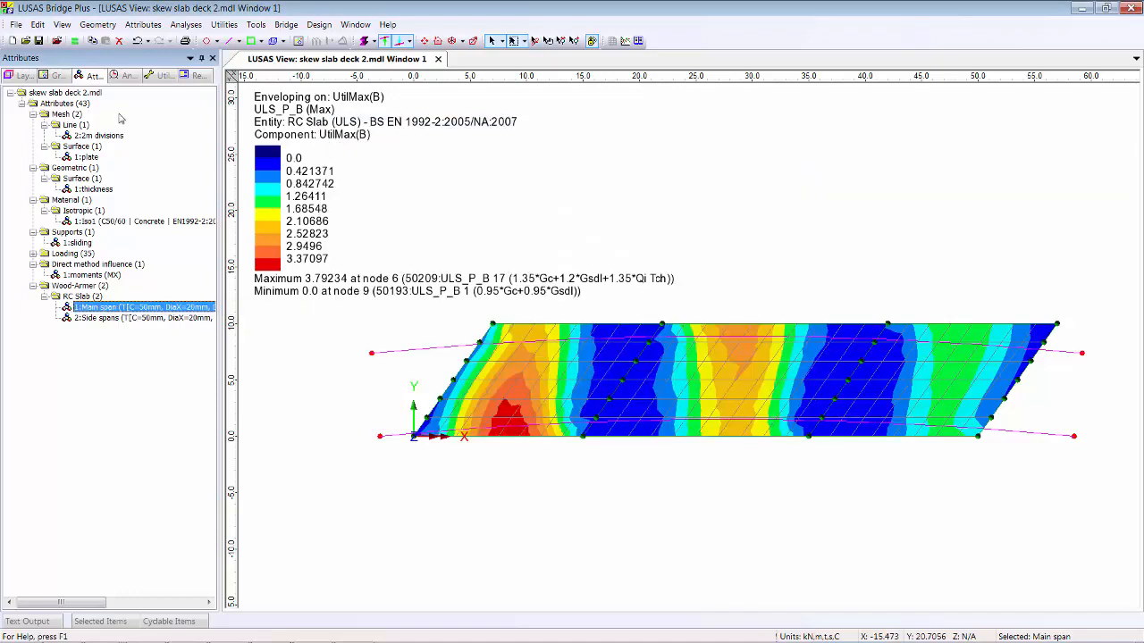
# Step: Examine the components available for the RC Slab (ULS) contours and keep UtilMax(B)
pyautogui.click(25, 76)
pyautogui.doubleClick(35, 124)
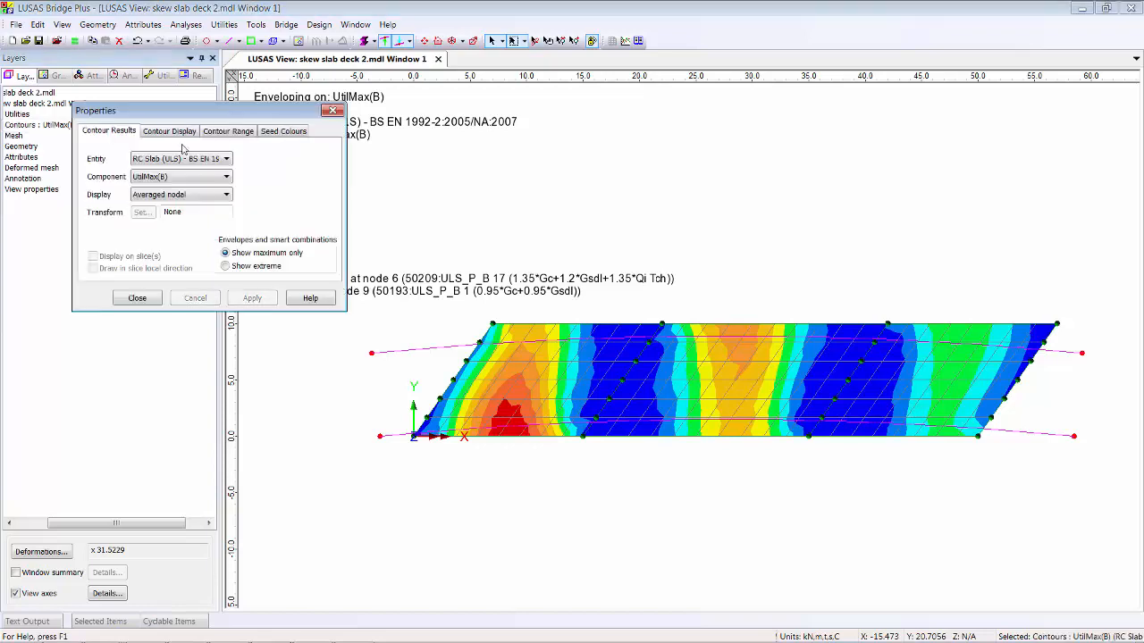
pyautogui.click(227, 176)
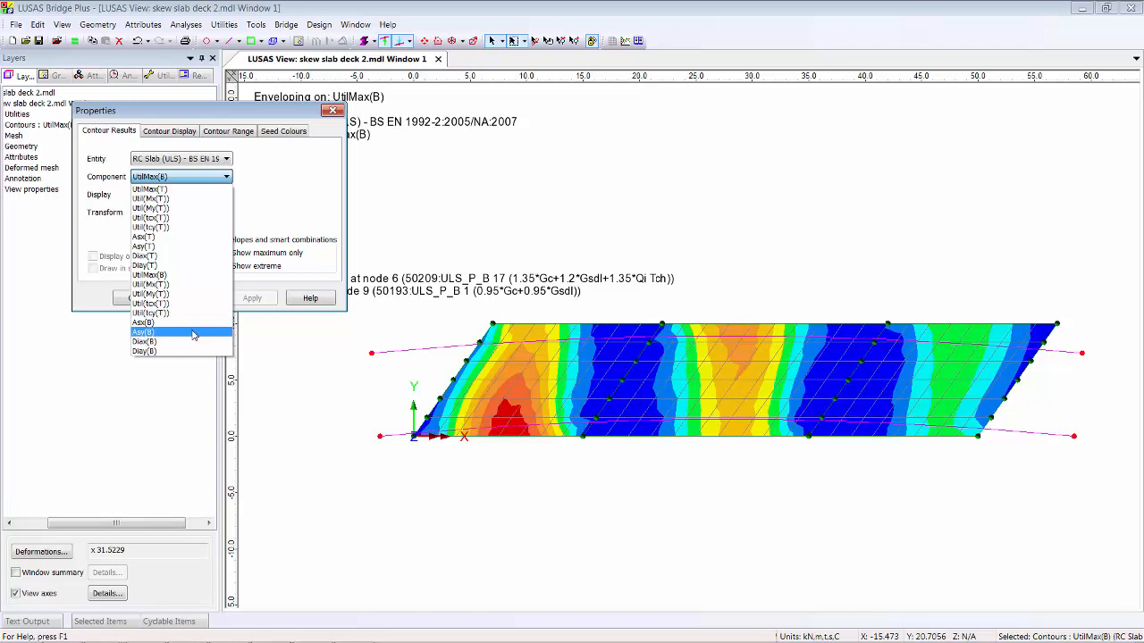
pyautogui.click(217, 274)
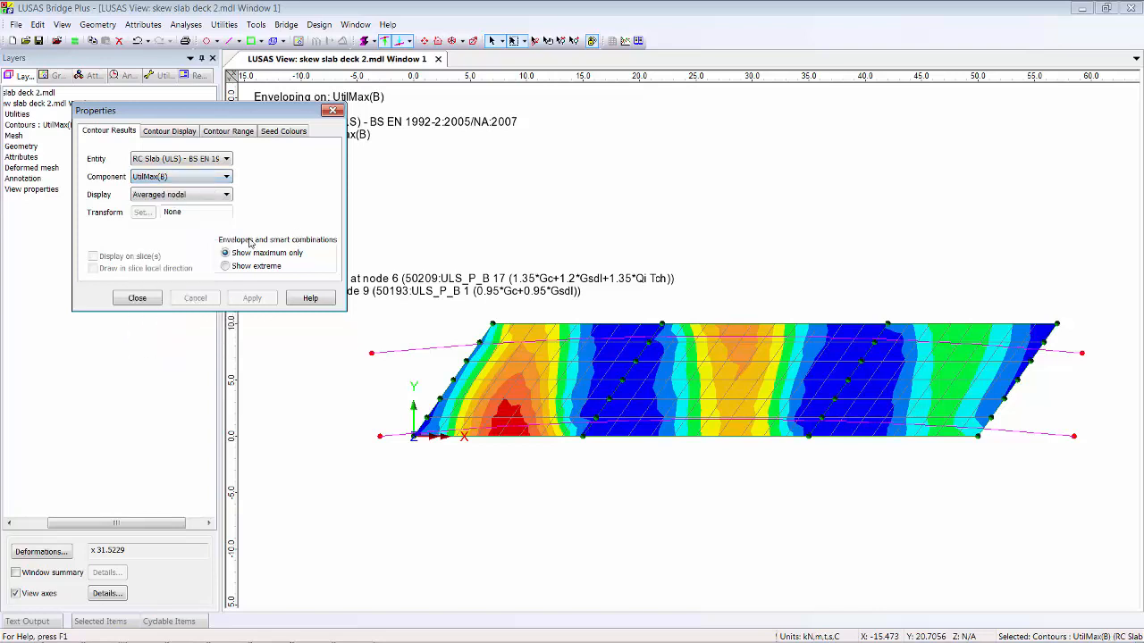
pyautogui.click(137, 298)
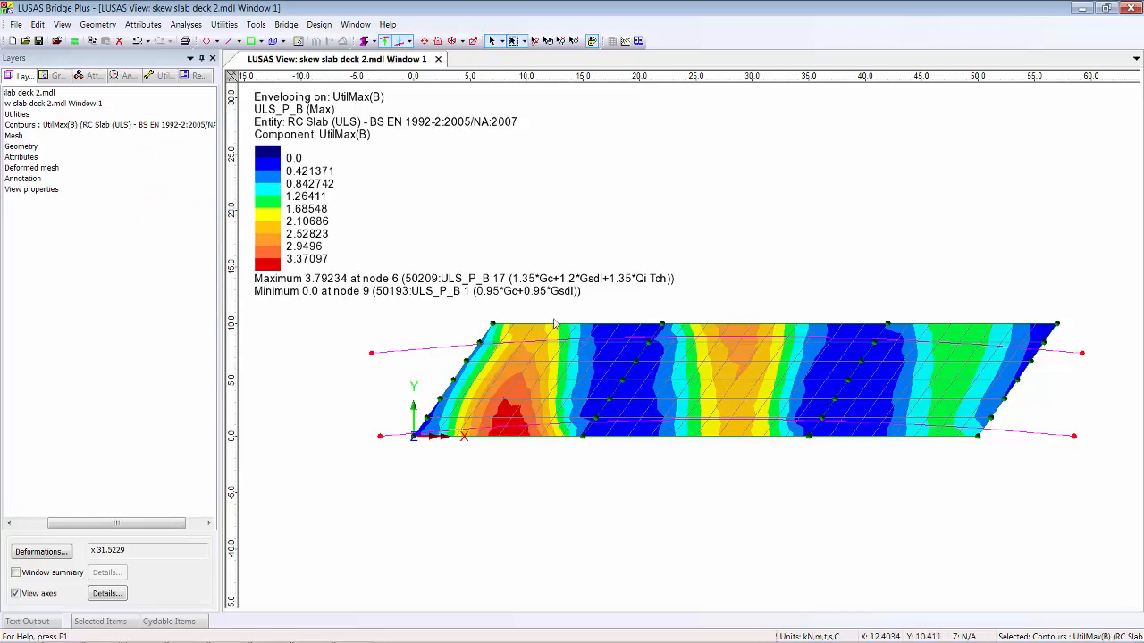
# Step: Bring up the model's reports to see the chapters of My report
pyautogui.click(198, 76)
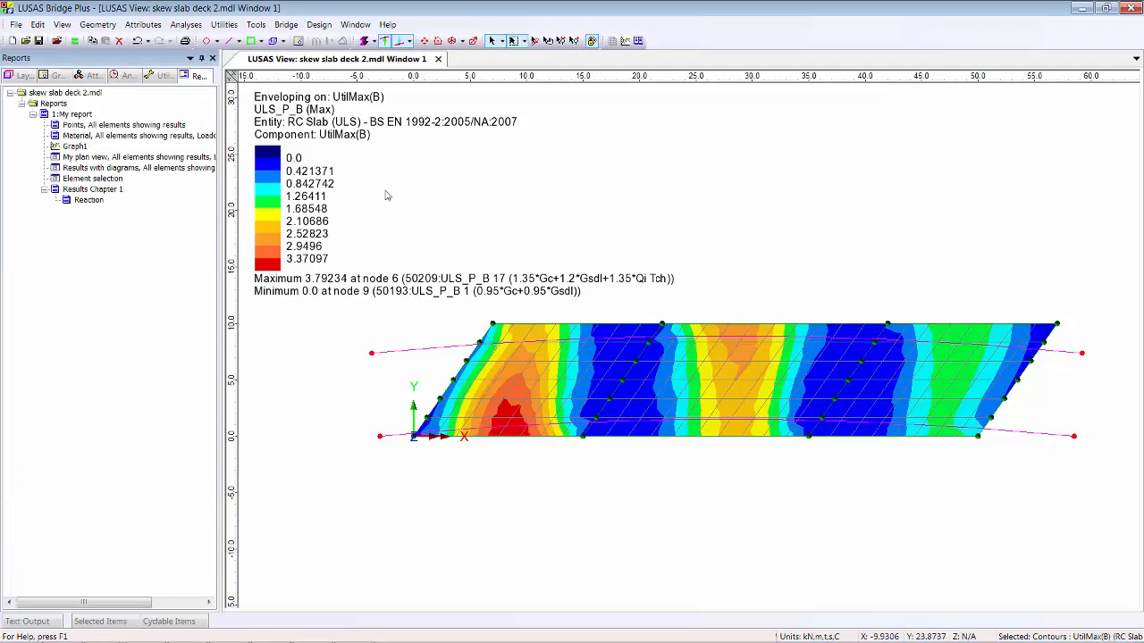